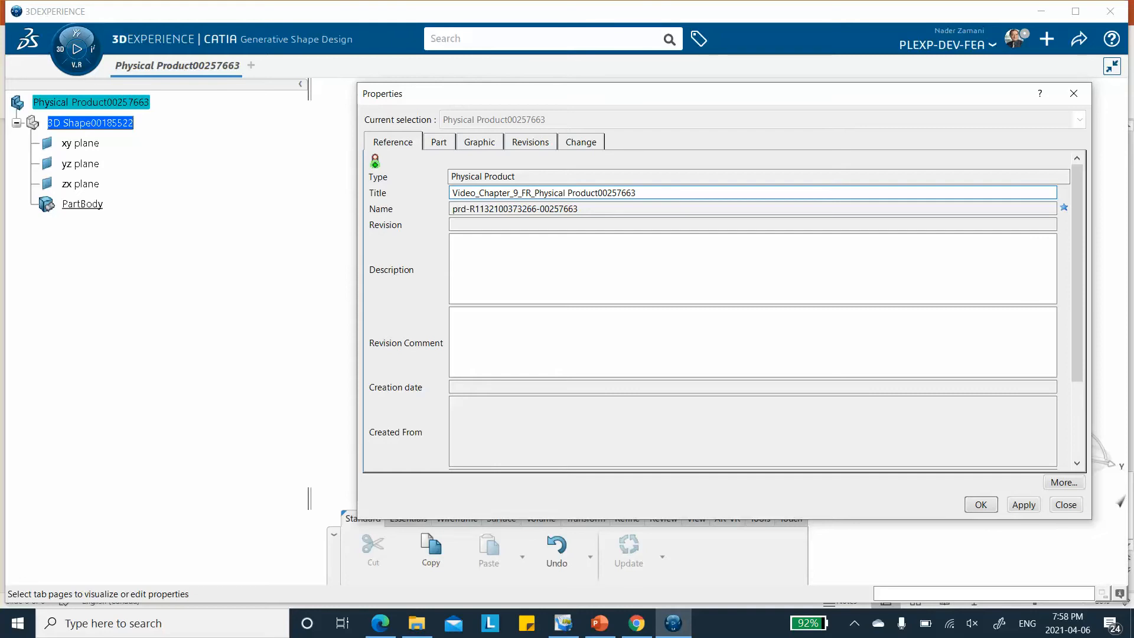
Confirm the physical product's title as Video_Chapter_9_FR_Physical Product00257663 and clear the selection
{"action": "left_click", "coordinate": [980, 504]}
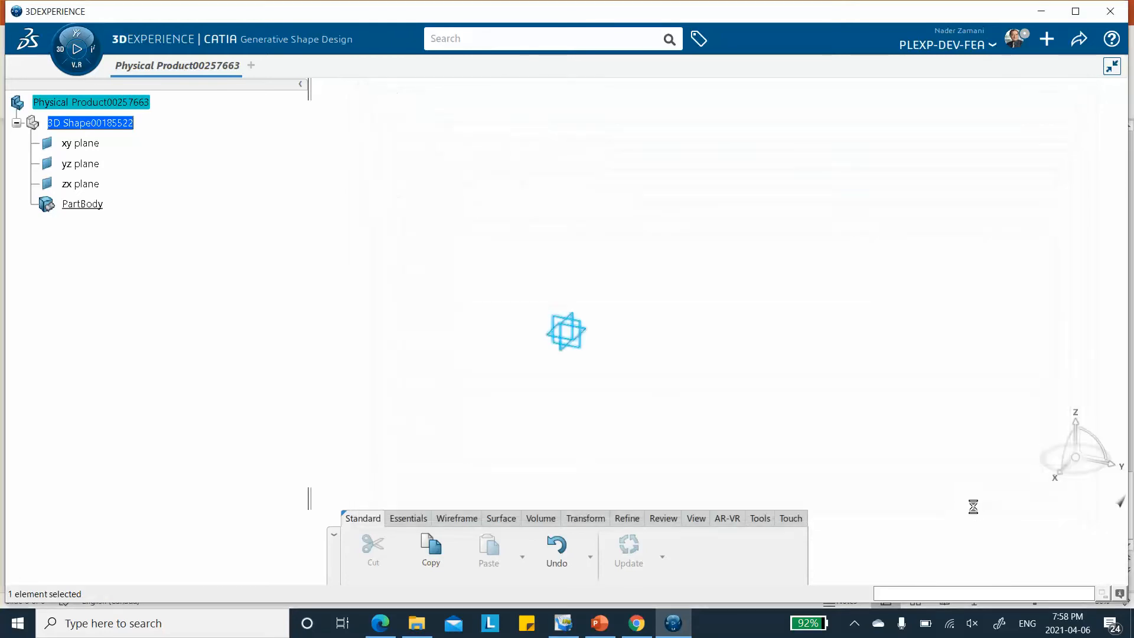
{"action": "left_click", "coordinate": [167, 318]}
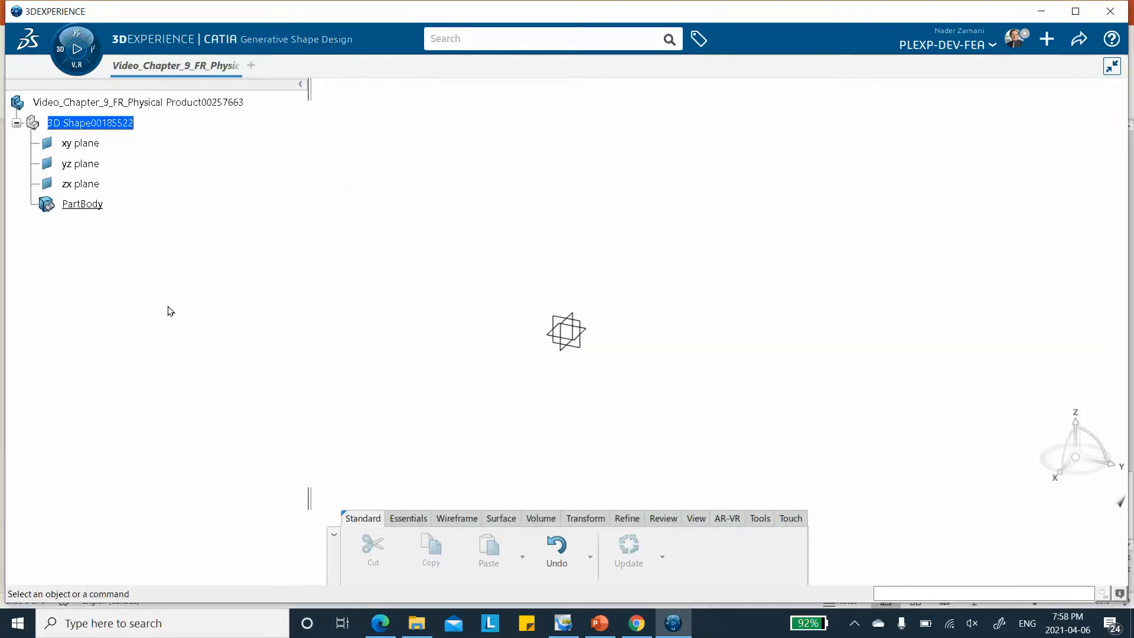
On the xy plane, sketch a centered rectangle about 140 mm wide and 160 mm high around the origin
{"action": "left_click", "coordinate": [593, 335]}
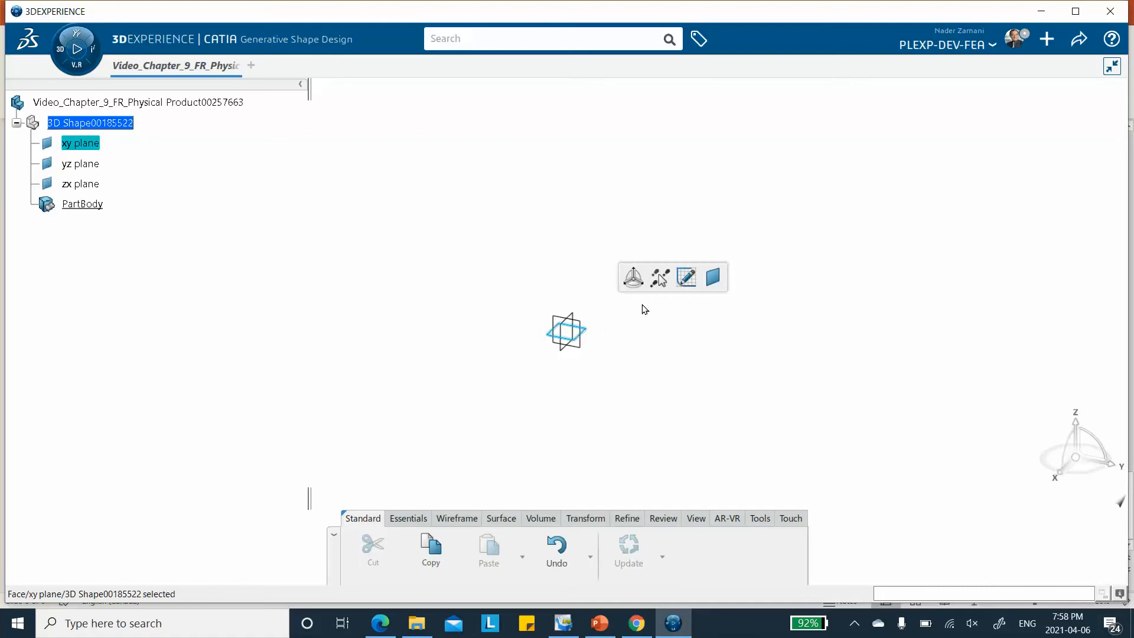
{"action": "left_click", "coordinate": [685, 276]}
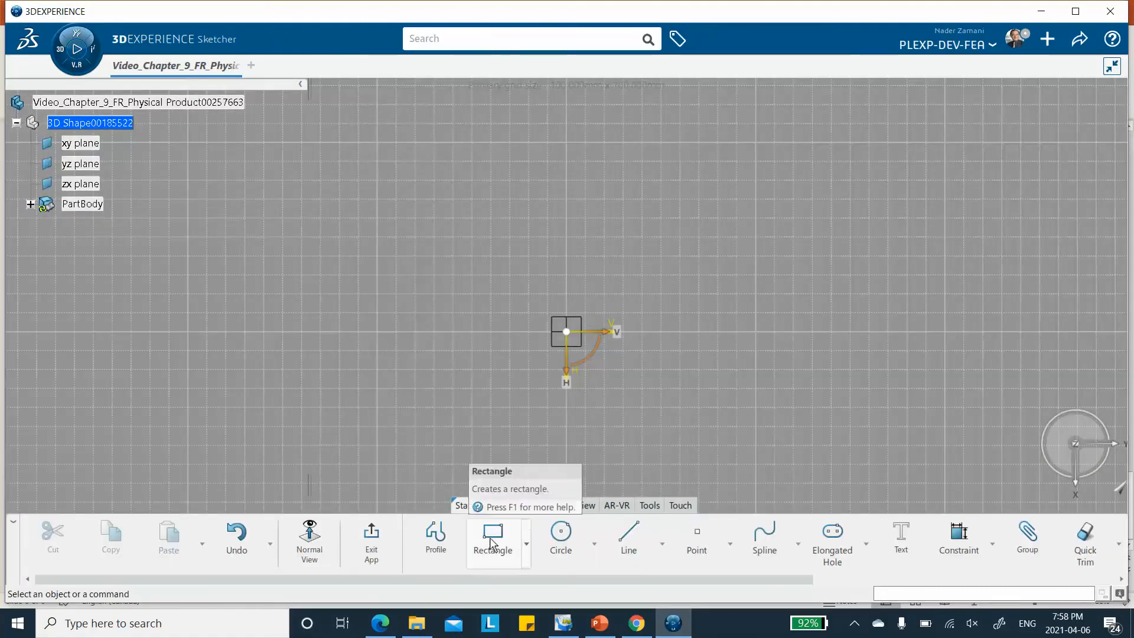
{"action": "left_click", "coordinate": [527, 544]}
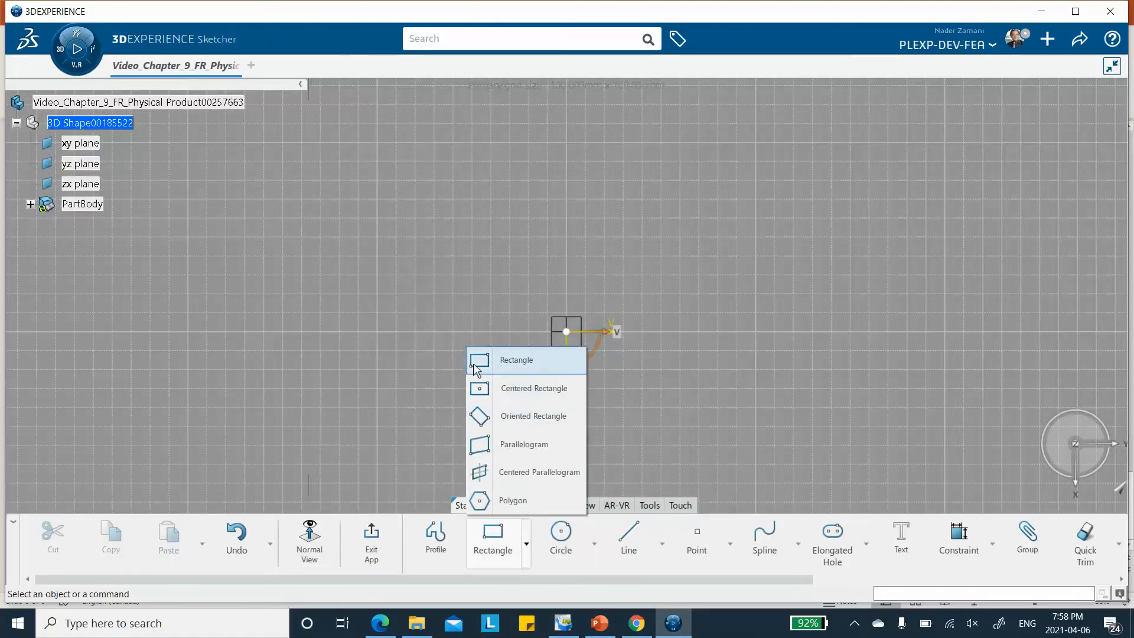
{"action": "left_click", "coordinate": [520, 361]}
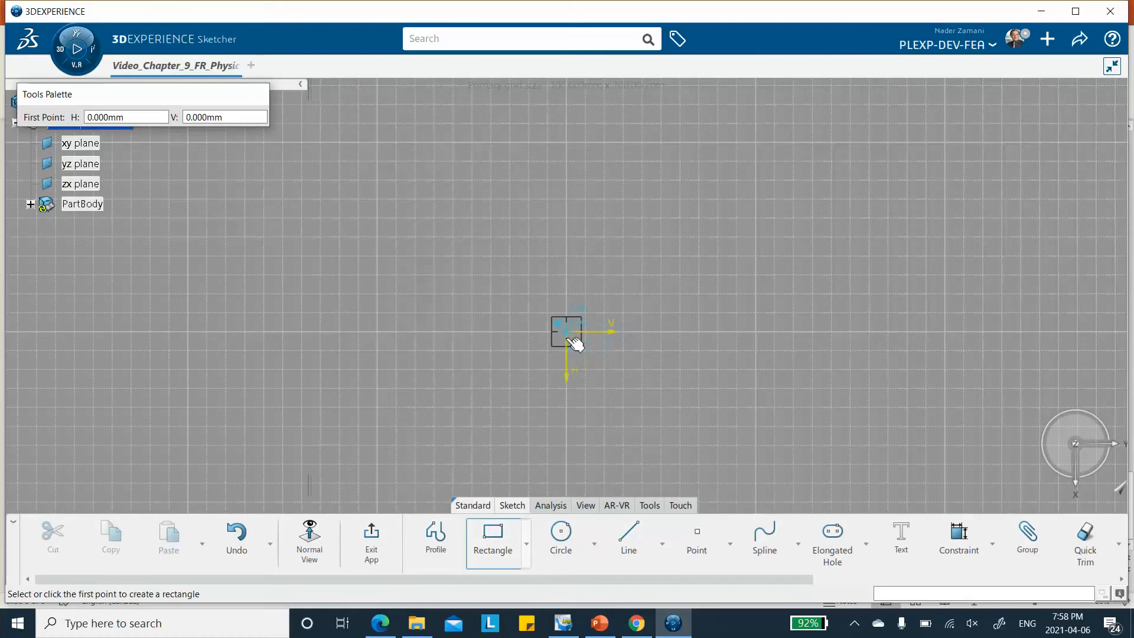
{"action": "middle_click_drag", "start_coordinate": [609, 303], "coordinate": [525, 139]}
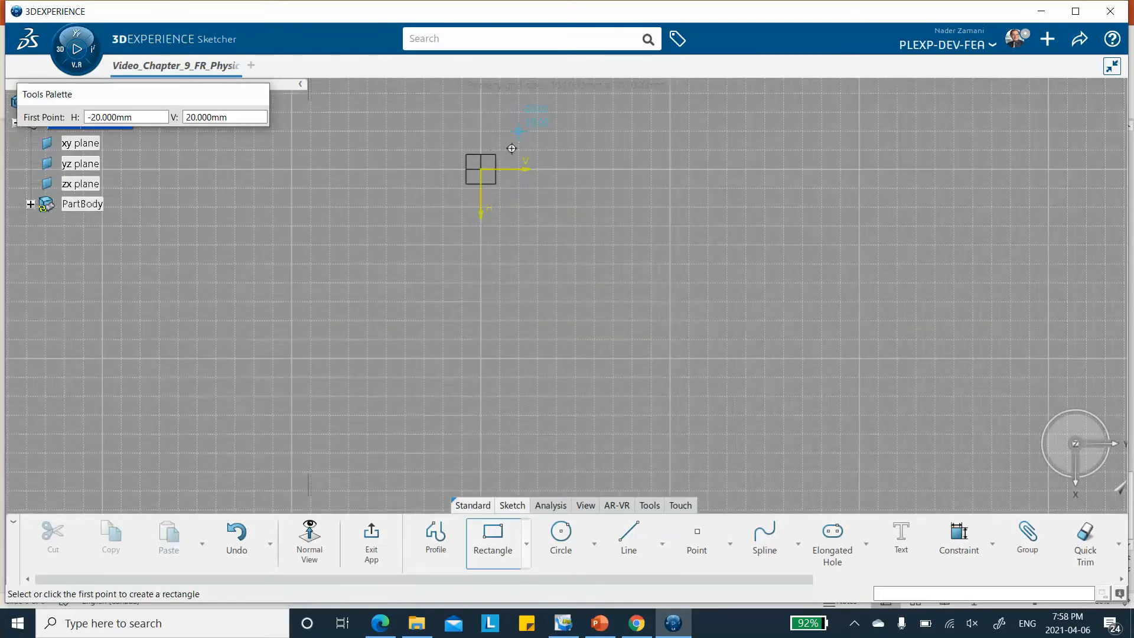
{"action": "mouse_move", "coordinate": [485, 173]}
{"action": "middle_mouse_down"}
{"action": "mouse_move", "coordinate": [591, 323]}
{"action": "mouse_move", "coordinate": [576, 285]}
{"action": "middle_mouse_up"}
{"action": "left_click", "coordinate": [527, 544]}
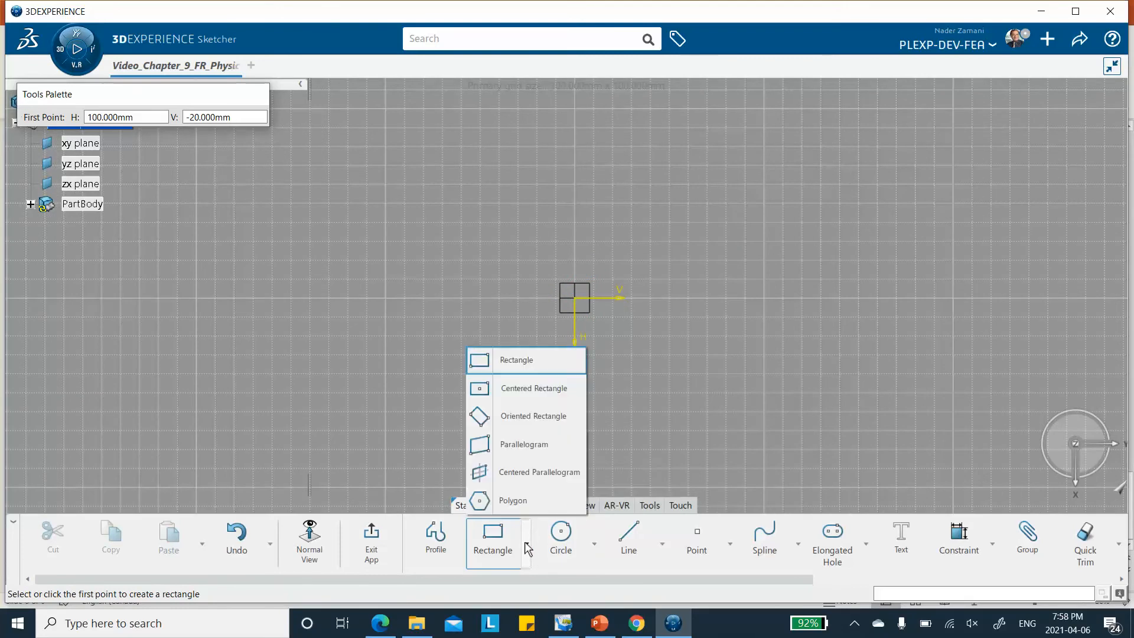
{"action": "left_click", "coordinate": [508, 389]}
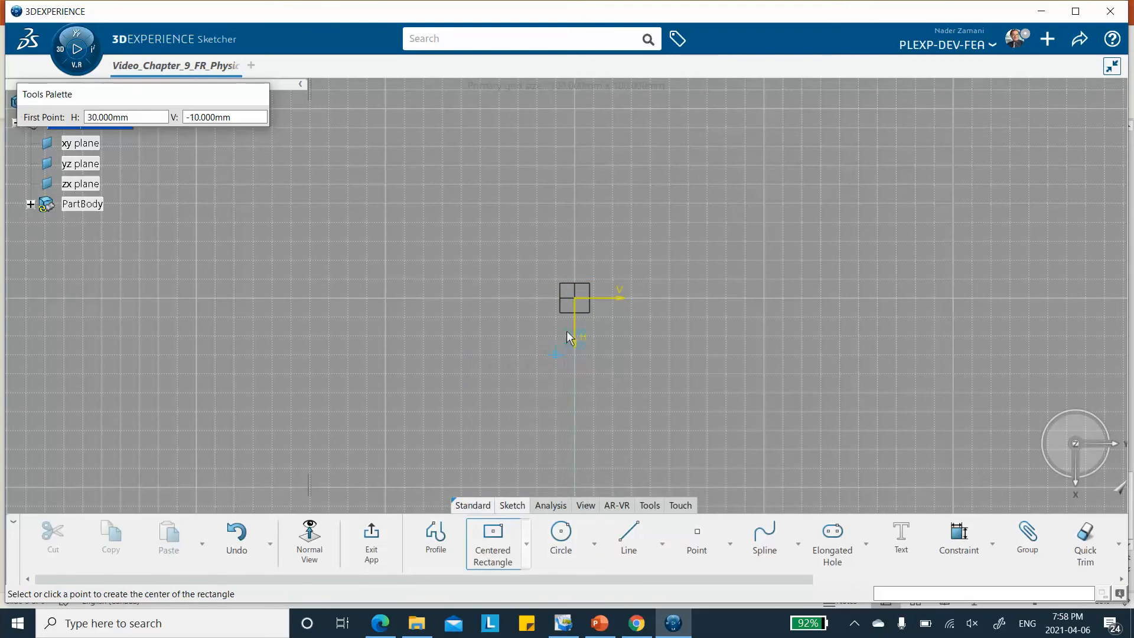
{"action": "left_click", "coordinate": [577, 300]}
{"action": "left_click", "coordinate": [703, 451]}
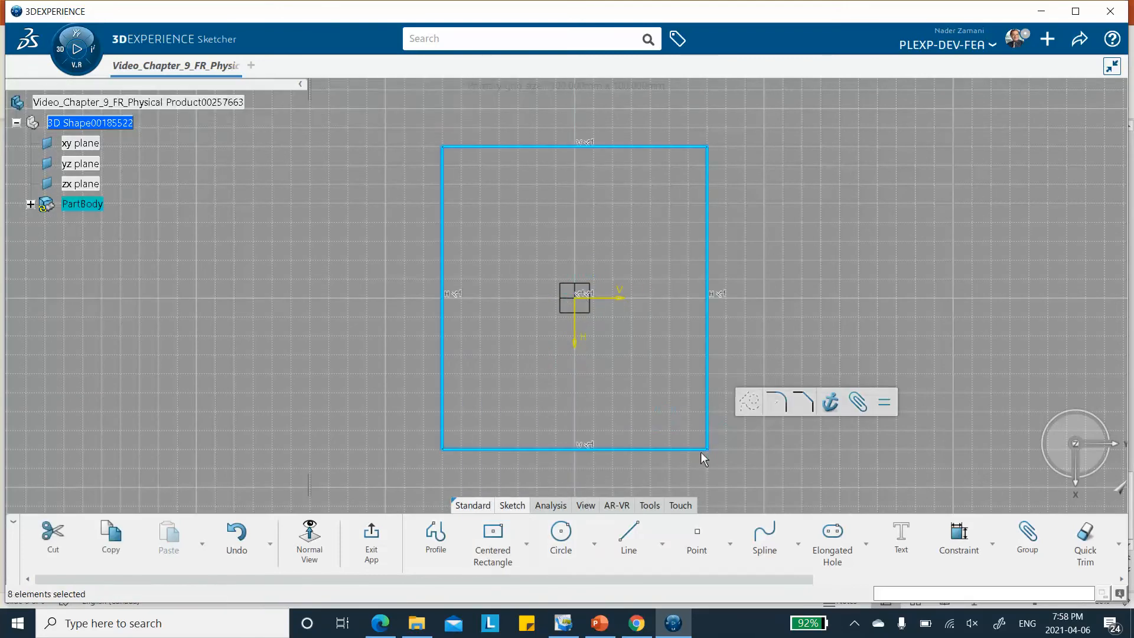
Constrain the rectangle's upper side and one adjacent side to lengths of 500 mm each
{"action": "left_click", "coordinate": [959, 535]}
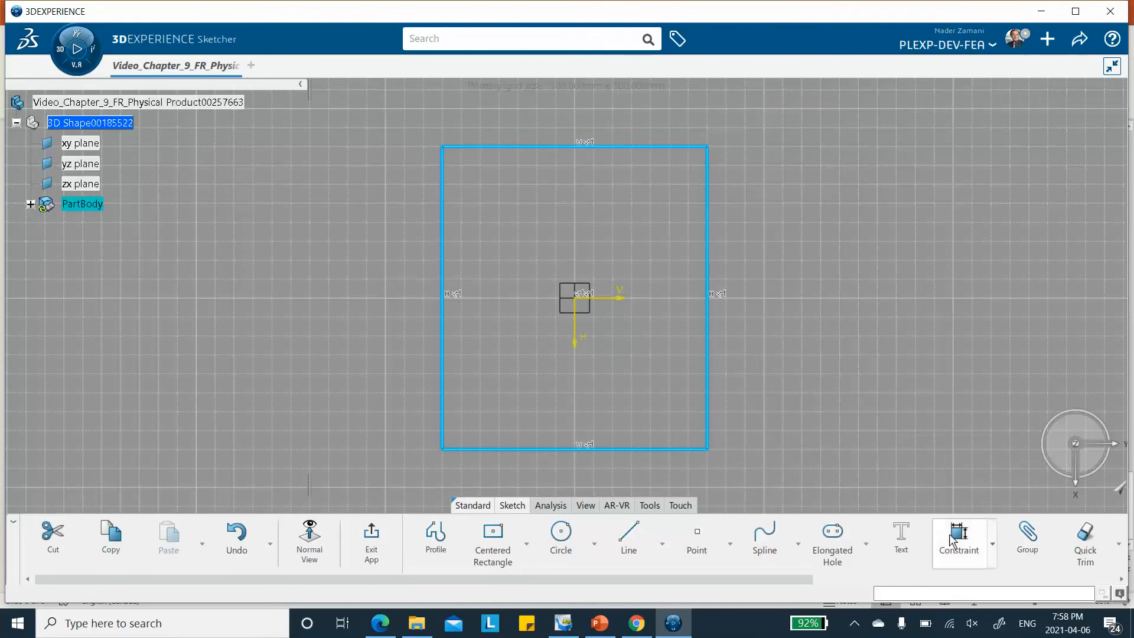
{"action": "left_click", "coordinate": [551, 148]}
{"action": "left_click", "coordinate": [553, 184]}
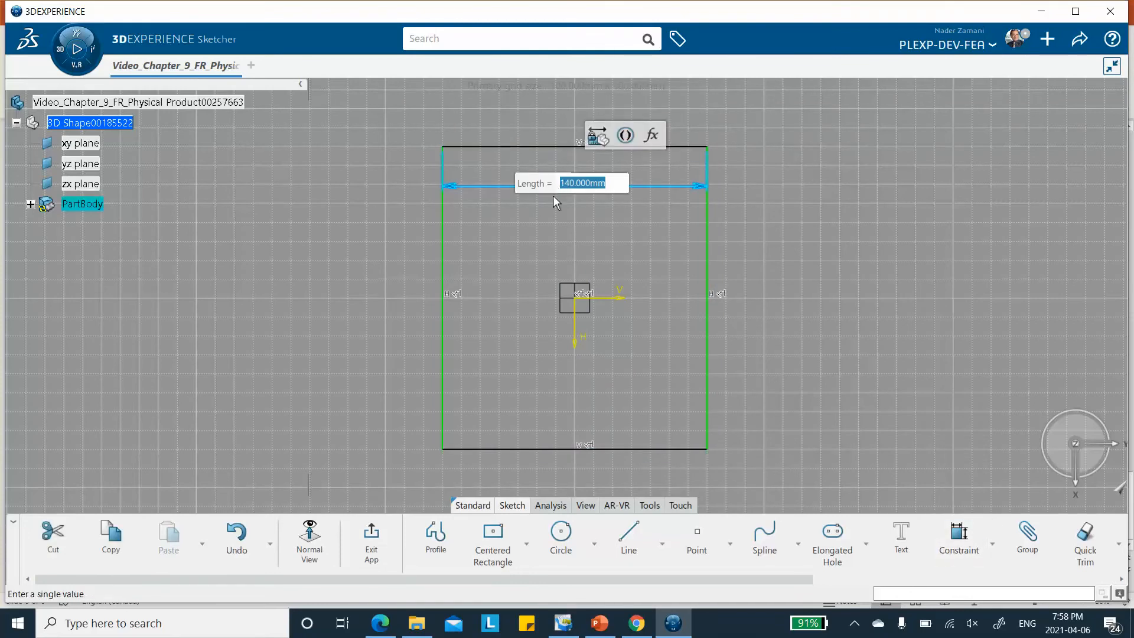
{"action": "type", "text": "500"}
{"action": "key", "text": "Return"}
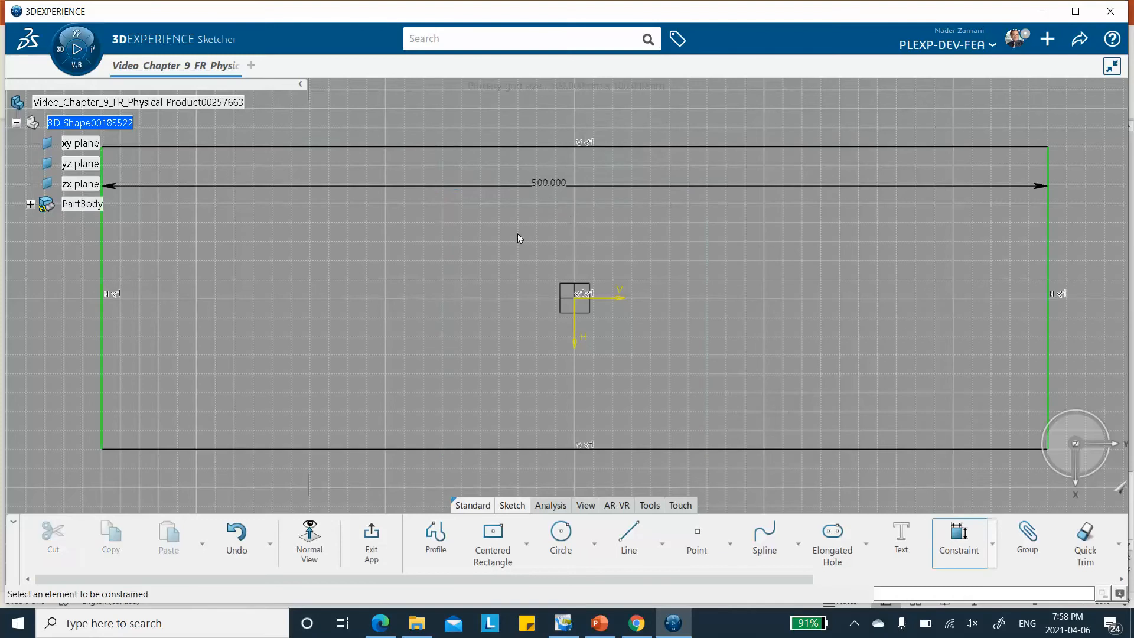
{"action": "left_click", "coordinate": [1053, 268]}
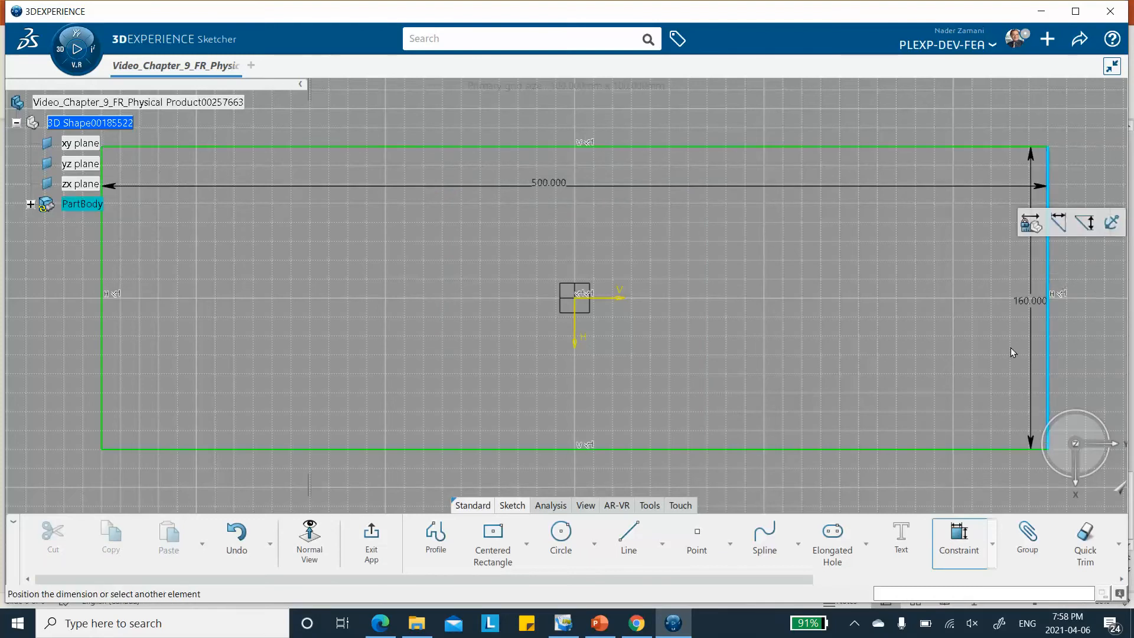
{"action": "left_click", "coordinate": [918, 342]}
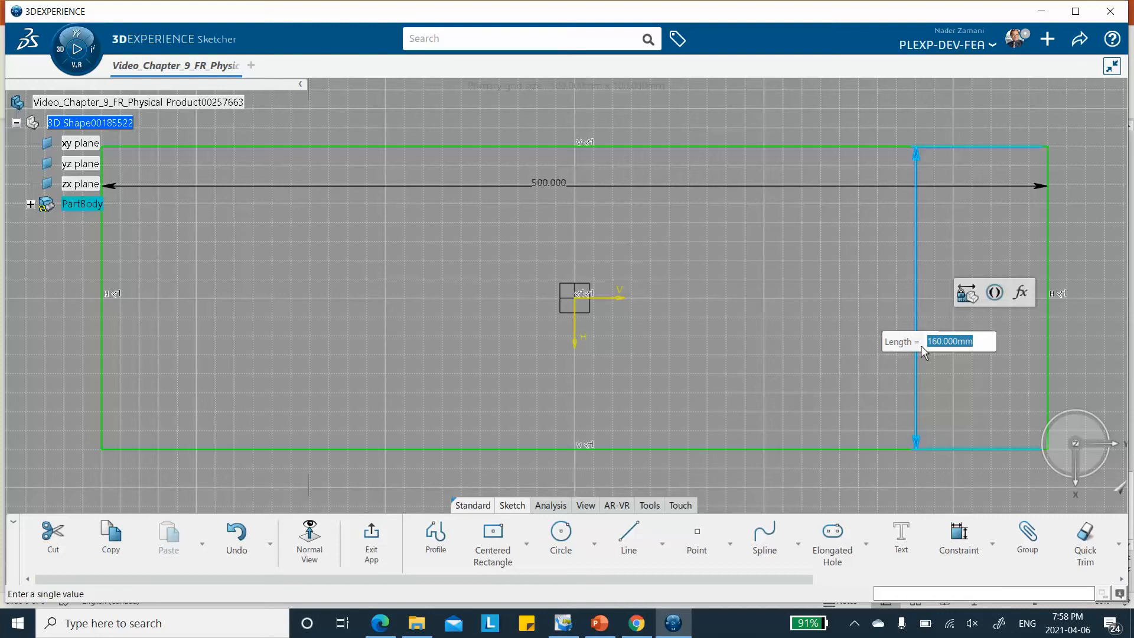
{"action": "type", "text": "500"}
{"action": "key", "text": "Return"}
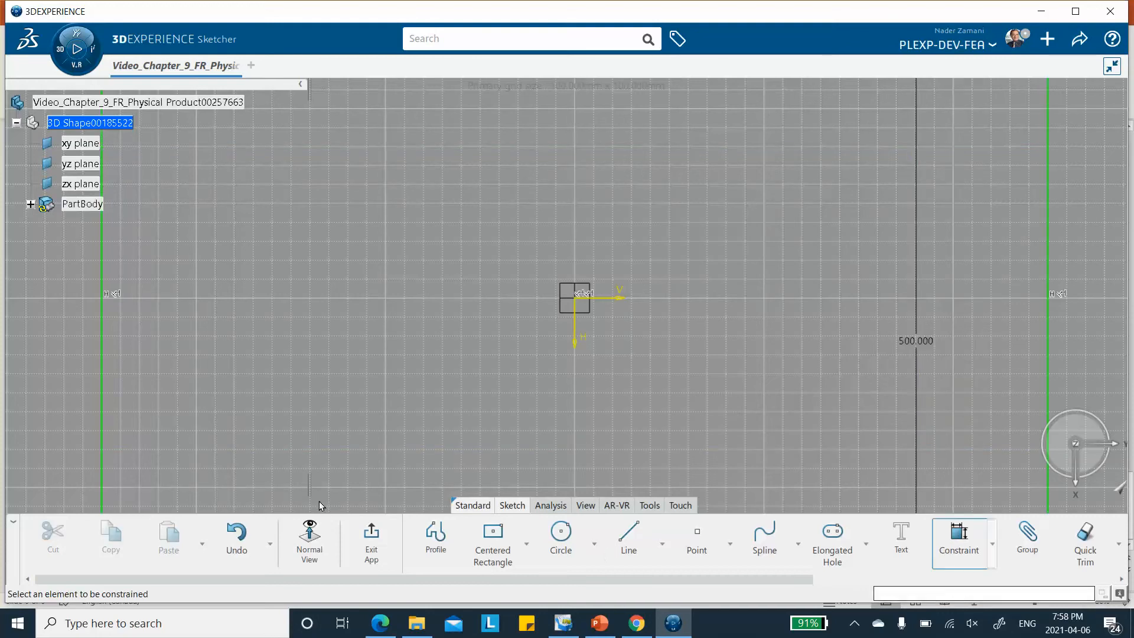
Exit the sketch, create a Fill surface inside the square outline, and save the model
{"action": "left_click", "coordinate": [373, 530]}
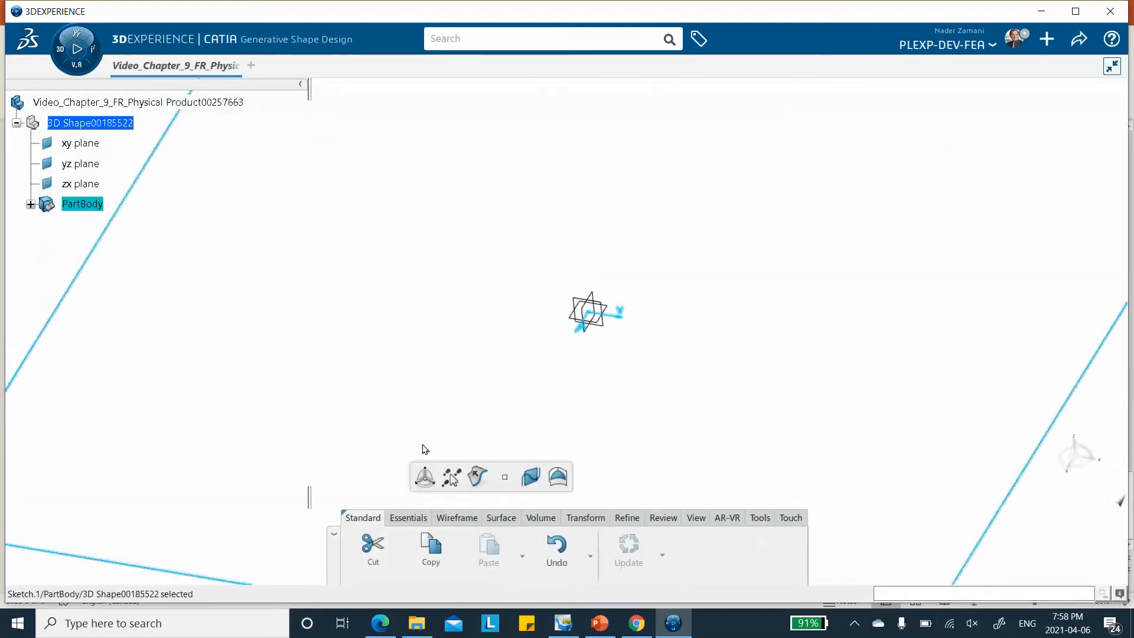
{"action": "mouse_move", "coordinate": [497, 308]}
{"action": "middle_mouse_down"}
{"action": "mouse_move", "coordinate": [518, 357]}
{"action": "mouse_move", "coordinate": [520, 317]}
{"action": "middle_mouse_up"}
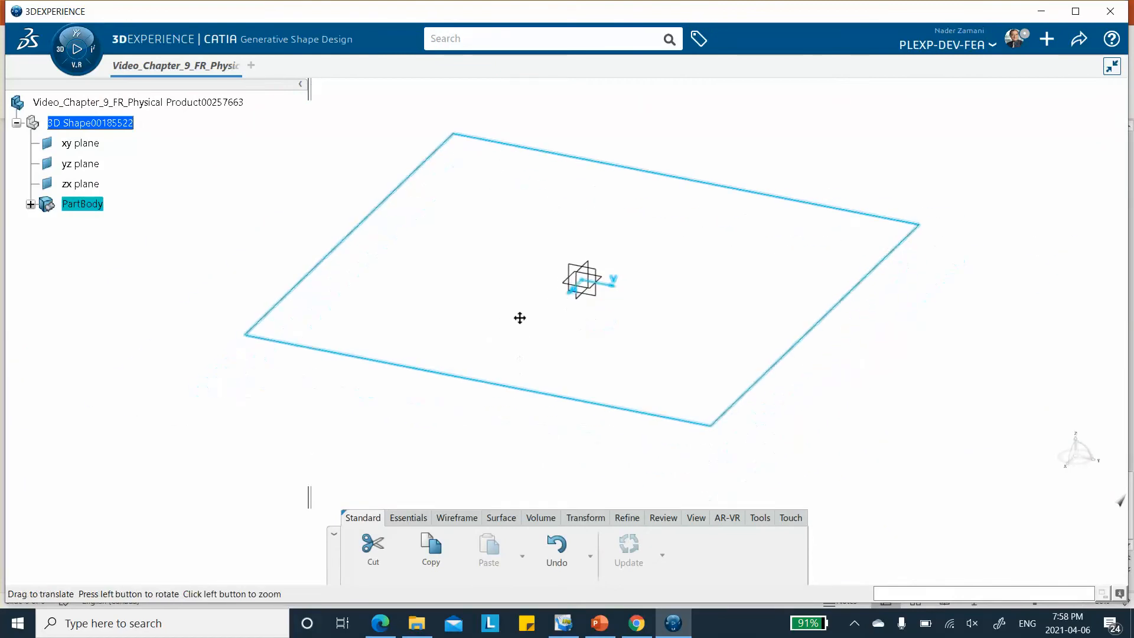
{"action": "left_click", "coordinate": [506, 518]}
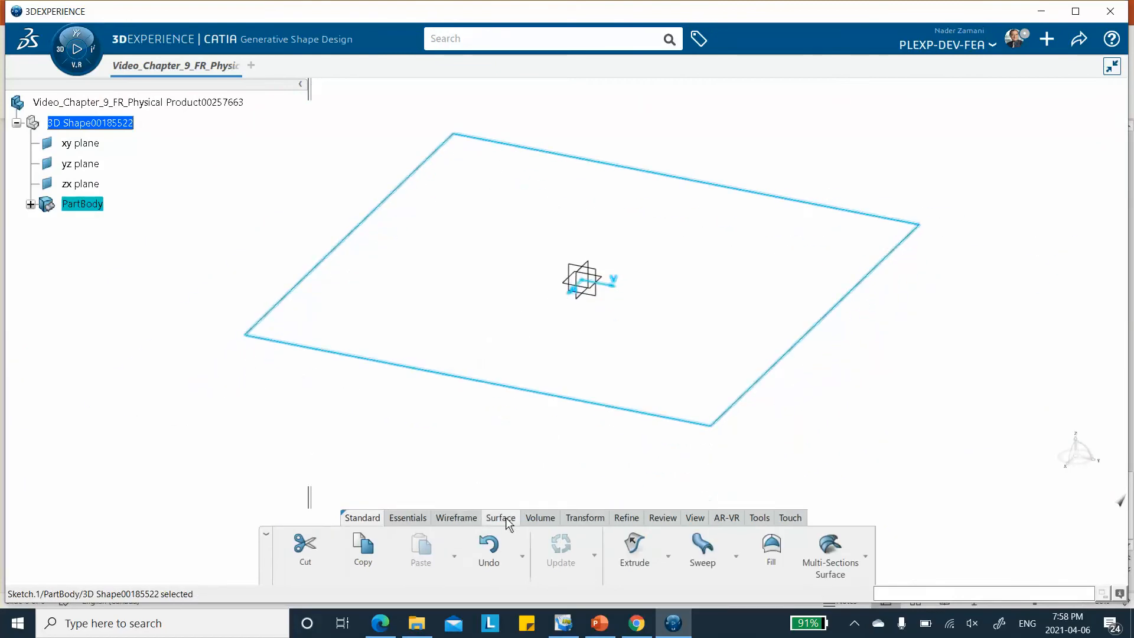
{"action": "left_click", "coordinate": [771, 548]}
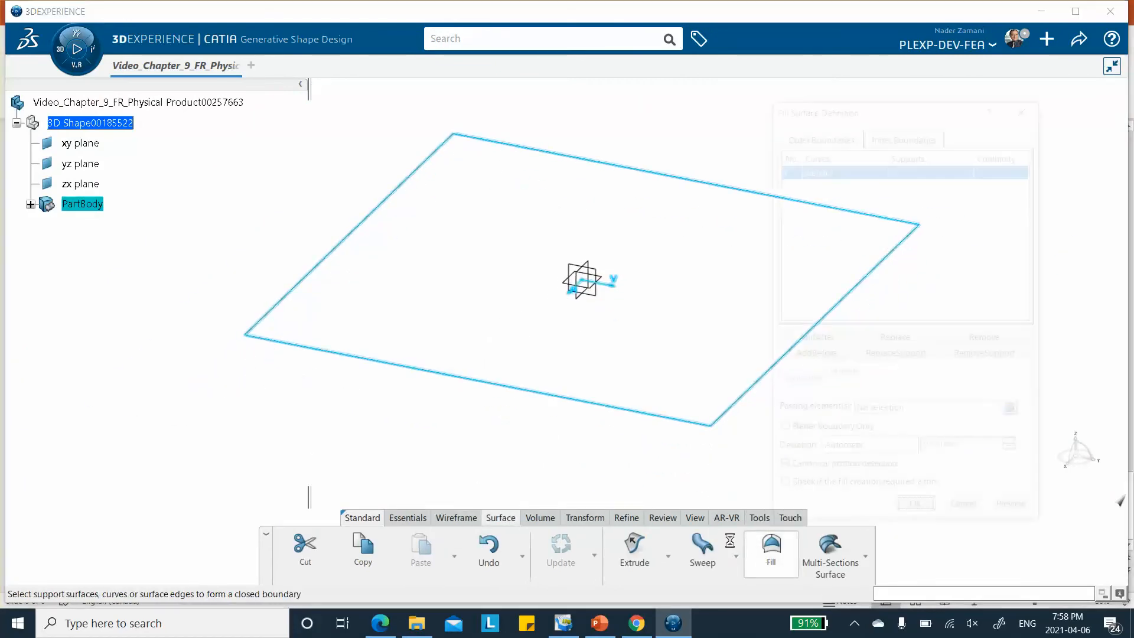
{"action": "left_click", "coordinate": [916, 513]}
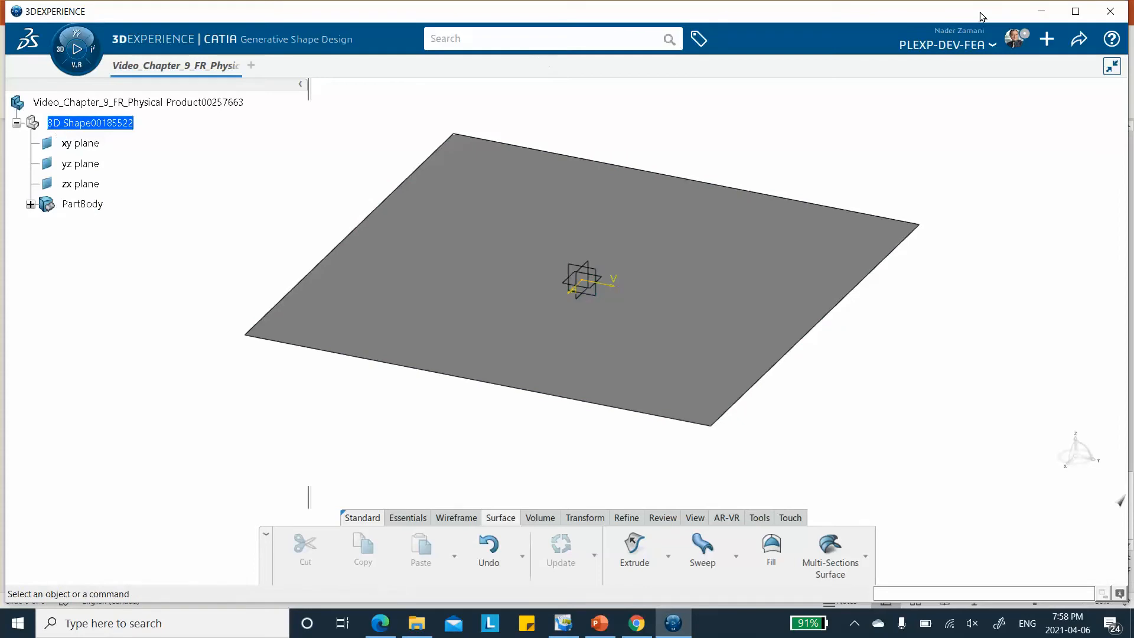
{"action": "left_click", "coordinate": [1069, 43]}
{"action": "left_click", "coordinate": [1017, 75]}
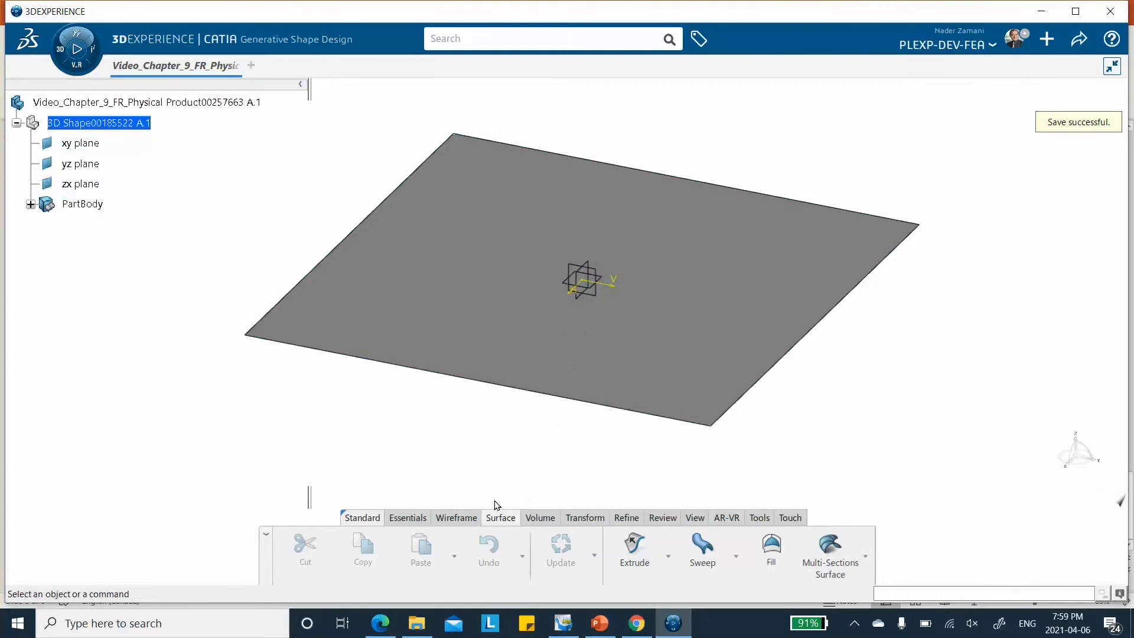
Create a standard axis system with default origin and axes and the Current option turned off, and save the model
{"action": "left_click", "coordinate": [407, 520]}
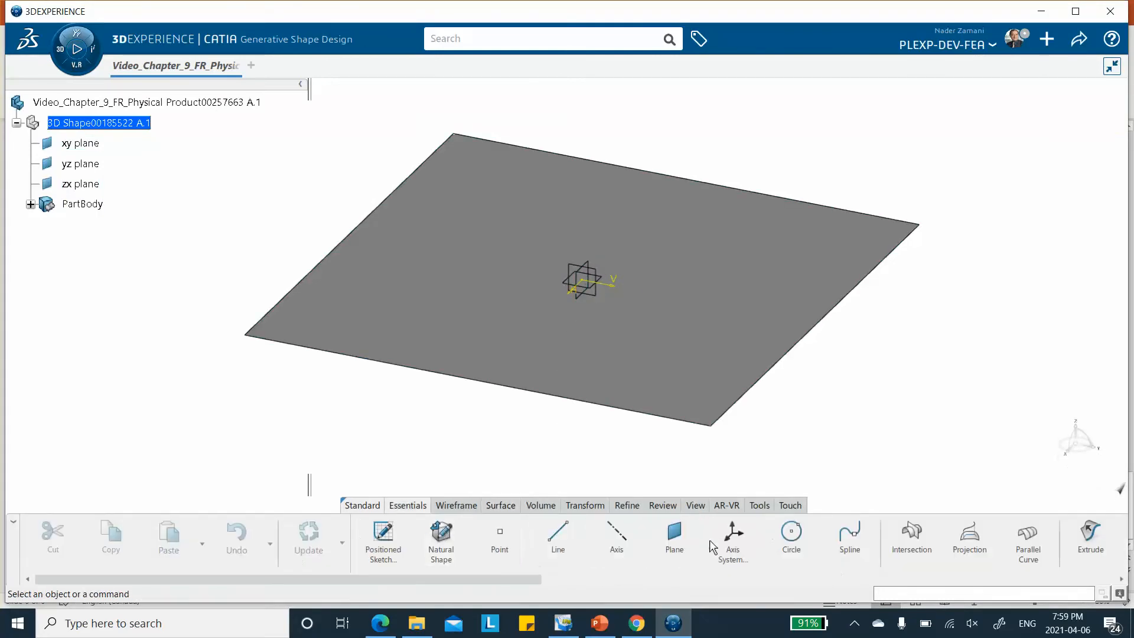
{"action": "left_click", "coordinate": [731, 541]}
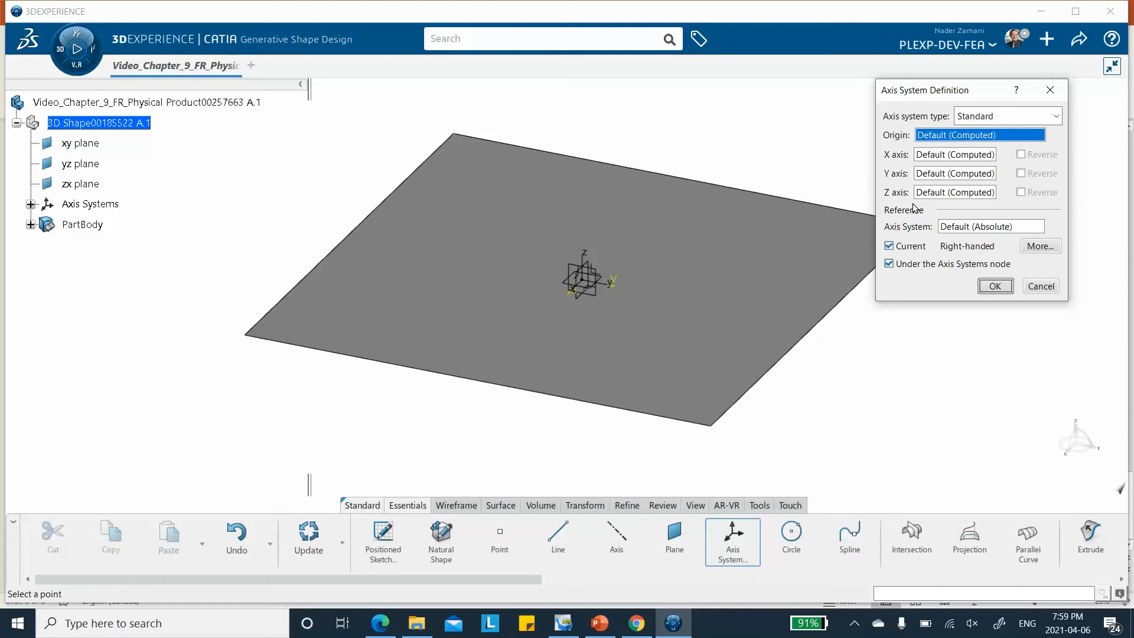
{"action": "left_click", "coordinate": [889, 246]}
{"action": "left_click", "coordinate": [995, 286]}
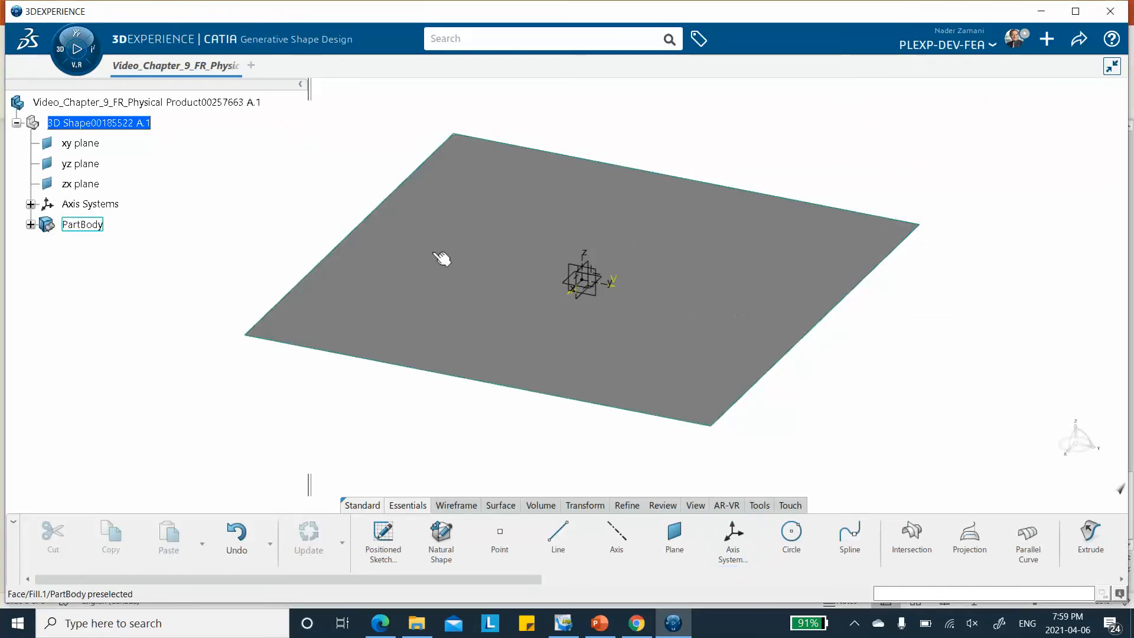
{"action": "left_click", "coordinate": [30, 205]}
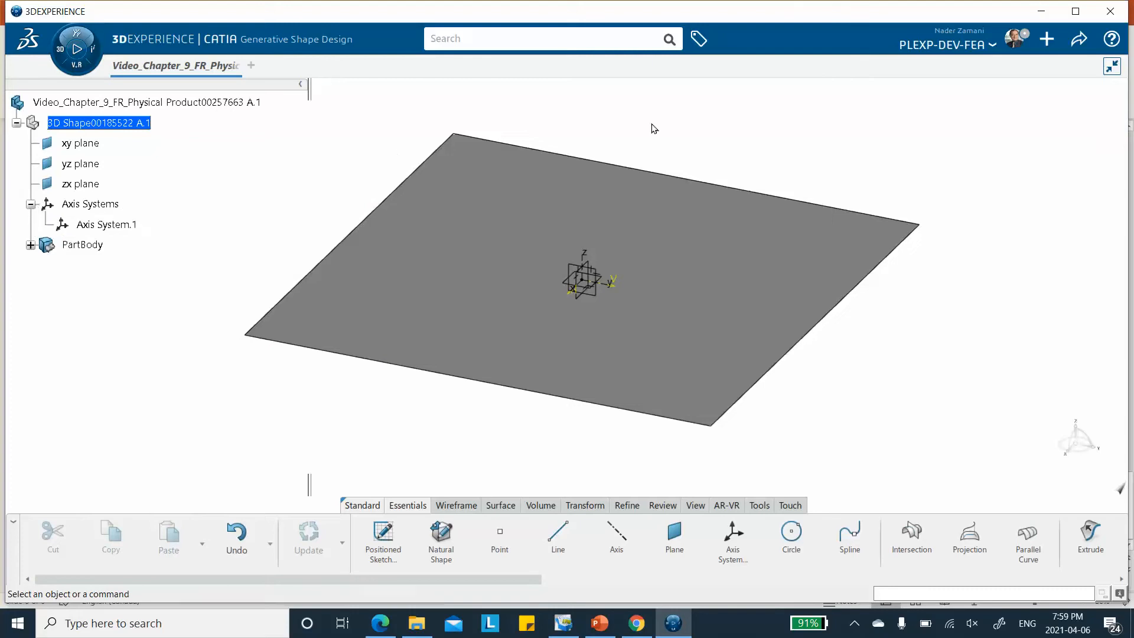
{"action": "left_click", "coordinate": [1081, 43]}
{"action": "left_click", "coordinate": [1016, 68]}
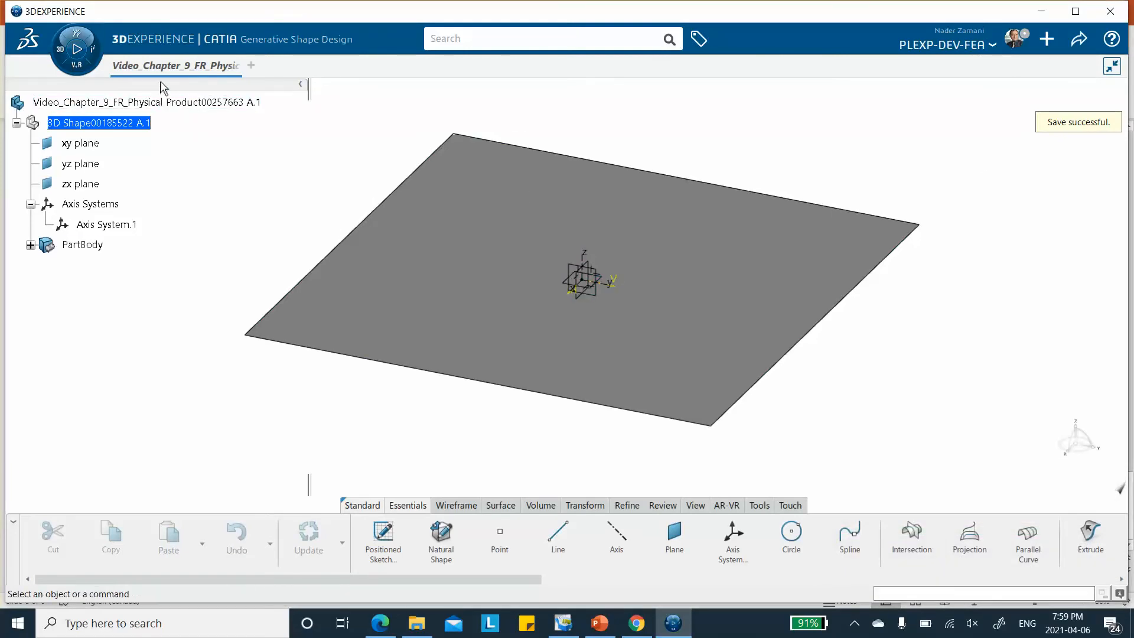
Create one core material titled Video_Chapter_9_FR and one covering material with the default title, and close the material browser
{"action": "left_click", "coordinate": [760, 506]}
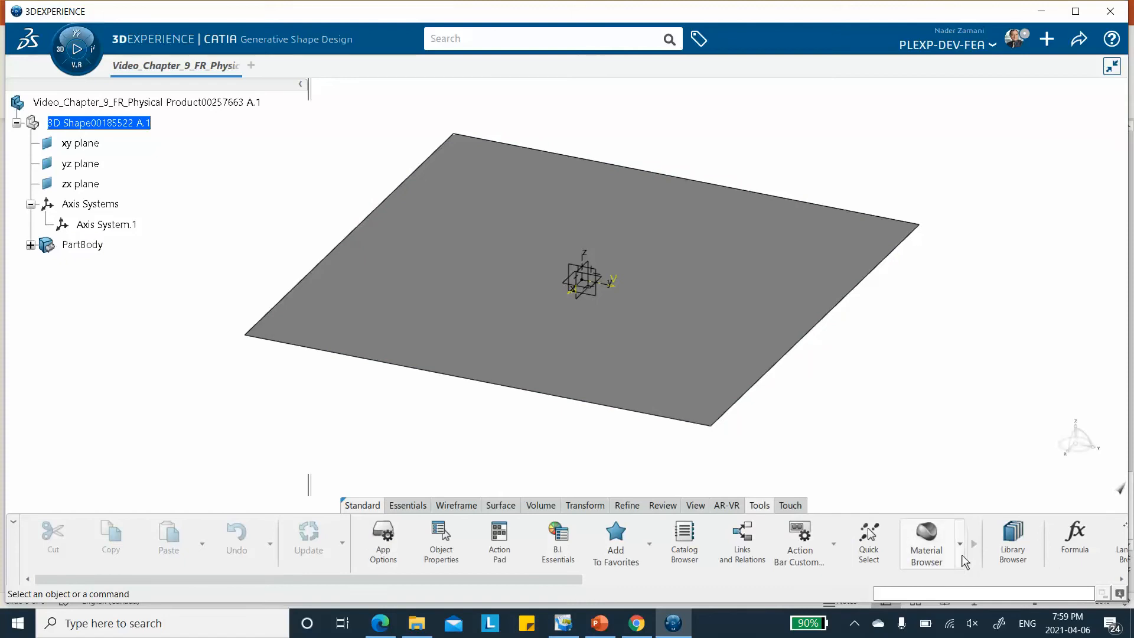
{"action": "left_click", "coordinate": [960, 545]}
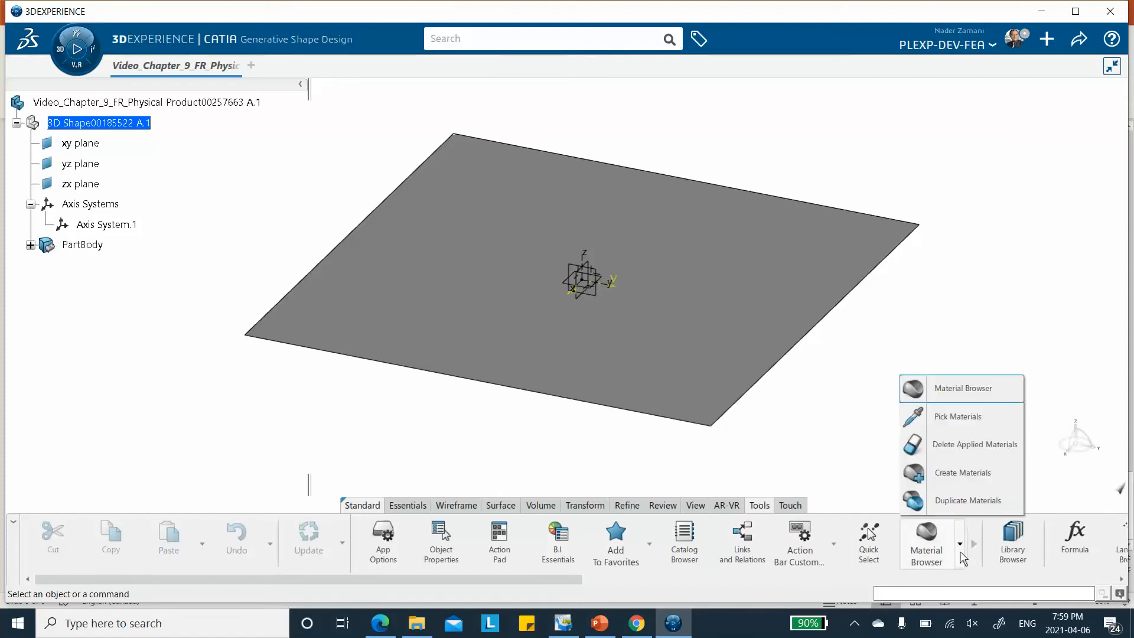
{"action": "left_click", "coordinate": [952, 475]}
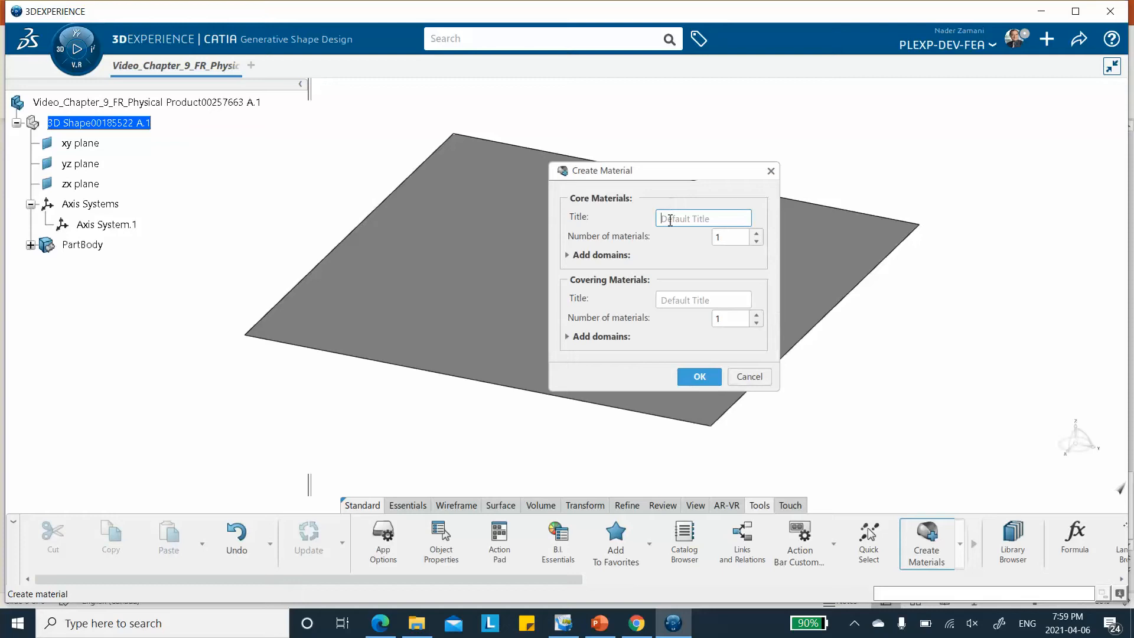
{"action": "type", "text": "Video_Chapter_9_FR"}
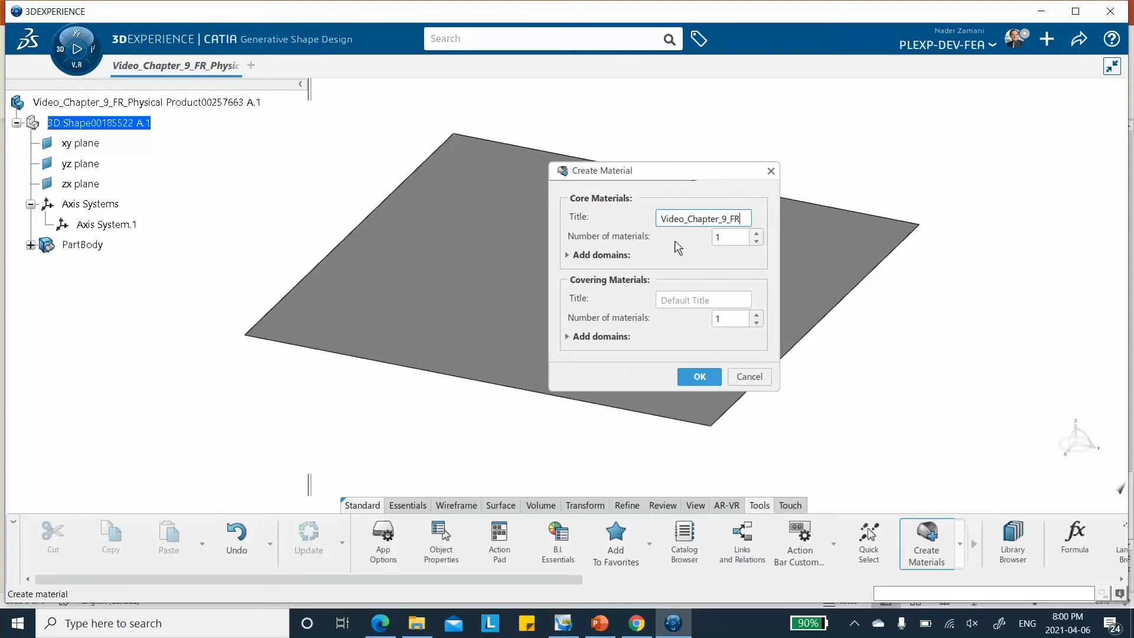
{"action": "left_click", "coordinate": [696, 376]}
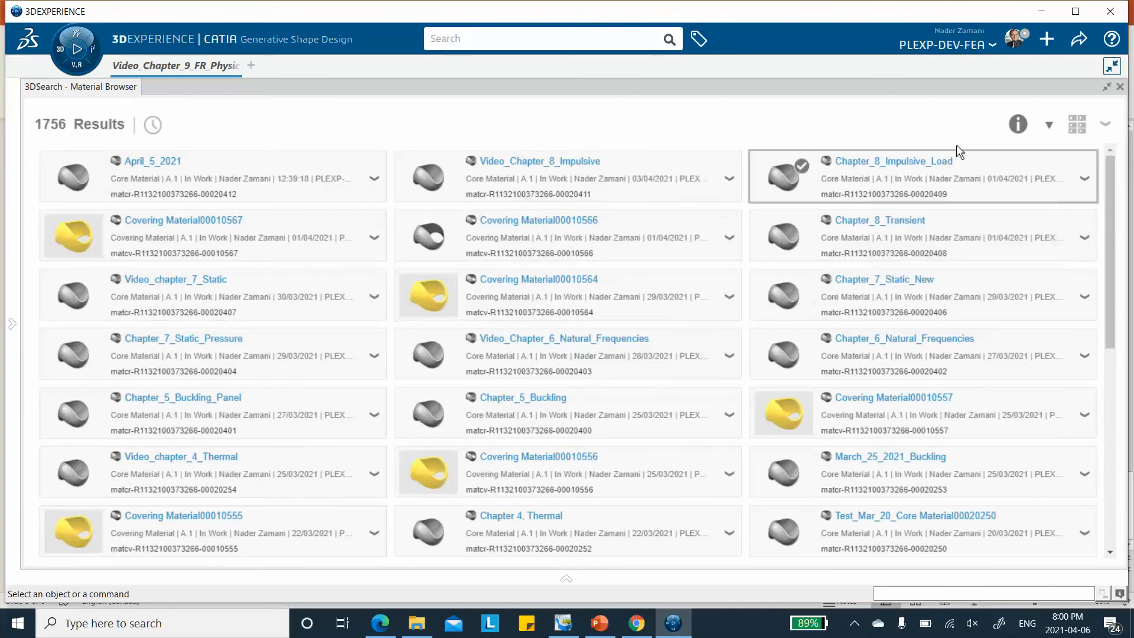
{"action": "left_click", "coordinate": [1120, 87]}
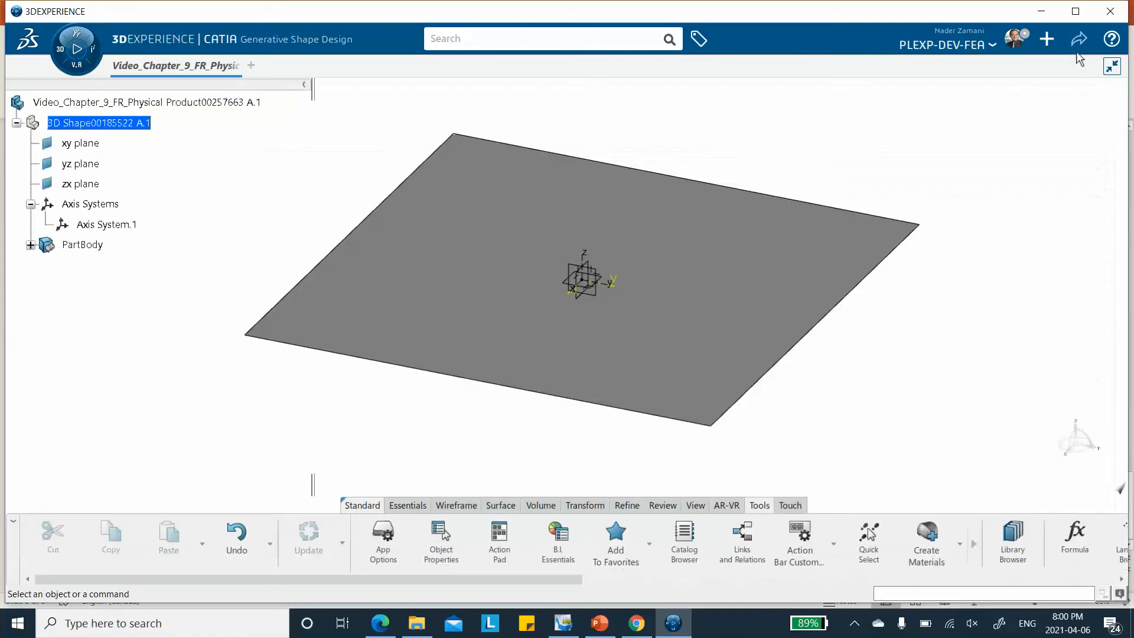
Save the work locally and reopen the Material Browser to list the available materials
{"action": "left_click", "coordinate": [1079, 45]}
{"action": "left_click", "coordinate": [1030, 66]}
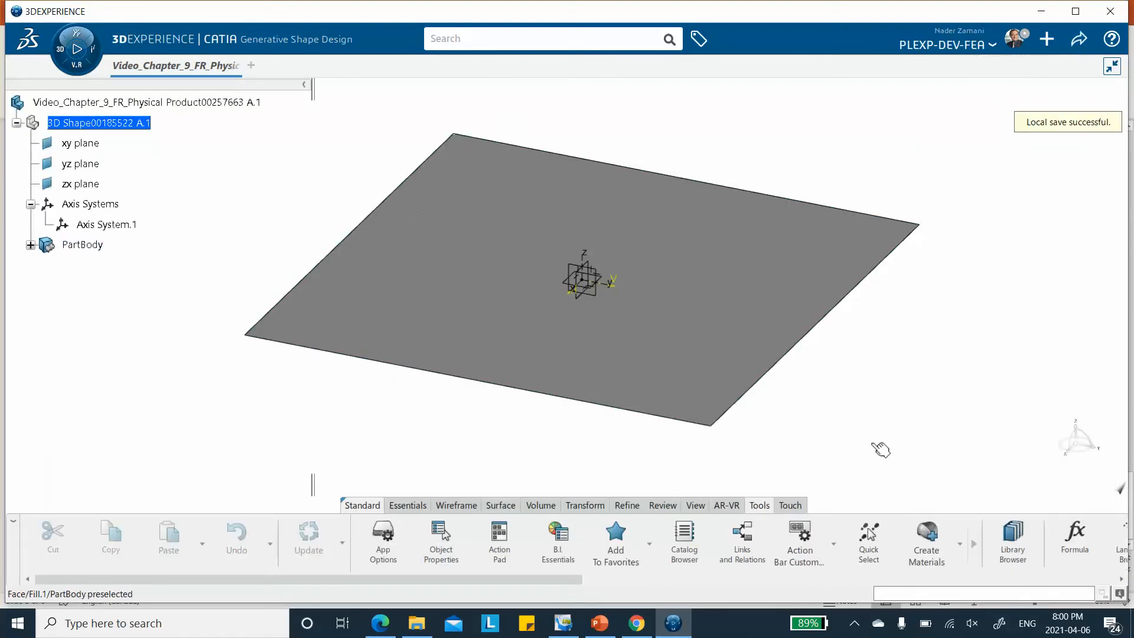
{"action": "left_click", "coordinate": [959, 544]}
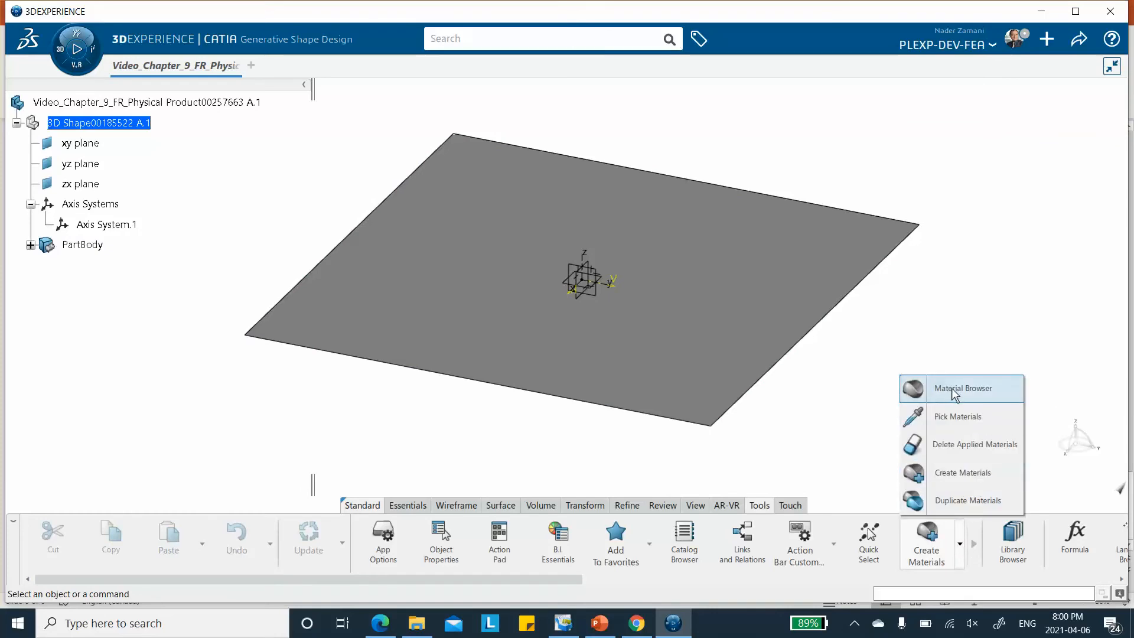
{"action": "left_click", "coordinate": [954, 389]}
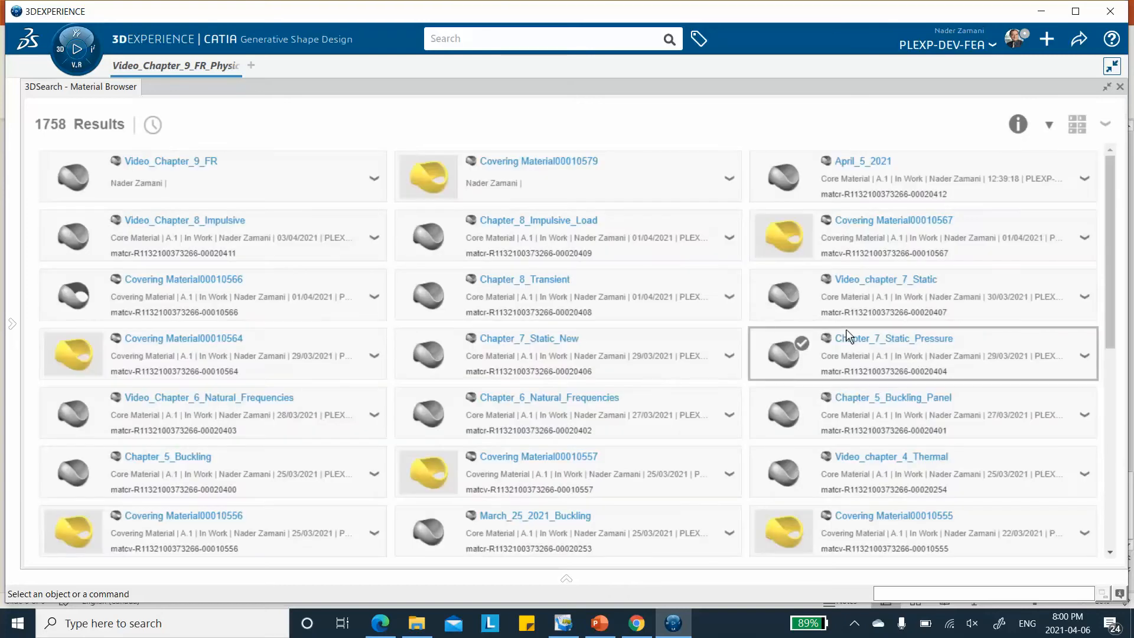
Add a composite domain to the Video_Chapter_9_FR core material with Uni-directional material type and a cured thickness of 1.25 mm
{"action": "right_click", "coordinate": [166, 161]}
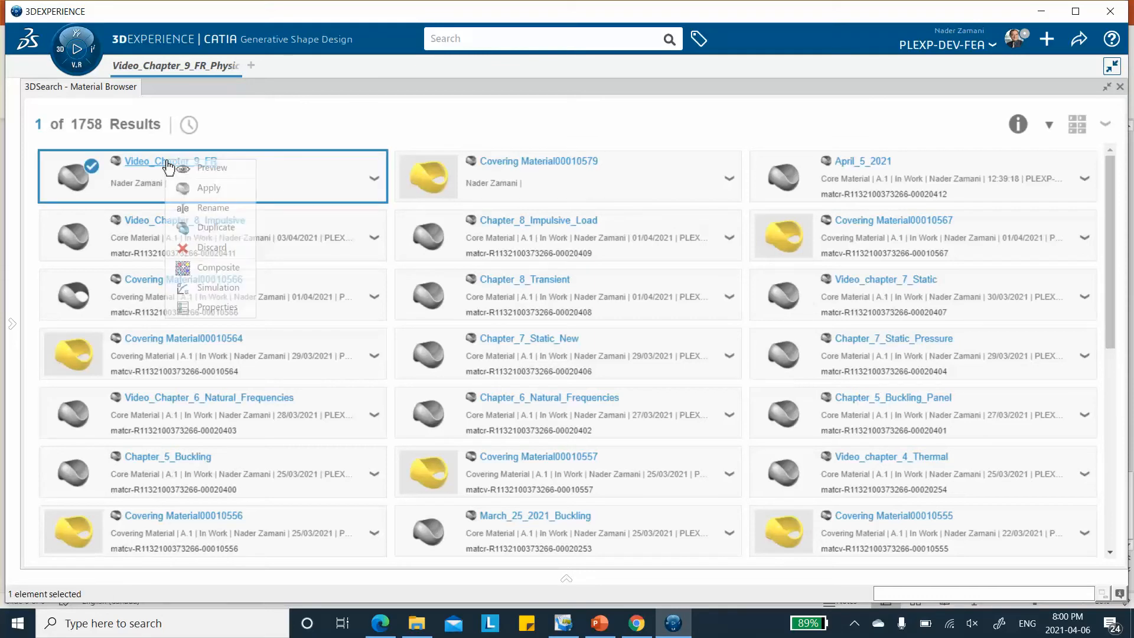
{"action": "left_click", "coordinate": [218, 267]}
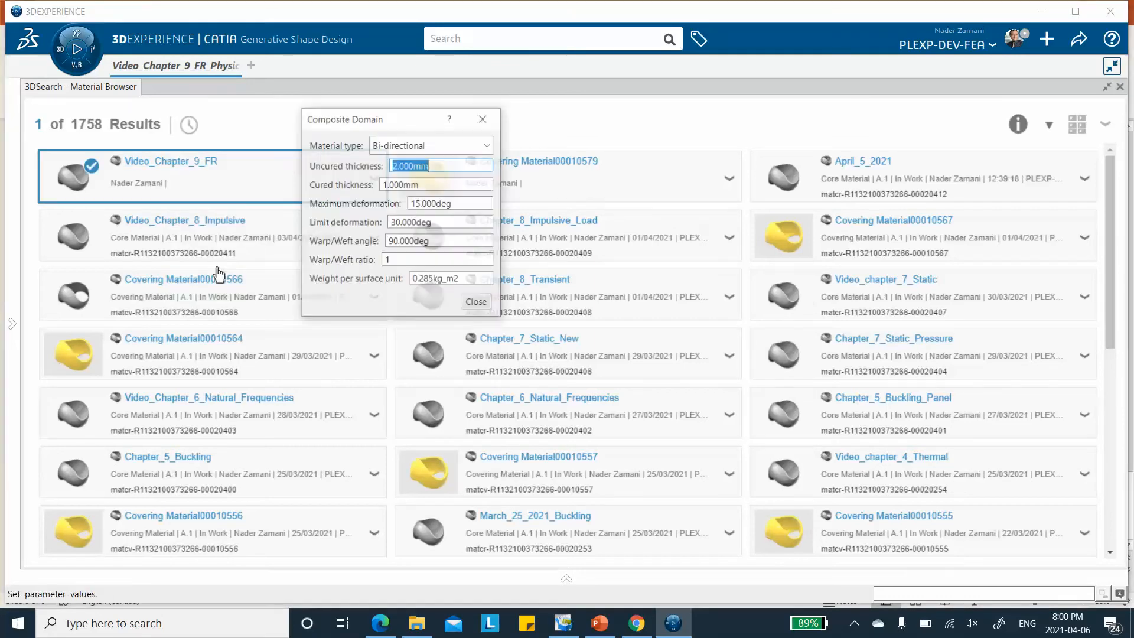
{"action": "left_click", "coordinate": [488, 146]}
{"action": "left_click", "coordinate": [470, 176]}
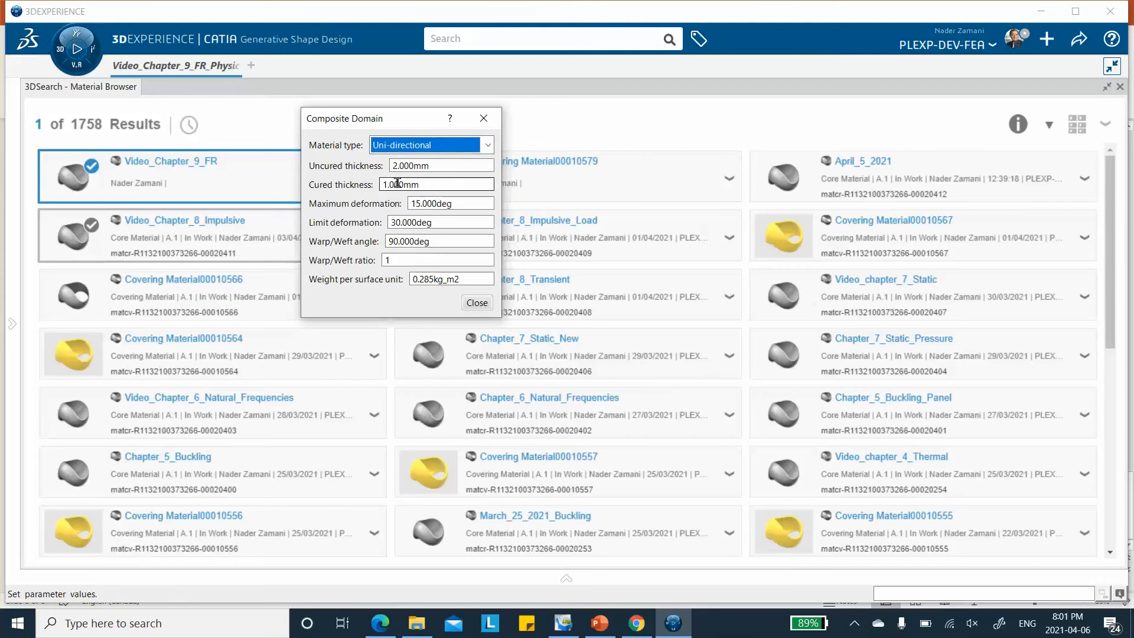
{"action": "left_click_drag", "start_coordinate": [423, 184], "coordinate": [370, 189]}
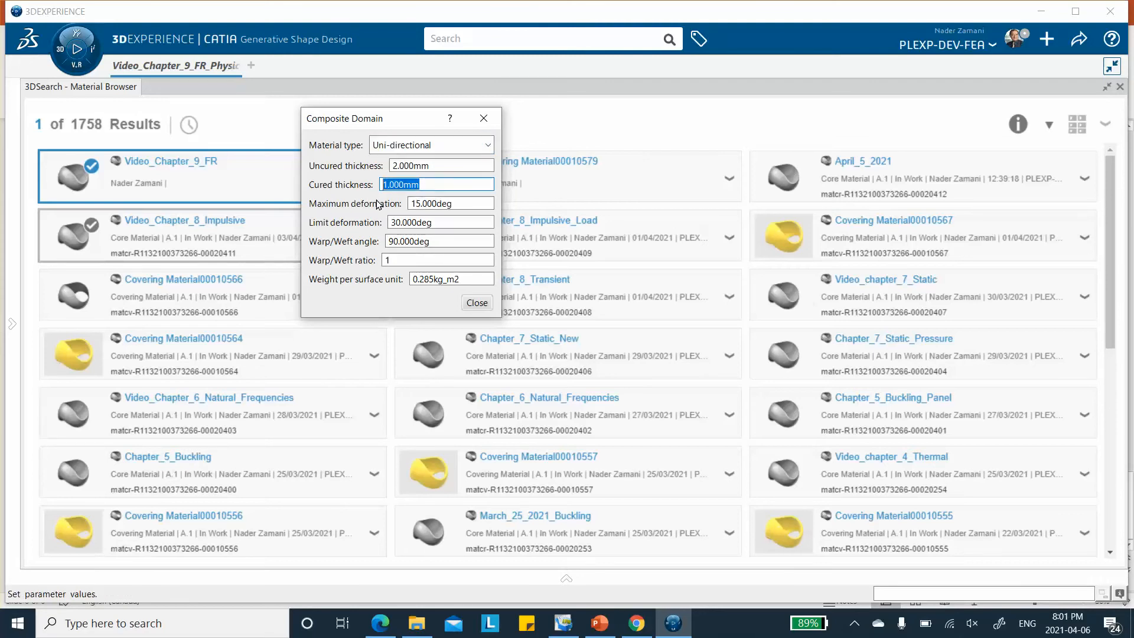
{"action": "type", "text": "1.25"}
{"action": "left_click", "coordinate": [477, 303]}
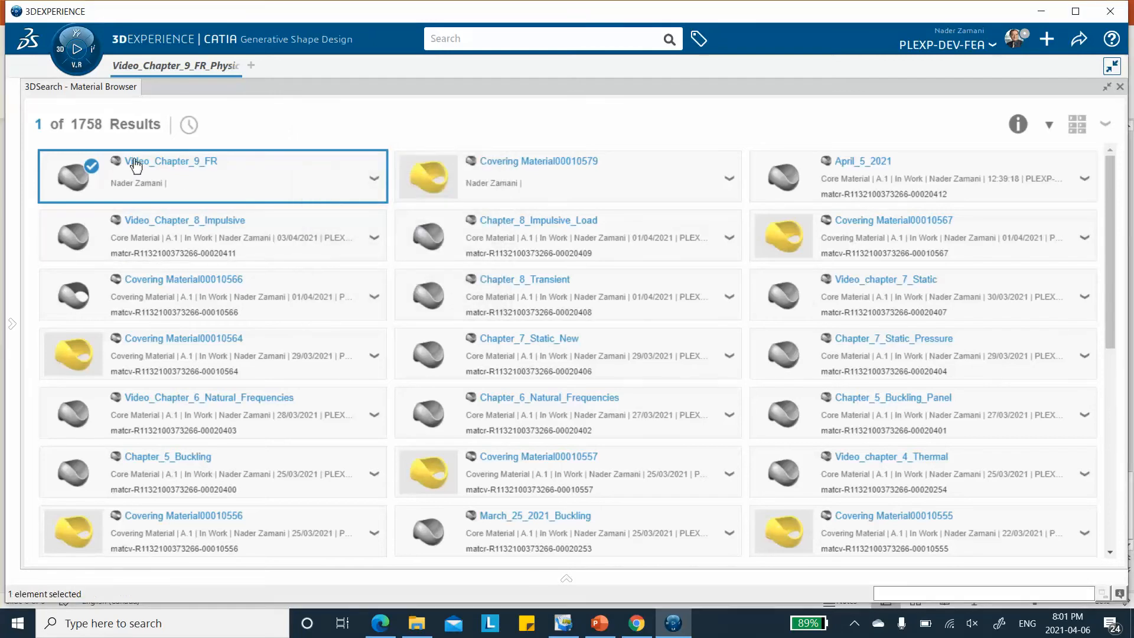
Add a simulation domain to the Video_Chapter_9_FR material and define its Abaqus Multiphysics density as 1800 kg_m3
{"action": "right_click", "coordinate": [166, 165]}
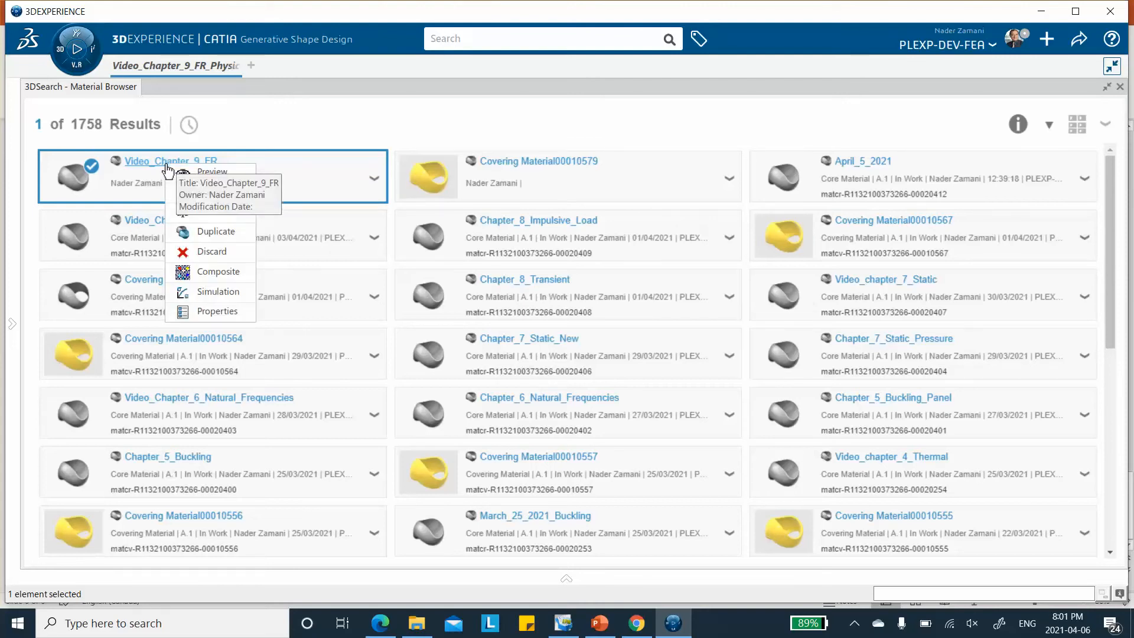
{"action": "left_click", "coordinate": [219, 291]}
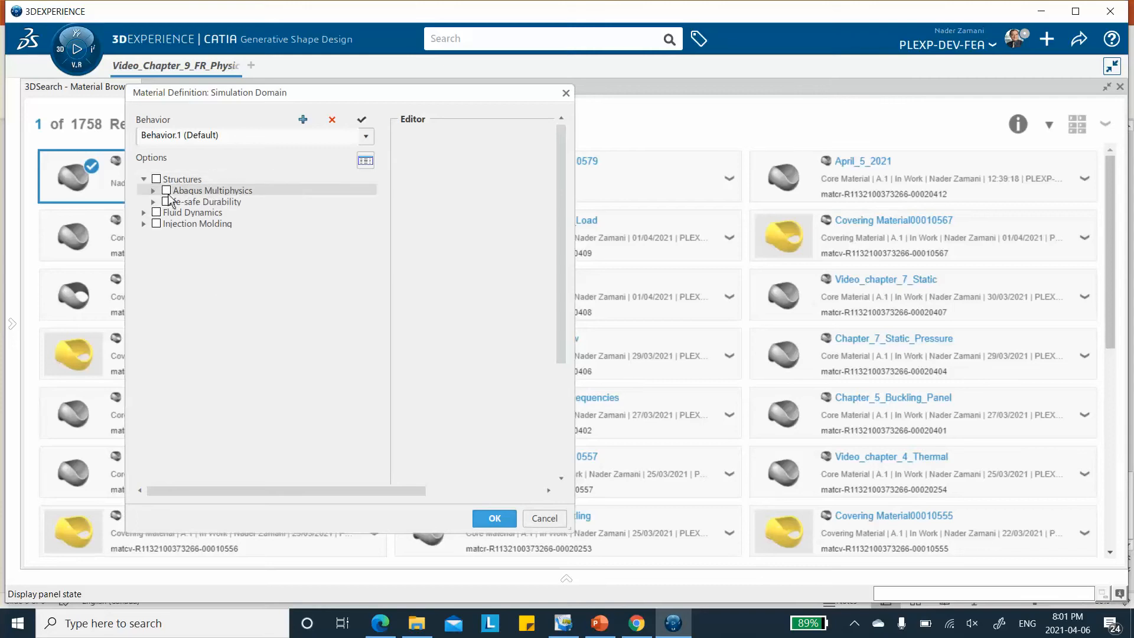
{"action": "left_click", "coordinate": [154, 191]}
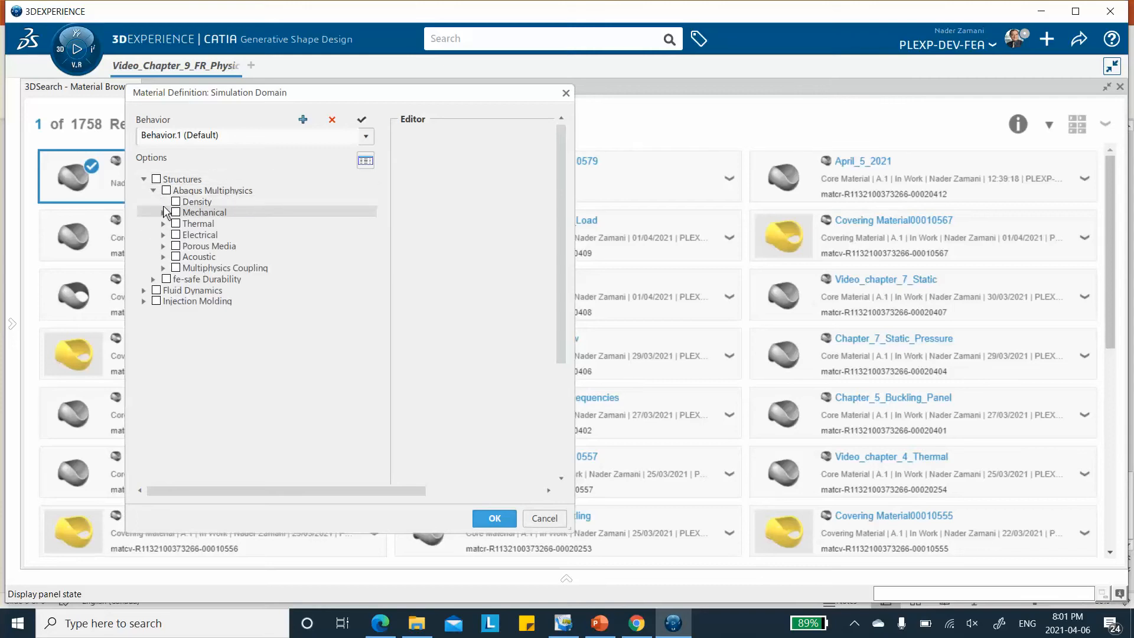
{"action": "left_click", "coordinate": [176, 202]}
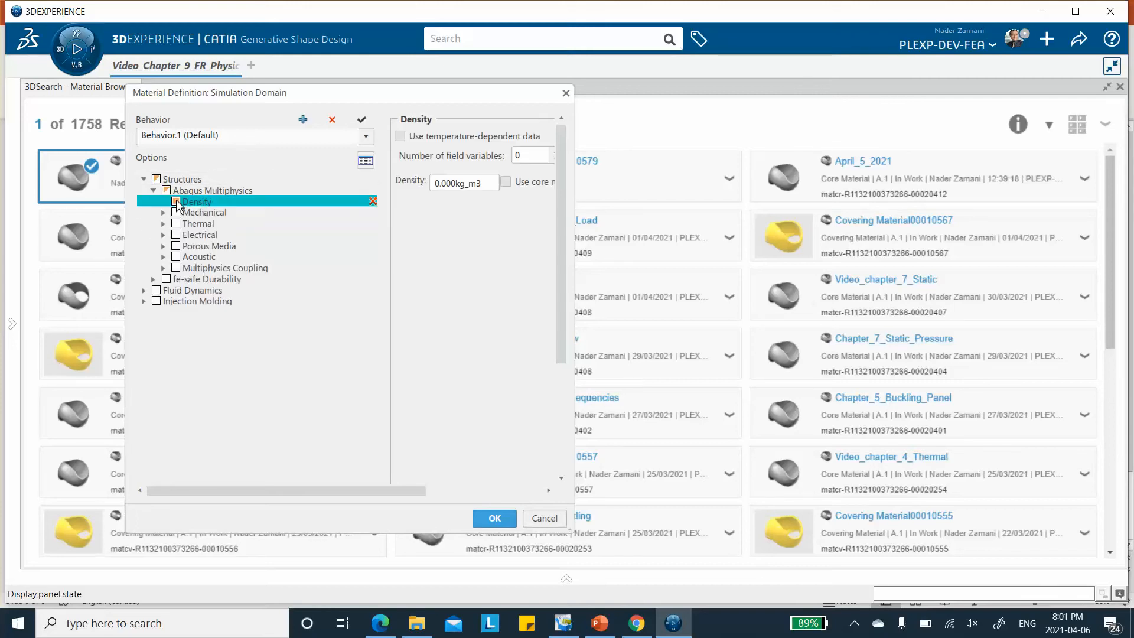
{"action": "double_click", "coordinate": [483, 183]}
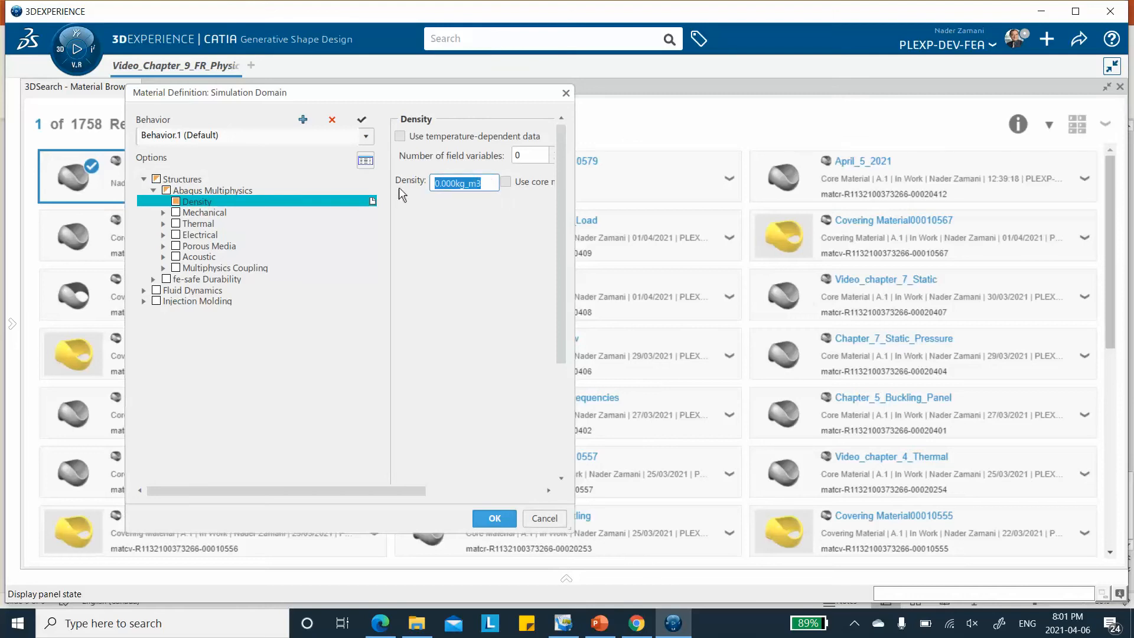
{"action": "type", "text": "1800"}
Enable the mechanical Elastic option under Elasticity for the material and set its type to Lamina
{"action": "scroll", "coordinate": [503, 252], "scroll_direction": "down", "scroll_amount": 2}
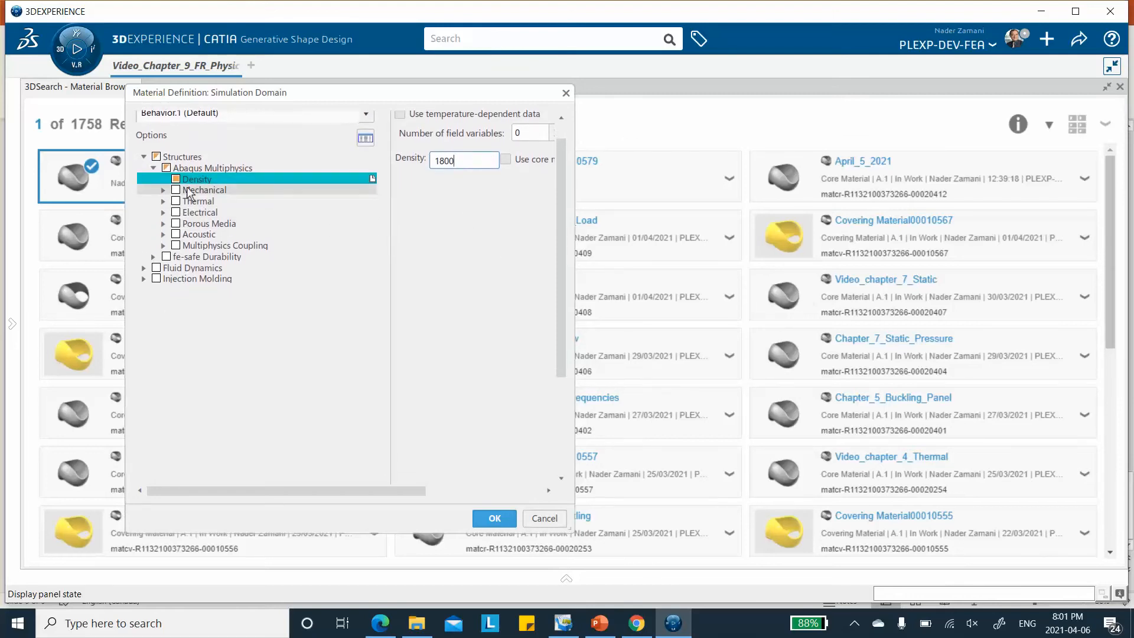
{"action": "left_click", "coordinate": [165, 190]}
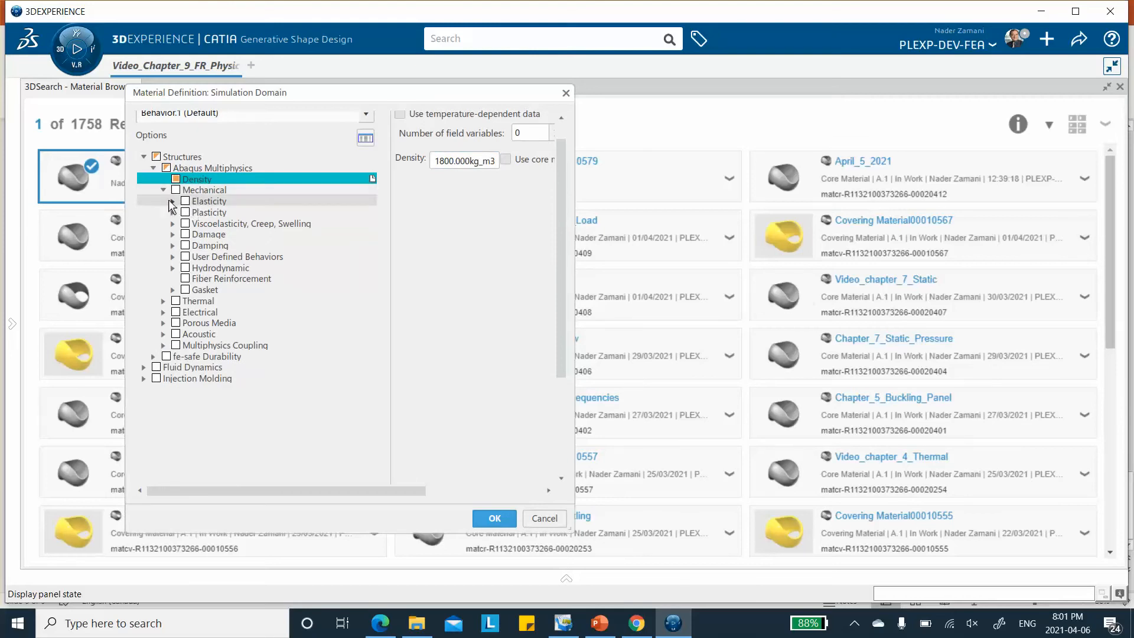
{"action": "left_click", "coordinate": [172, 202]}
{"action": "left_click", "coordinate": [195, 213]}
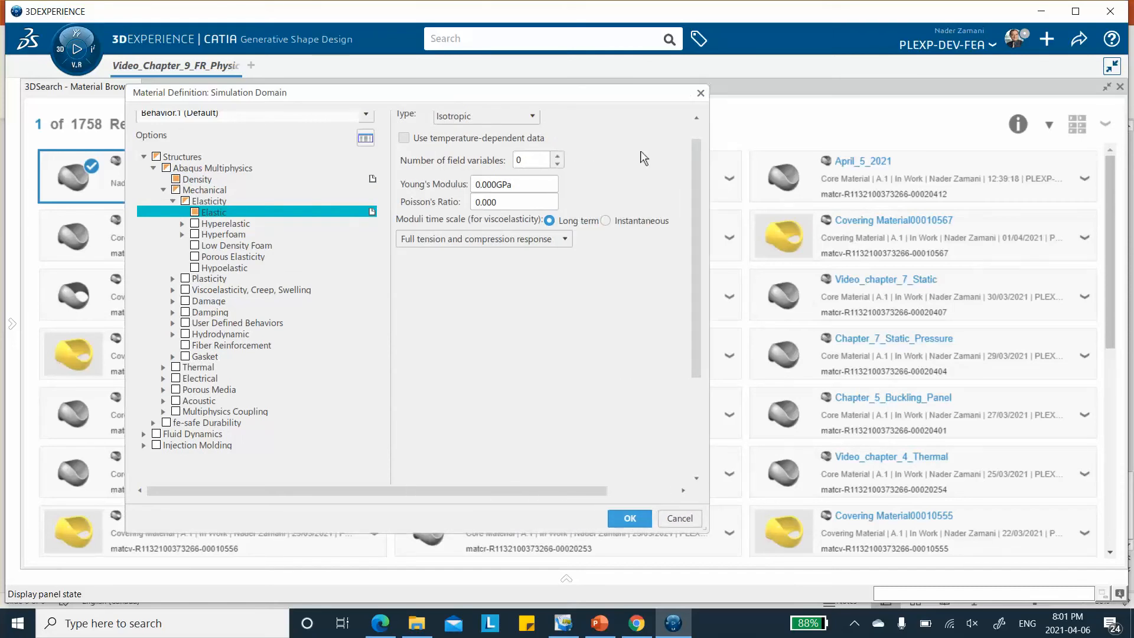
{"action": "left_click", "coordinate": [508, 119]}
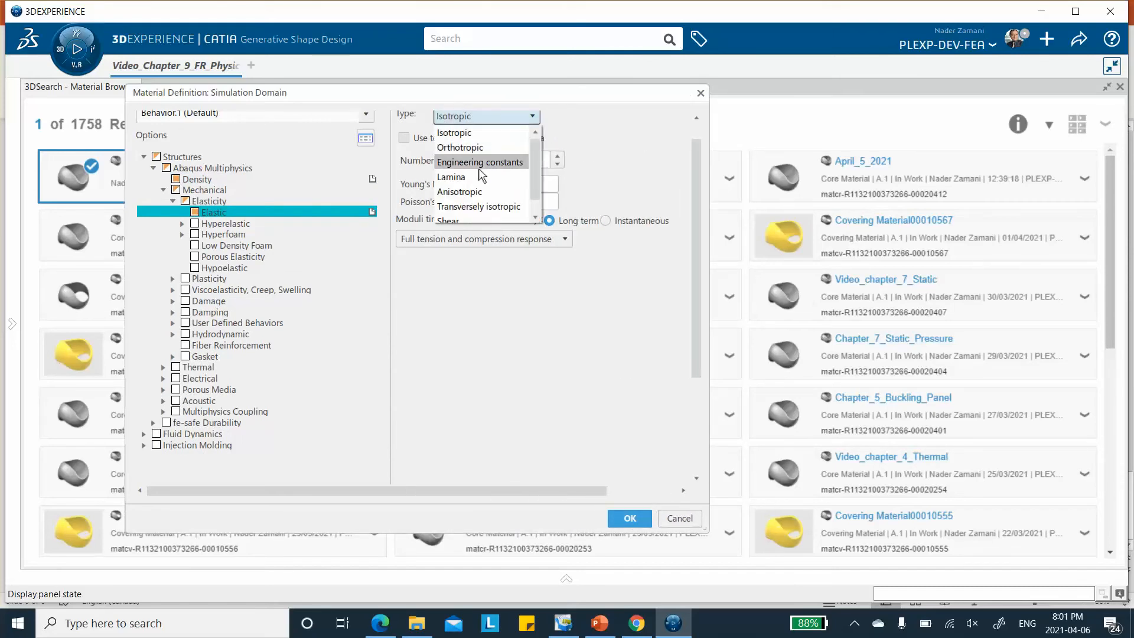
{"action": "left_click", "coordinate": [475, 181]}
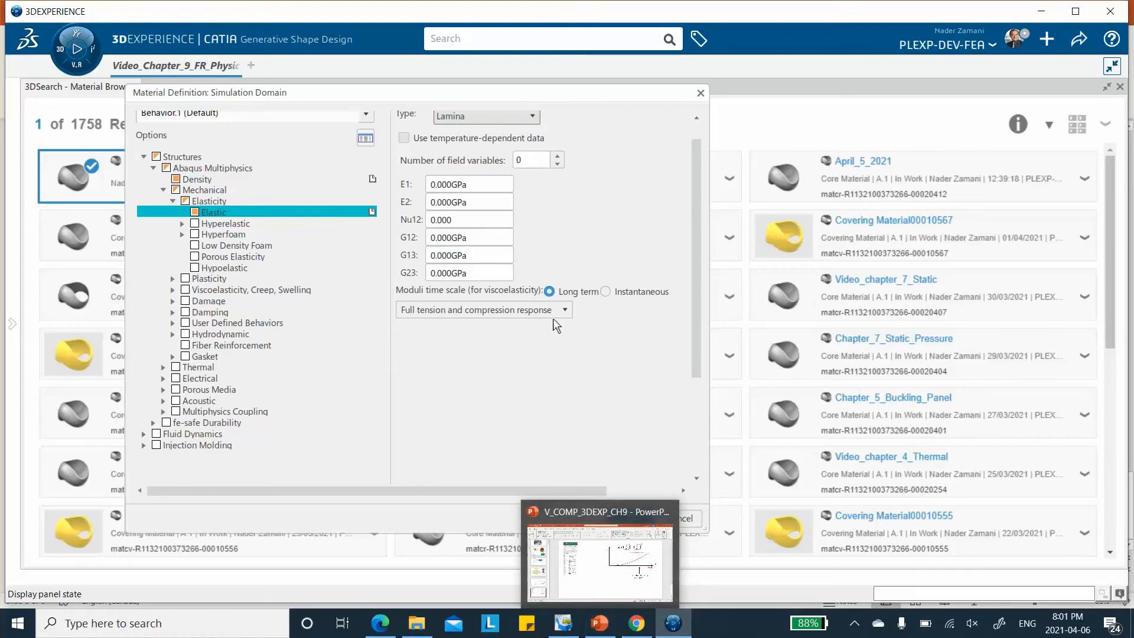
Set the lamina's E1 to 148 GPa, E2 to 10.5 GPa and Nu12 to 0.3
{"action": "double_click", "coordinate": [455, 184]}
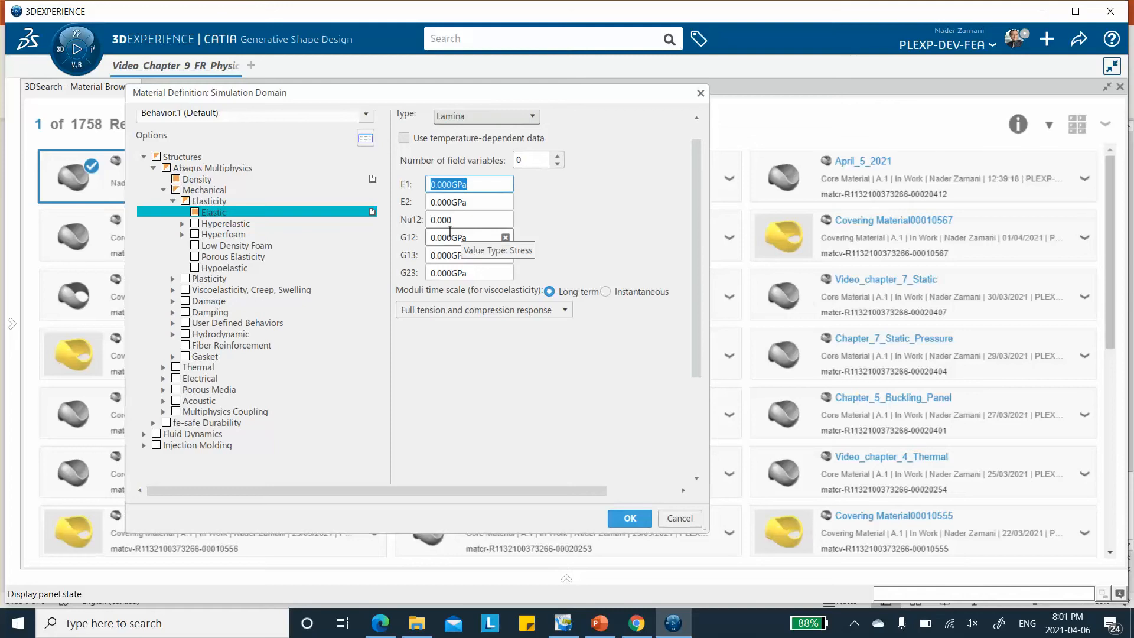
{"action": "type", "text": "148"}
{"action": "left_click", "coordinate": [481, 201]}
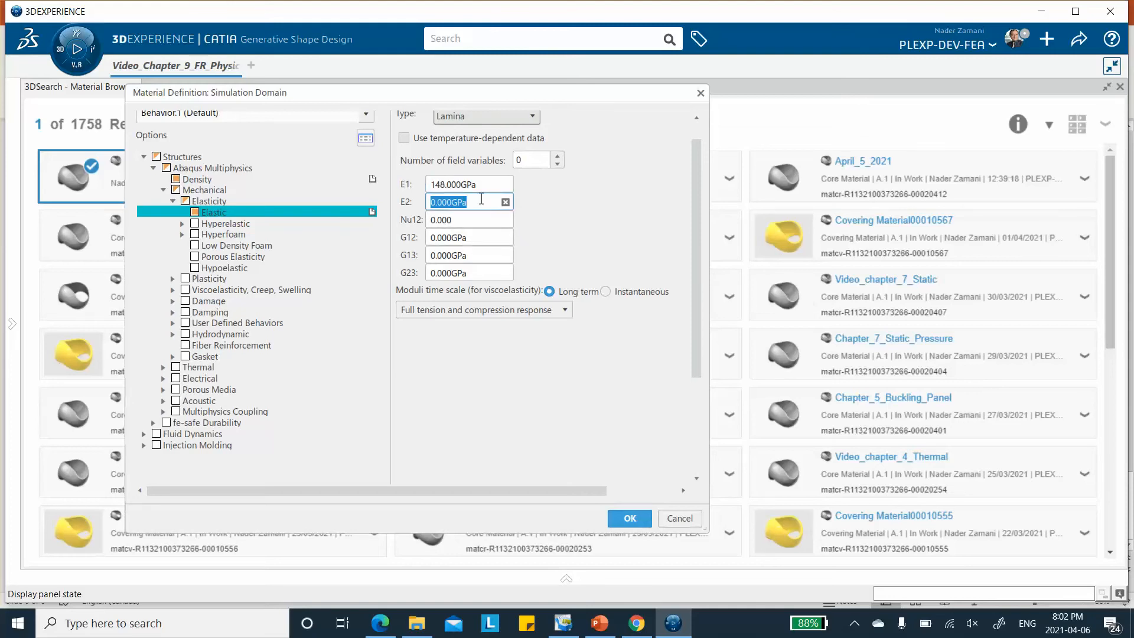
{"action": "type", "text": "1"}
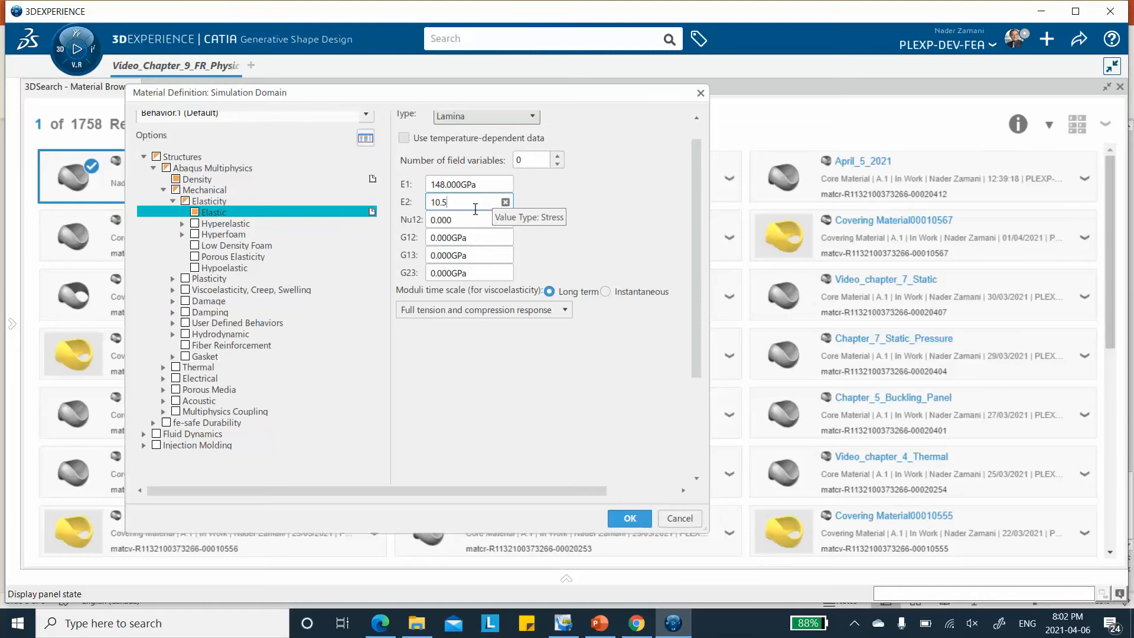
{"action": "type", "text": "0.5"}
{"action": "left_click", "coordinate": [460, 219]}
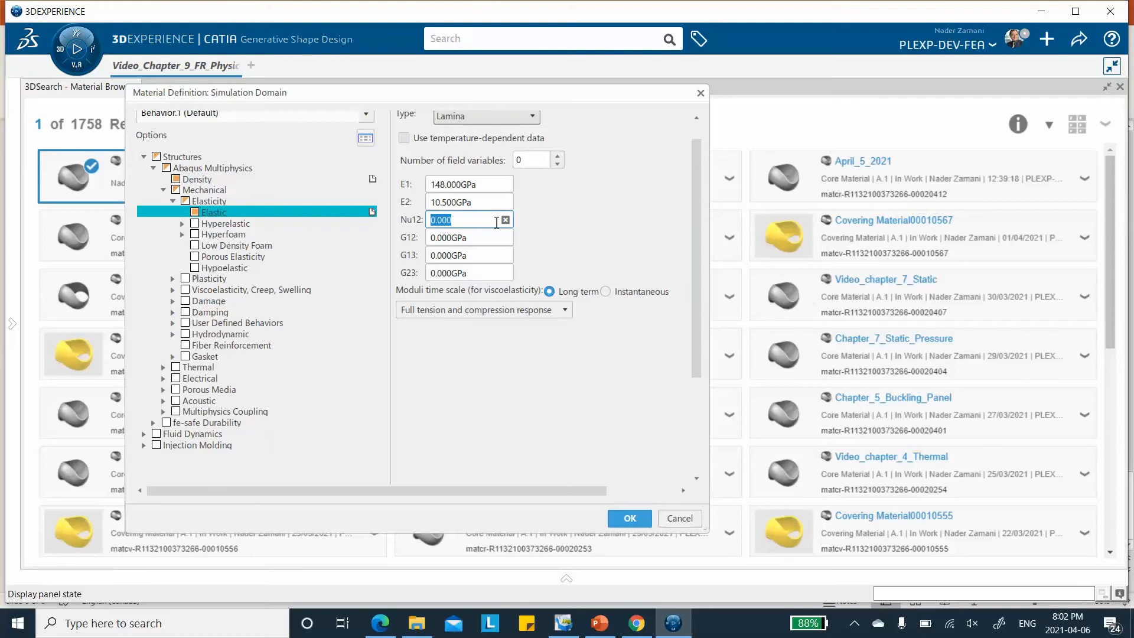
{"action": "type", "text": "0.3"}
Set the lamina's shear moduli G12 and G13 to 5.61 GPa and G23 to 2.8 GPa, and confirm the material definition
{"action": "key", "text": "Tab"}
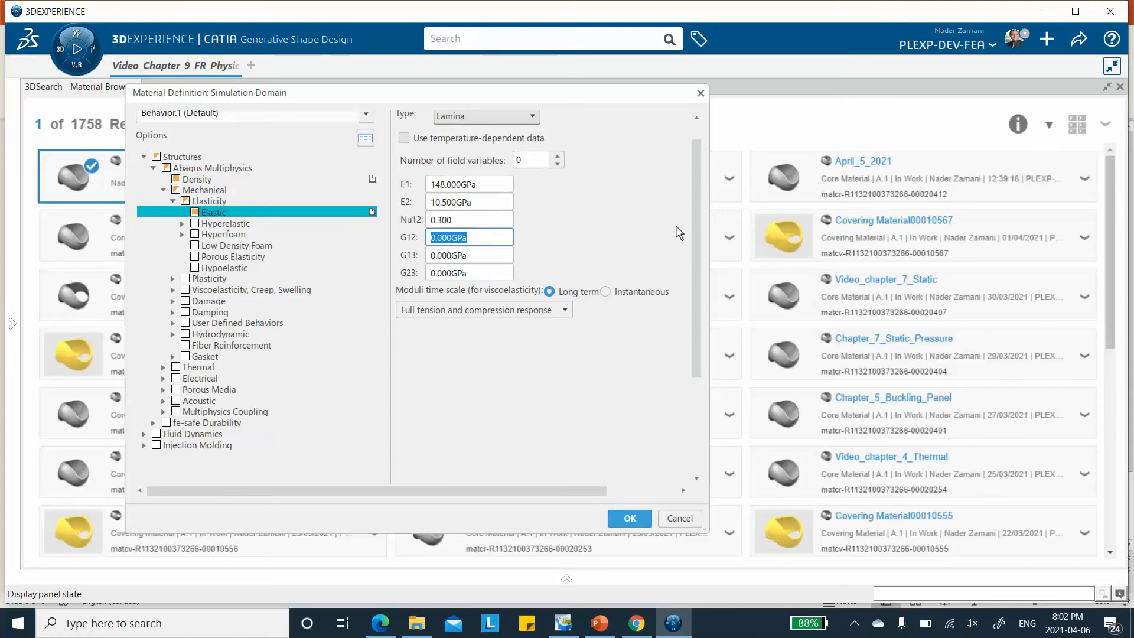
{"action": "type", "text": "5.61"}
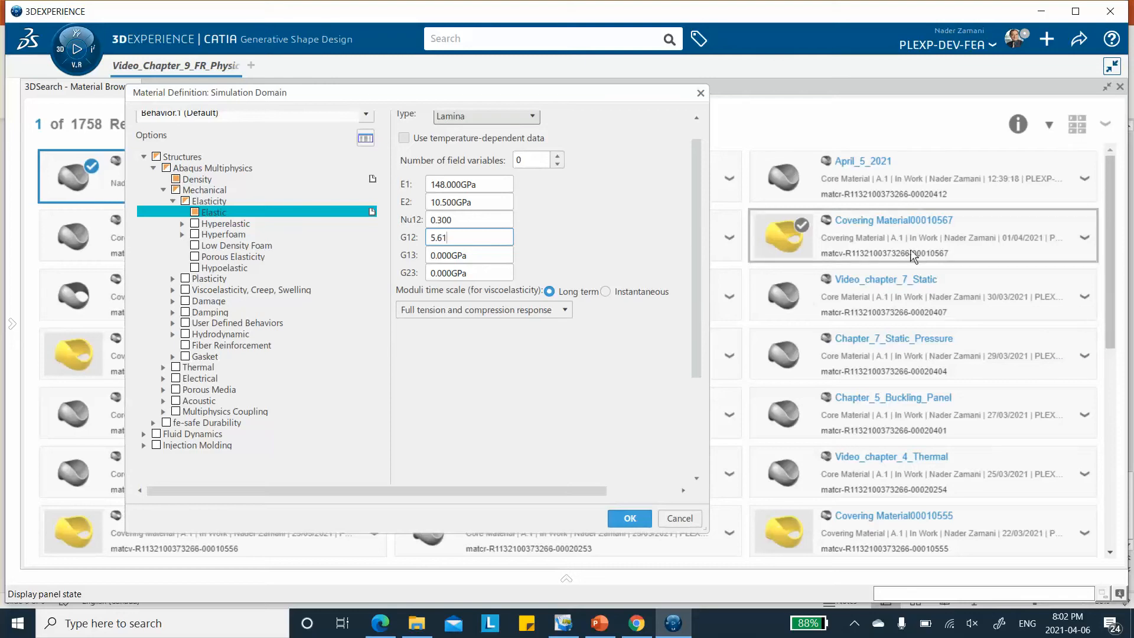
{"action": "left_click", "coordinate": [470, 255]}
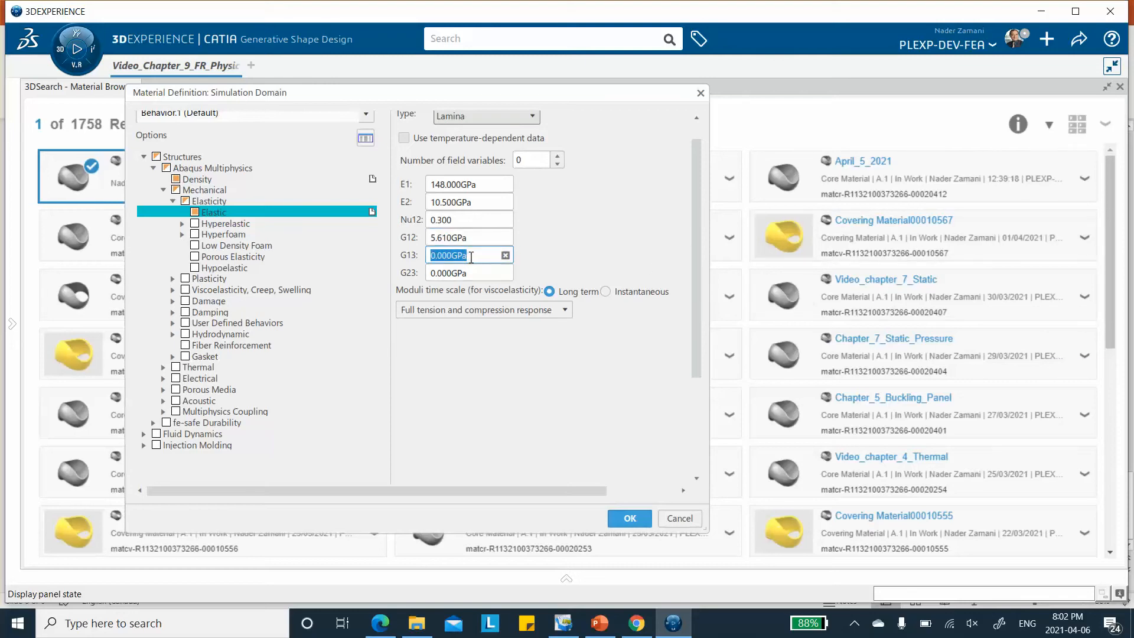
{"action": "type", "text": "5.61"}
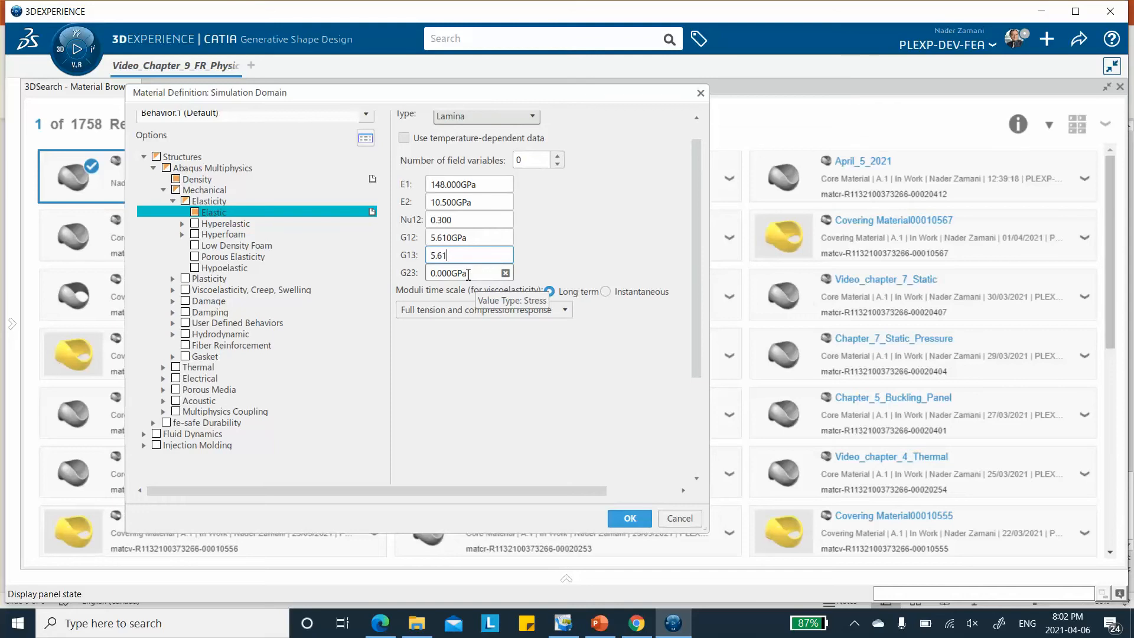
{"action": "key", "text": "Tab"}
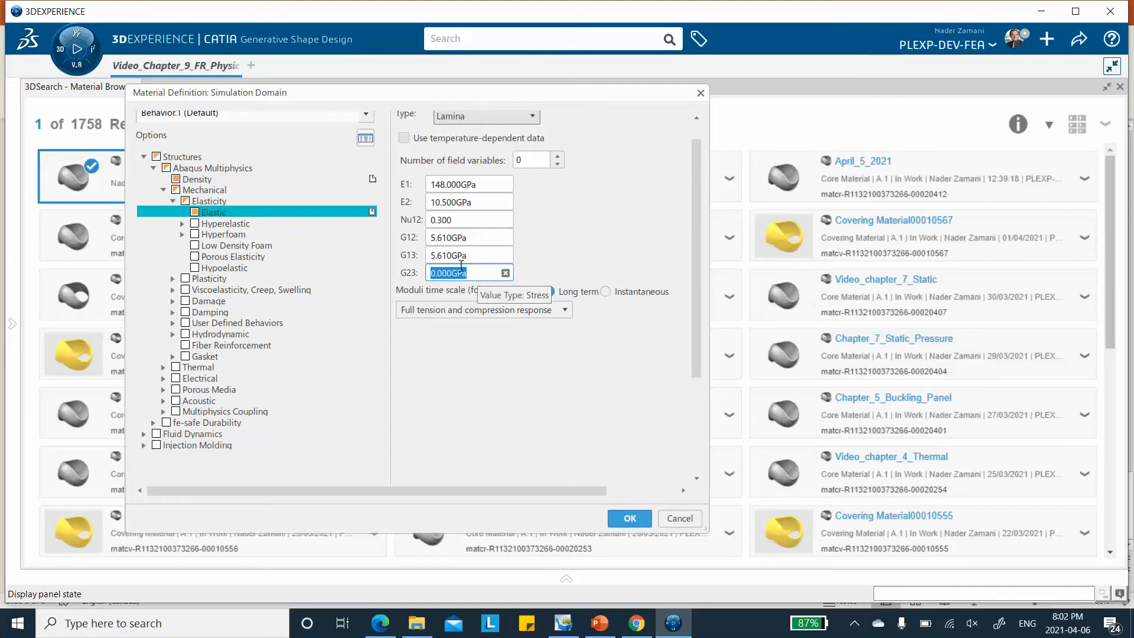
{"action": "type", "text": "2.8"}
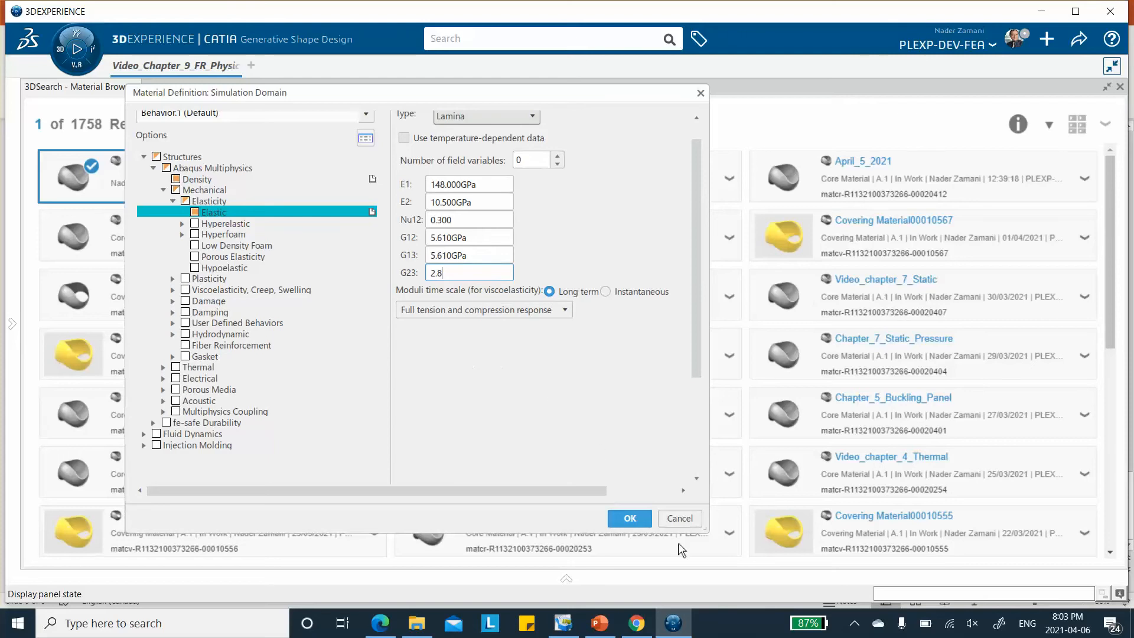
{"action": "left_click", "coordinate": [629, 520]}
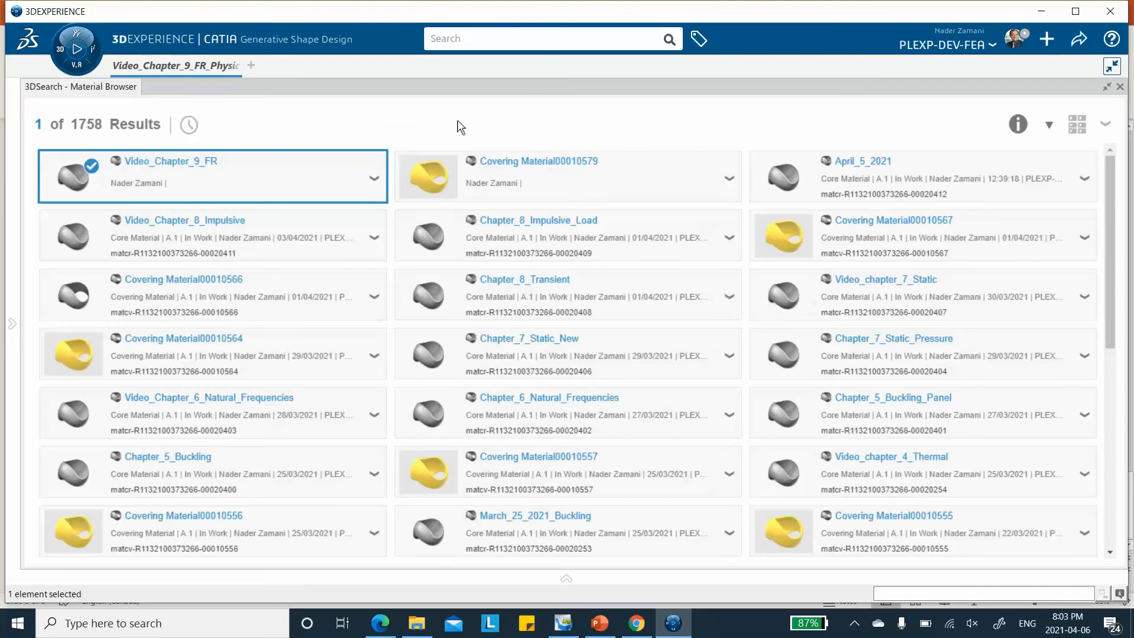
Apply the Video_Chapter_9_FR material to the root physical product, expand its Materials entry to show both domains, and save the model
{"action": "right_click", "coordinate": [181, 165]}
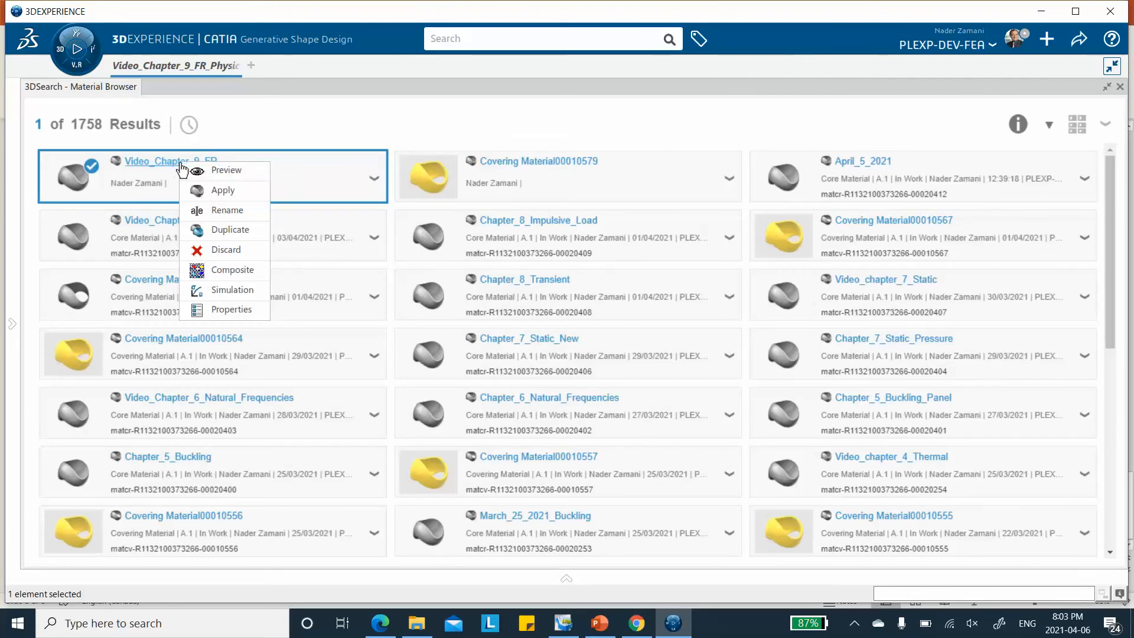
{"action": "left_click", "coordinate": [214, 195]}
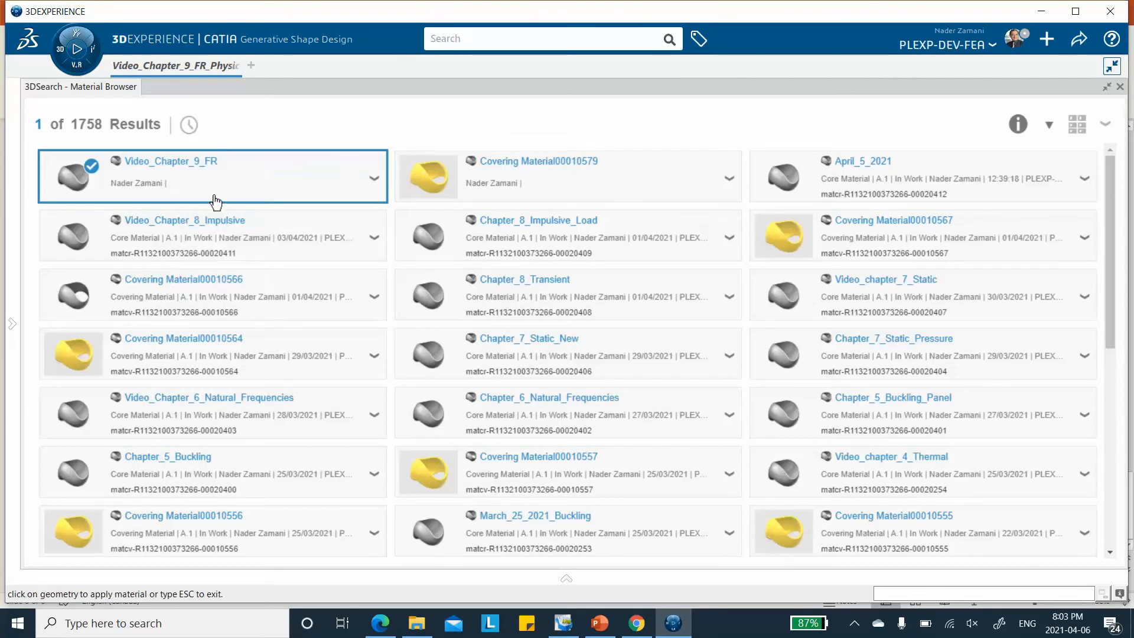
{"action": "left_click", "coordinate": [1122, 89]}
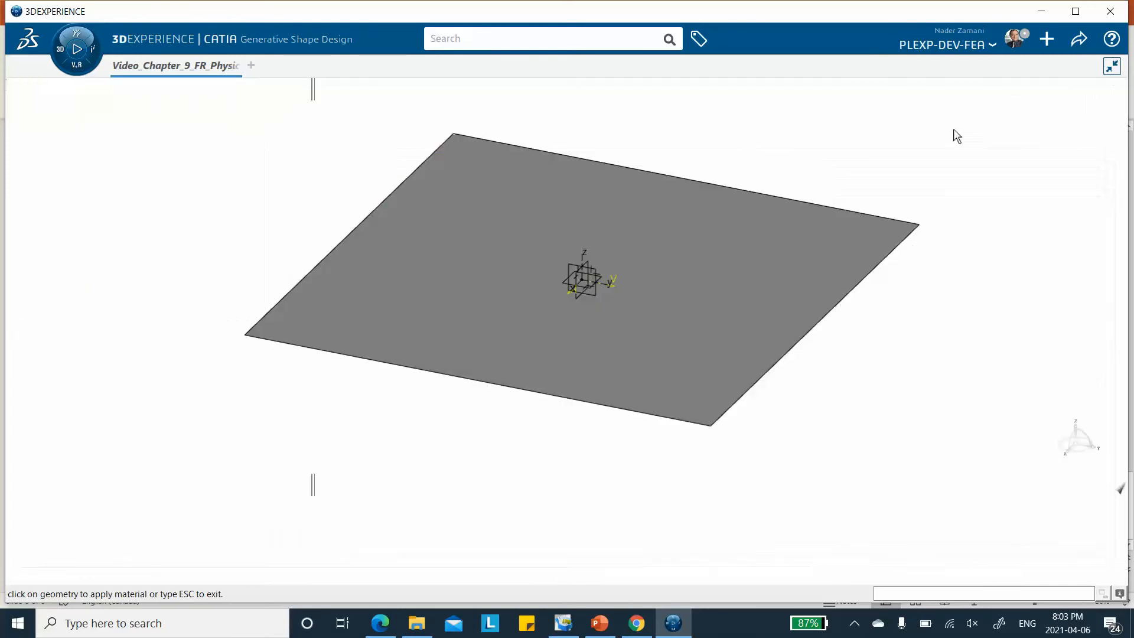
{"action": "left_click", "coordinate": [129, 104]}
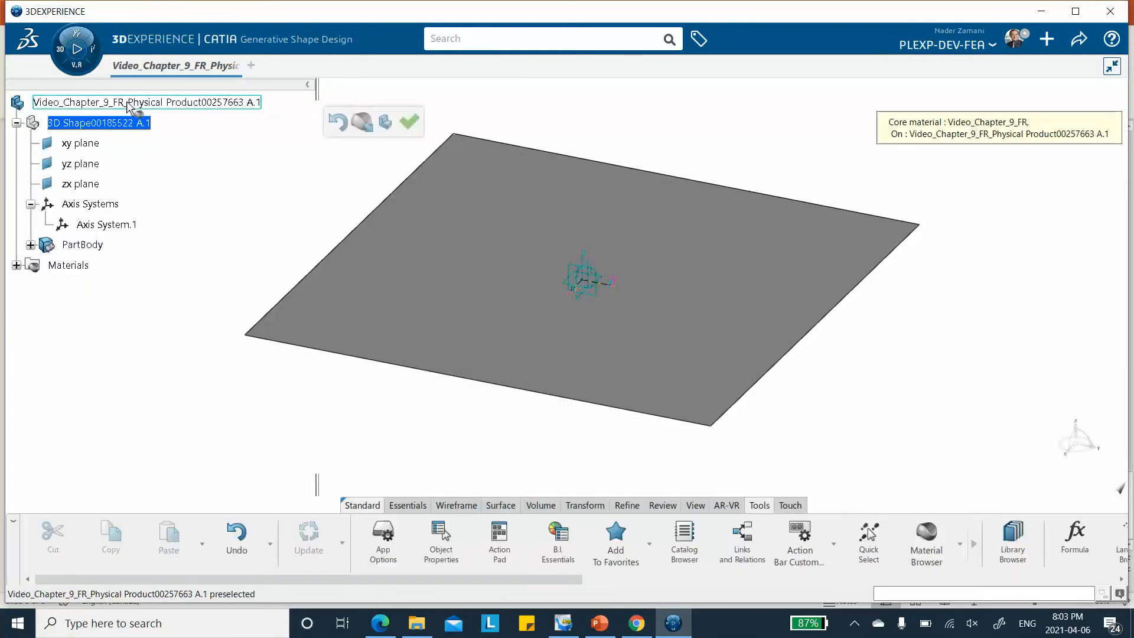
{"action": "left_click", "coordinate": [17, 266]}
{"action": "left_click", "coordinate": [30, 286]}
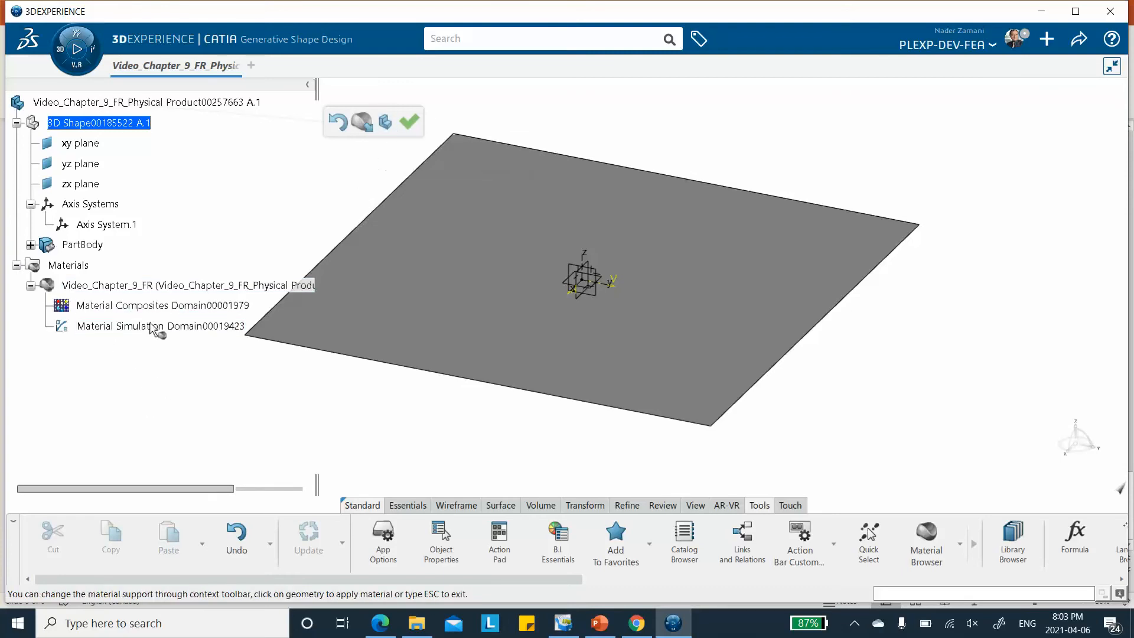
{"action": "left_click", "coordinate": [408, 124]}
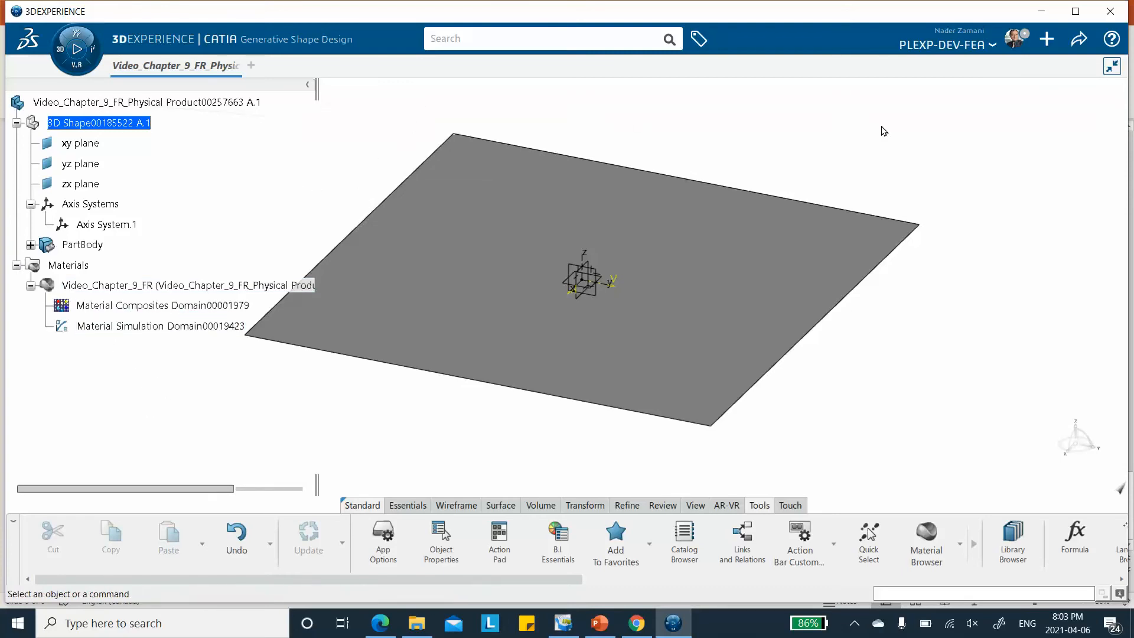
{"action": "left_click", "coordinate": [1079, 39]}
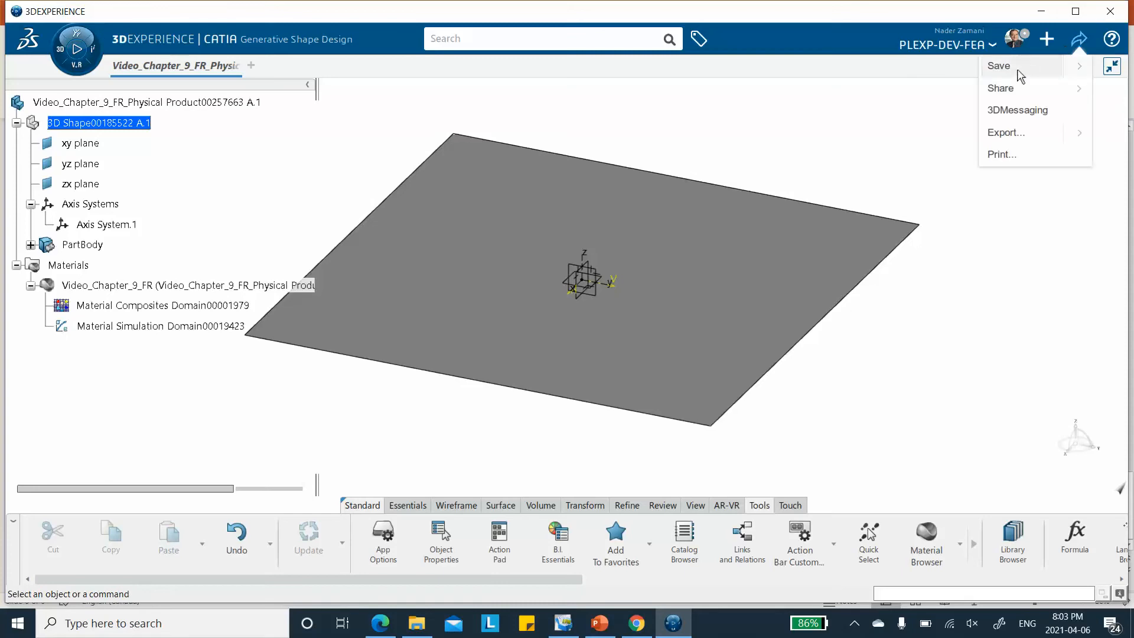
{"action": "left_click", "coordinate": [1017, 68]}
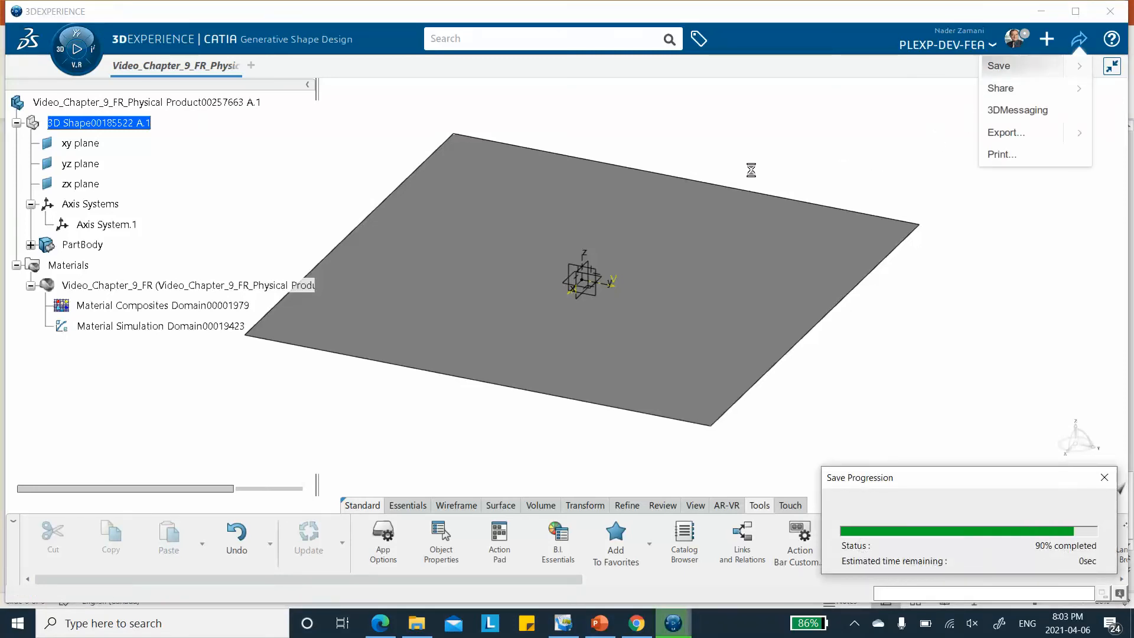
Open the session's materials in the Material Definition app and return to the physical product model
{"action": "middle_click_drag", "start_coordinate": [712, 147], "coordinate": [766, 134]}
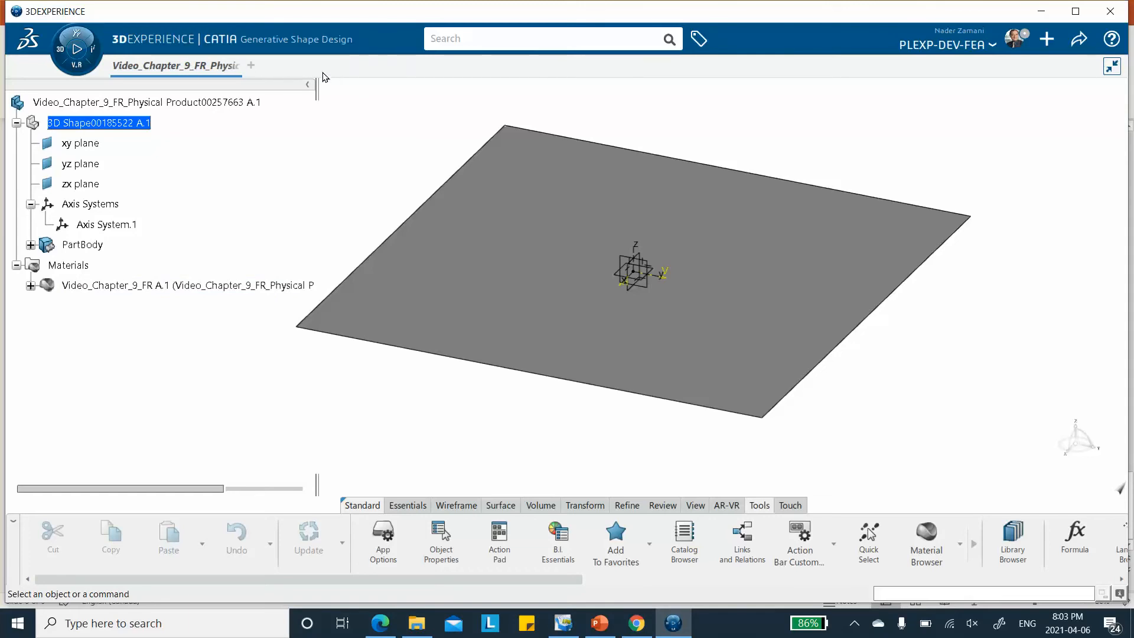
{"action": "left_click", "coordinate": [62, 53]}
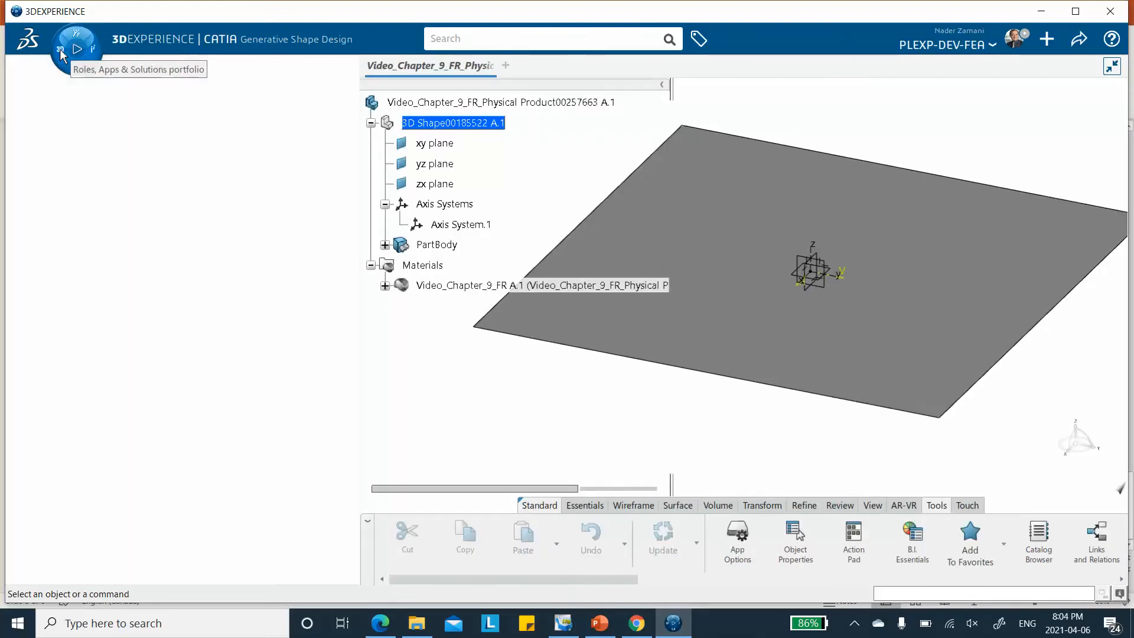
{"action": "left_click", "coordinate": [62, 54]}
{"action": "left_click", "coordinate": [62, 53]}
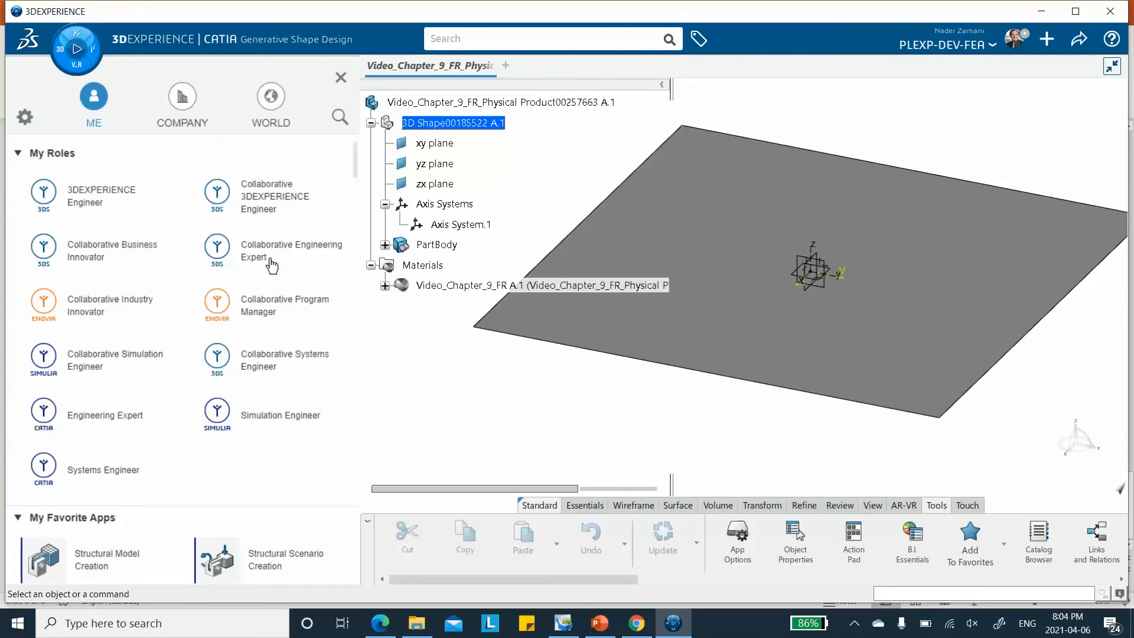
{"action": "scroll", "coordinate": [263, 274], "scroll_direction": "down", "scroll_amount": 2}
{"action": "left_click", "coordinate": [276, 497]}
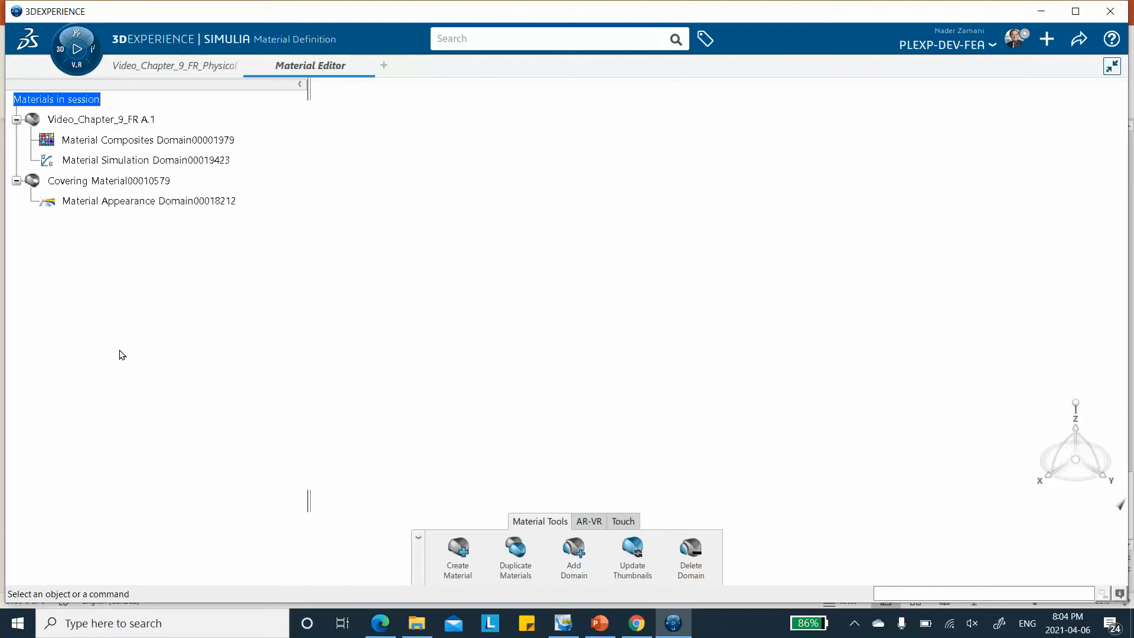
{"action": "mouse_move", "coordinate": [171, 68]}
{"action": "left_click", "coordinate": [184, 74]}
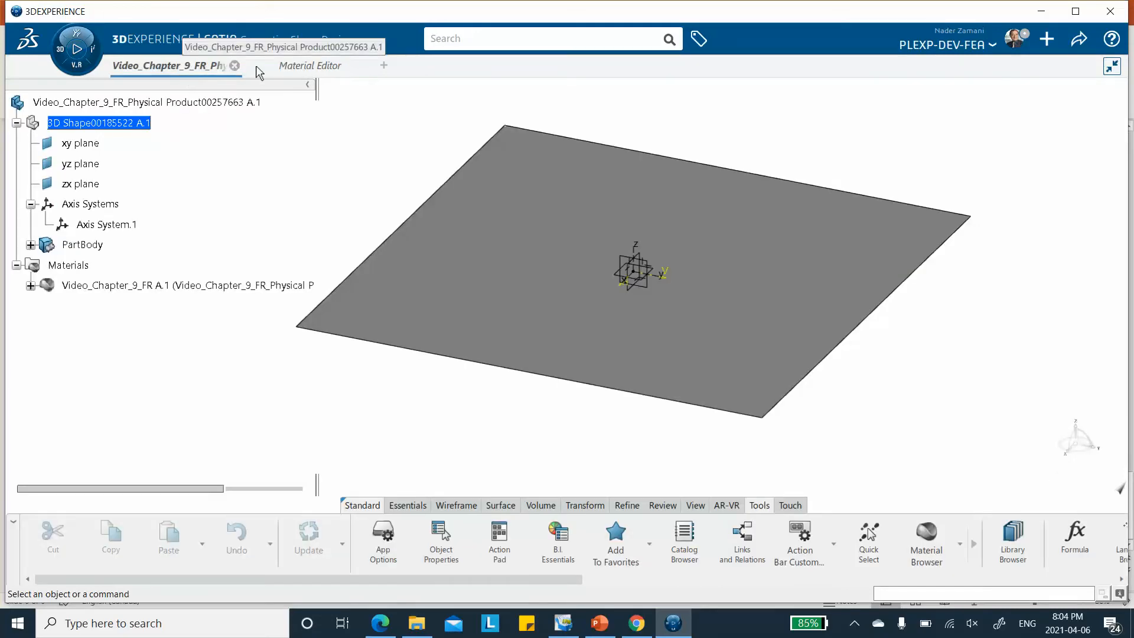
{"action": "left_click", "coordinate": [303, 68]}
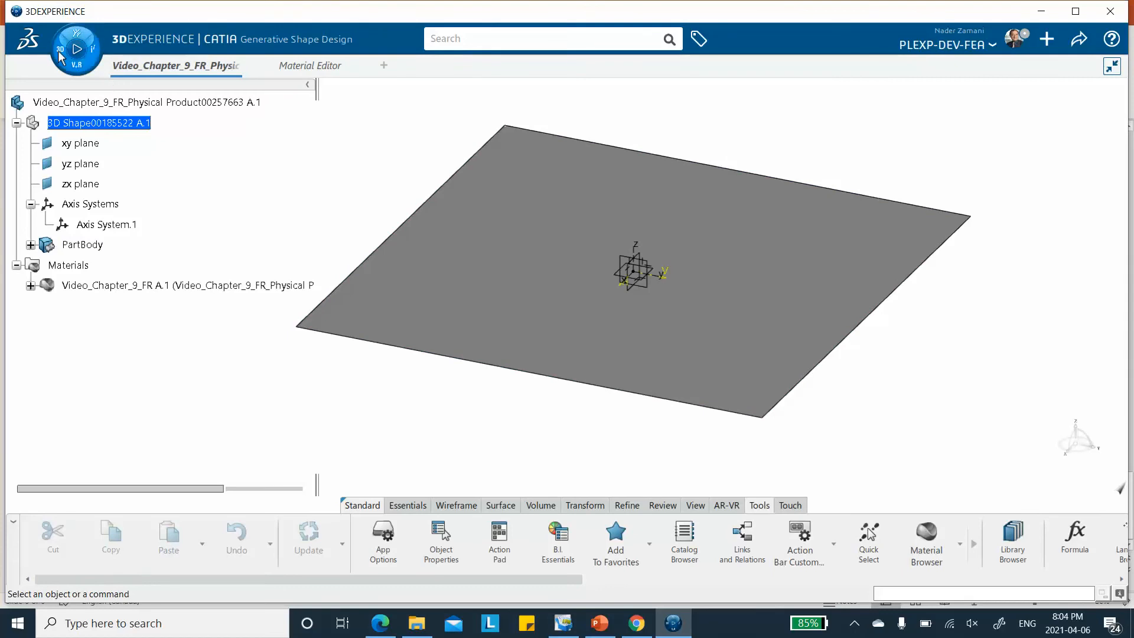
Switch the physical product to the Composites Design app and bring up its plies design commands
{"action": "left_click", "coordinate": [60, 53]}
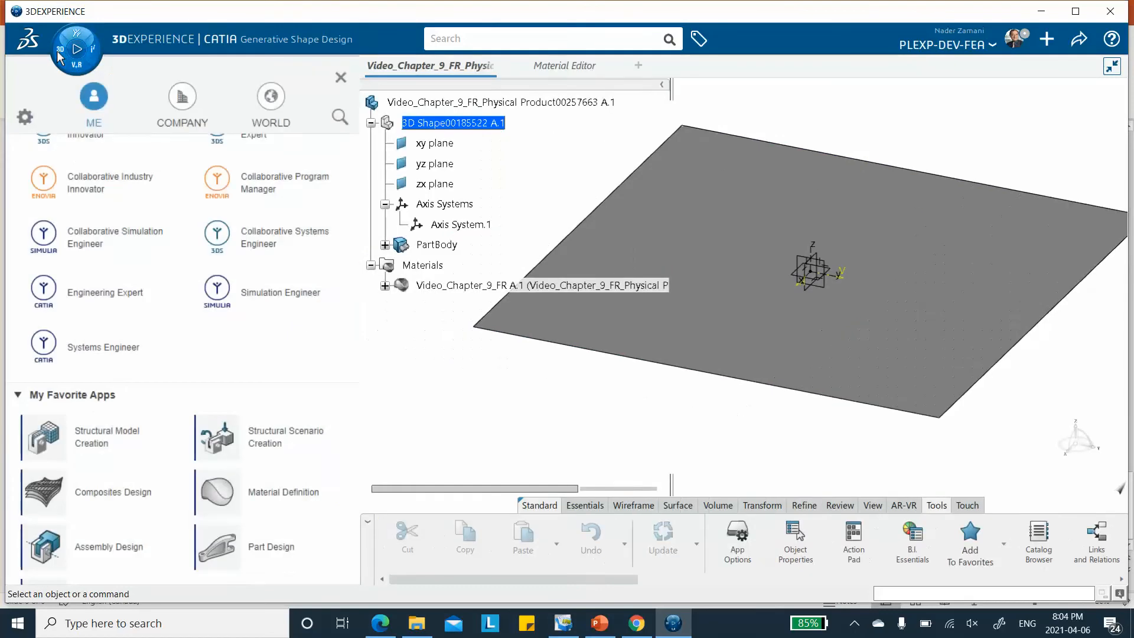
{"action": "left_click", "coordinate": [98, 501]}
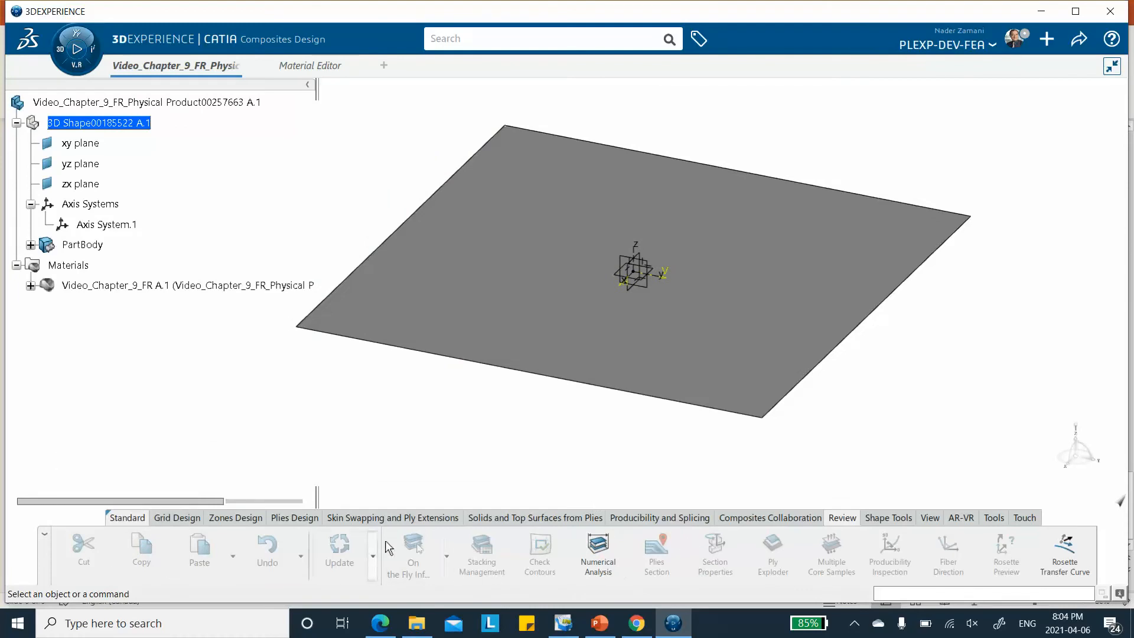
{"action": "left_click", "coordinate": [295, 520]}
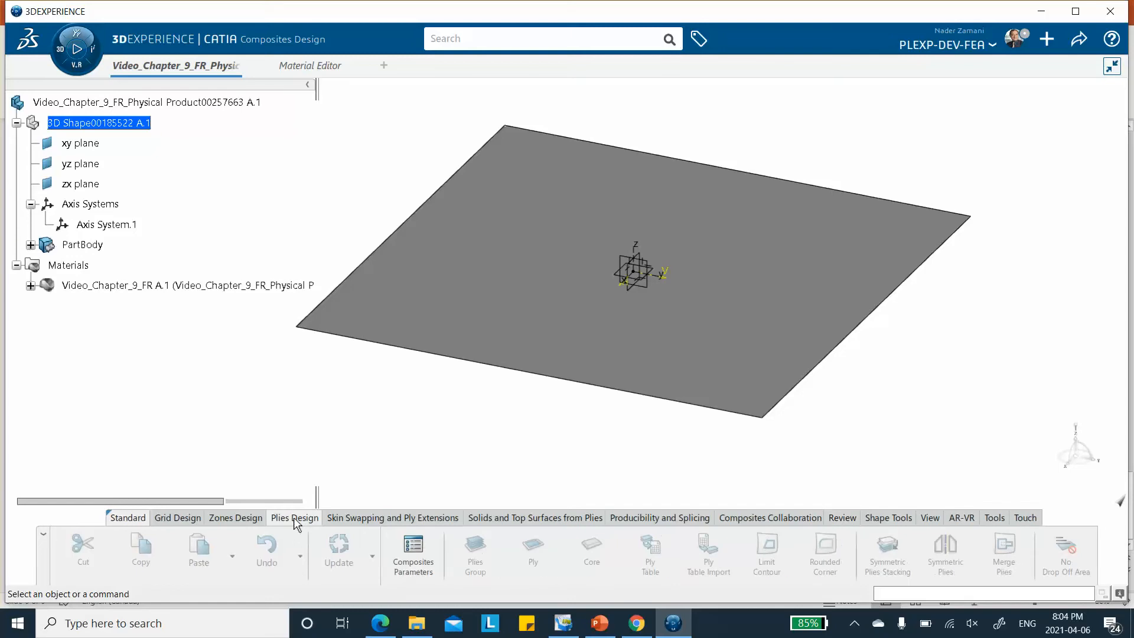
Add the Video_Chapter_9_FR material to the Composites Parameters from the database, picking it among the materials in session
{"action": "left_click", "coordinate": [421, 551]}
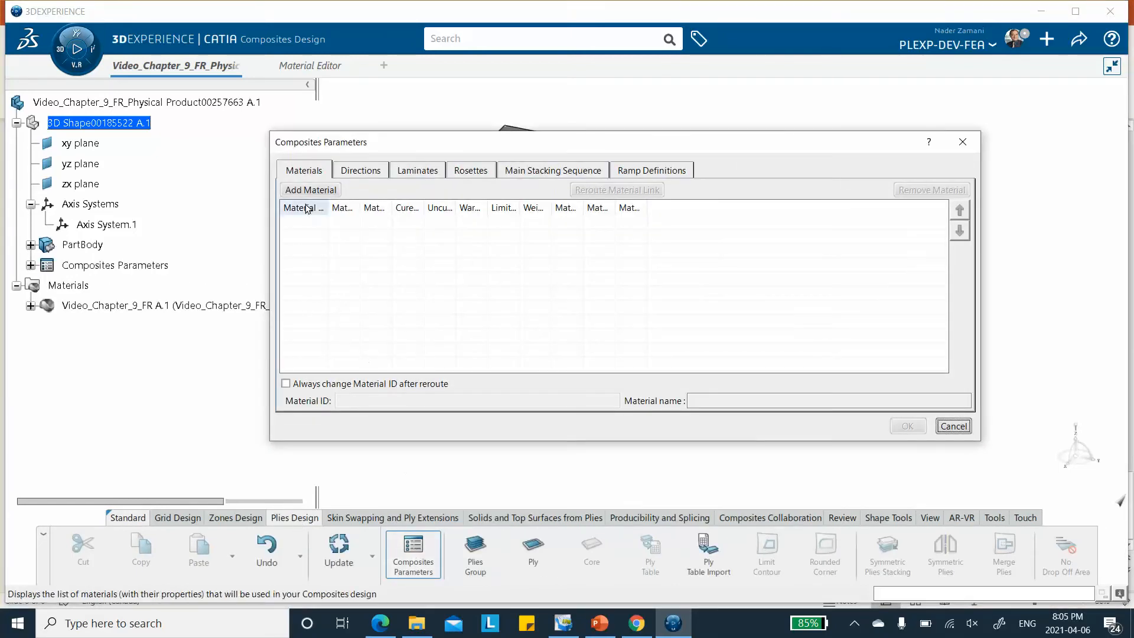
{"action": "left_click", "coordinate": [308, 191]}
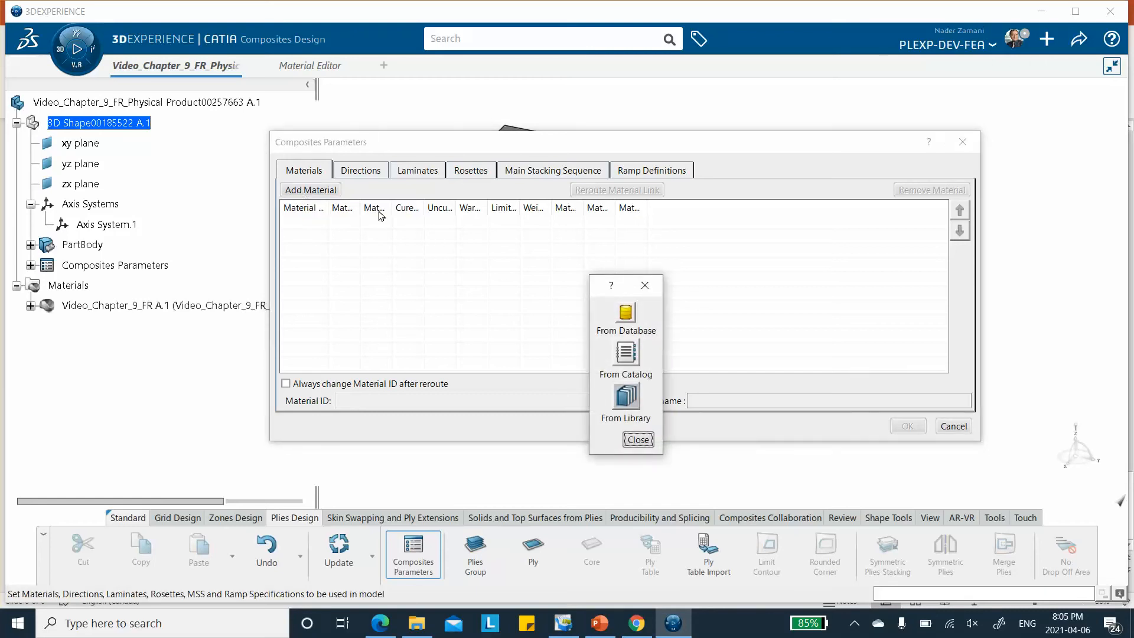
{"action": "left_click", "coordinate": [625, 316]}
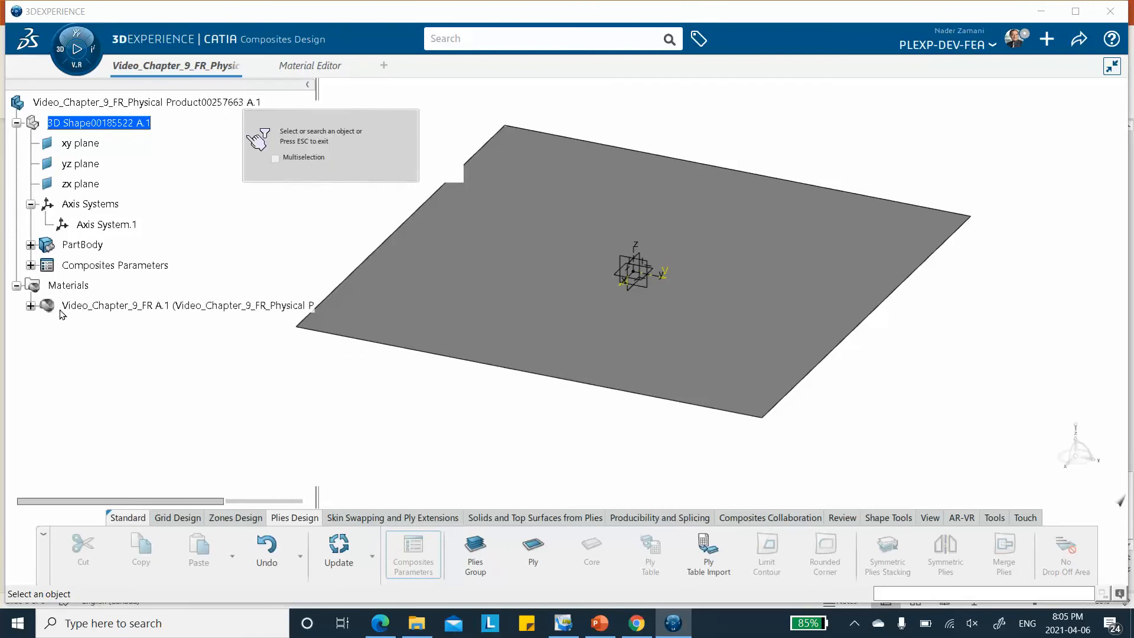
{"action": "left_click", "coordinate": [30, 306]}
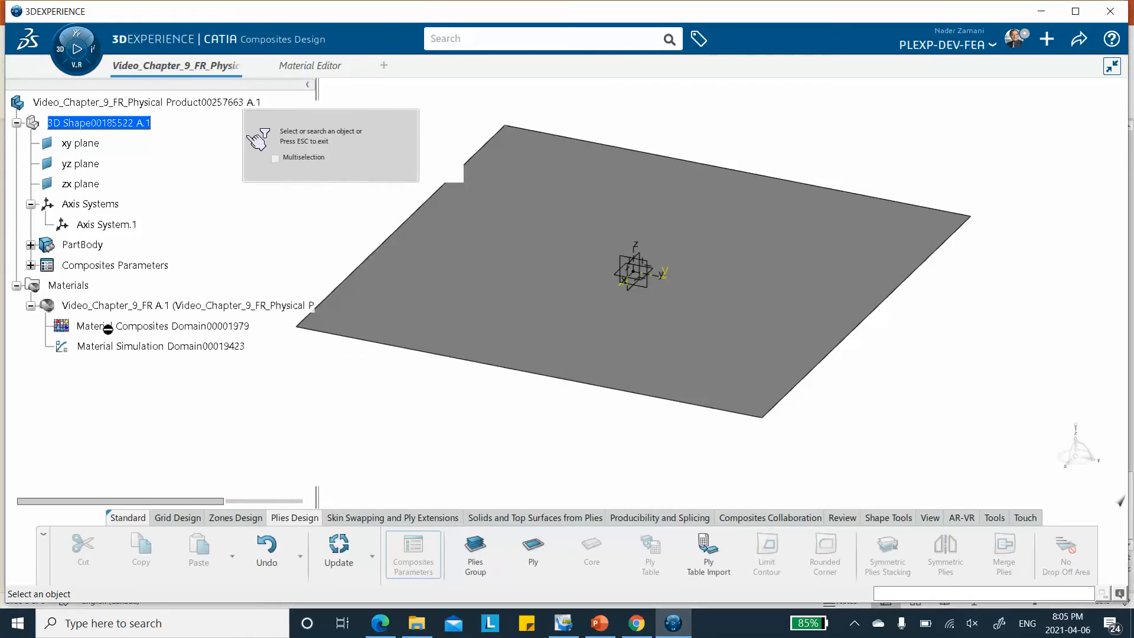
{"action": "left_click", "coordinate": [31, 306]}
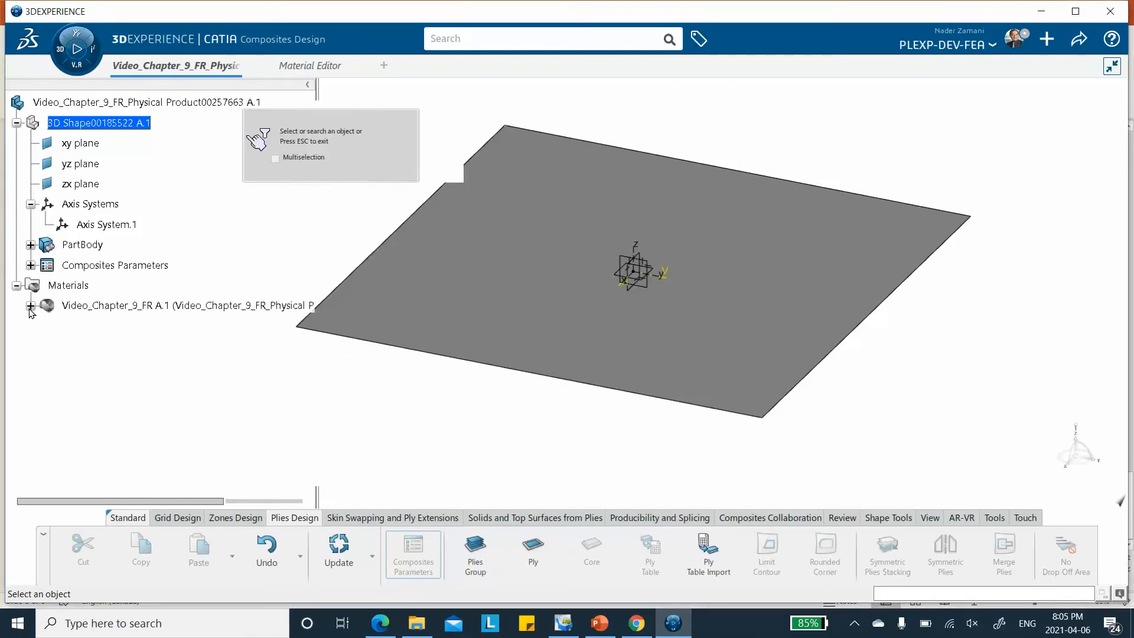
{"action": "left_click", "coordinate": [319, 66]}
{"action": "left_click", "coordinate": [91, 121]}
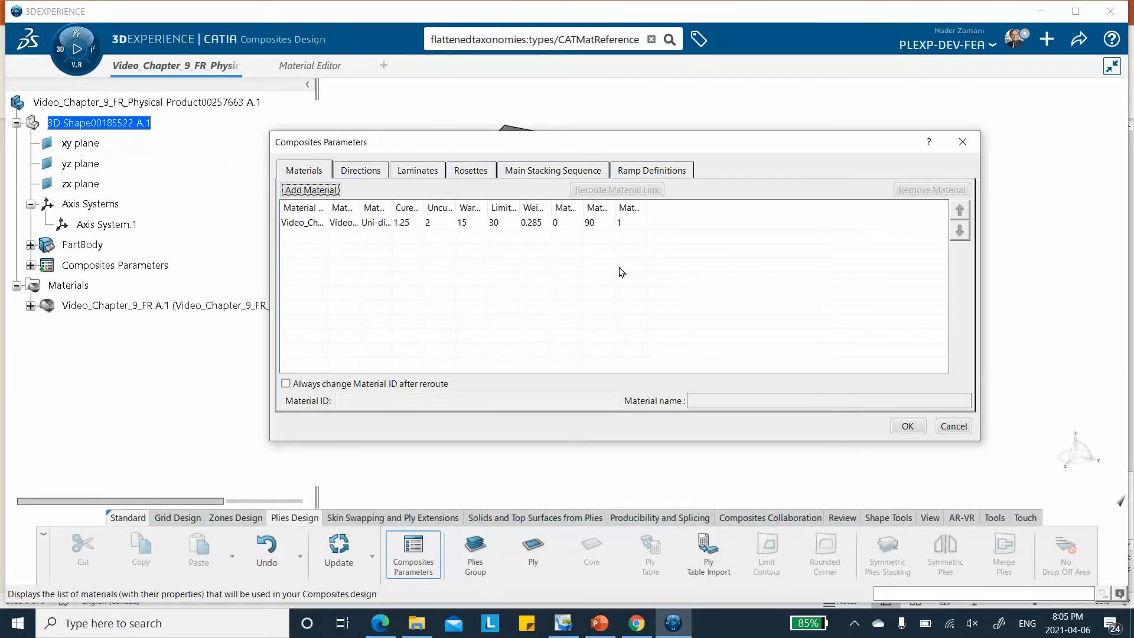
Add a Cartesian rosette based on Axis System.1 to the Composites Parameters and confirm the parameters
{"action": "left_click_drag", "start_coordinate": [671, 143], "coordinate": [694, 128]}
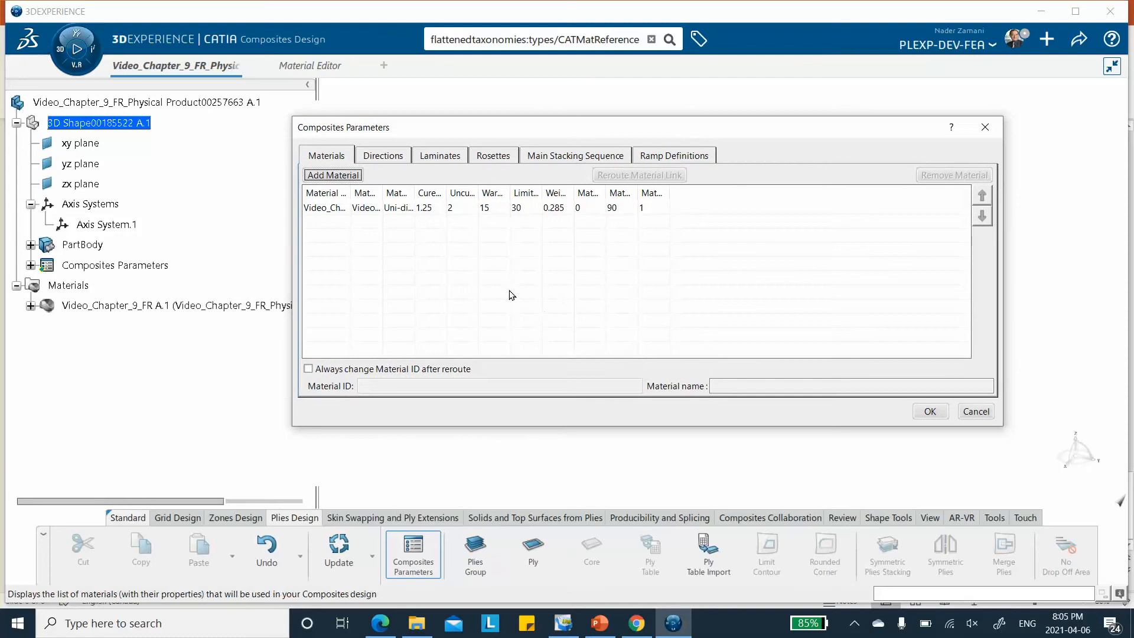
{"action": "left_click", "coordinate": [498, 161]}
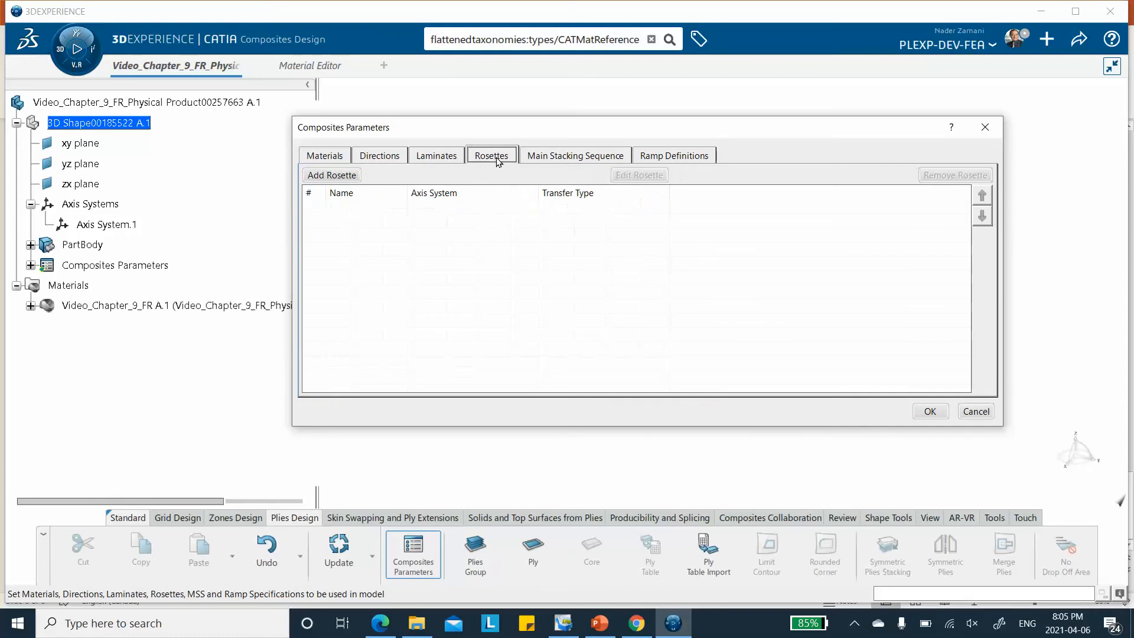
{"action": "left_click", "coordinate": [331, 175]}
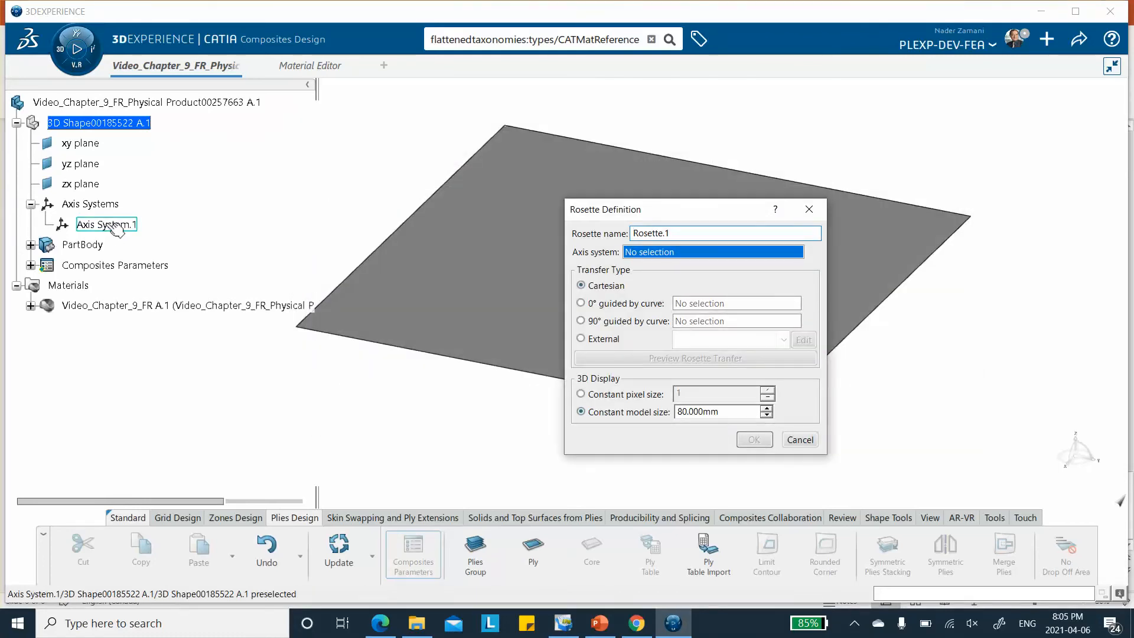
{"action": "left_click", "coordinate": [108, 225]}
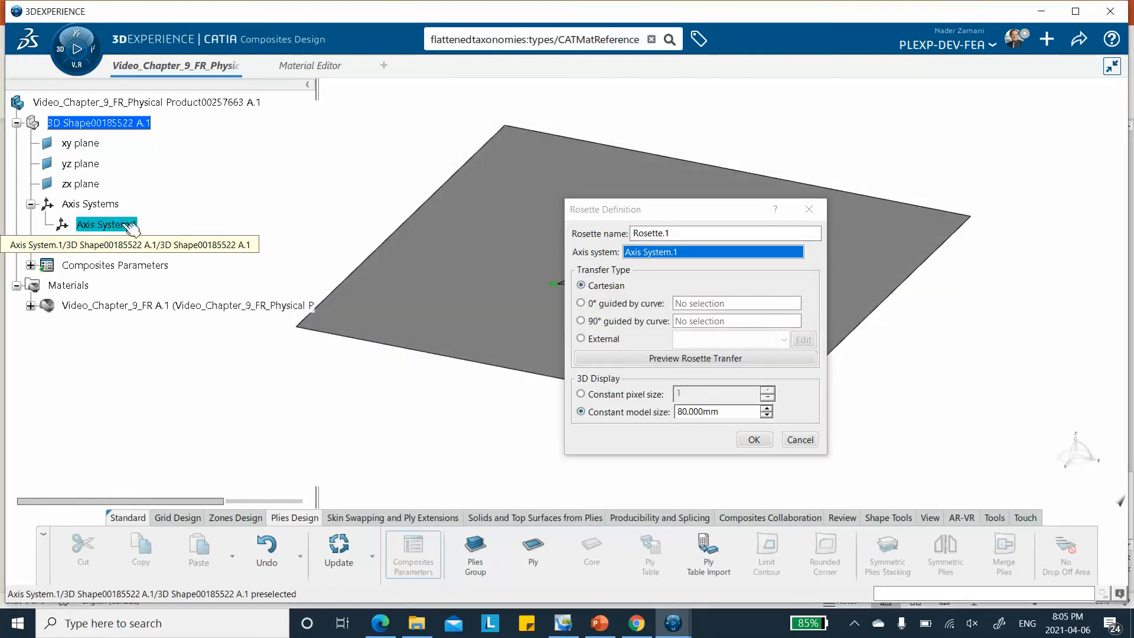
{"action": "left_click", "coordinate": [754, 440]}
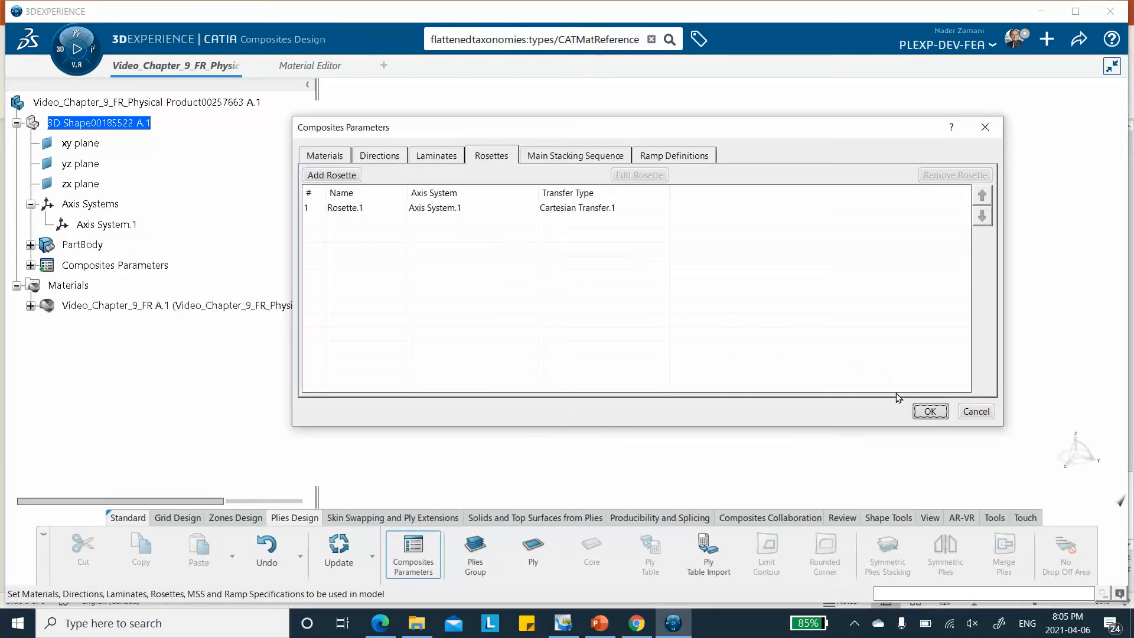
{"action": "left_click", "coordinate": [930, 410]}
Check the rosette's direction arrows on the surface and save the model
{"action": "middle_click_drag", "start_coordinate": [530, 326], "coordinate": [663, 262]}
{"action": "middle_click_drag", "start_coordinate": [825, 121], "coordinate": [646, 199]}
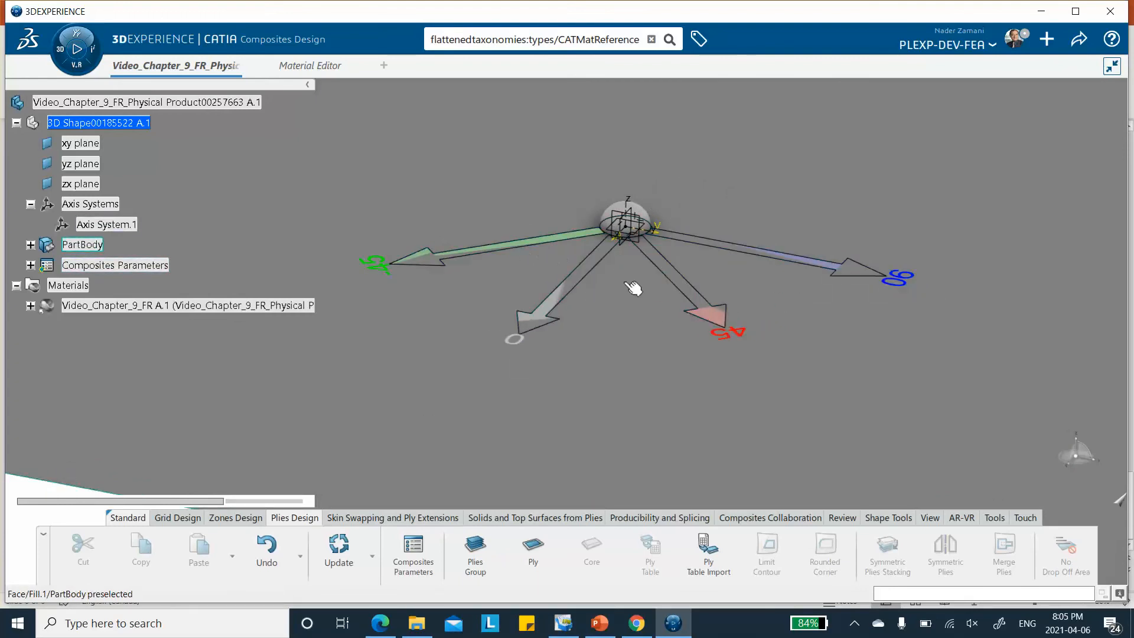
{"action": "middle_click_drag", "start_coordinate": [746, 191], "coordinate": [791, 317]}
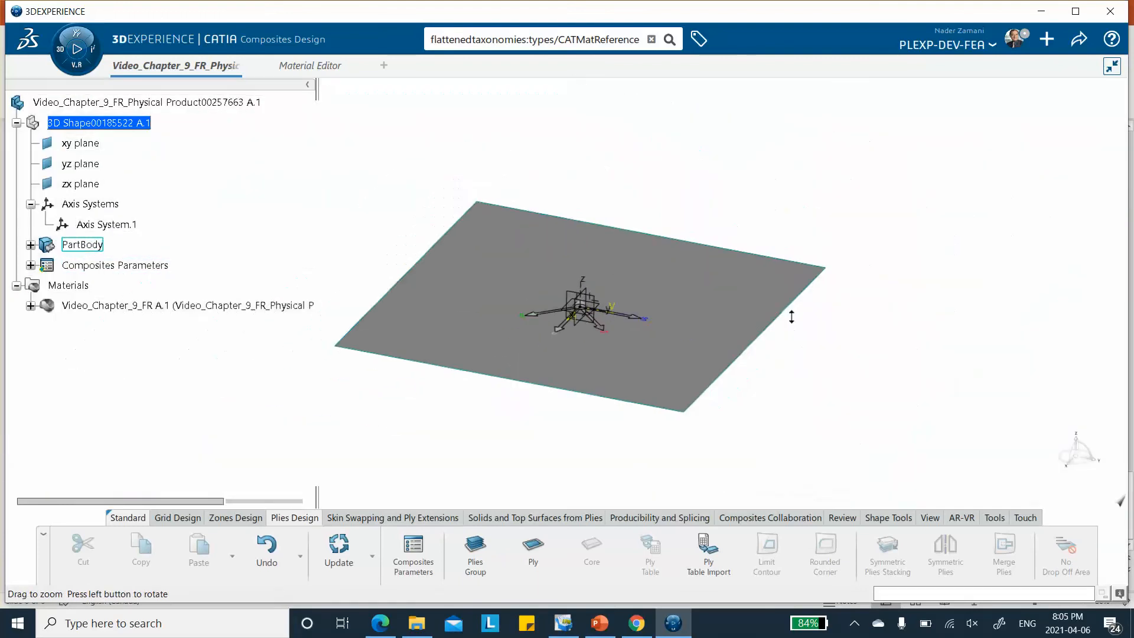
{"action": "middle_click_drag", "start_coordinate": [731, 264], "coordinate": [746, 248]}
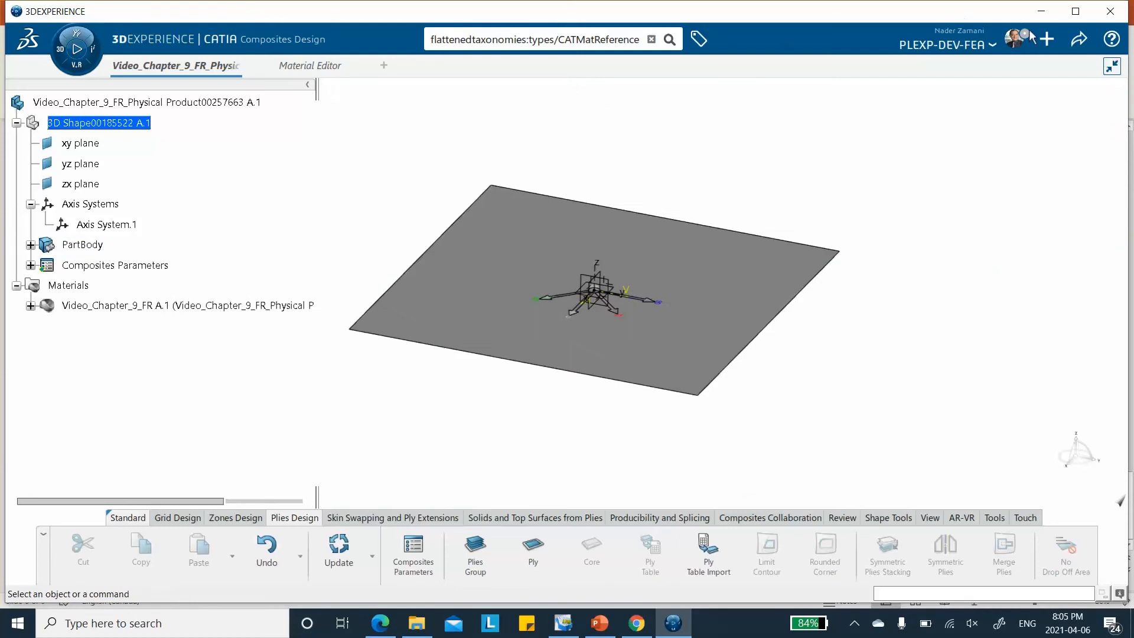
{"action": "left_click", "coordinate": [1078, 39]}
{"action": "left_click", "coordinate": [1019, 66]}
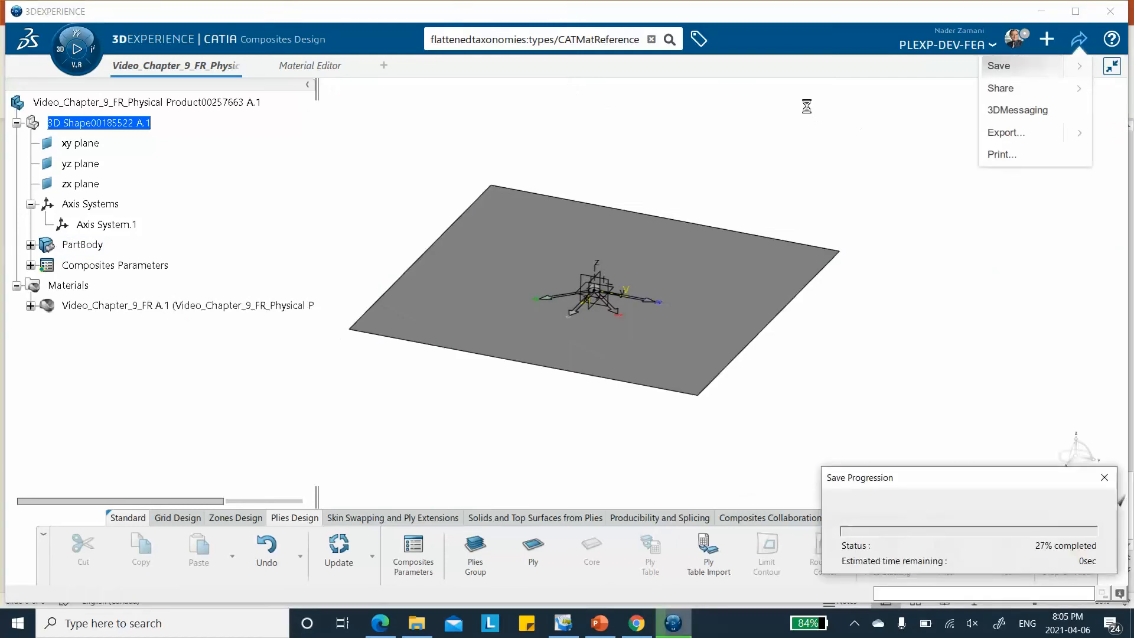
Create a plies group on the square fill surface using Rosette.1
{"action": "left_click", "coordinate": [476, 552]}
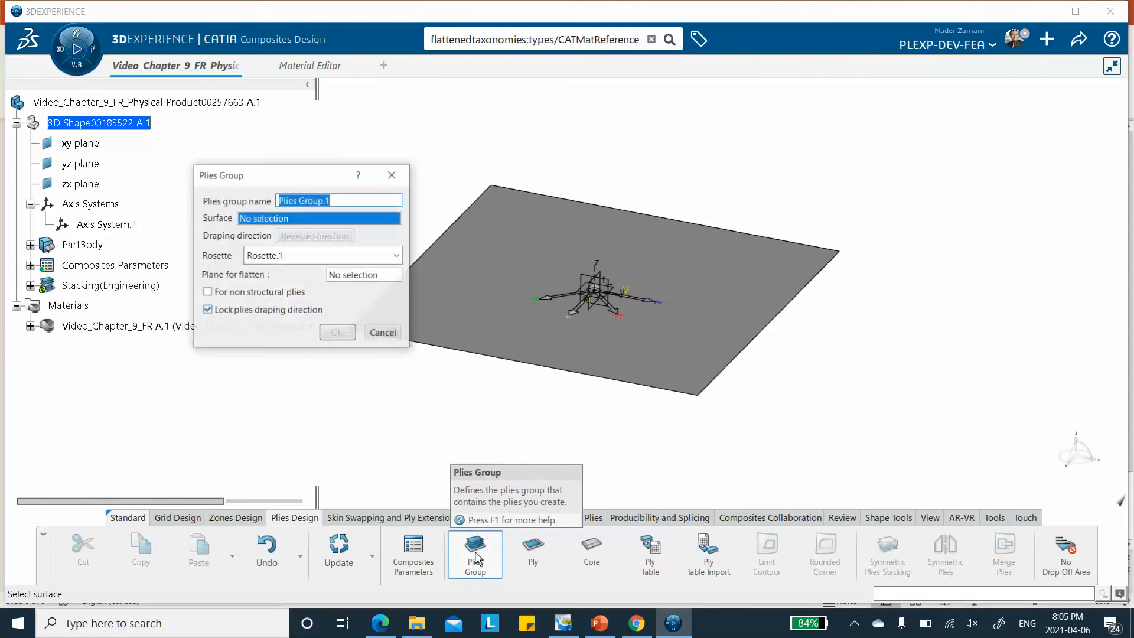
{"action": "left_click", "coordinate": [513, 245]}
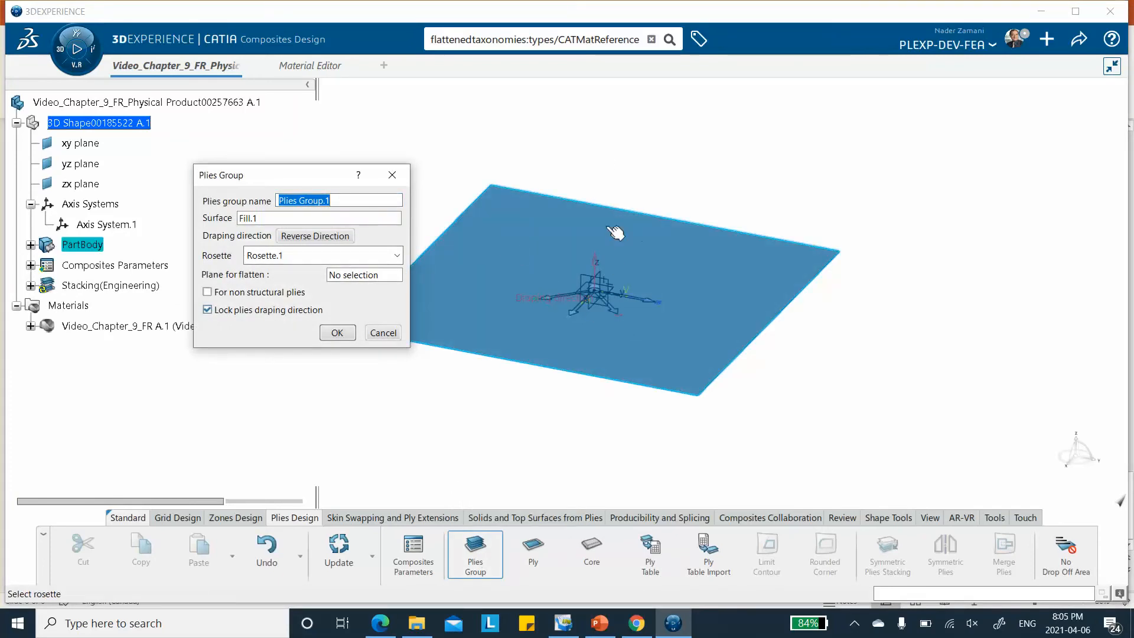
{"action": "left_click", "coordinate": [336, 334]}
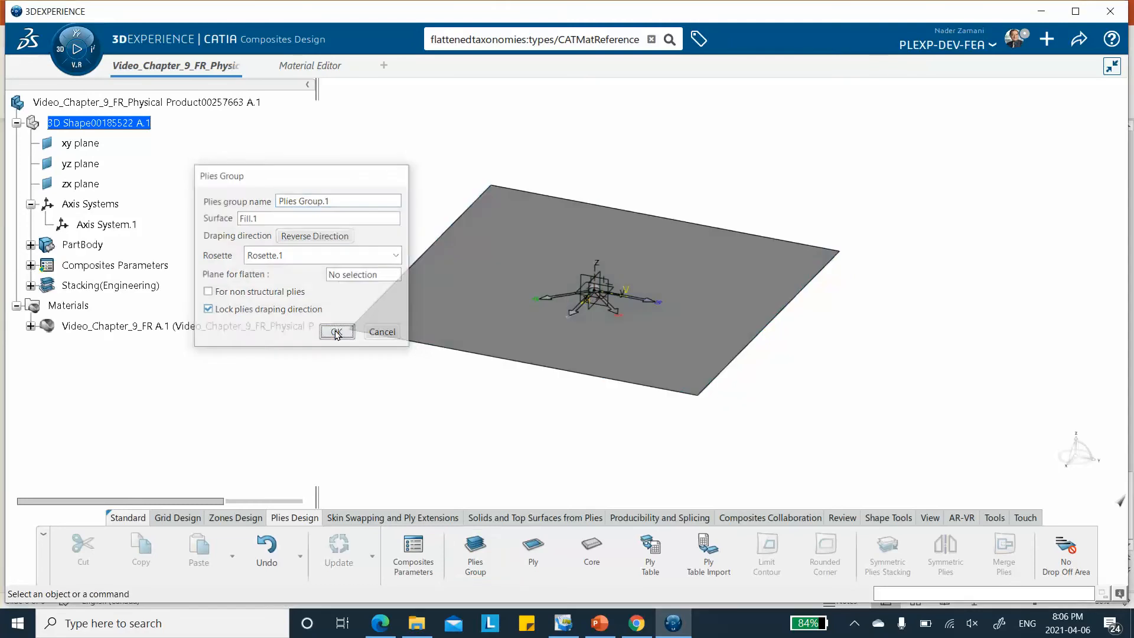
Start a ply in Plies Group.1 and use Sketch.1 as its contour
{"action": "left_click", "coordinate": [30, 285]}
{"action": "left_click", "coordinate": [532, 548]}
{"action": "left_click", "coordinate": [121, 305]}
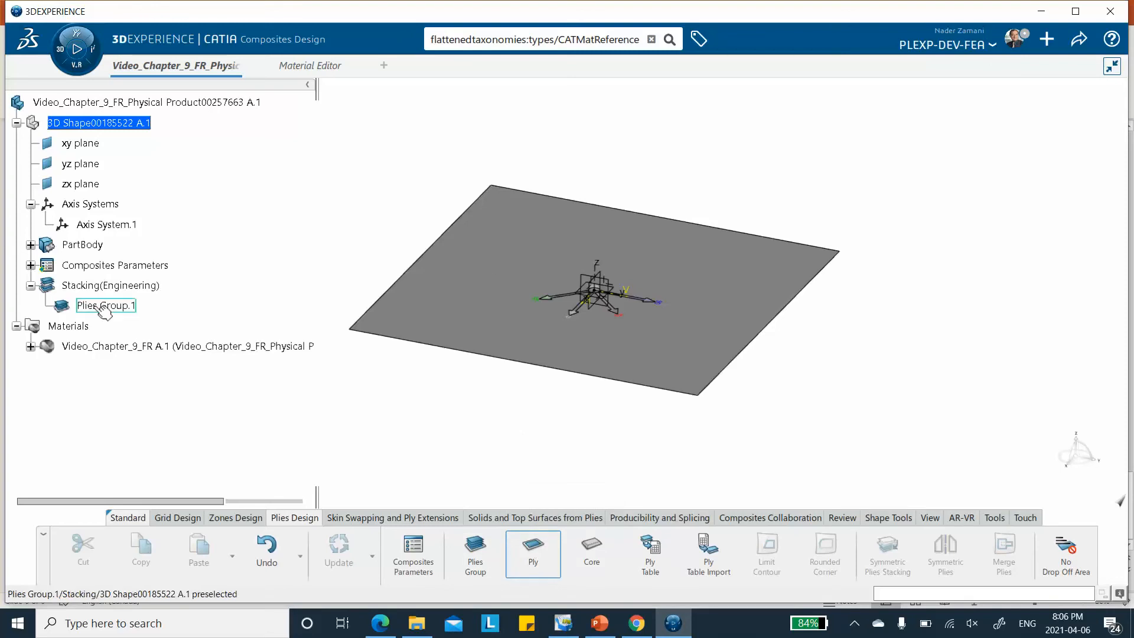
{"action": "left_click", "coordinate": [355, 246]}
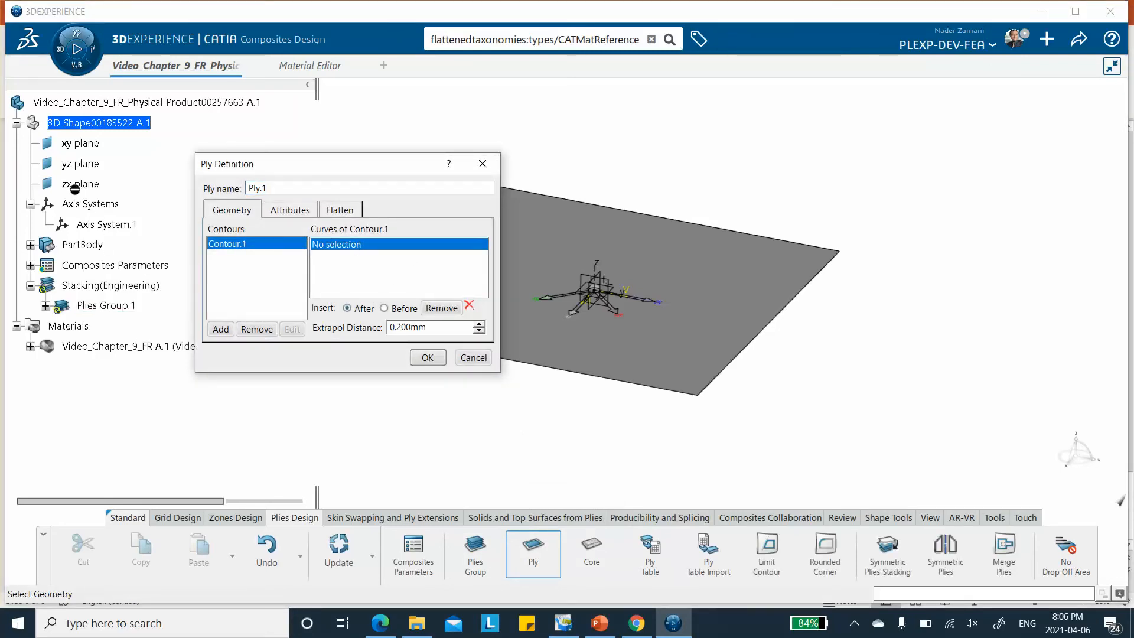
{"action": "left_click", "coordinate": [30, 245]}
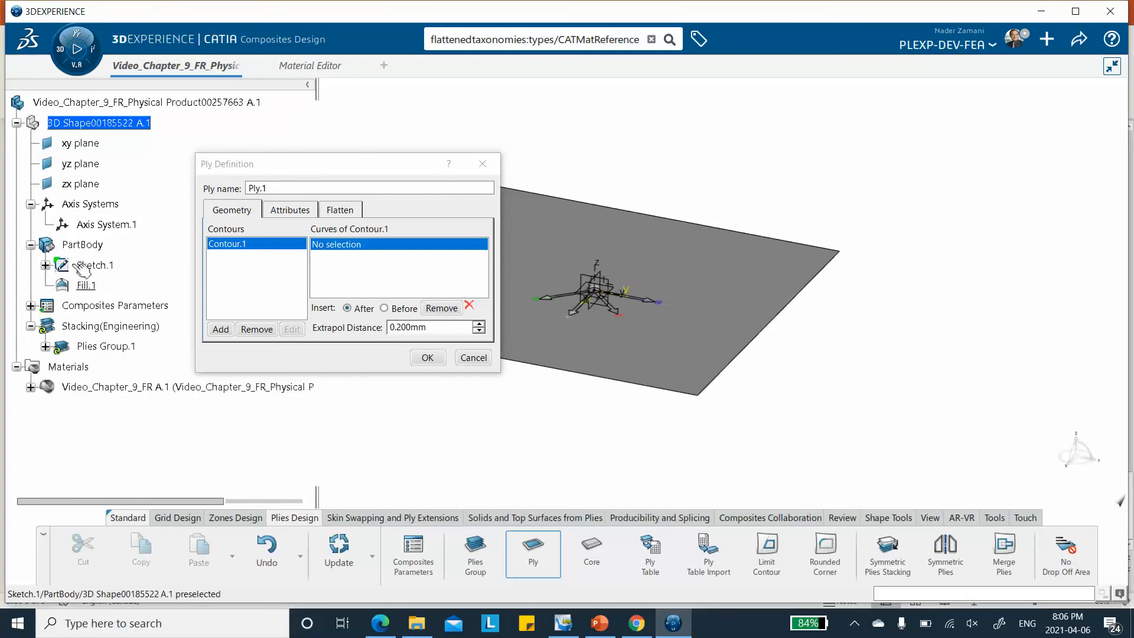
{"action": "left_click", "coordinate": [92, 265]}
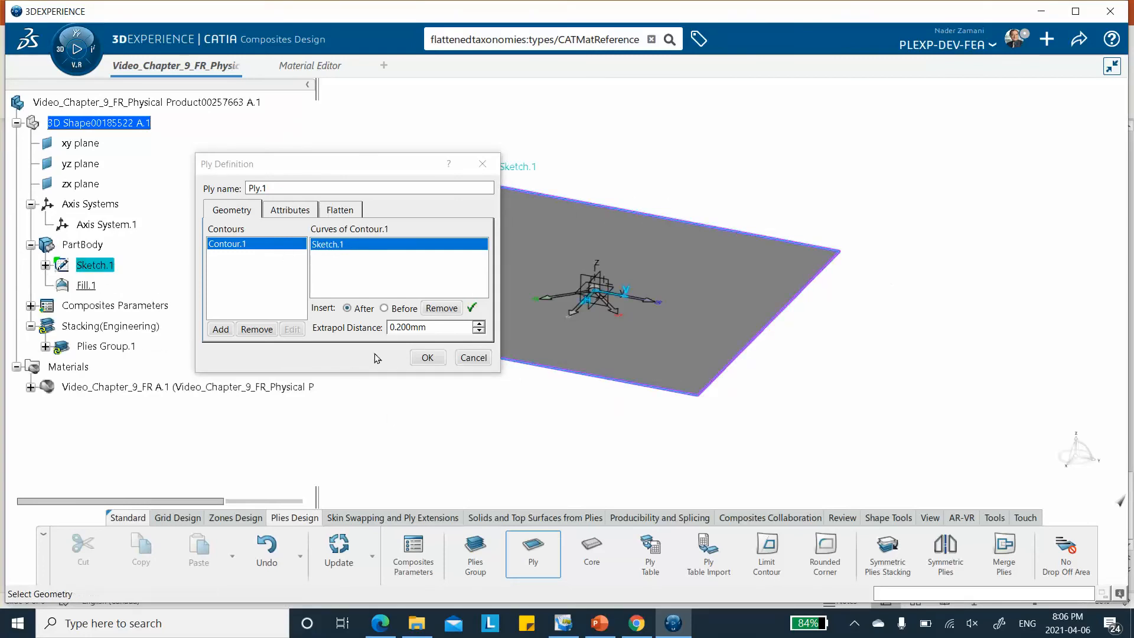
Set the ply's direction to 45 and confirm the ply definition
{"action": "left_click", "coordinate": [290, 211]}
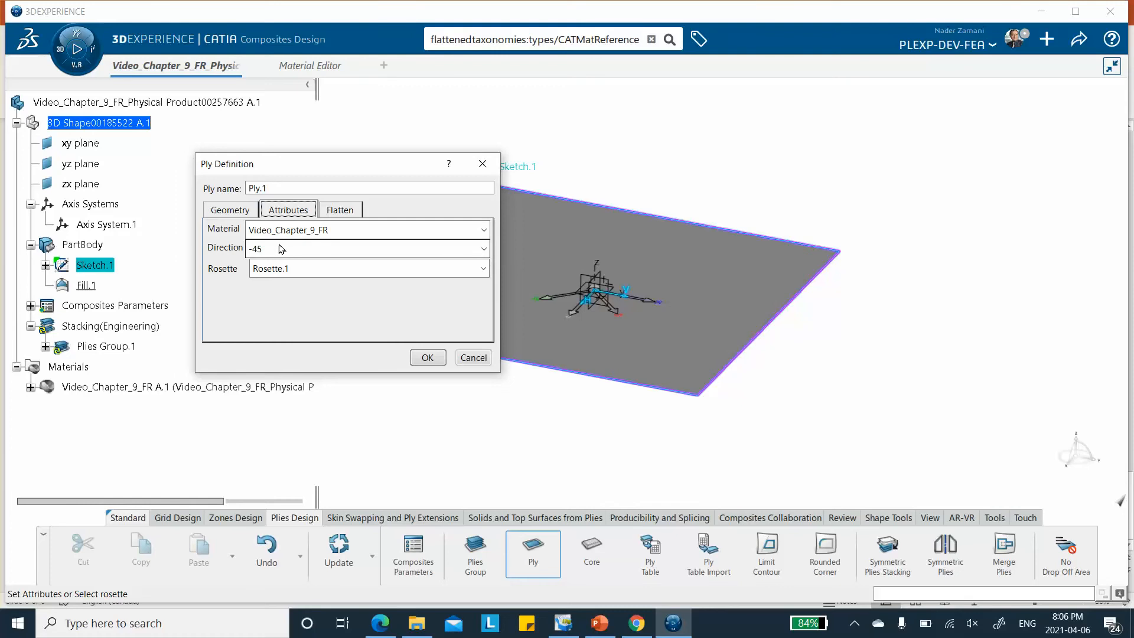
{"action": "left_click", "coordinate": [280, 248]}
{"action": "left_click", "coordinate": [273, 285]}
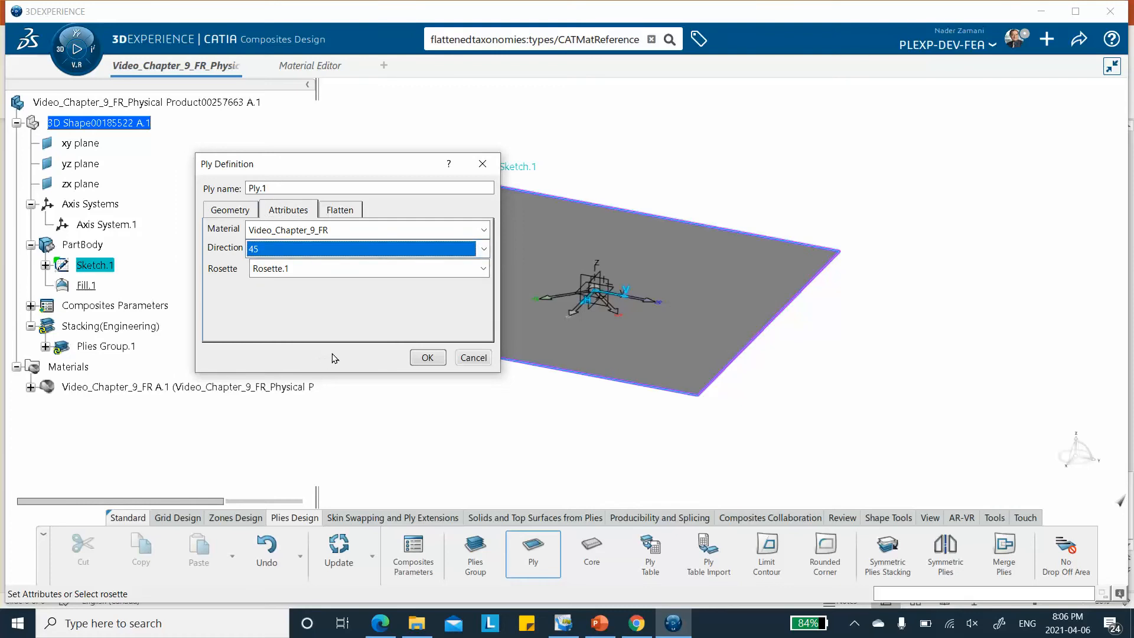
{"action": "left_click", "coordinate": [426, 362]}
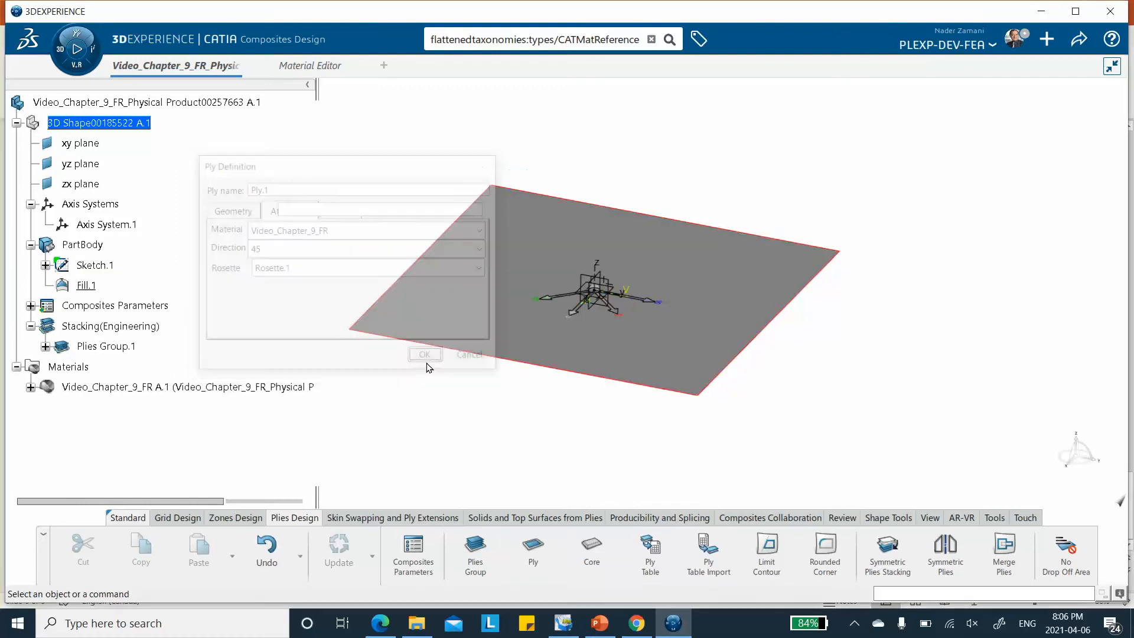
Add a second ply to Plies Group.1 with Sketch.1 as its contour and its direction set to -45
{"action": "left_click", "coordinate": [532, 550]}
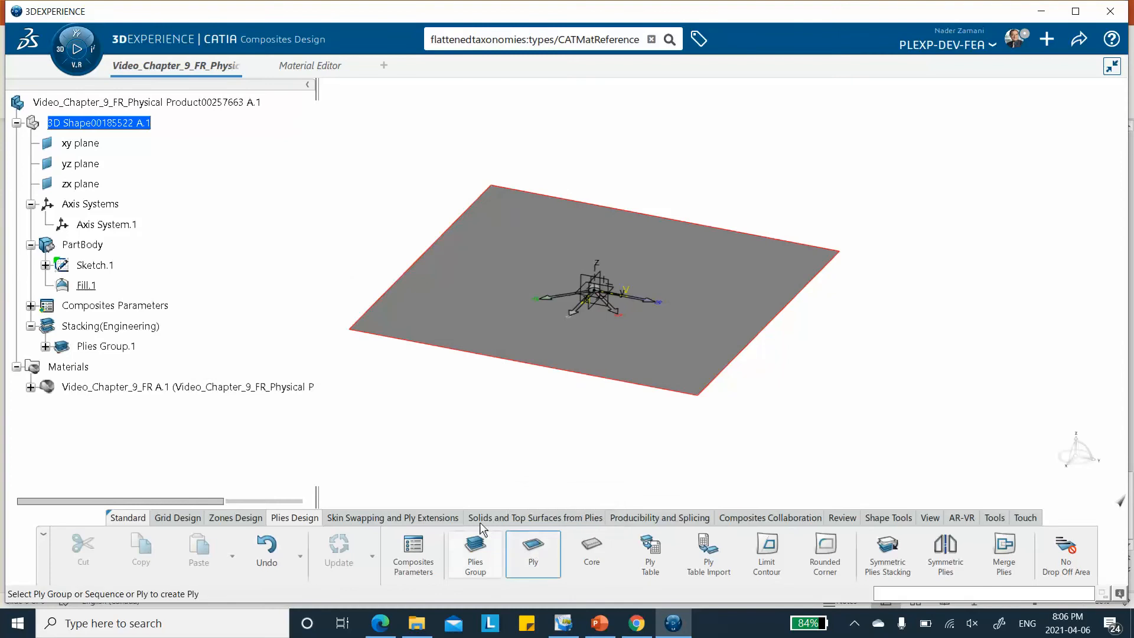
{"action": "left_click", "coordinate": [127, 348]}
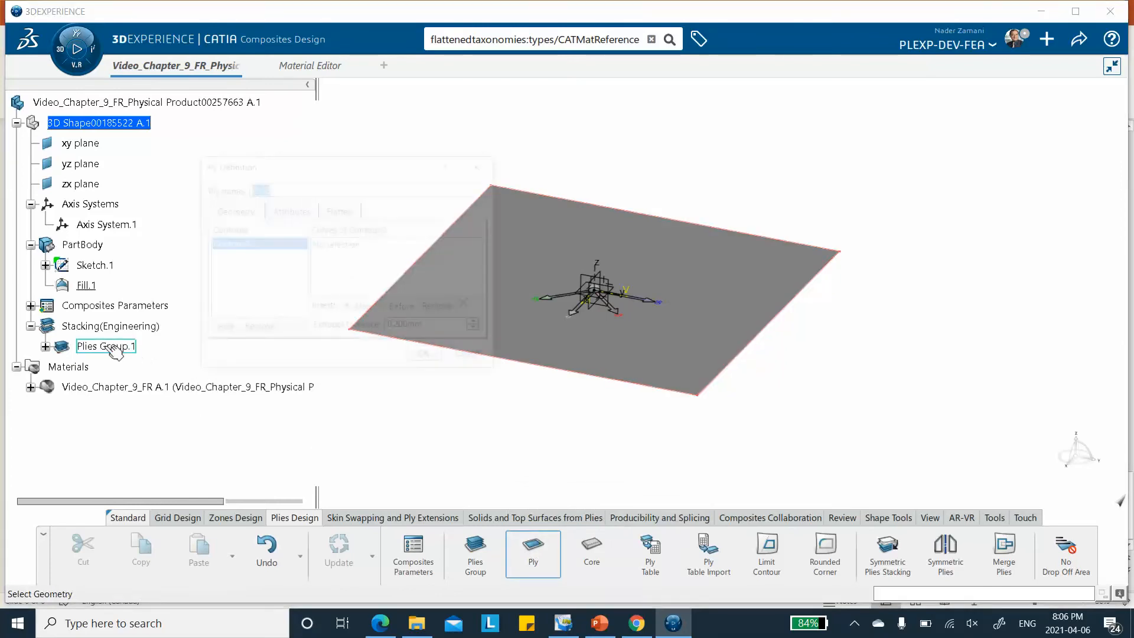
{"action": "left_click", "coordinate": [95, 265]}
{"action": "left_click", "coordinate": [283, 212]}
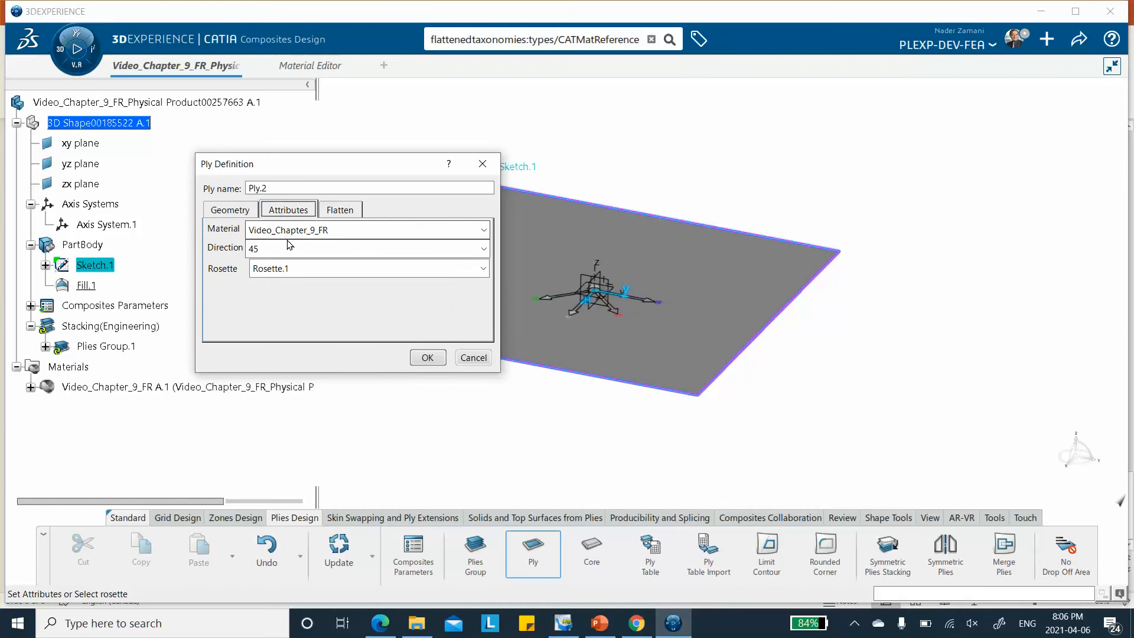
{"action": "left_click", "coordinate": [277, 249]}
{"action": "left_click", "coordinate": [278, 298]}
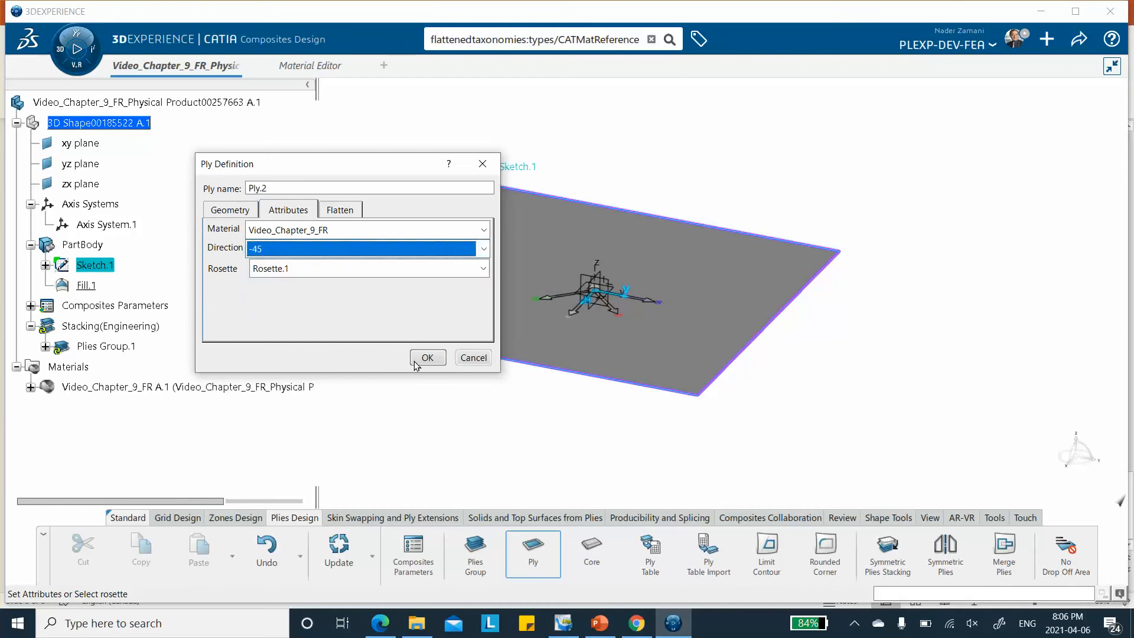
{"action": "left_click", "coordinate": [428, 358]}
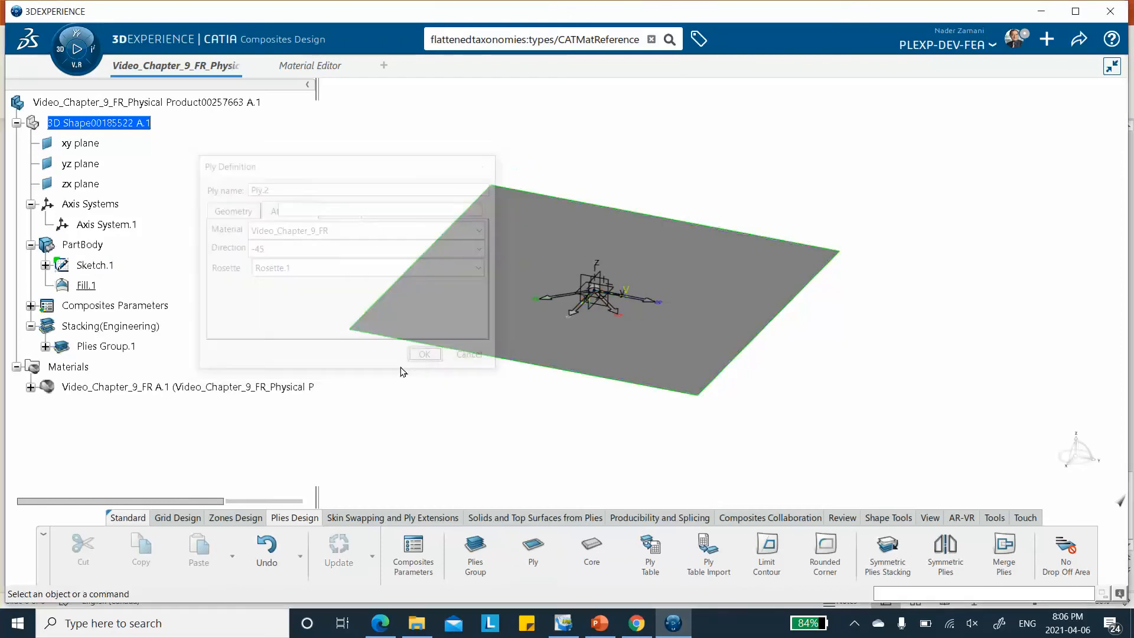
Apply Symmetric Plies Stacking to Plies Group.1 with the Non pivot option
{"action": "left_click", "coordinate": [46, 347]}
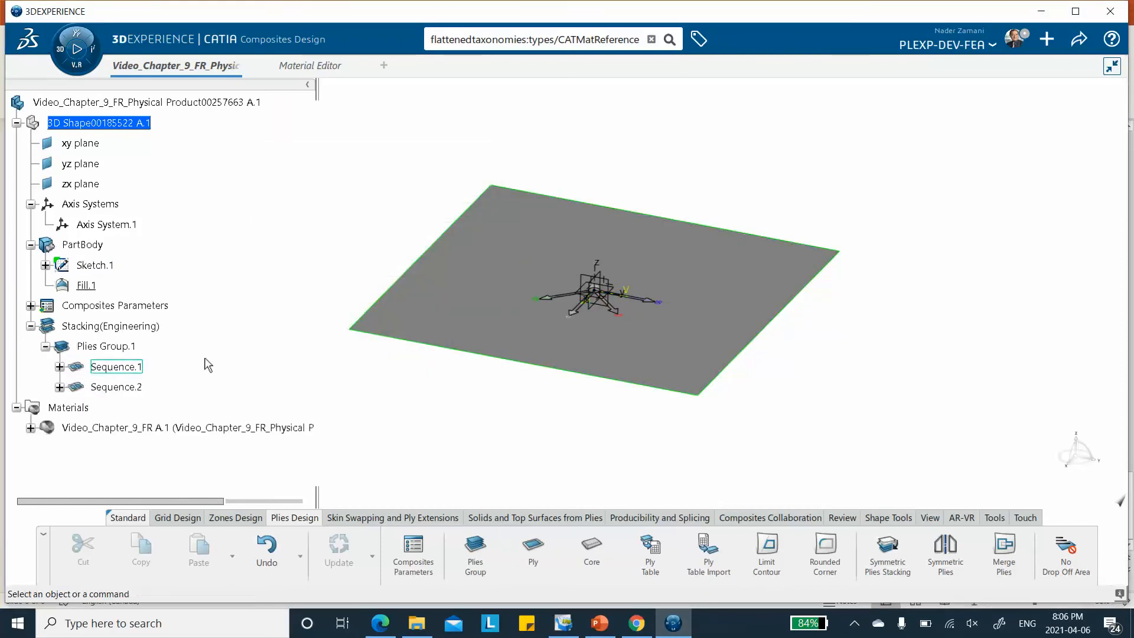
{"action": "scroll", "coordinate": [197, 235], "scroll_direction": "down", "scroll_amount": 2}
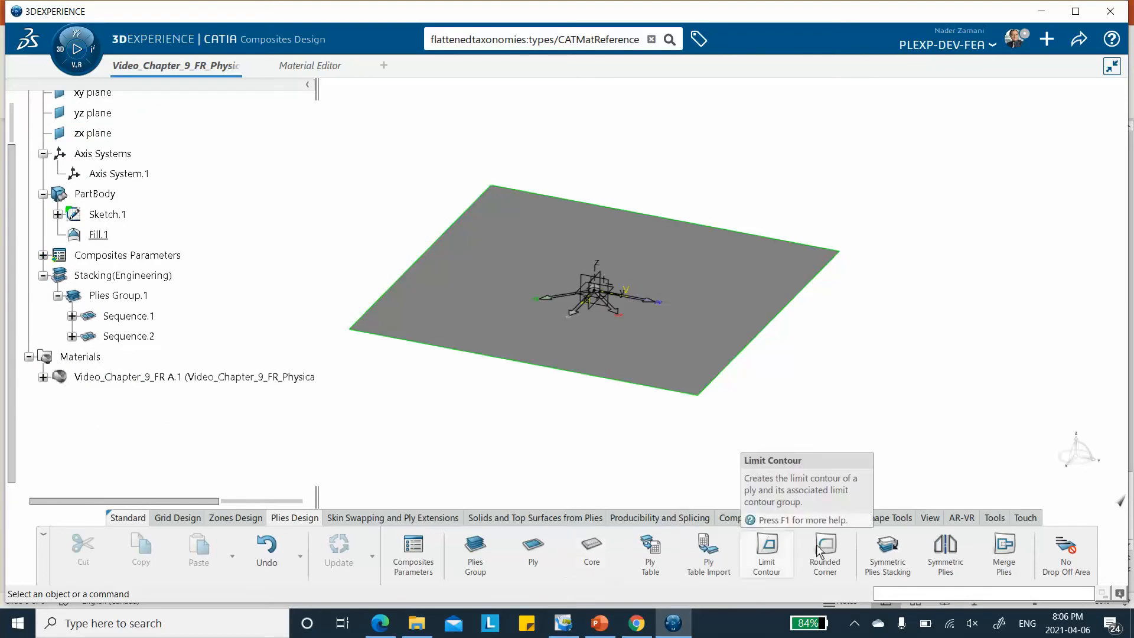
{"action": "left_click", "coordinate": [888, 548]}
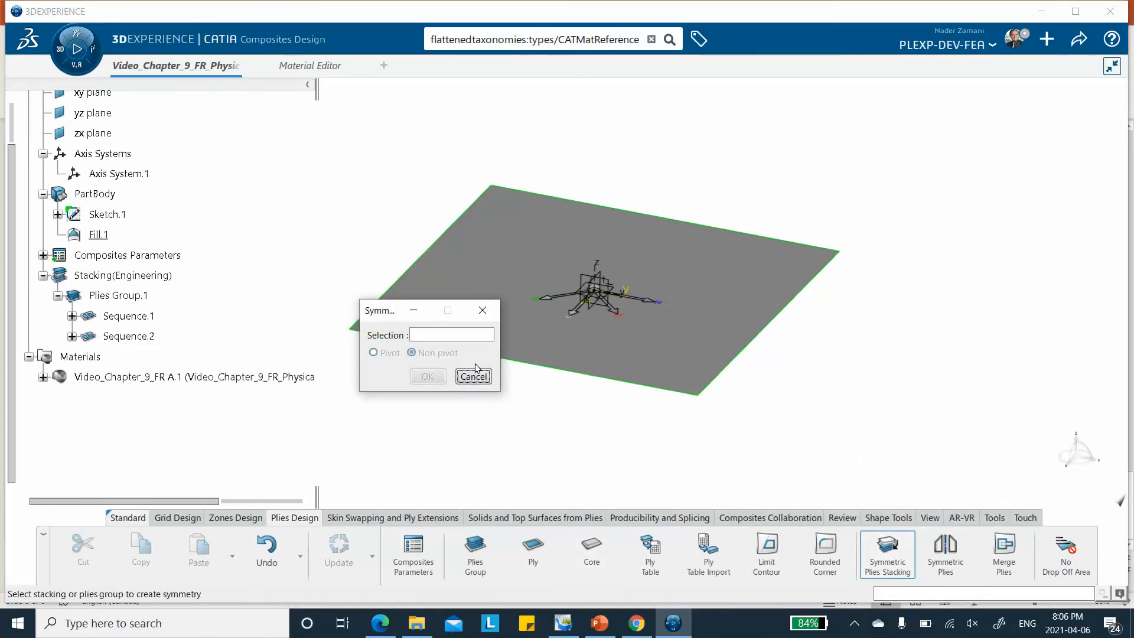
{"action": "left_click", "coordinate": [118, 296]}
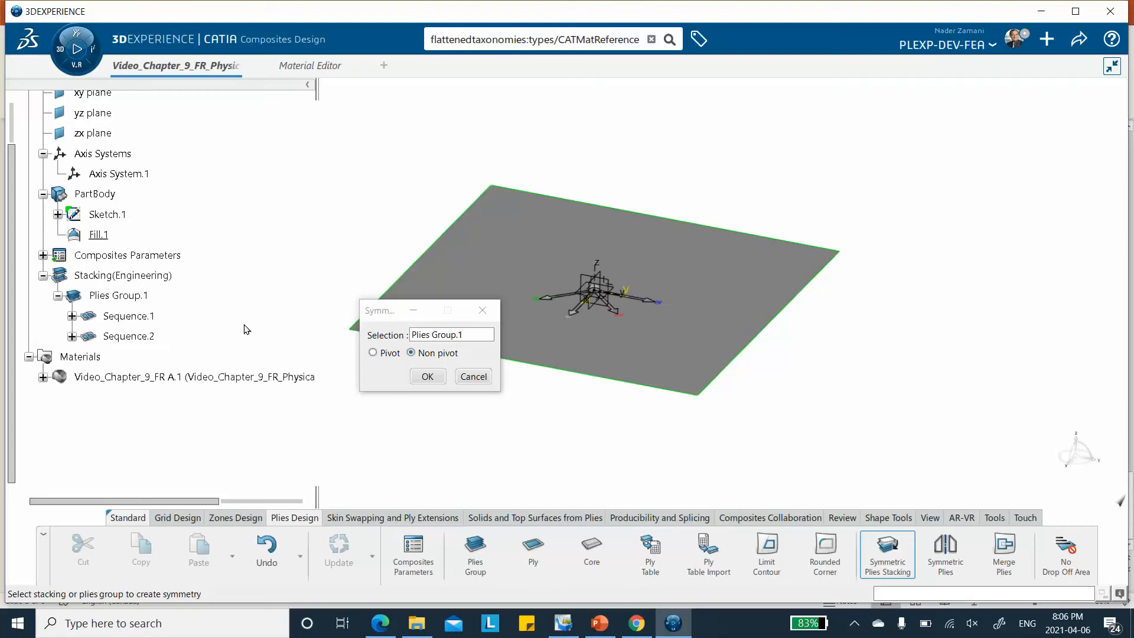
{"action": "left_click", "coordinate": [429, 380]}
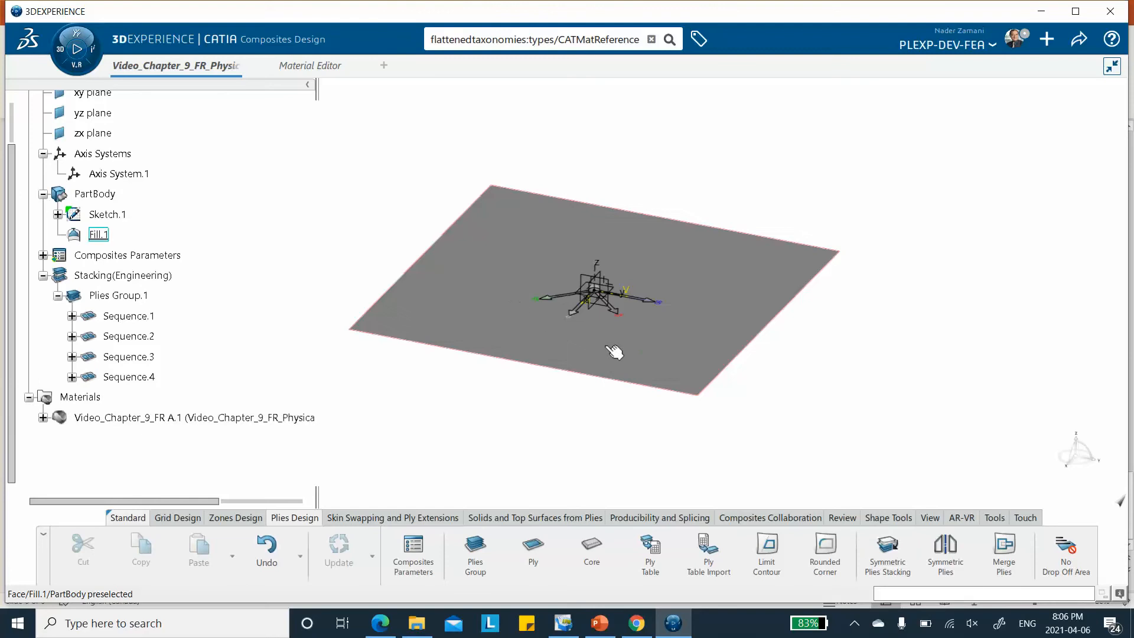
Preview the exploded plies of Plies Group.1 with the Ply Exploder at scale 20, then close it without keeping the result
{"action": "left_click", "coordinate": [842, 518]}
{"action": "left_click", "coordinate": [774, 555]}
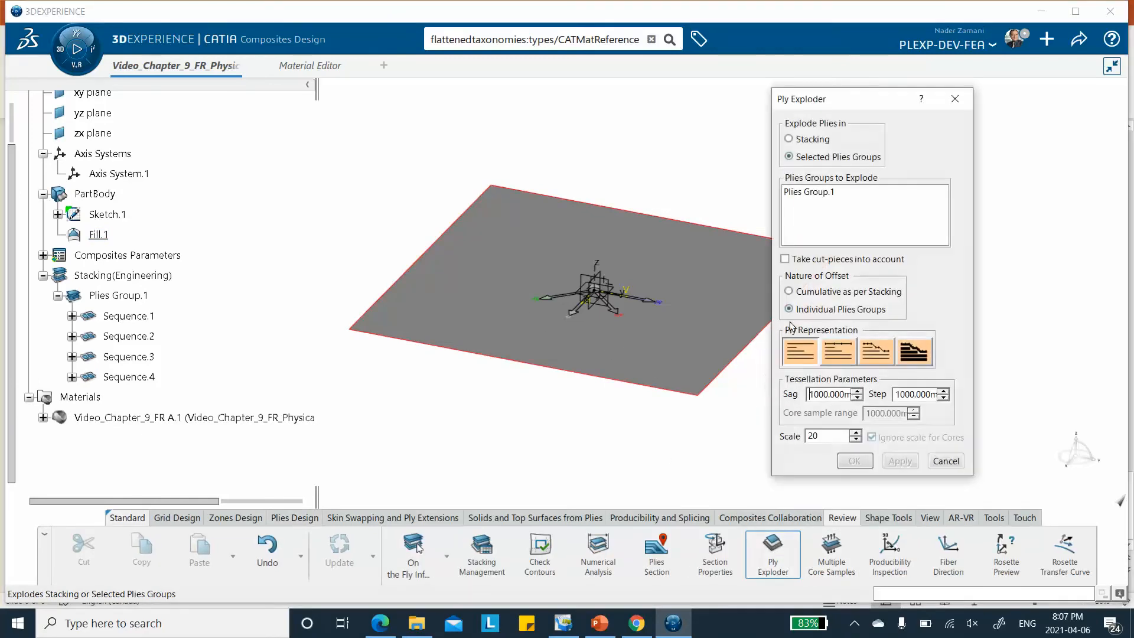
{"action": "left_click", "coordinate": [801, 192]}
{"action": "left_click", "coordinate": [900, 461]}
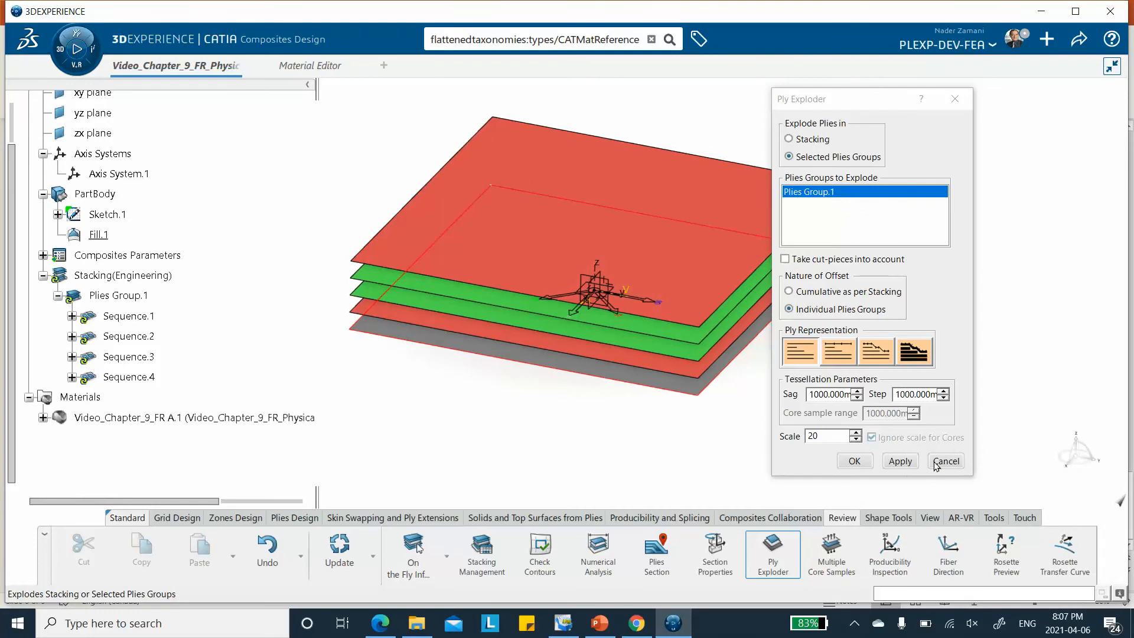
{"action": "left_click", "coordinate": [943, 460]}
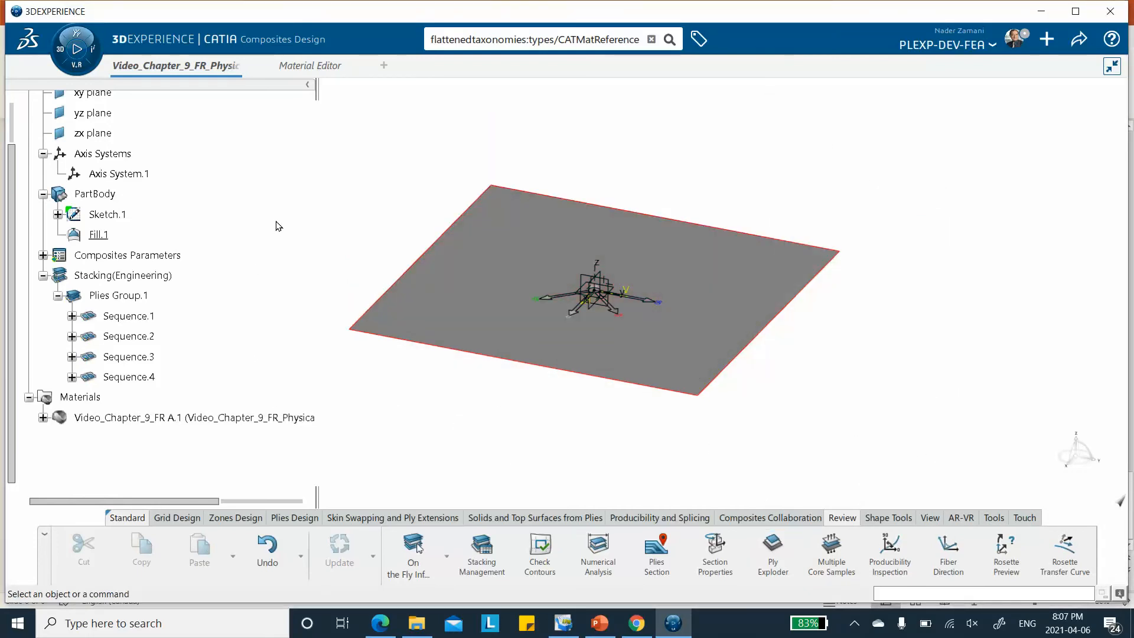
Save the model and create a finite element model from the main bodies with automatic initialization in Structural Model Creation
{"action": "left_click", "coordinate": [1077, 42]}
{"action": "left_click", "coordinate": [1004, 66]}
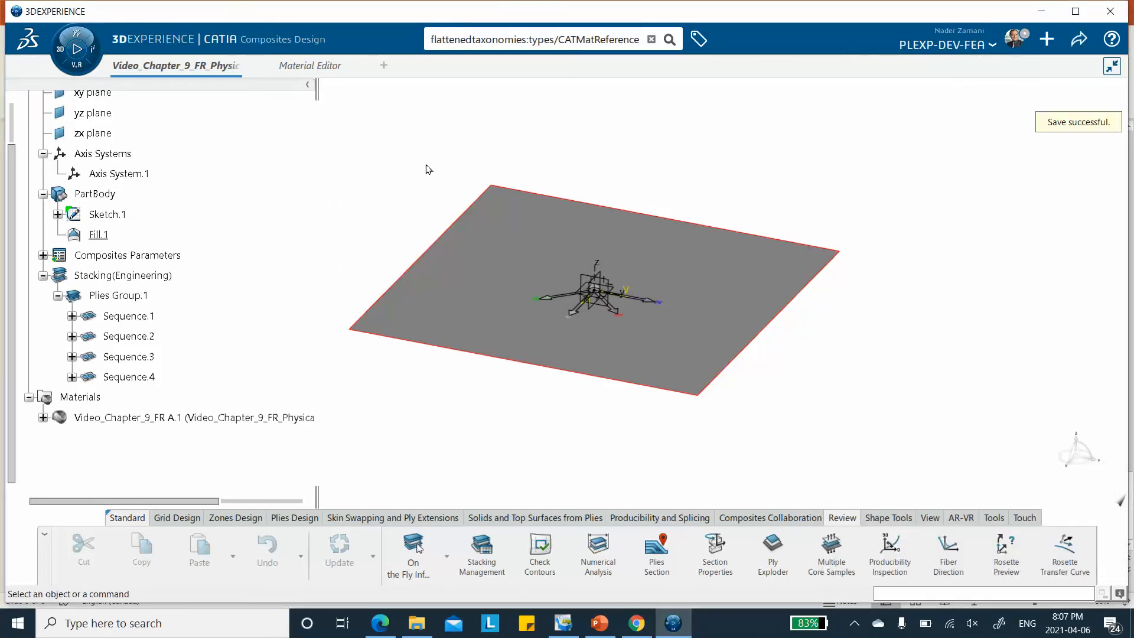
{"action": "middle_click_drag", "start_coordinate": [302, 209], "coordinate": [370, 205]}
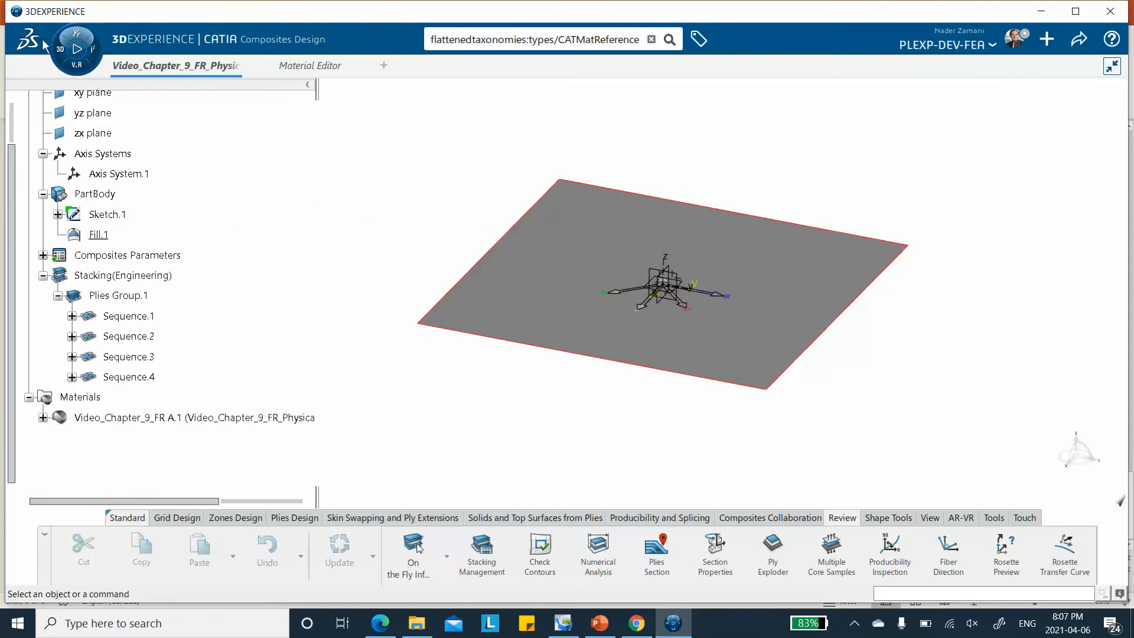
{"action": "left_click", "coordinate": [62, 56]}
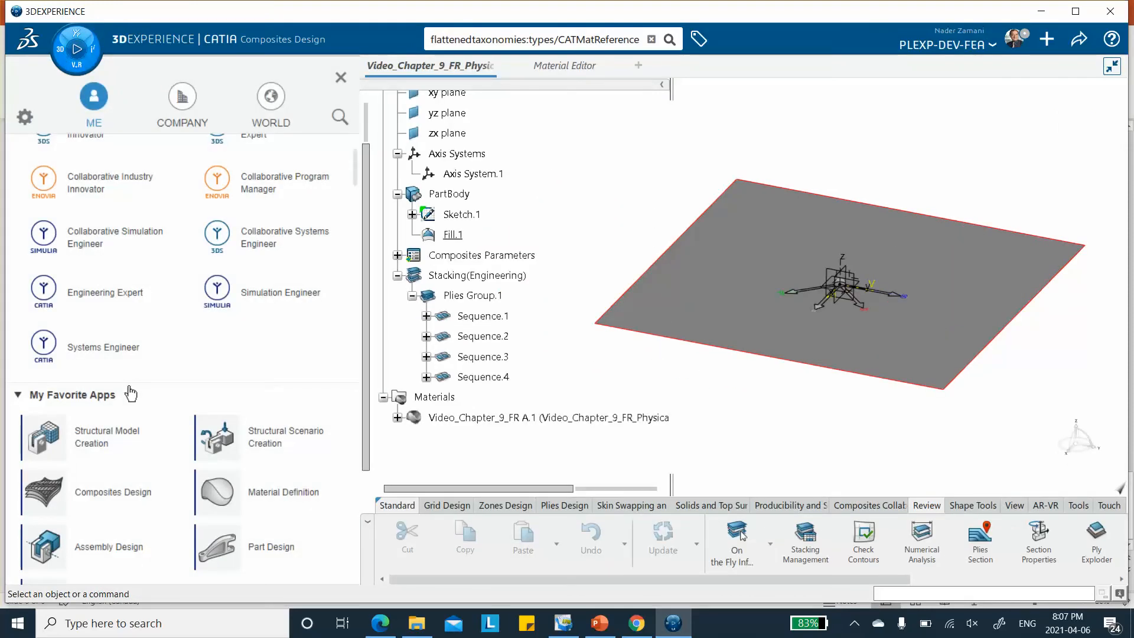
{"action": "left_click", "coordinate": [108, 440]}
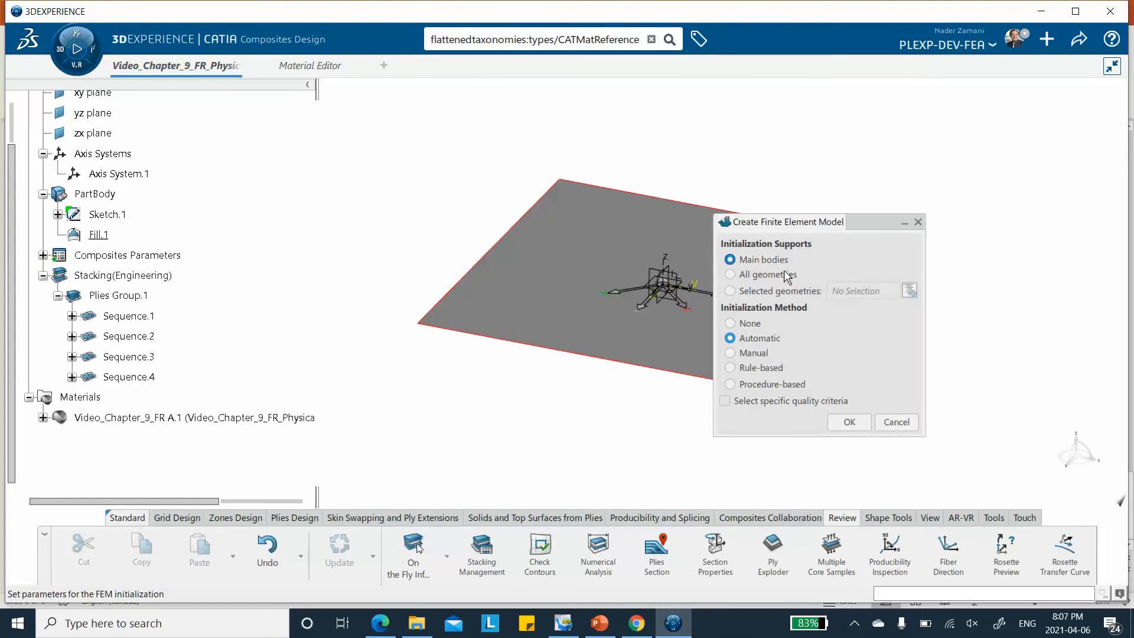
{"action": "left_click", "coordinate": [849, 423]}
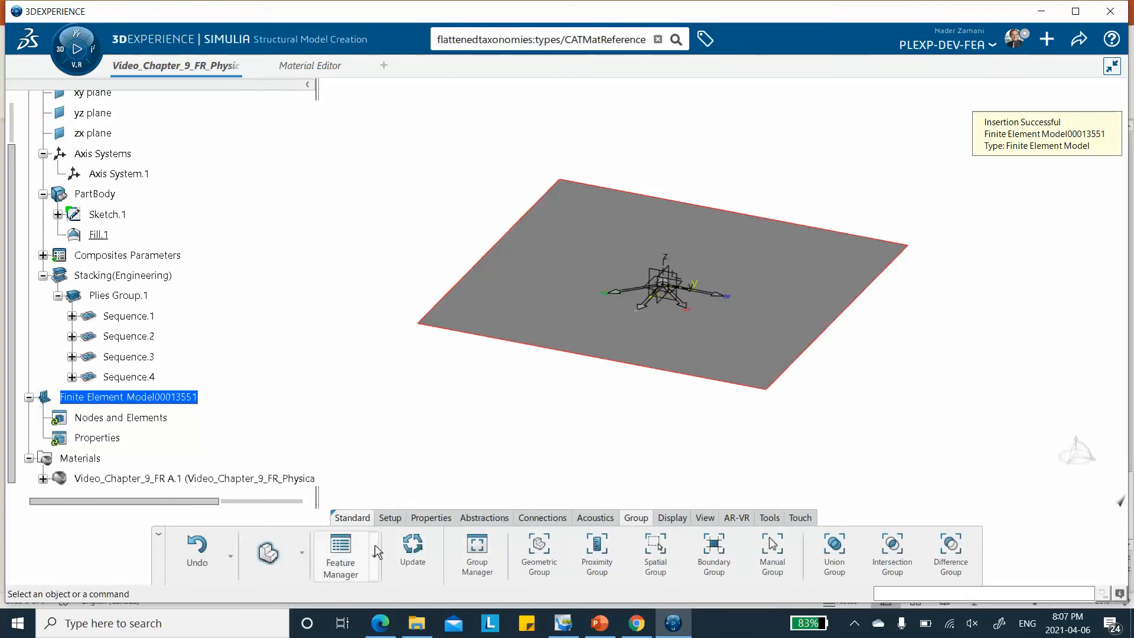
Create a surface quad mesh on PartBody with a 25 mm mesh size and generate the mesh
{"action": "left_click", "coordinate": [304, 557]}
{"action": "left_click", "coordinate": [279, 458]}
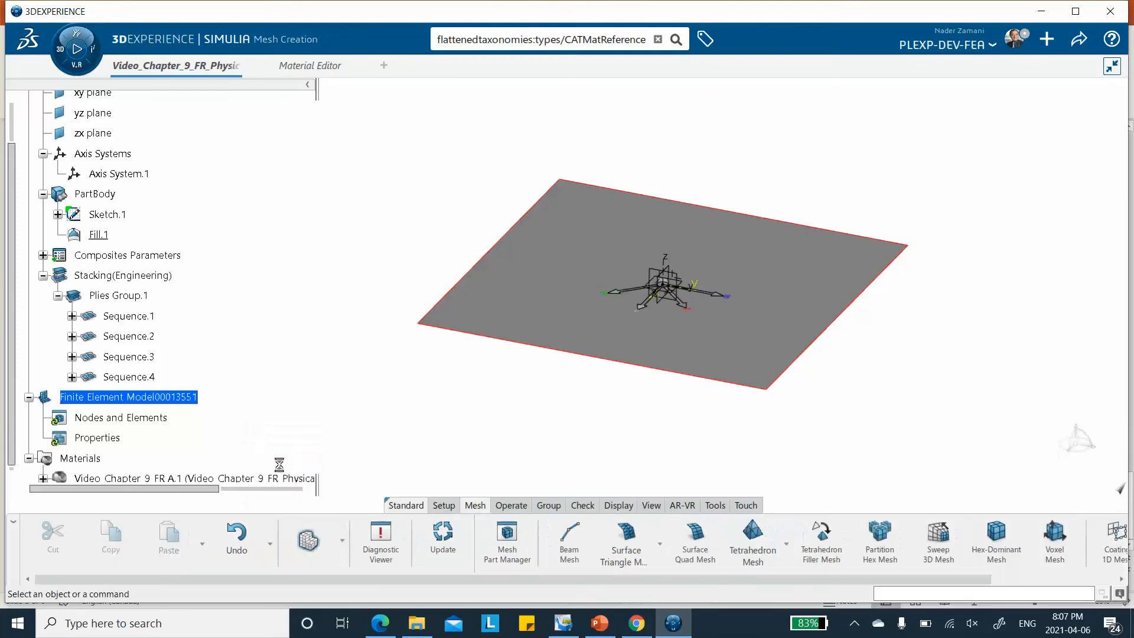
{"action": "left_click", "coordinate": [557, 269]}
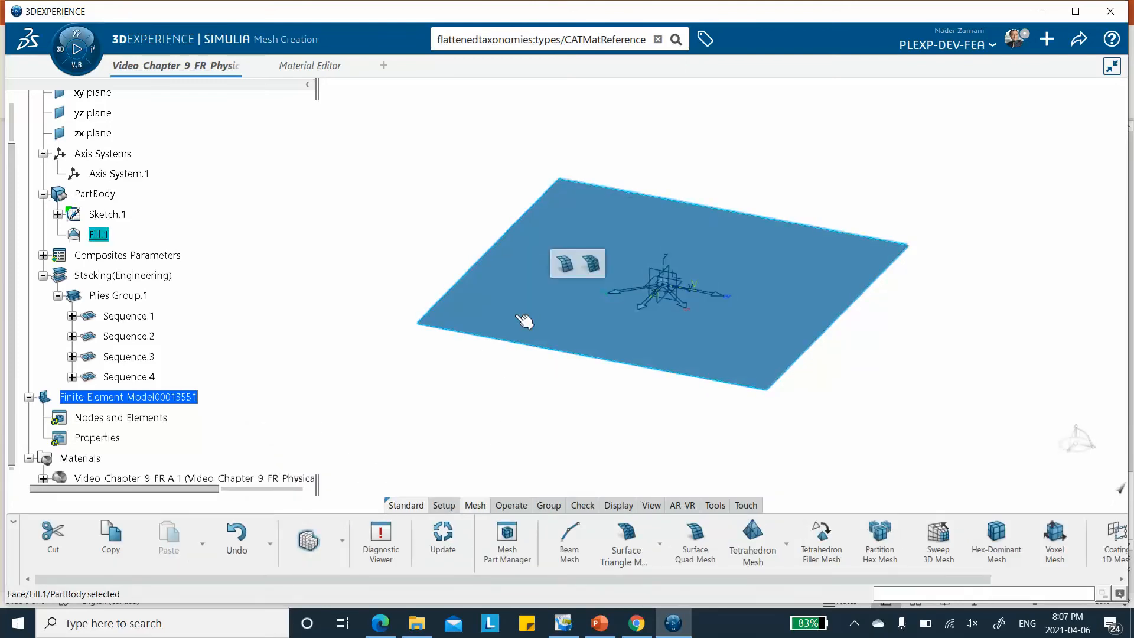
{"action": "left_click", "coordinate": [410, 436]}
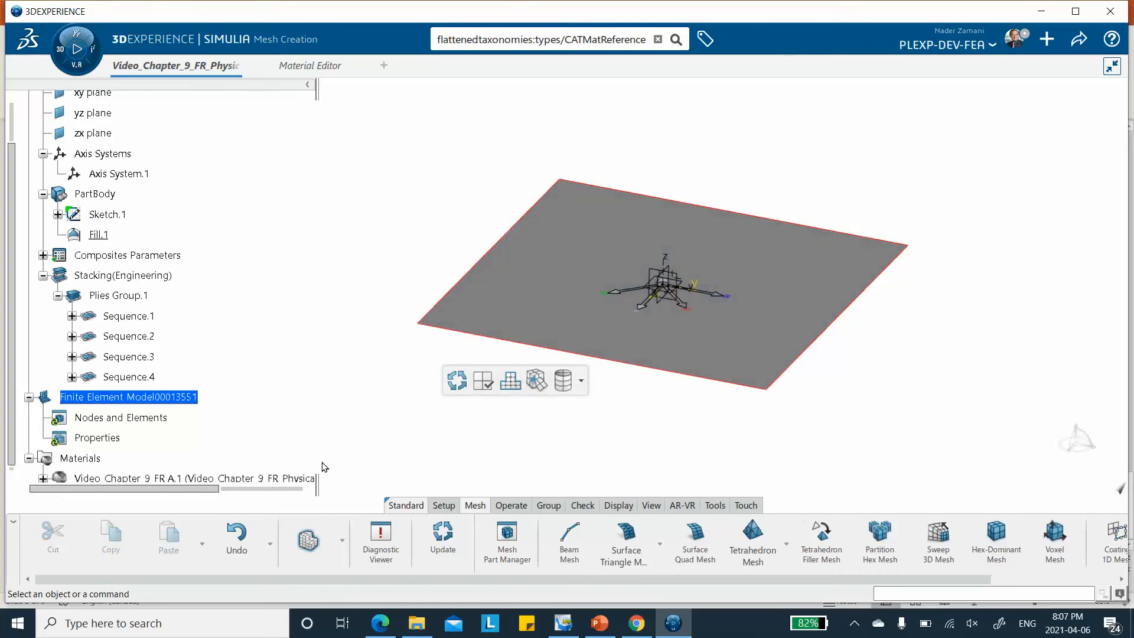
{"action": "left_click", "coordinate": [695, 546]}
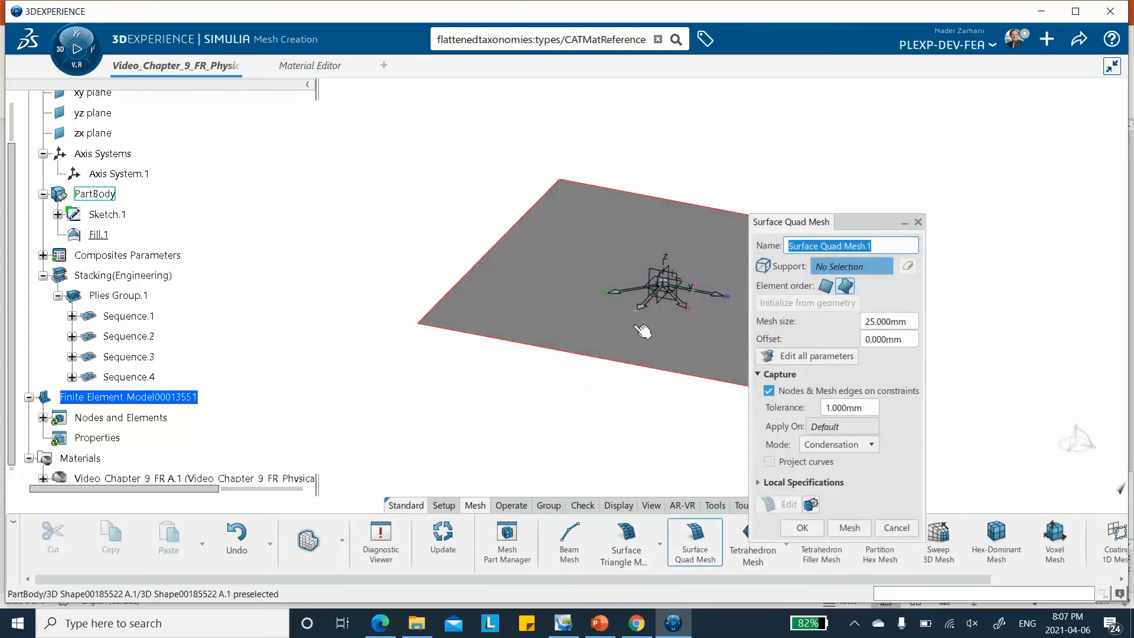
{"action": "left_click", "coordinate": [562, 277]}
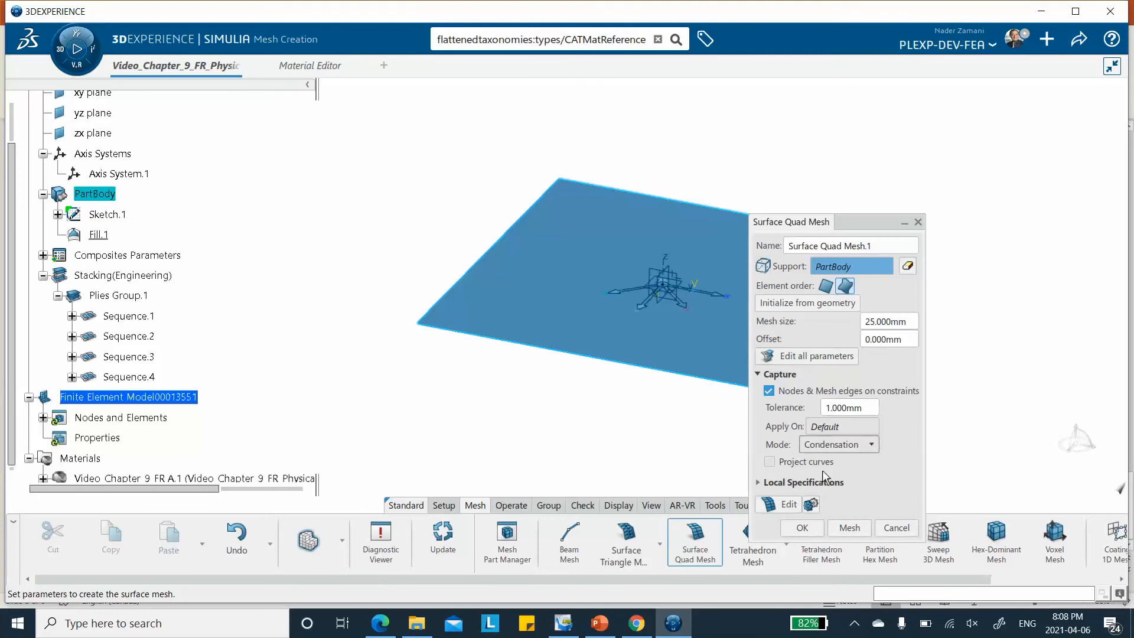
{"action": "left_click", "coordinate": [850, 527]}
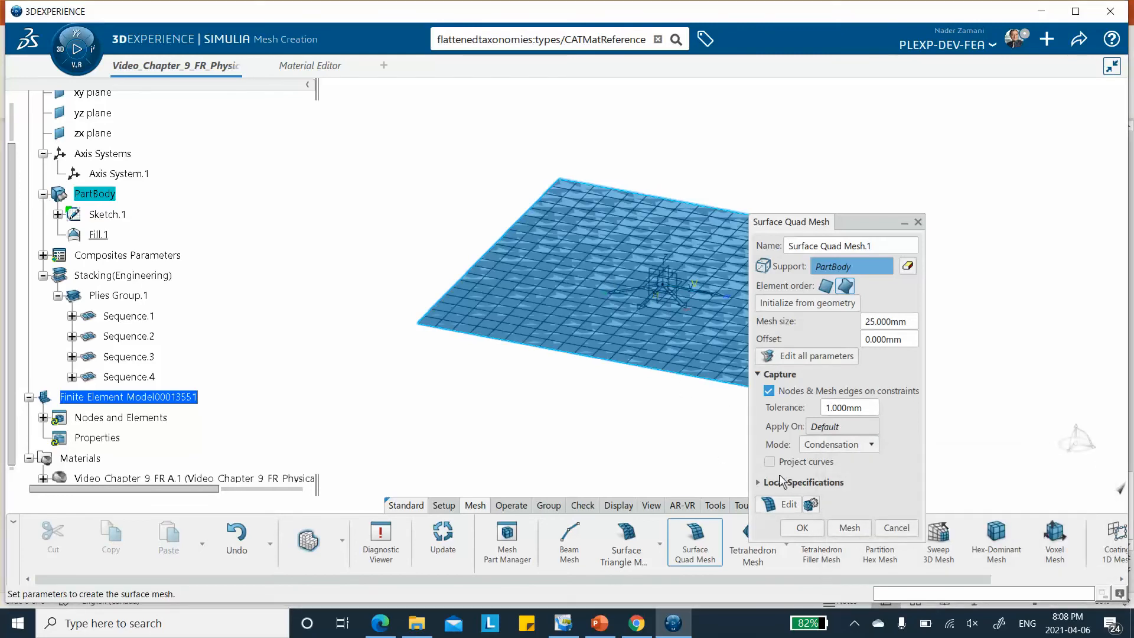
{"action": "left_click", "coordinate": [802, 528]}
Create a composite shell section in the model workspace with Fill.1 as support and Plies Group.1 as the composites ply selection
{"action": "middle_click_drag", "start_coordinate": [944, 187], "coordinate": [797, 217]}
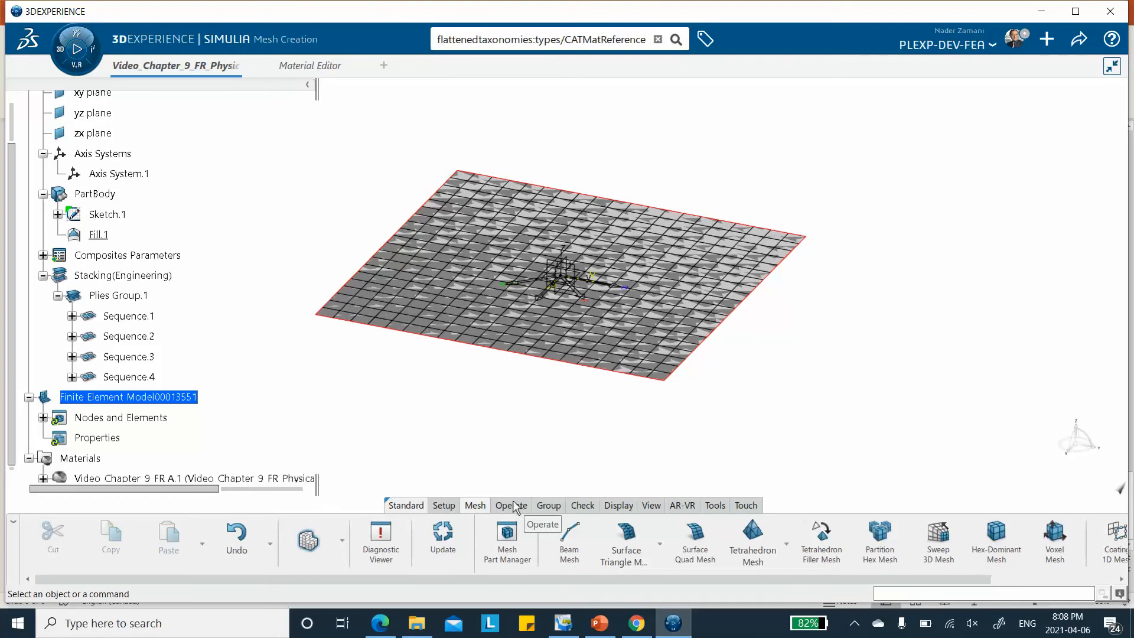
{"action": "left_click", "coordinate": [342, 541]}
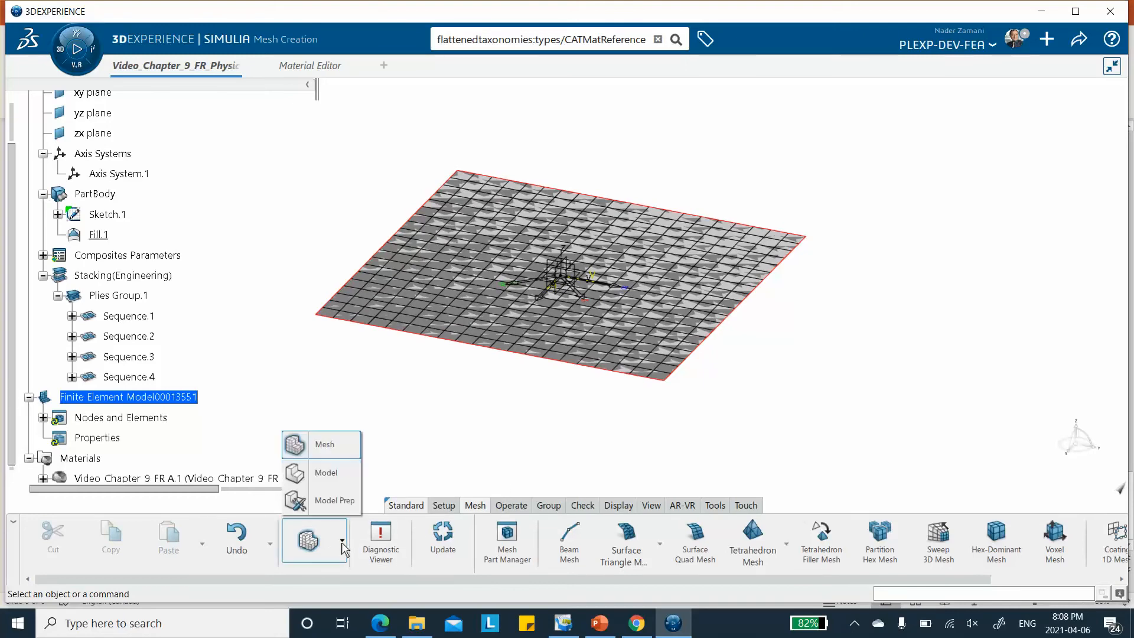
{"action": "left_click", "coordinate": [326, 472]}
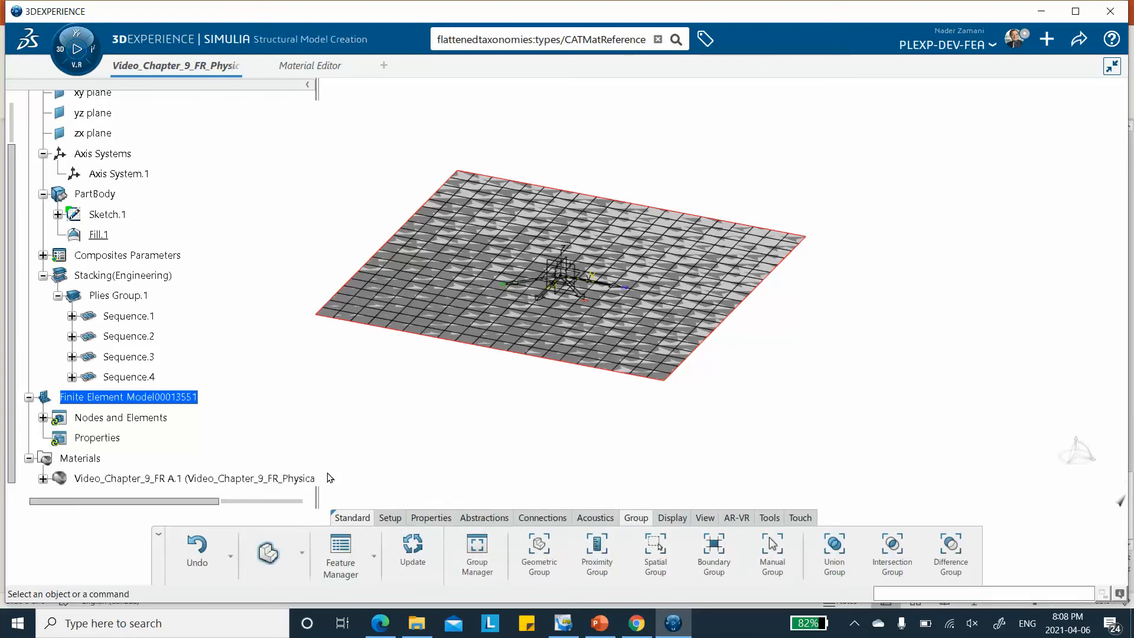
{"action": "left_click", "coordinate": [432, 519]}
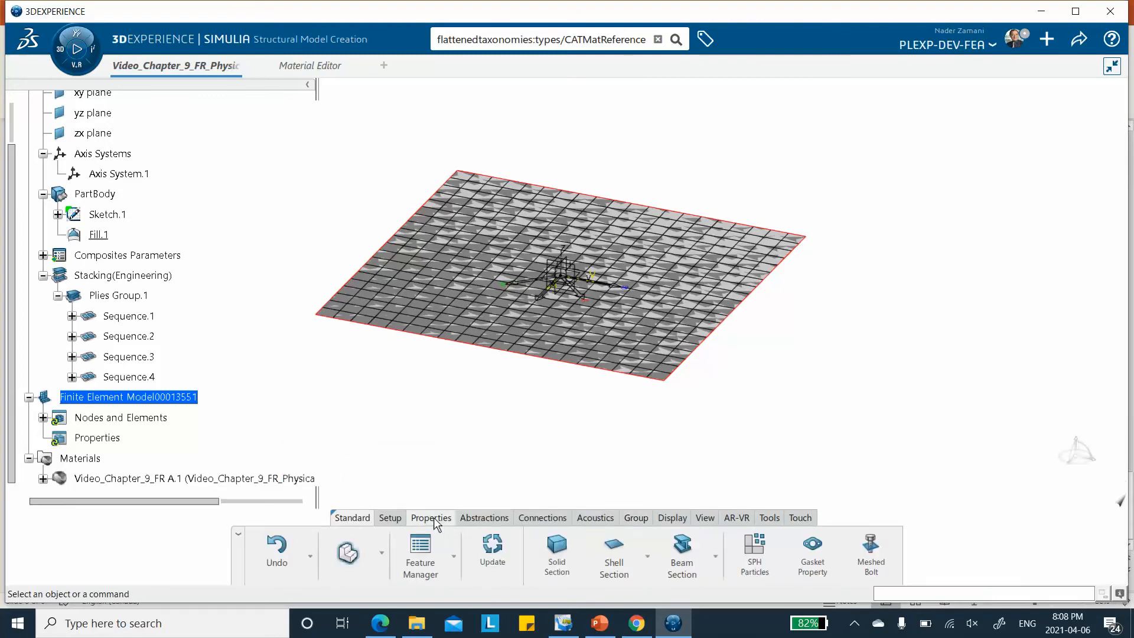
{"action": "left_click", "coordinate": [650, 561]}
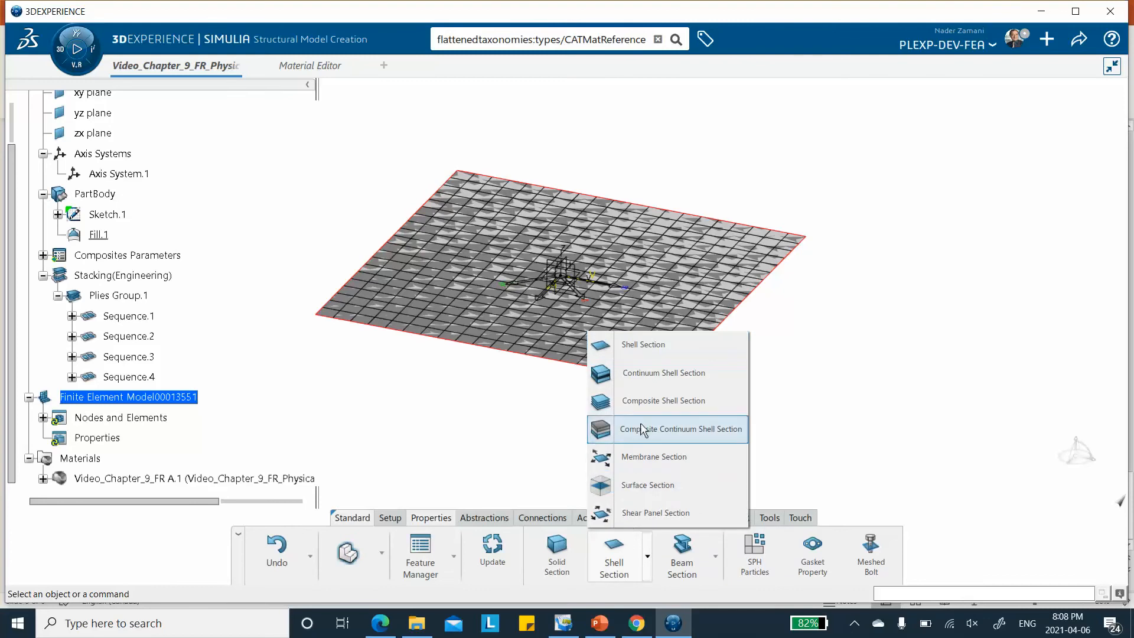
{"action": "left_click", "coordinate": [648, 402]}
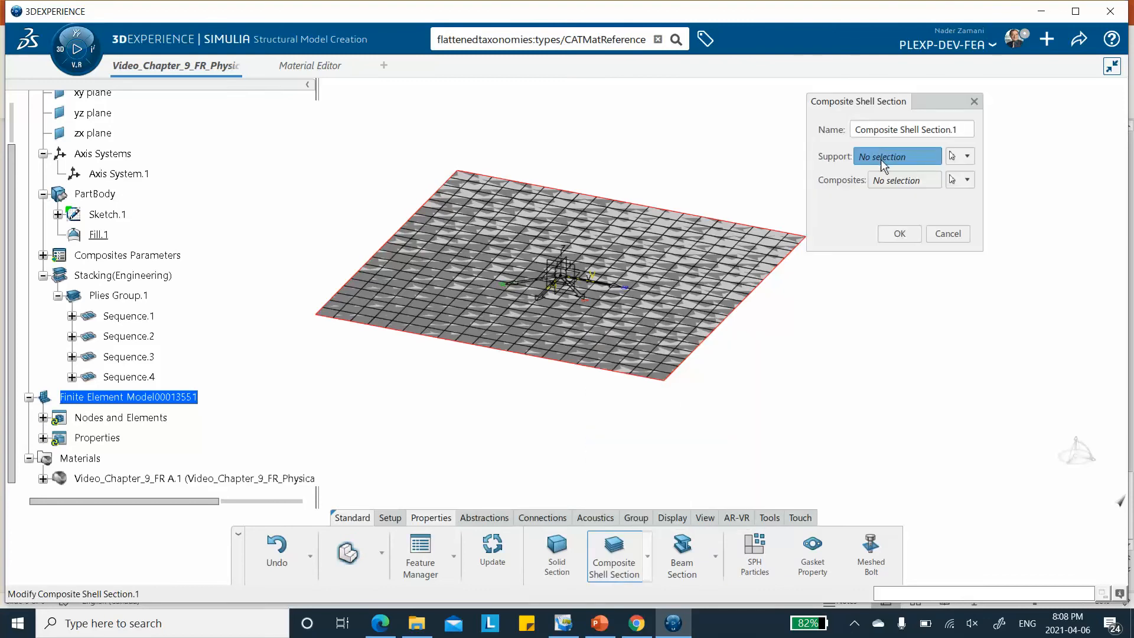
{"action": "left_click", "coordinate": [98, 235]}
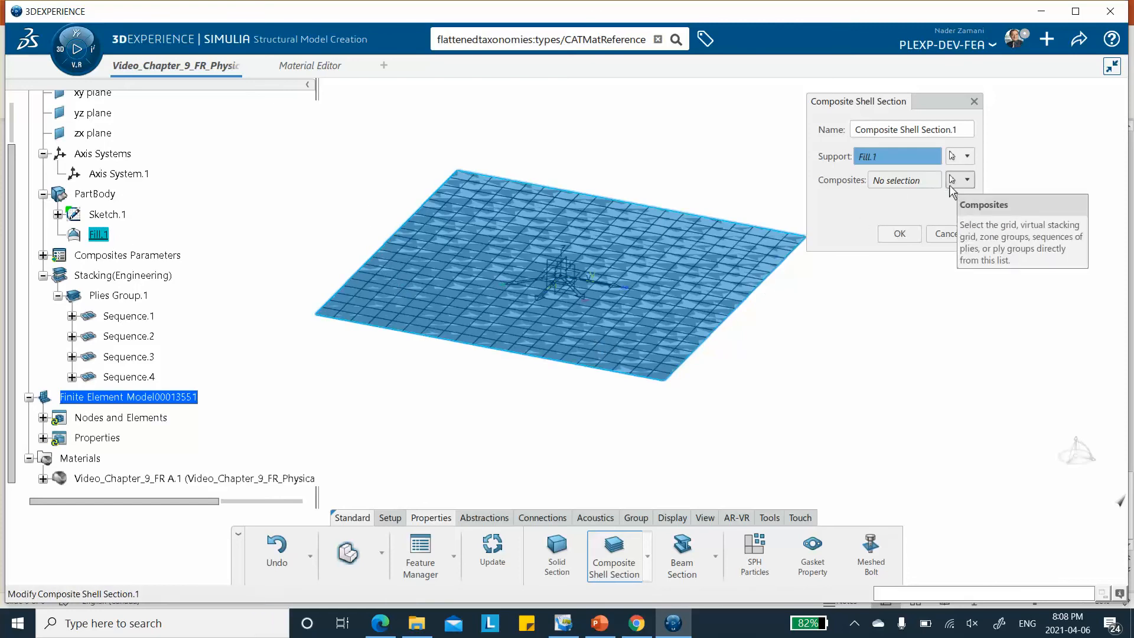
{"action": "left_click", "coordinate": [967, 180]}
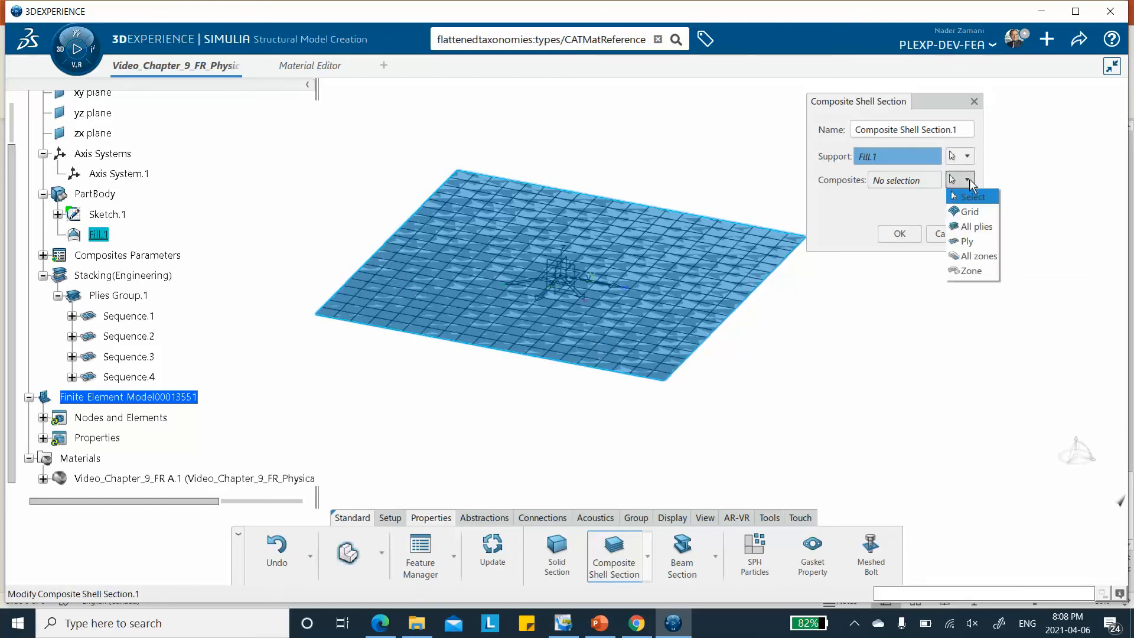
{"action": "left_click", "coordinate": [964, 241]}
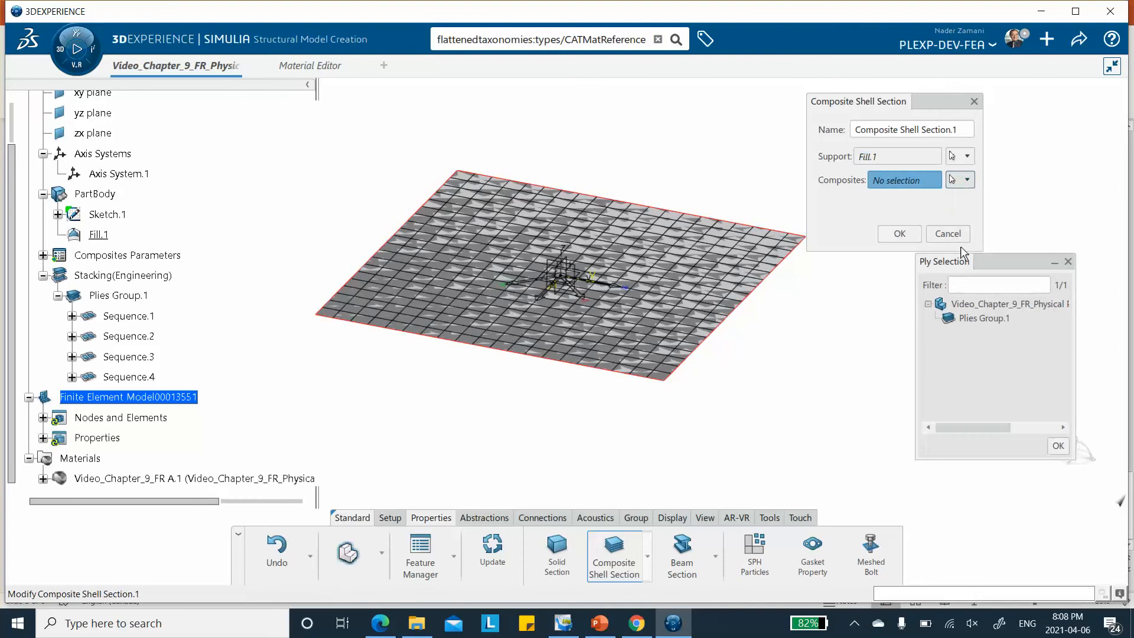
{"action": "double_click", "coordinate": [976, 316]}
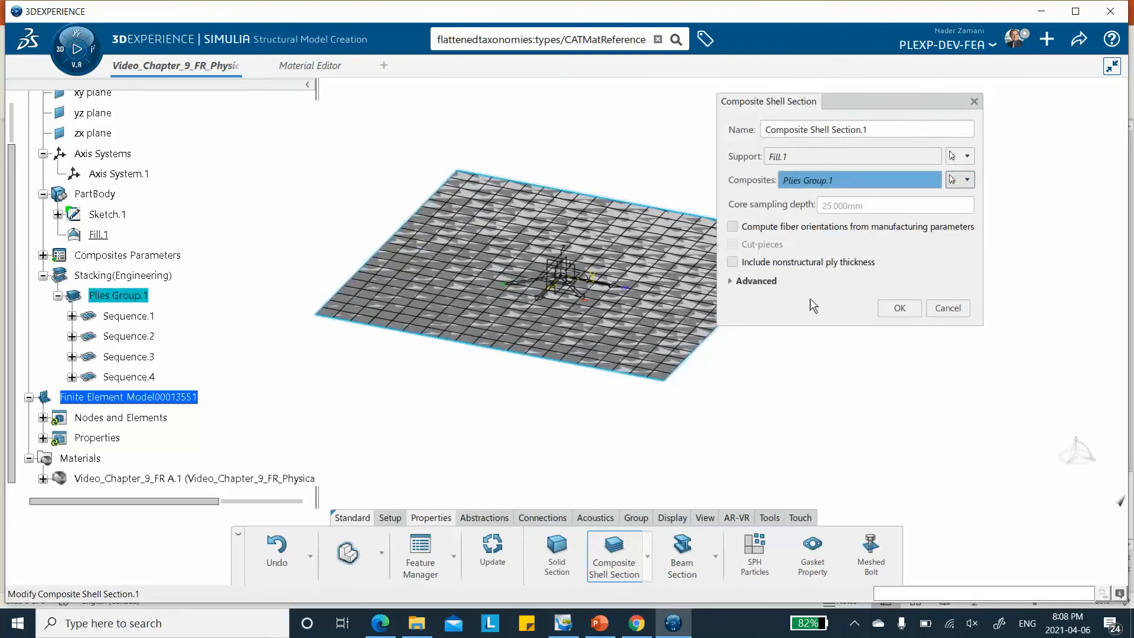
Set the composite shell section's advanced offset definition to None and confirm the section
{"action": "left_click", "coordinate": [731, 282]}
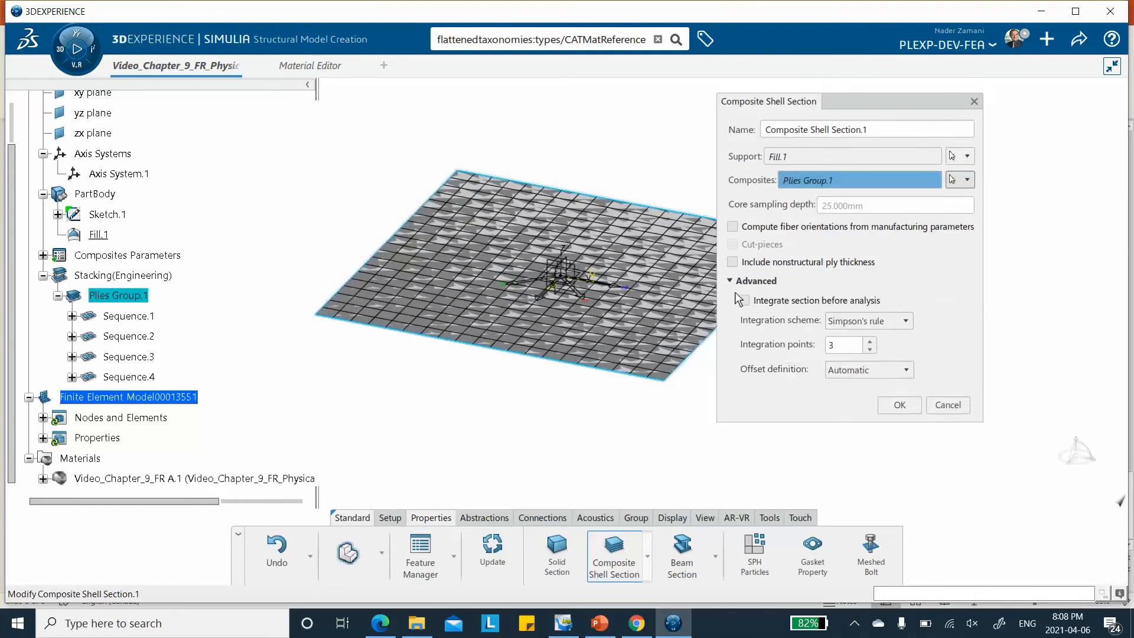
{"action": "left_click", "coordinate": [875, 370]}
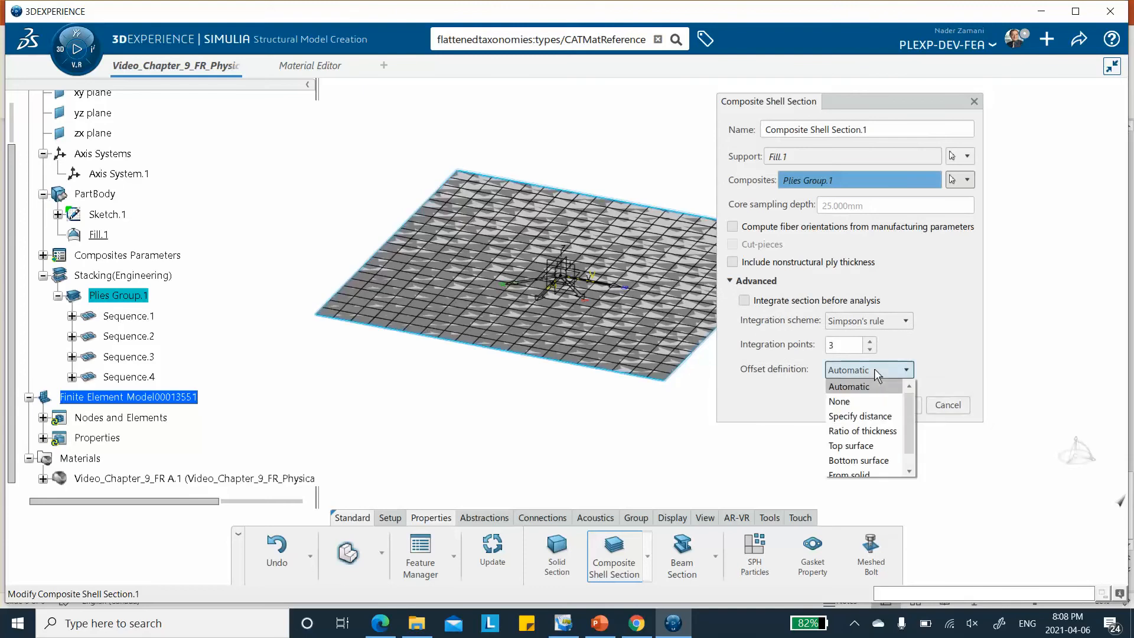
{"action": "left_click", "coordinate": [860, 403]}
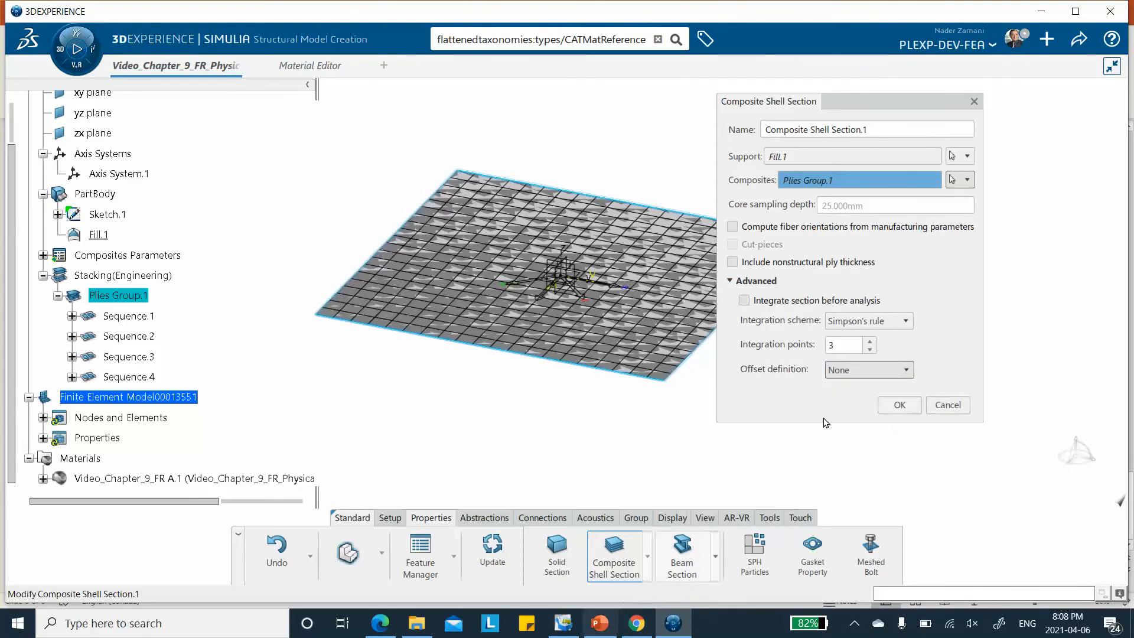
{"action": "left_click", "coordinate": [898, 405]}
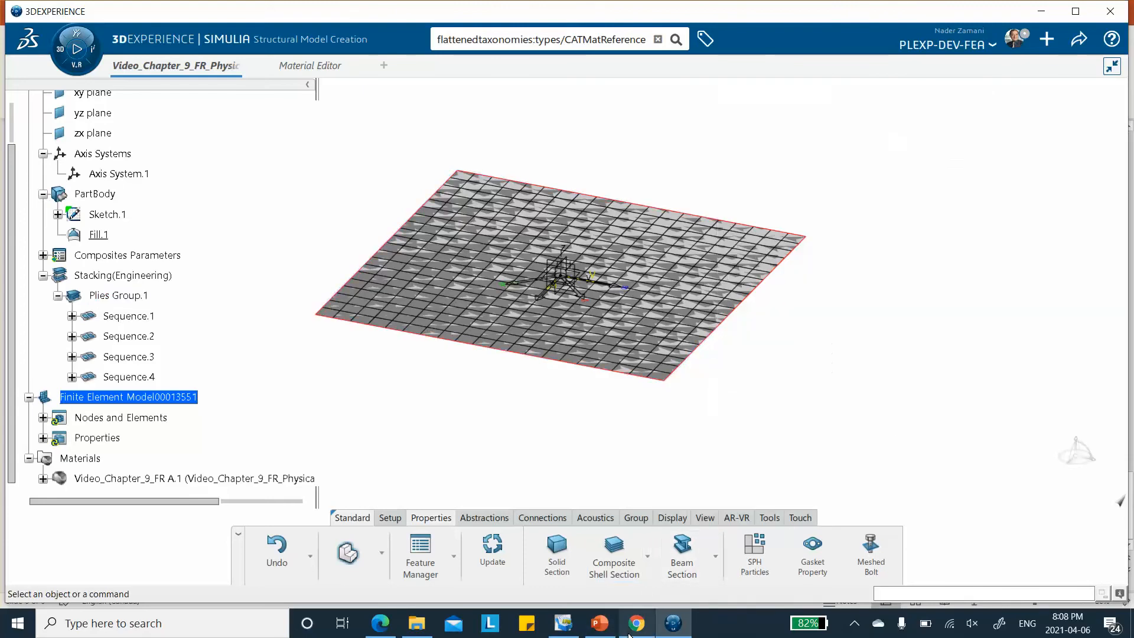
Switch to PowerPoint to review the laminate's ply angles and reference surface on slide 3, and return to 3DEXPERIENCE
{"action": "left_click", "coordinate": [600, 625]}
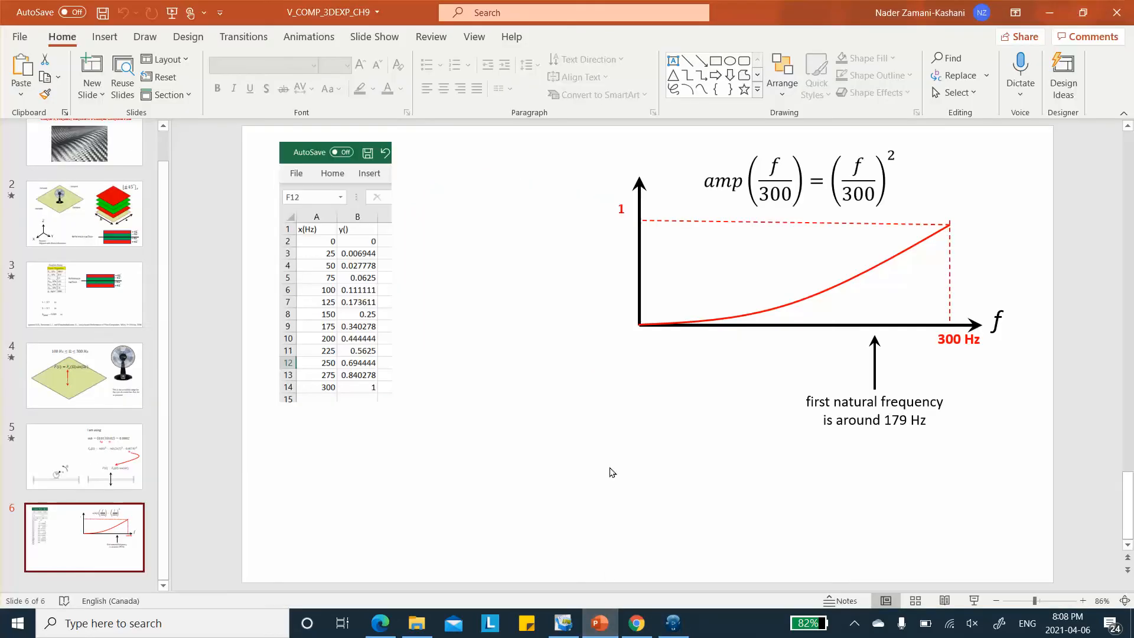
{"action": "left_click", "coordinate": [84, 295]}
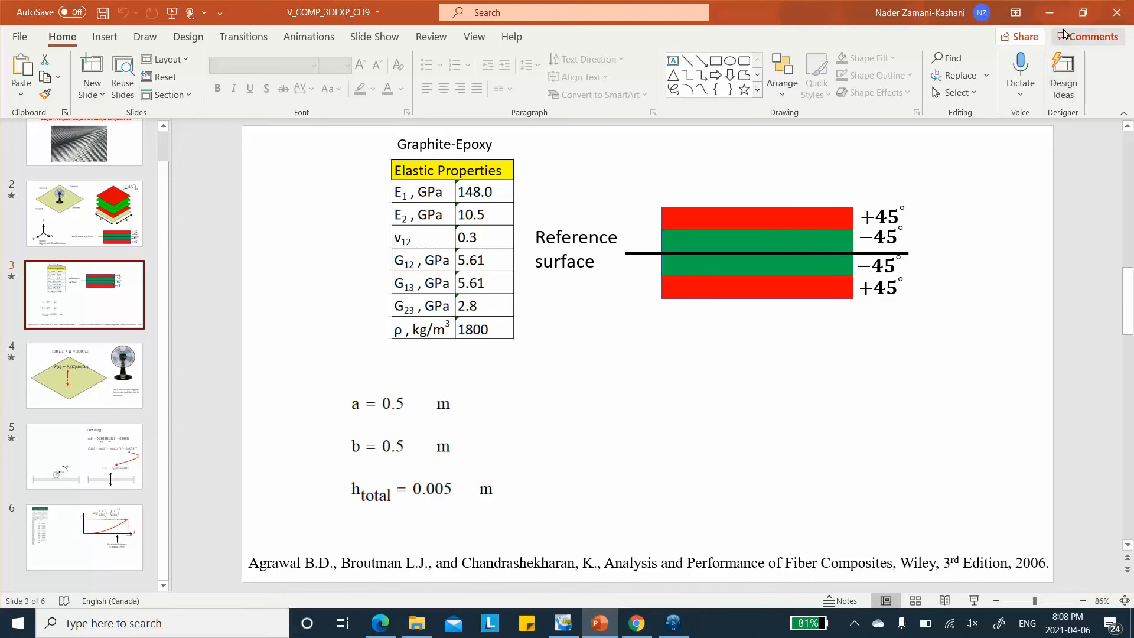
{"action": "left_click", "coordinate": [673, 624]}
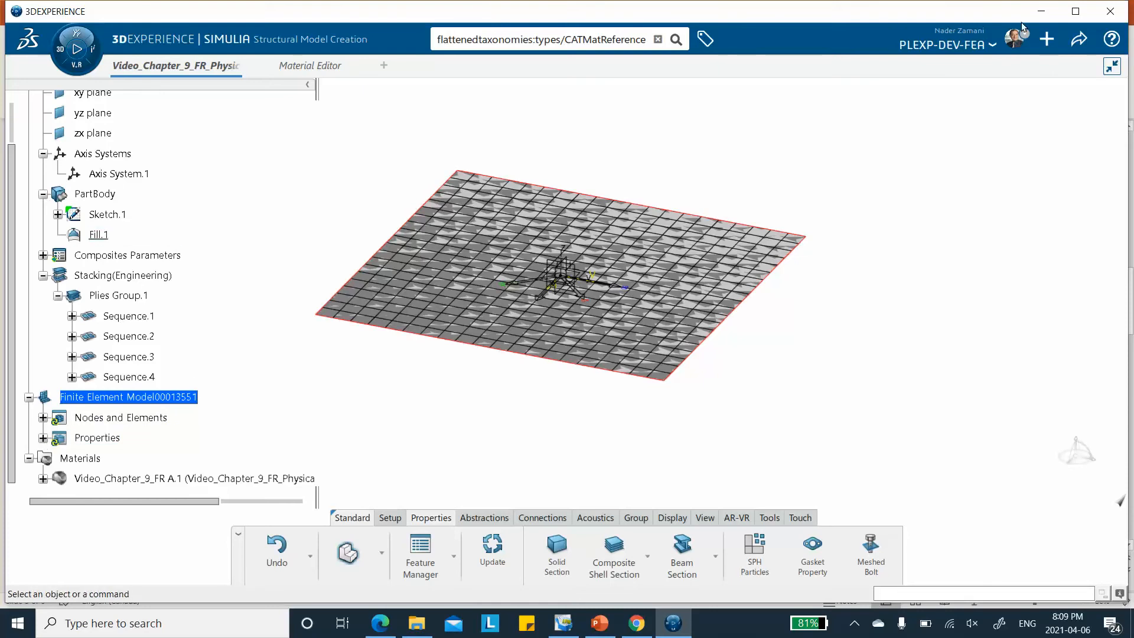
Save the model and hide Sketch.1, Stacking(Engineering) and Composites Parameters
{"action": "left_click", "coordinate": [1080, 41]}
{"action": "left_click", "coordinate": [1020, 68]}
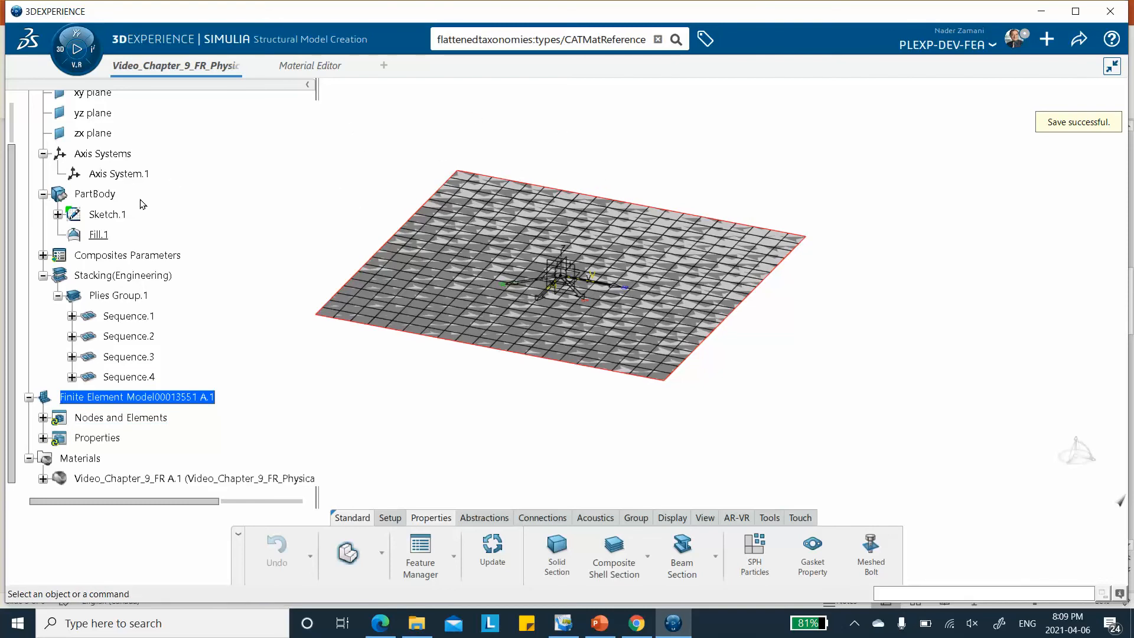
{"action": "scroll", "coordinate": [142, 207], "scroll_direction": "up", "scroll_amount": 1}
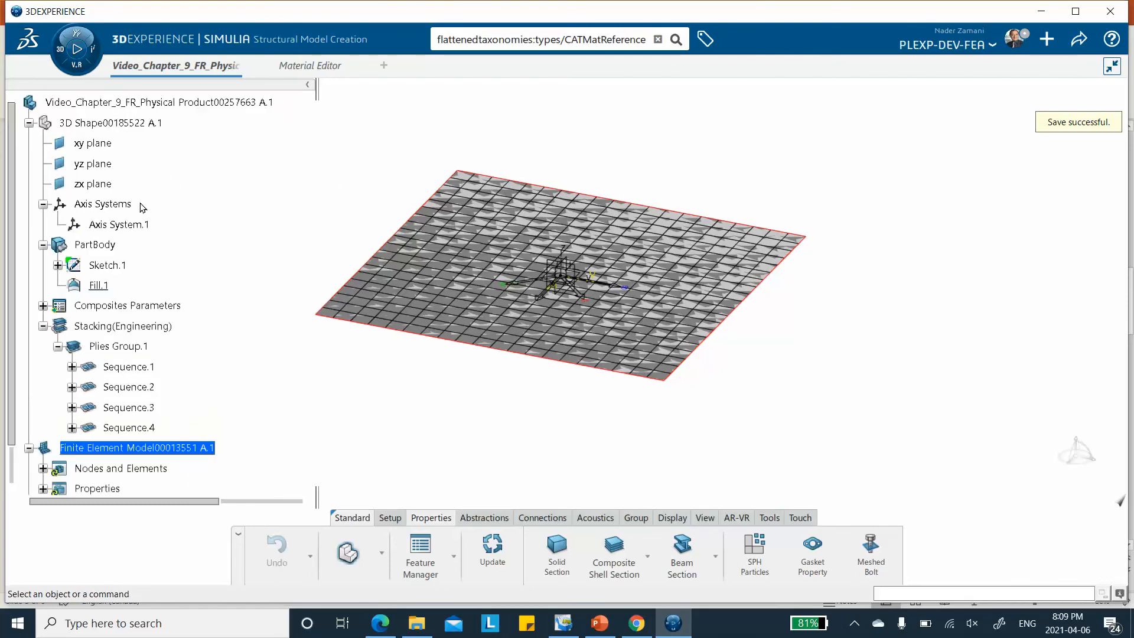
{"action": "right_click", "coordinate": [118, 268]}
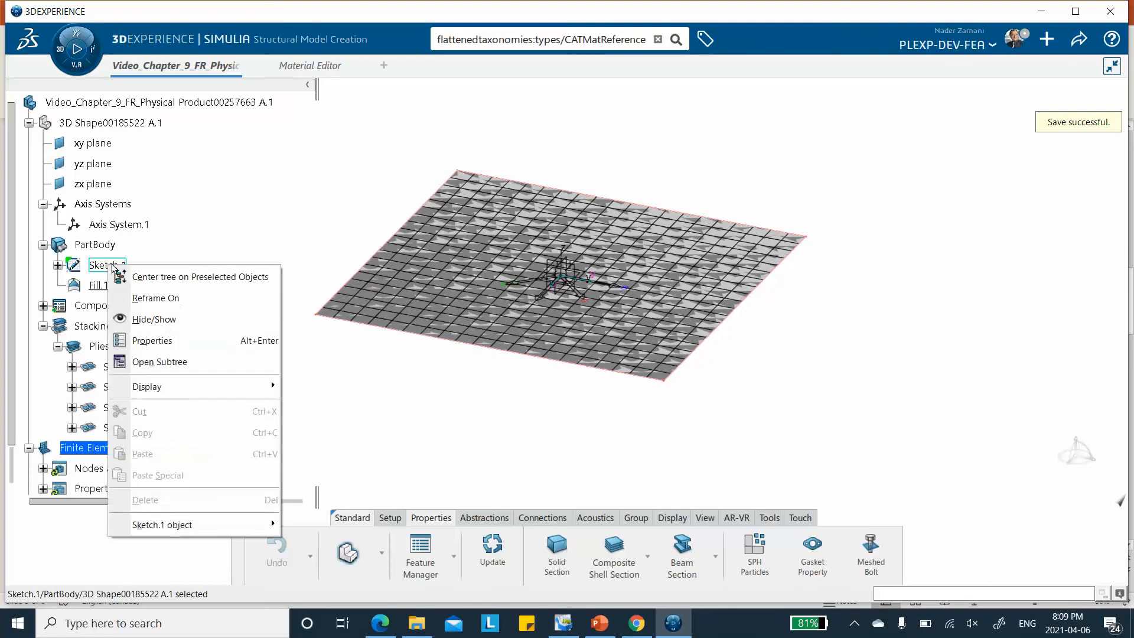
{"action": "left_click", "coordinate": [152, 319]}
{"action": "right_click", "coordinate": [134, 325]}
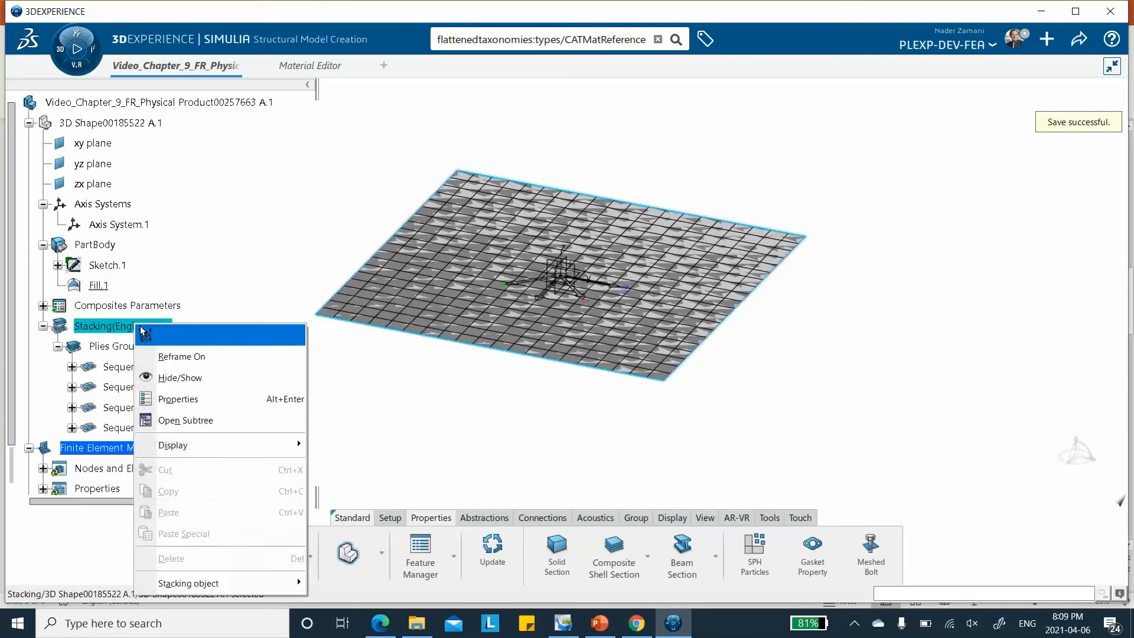
{"action": "left_click", "coordinate": [183, 379]}
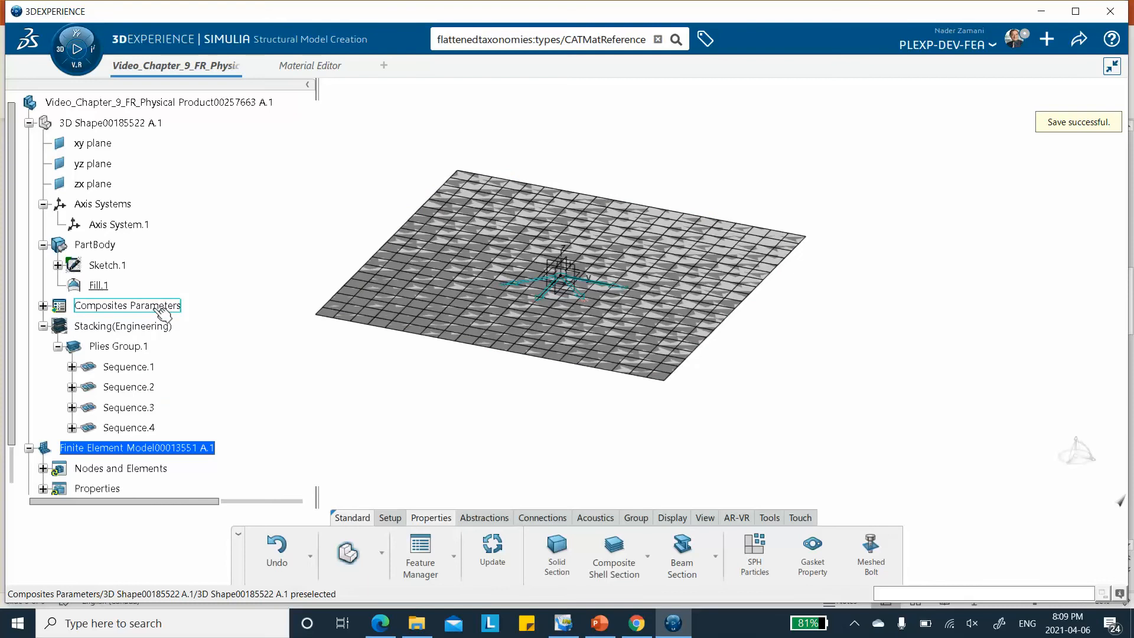
{"action": "right_click", "coordinate": [154, 317]}
{"action": "left_click", "coordinate": [189, 362]}
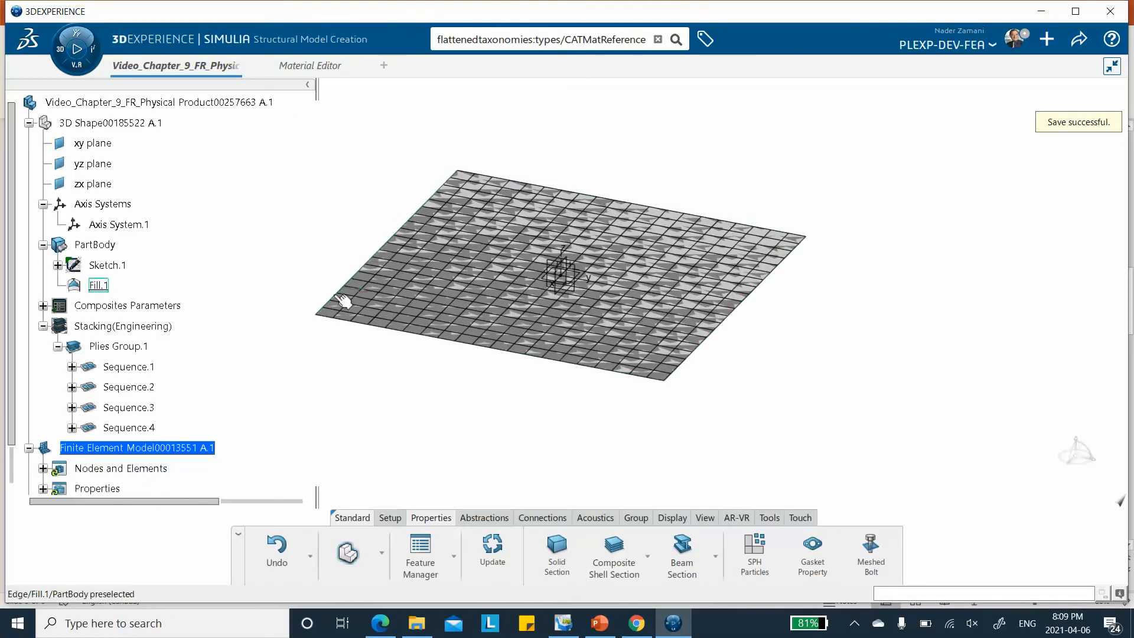
Hide the FE Model with Visualization Management so only the bare plate surface is displayed
{"action": "scroll", "coordinate": [215, 295], "scroll_direction": "down", "scroll_amount": 3}
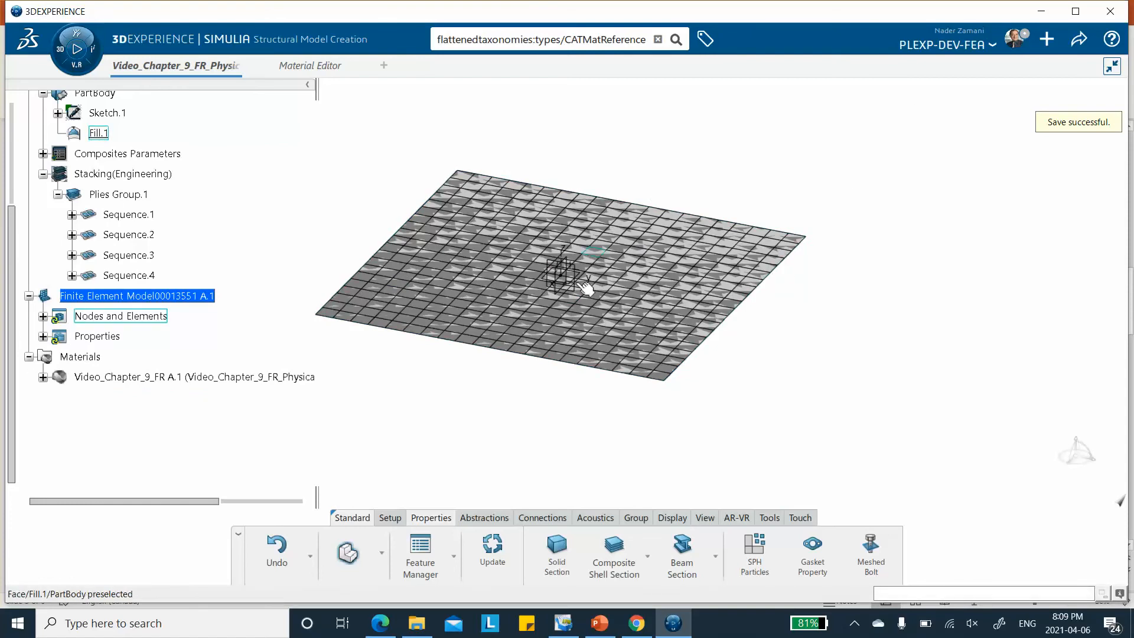
{"action": "right_click", "coordinate": [804, 143]}
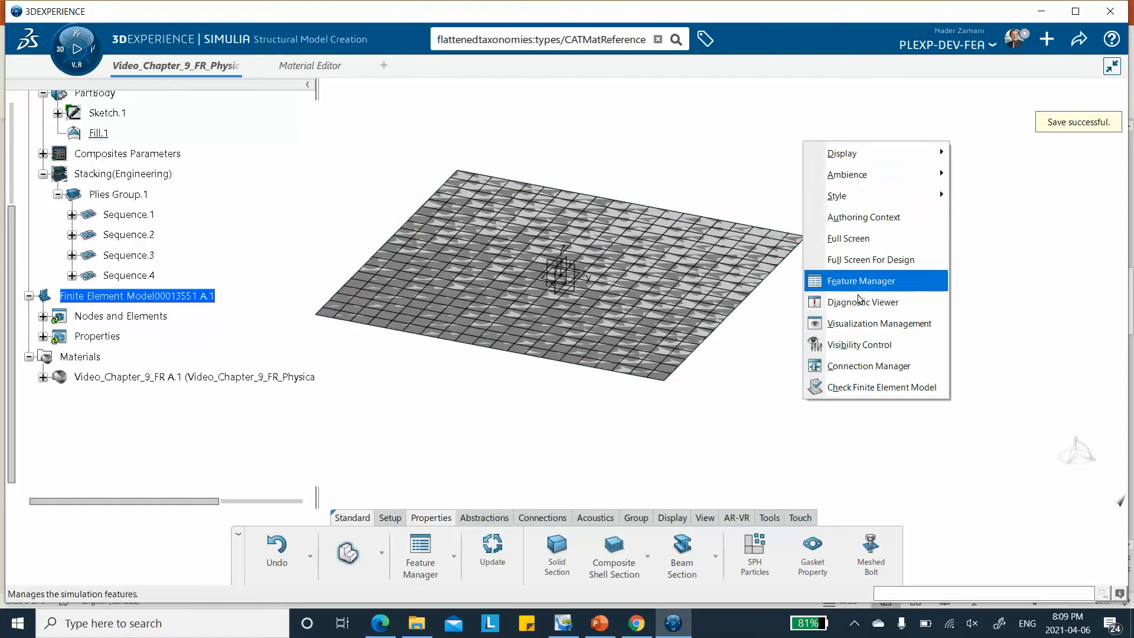
{"action": "left_click", "coordinate": [866, 324]}
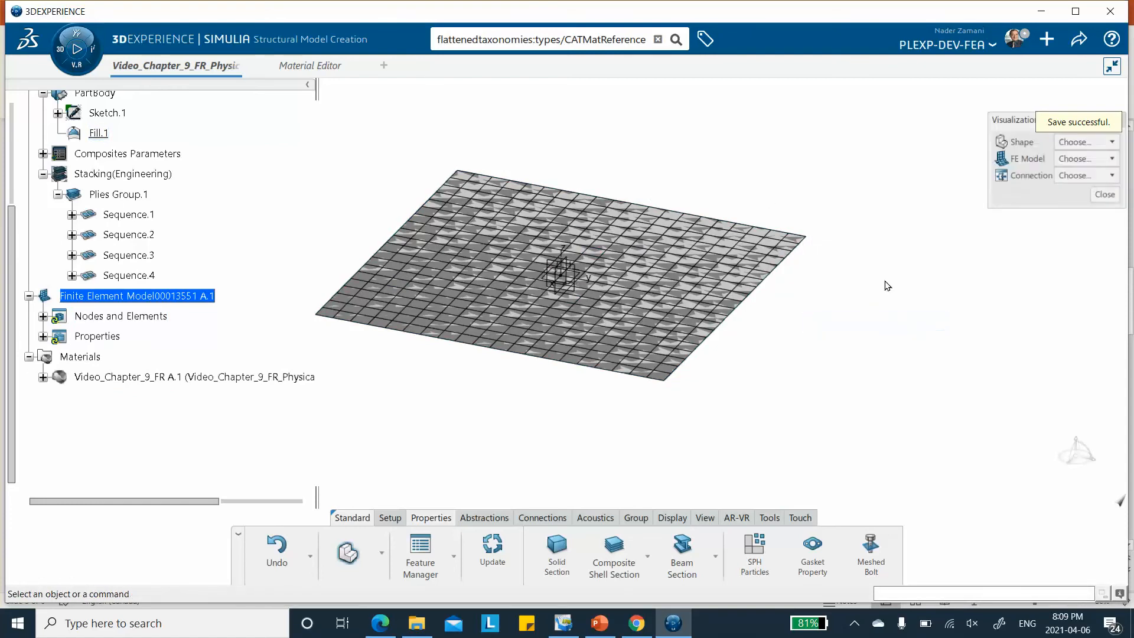
{"action": "left_click", "coordinate": [1079, 162]}
{"action": "left_click", "coordinate": [1065, 197]}
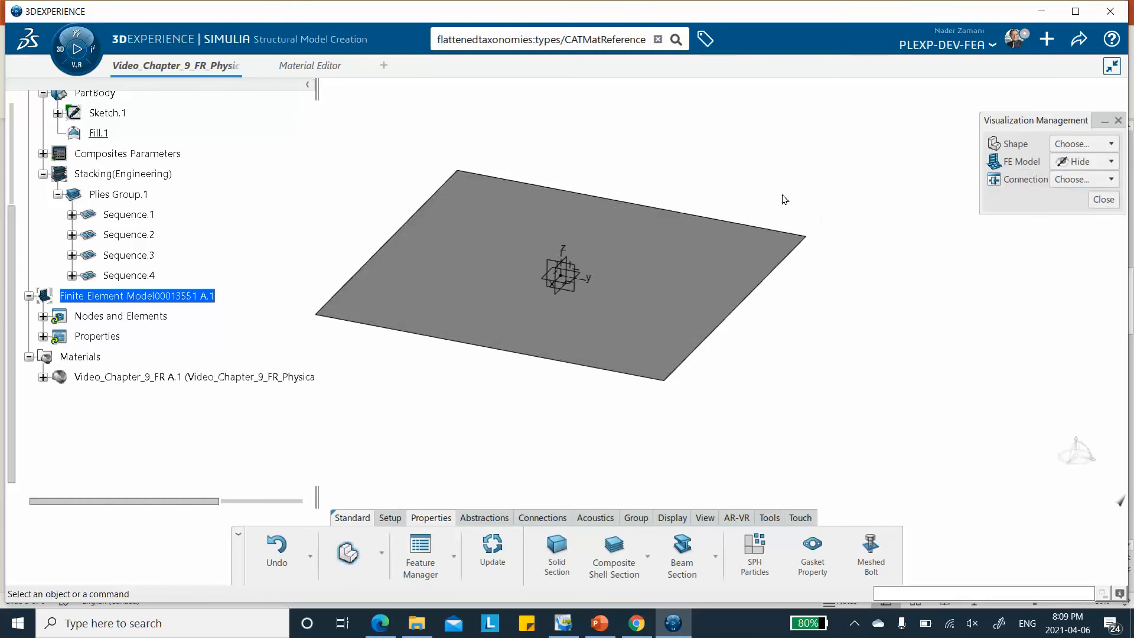
{"action": "left_click", "coordinate": [1102, 200]}
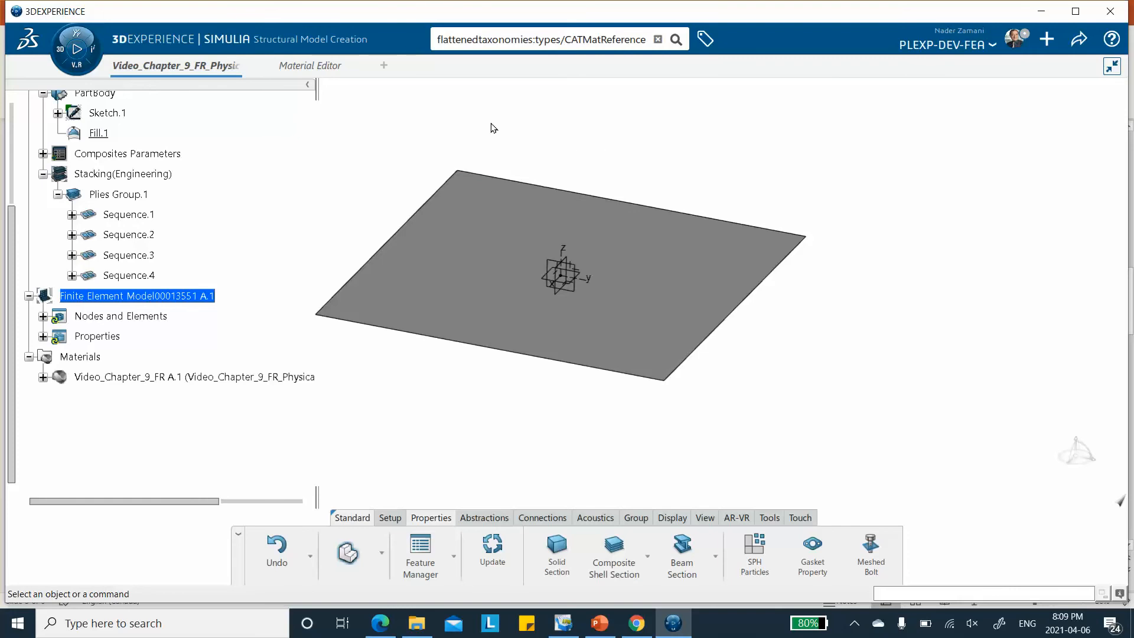
{"action": "key", "text": "ctrl+s"}
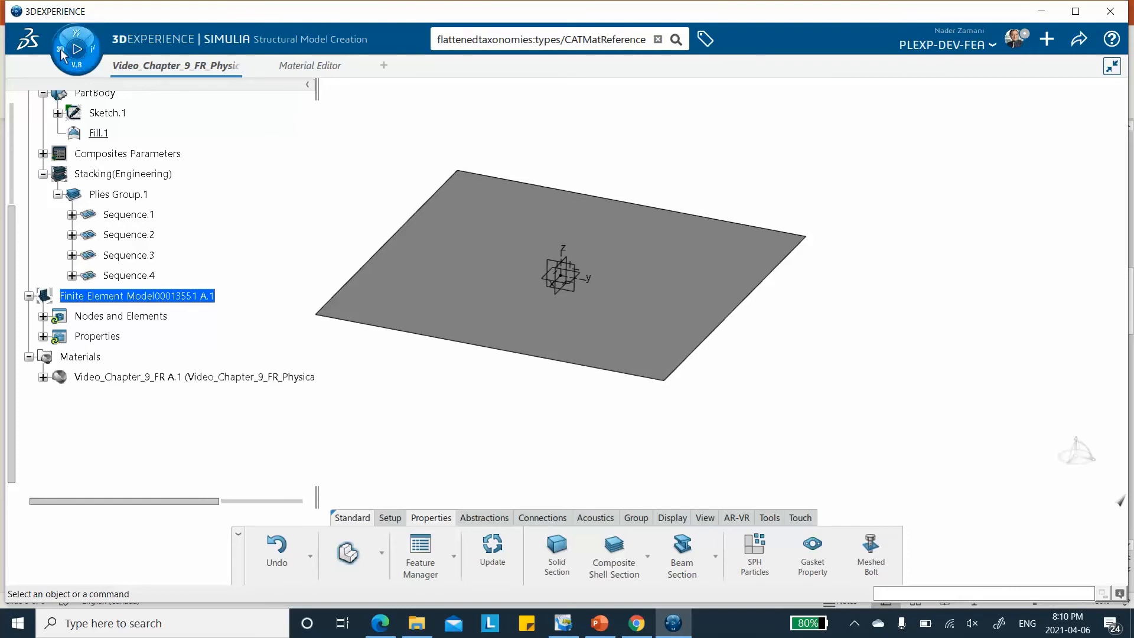
Create a physics simulation in Structural Scenario Creation and initialize it with a Structural analysis case
{"action": "left_click", "coordinate": [63, 55]}
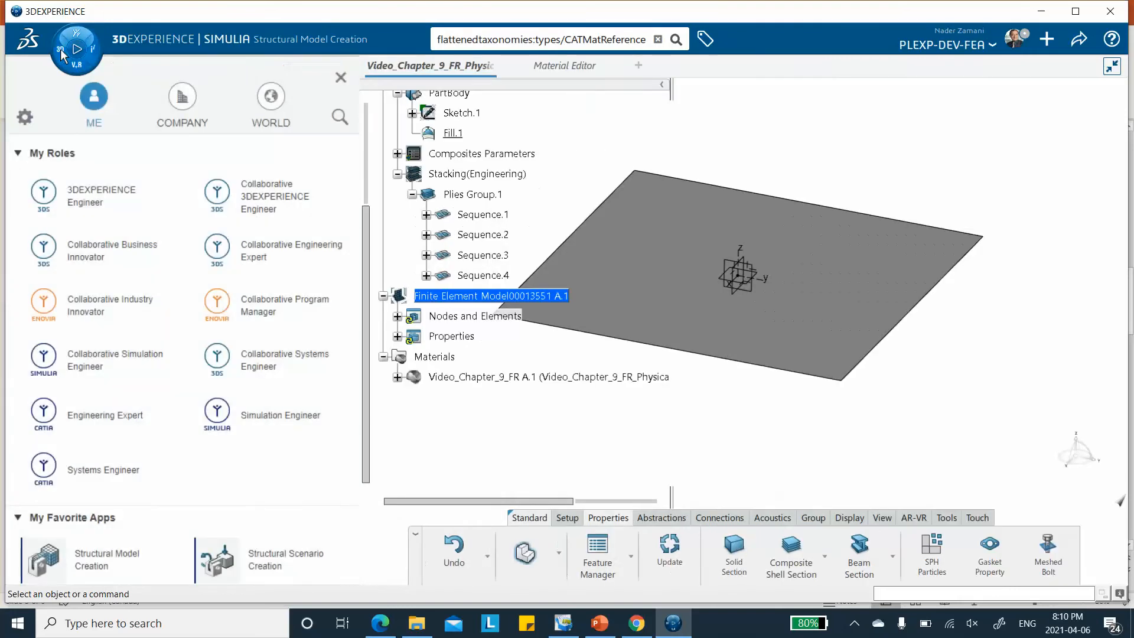
{"action": "left_click", "coordinate": [275, 560]}
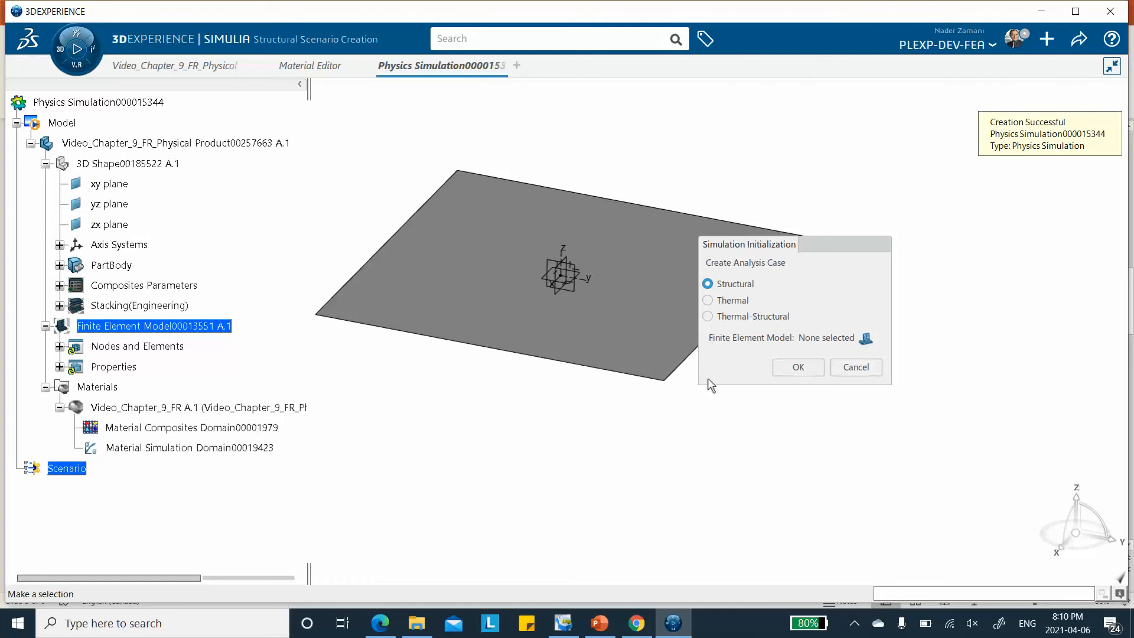
{"action": "left_click", "coordinate": [800, 366]}
{"action": "left_click", "coordinate": [788, 371]}
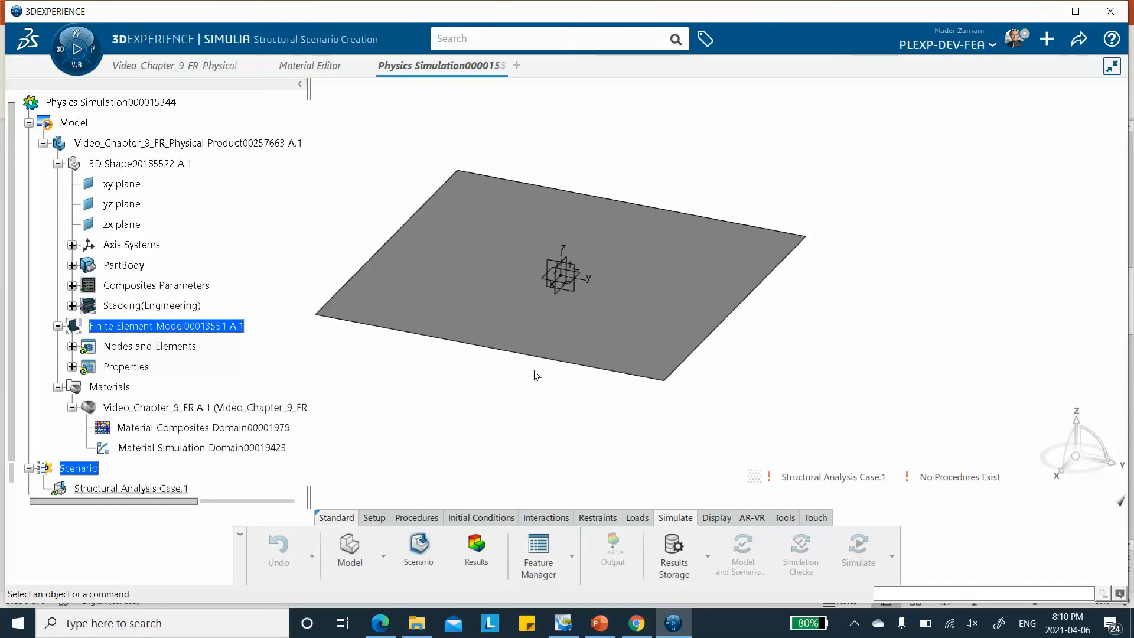
Hide the Axis System.1 triad at the centre of the plate
{"action": "middle_click_drag", "start_coordinate": [481, 395], "coordinate": [504, 375]}
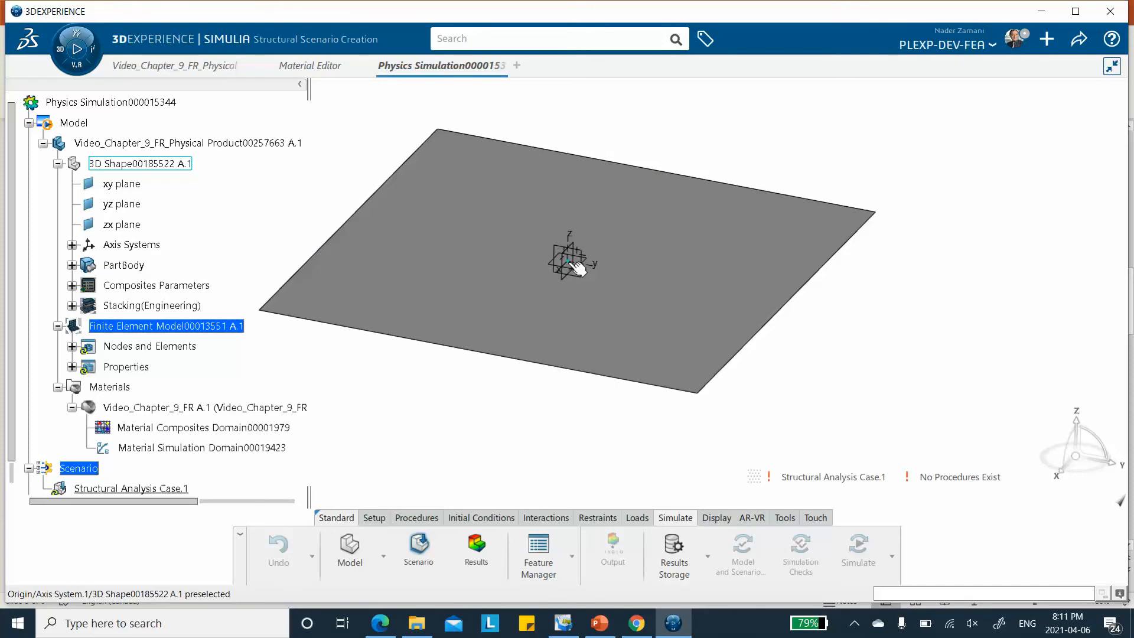
{"action": "right_click", "coordinate": [569, 245]}
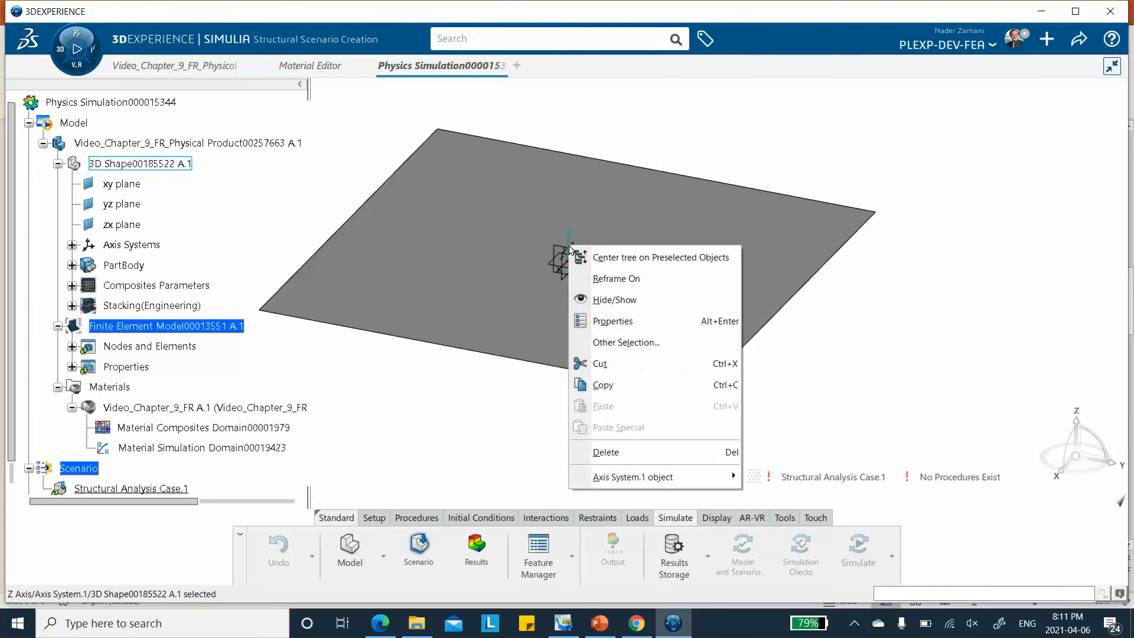
{"action": "left_click", "coordinate": [597, 299]}
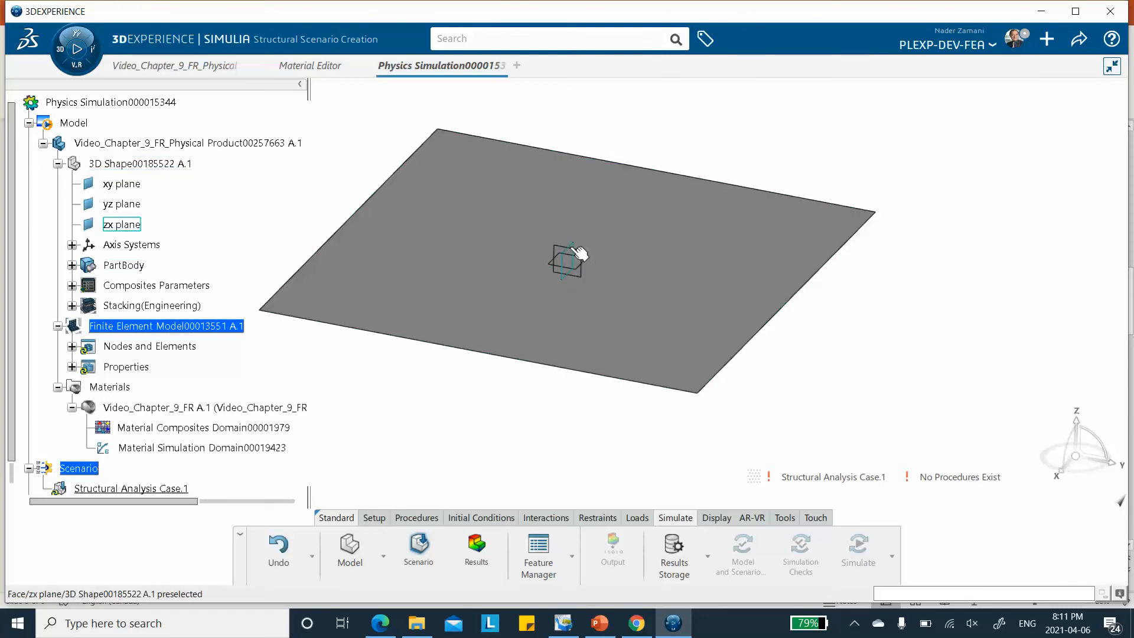
{"action": "right_click", "coordinate": [570, 251]}
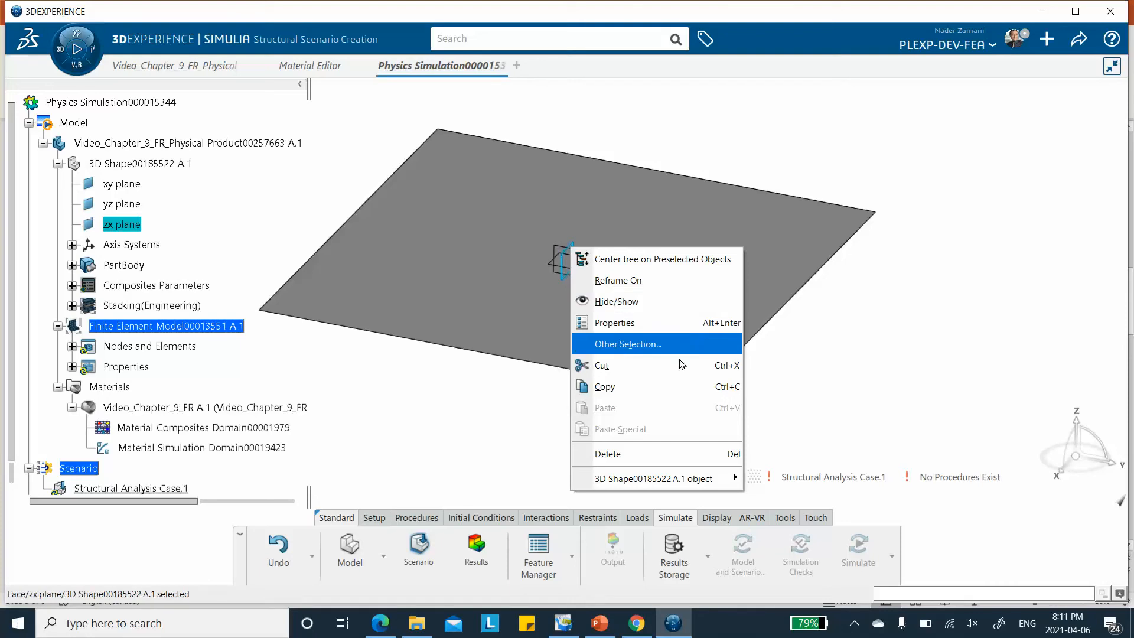
{"action": "left_click", "coordinate": [881, 400]}
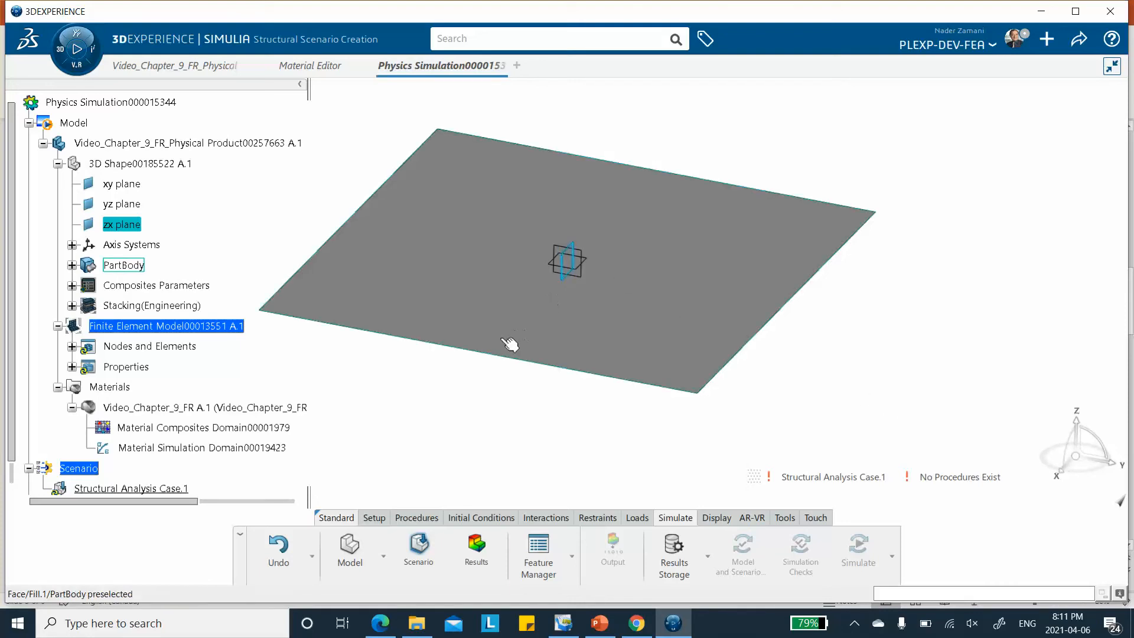
{"action": "left_click", "coordinate": [452, 418]}
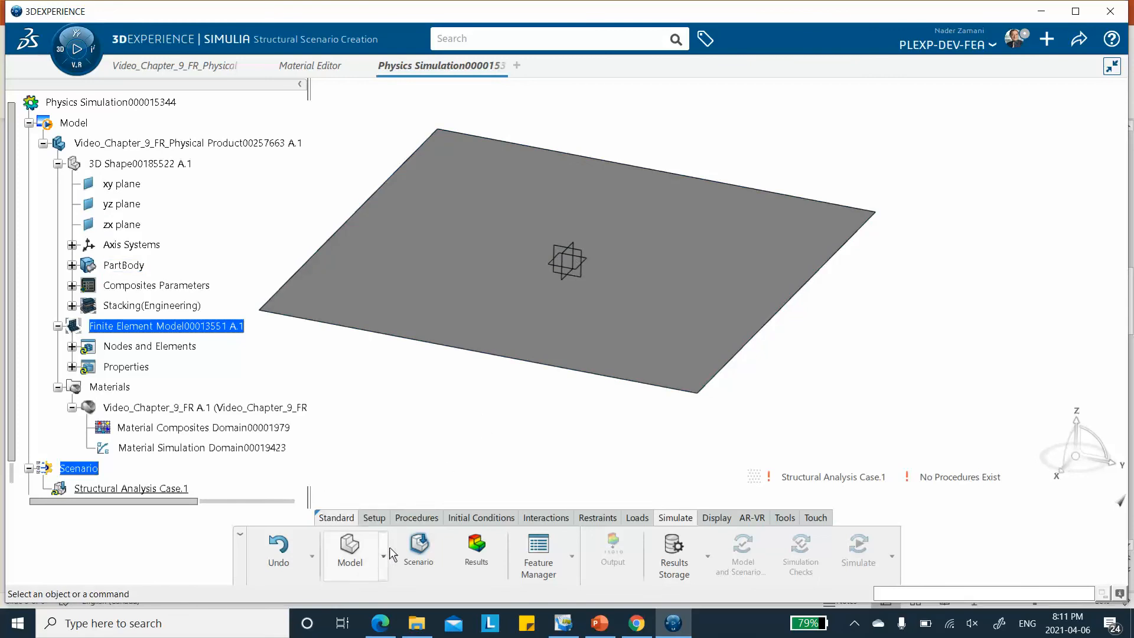
{"action": "left_click", "coordinate": [354, 552]}
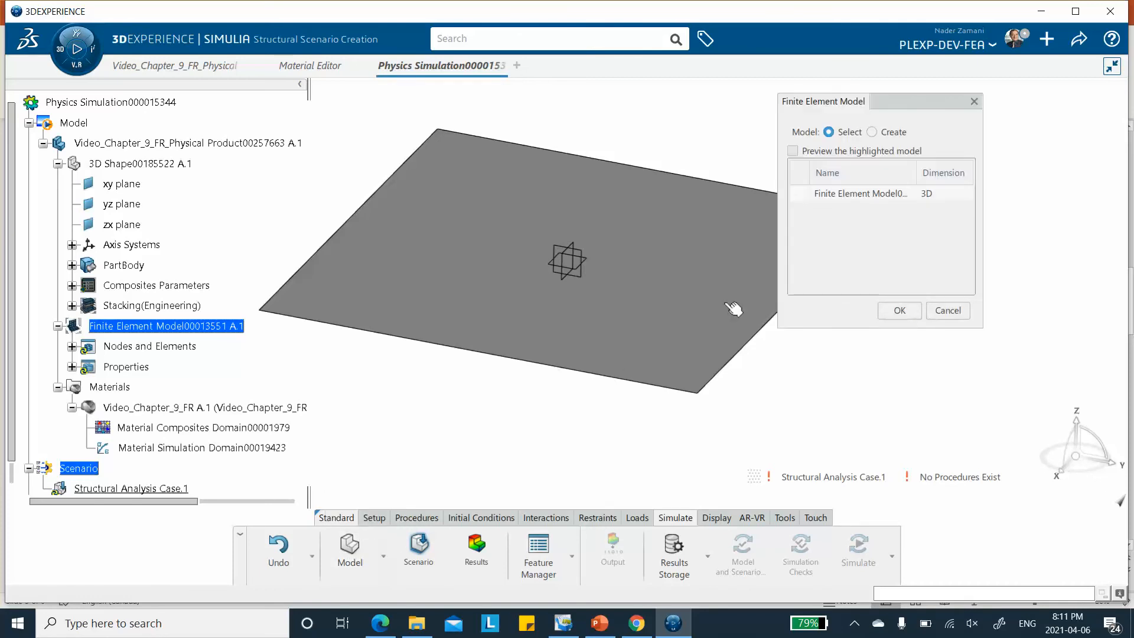
{"action": "left_click", "coordinate": [947, 311]}
{"action": "left_click", "coordinate": [383, 556]}
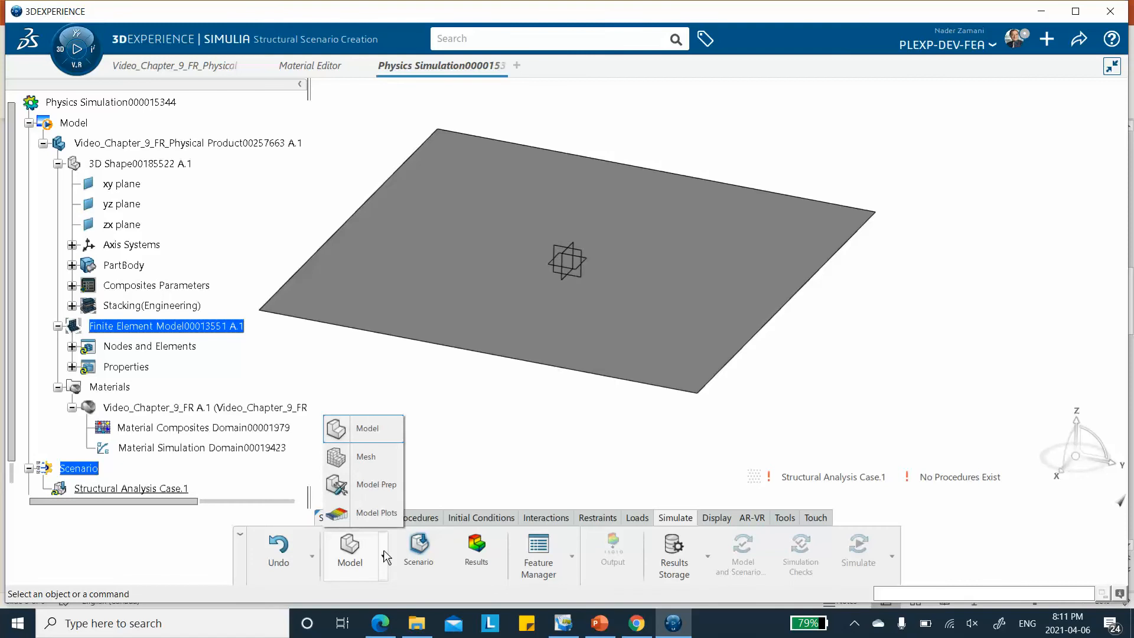
{"action": "left_click", "coordinate": [458, 451]}
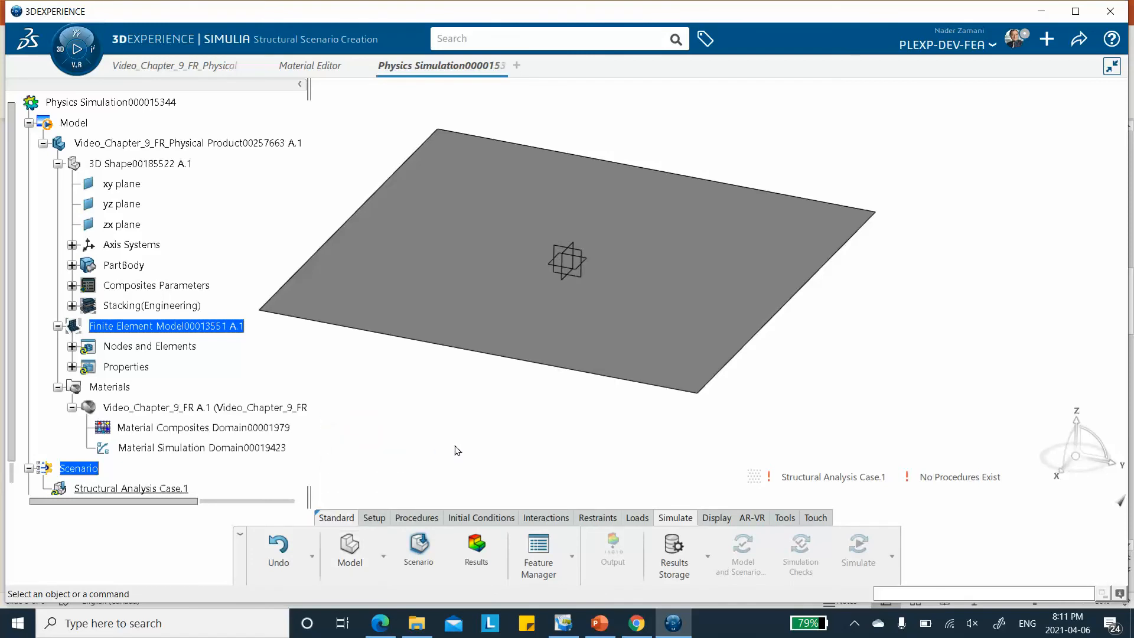
Switch to the model side of the simulation using the existing 3D Finite Element Model
{"action": "left_click", "coordinate": [384, 557]}
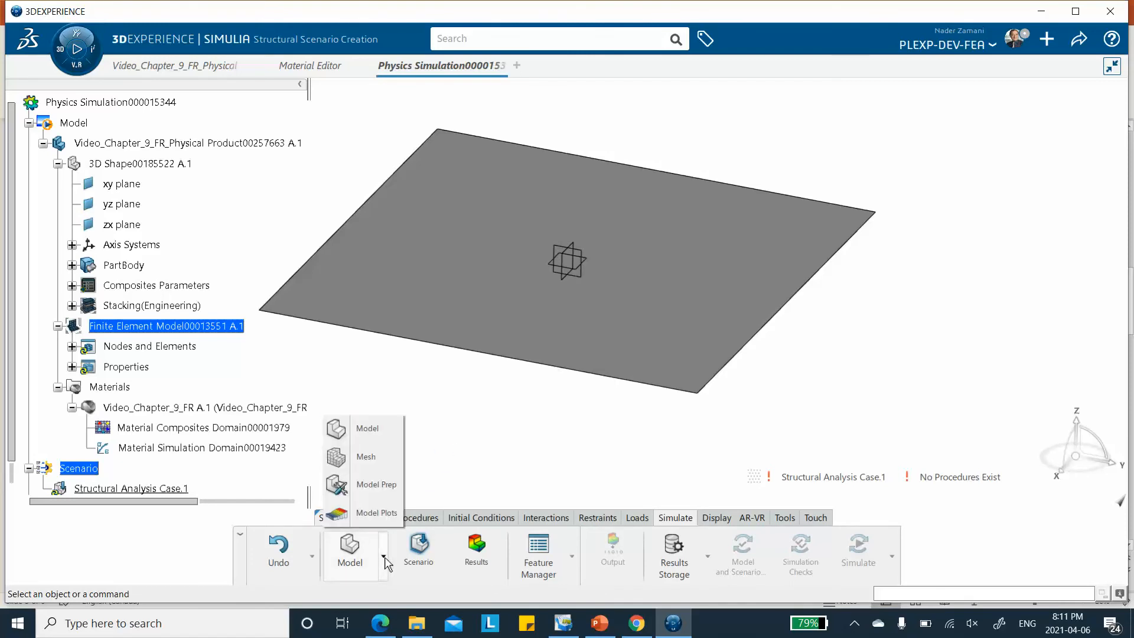
{"action": "left_click", "coordinate": [383, 430]}
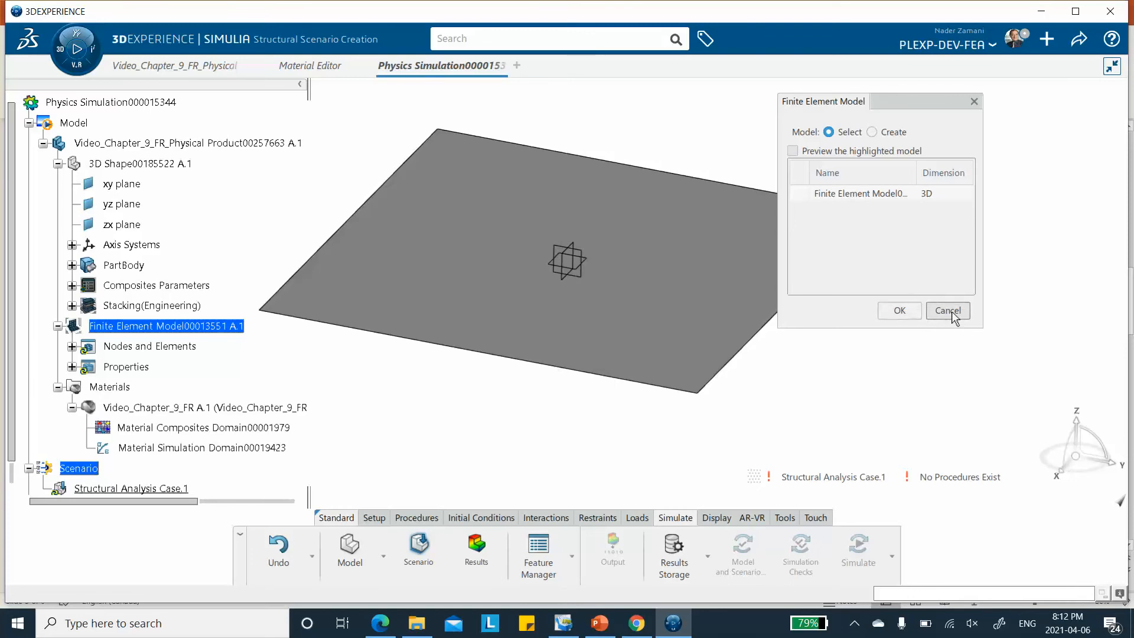
{"action": "left_click", "coordinate": [857, 193]}
{"action": "left_click", "coordinate": [900, 312]}
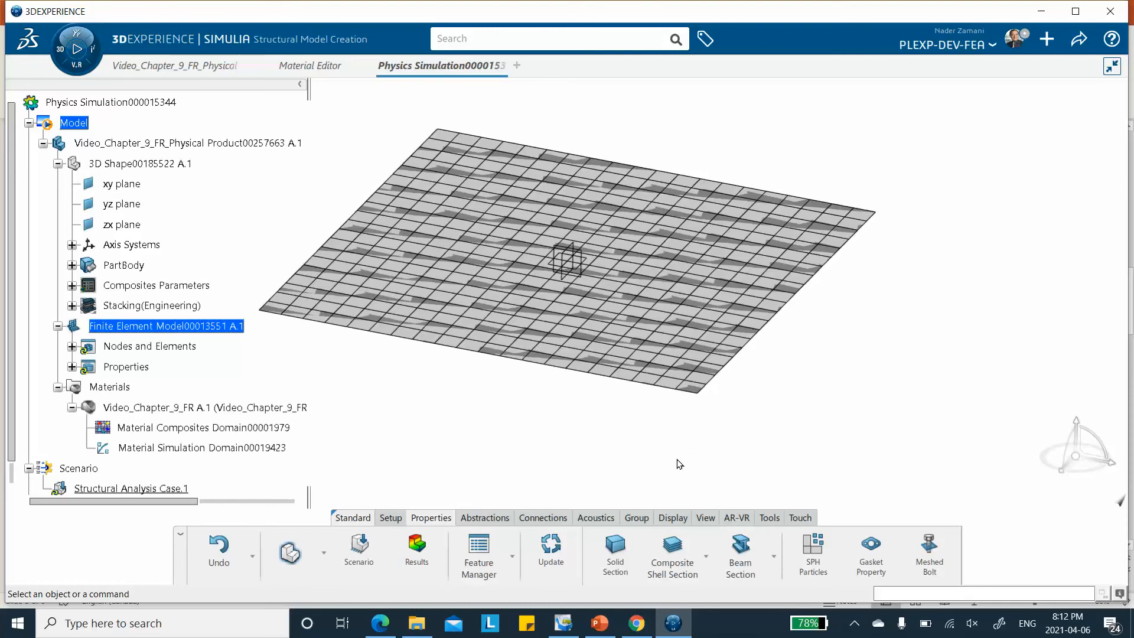
Create a manual node group containing the node at the plate's centre, with the 3D Shape shown to locate it
{"action": "left_click", "coordinate": [640, 523]}
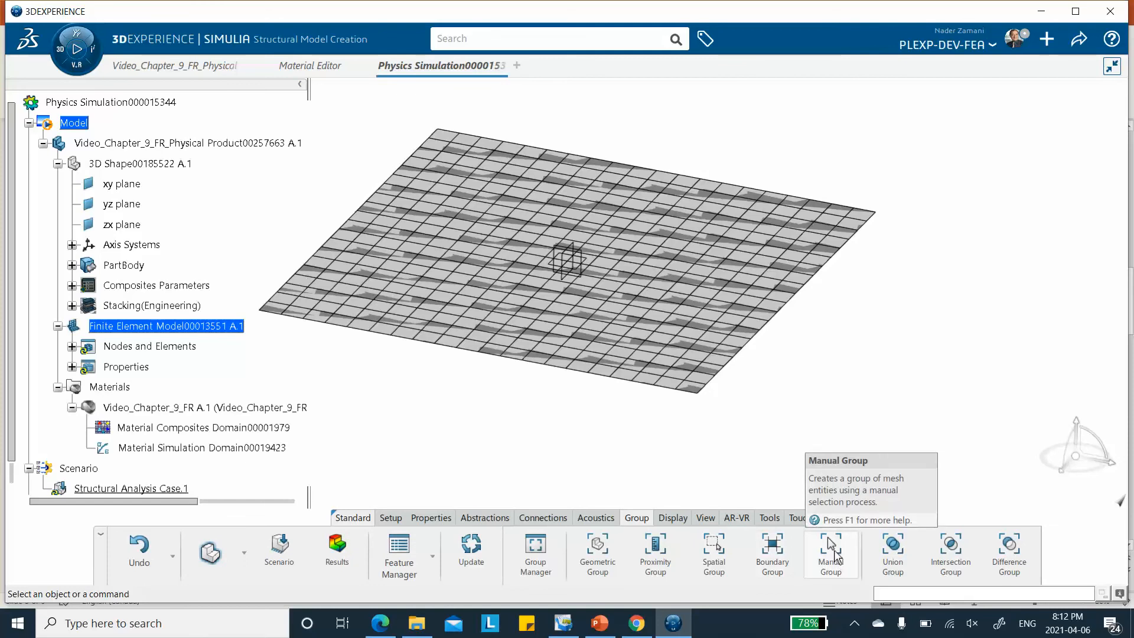
{"action": "left_click", "coordinate": [831, 550]}
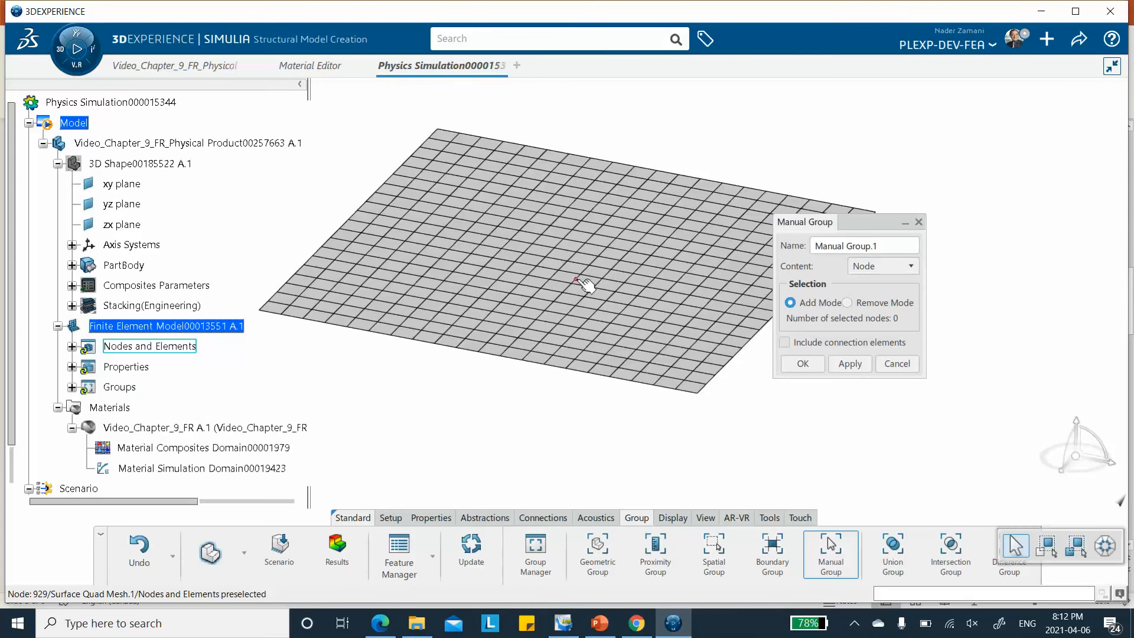
{"action": "right_click", "coordinate": [111, 167]}
{"action": "left_click", "coordinate": [137, 219]}
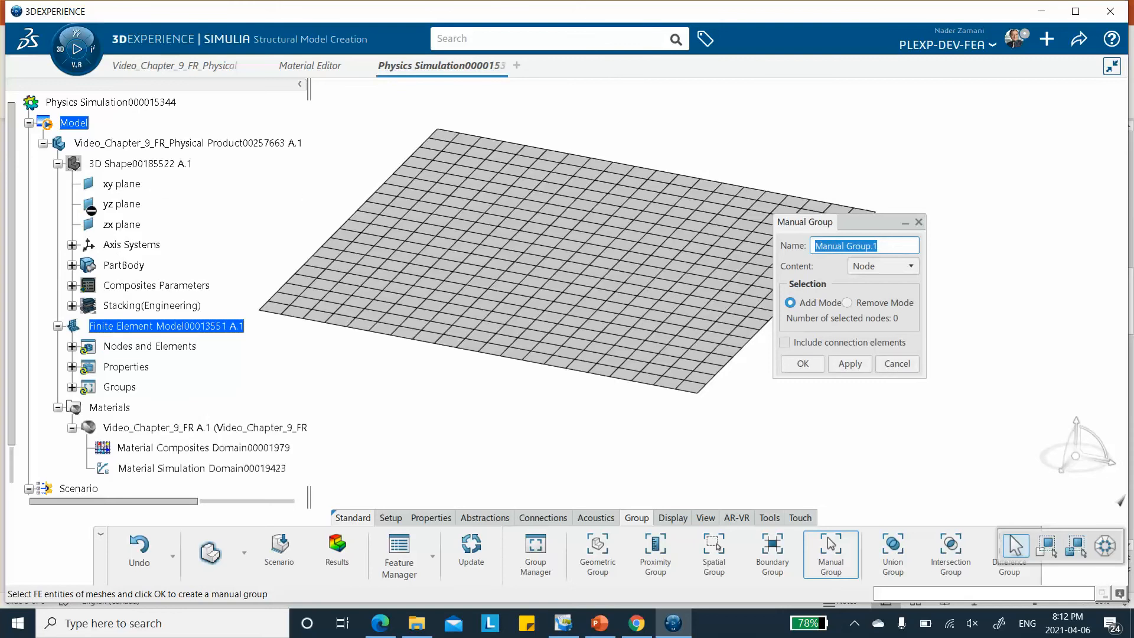
{"action": "right_click", "coordinate": [121, 164]}
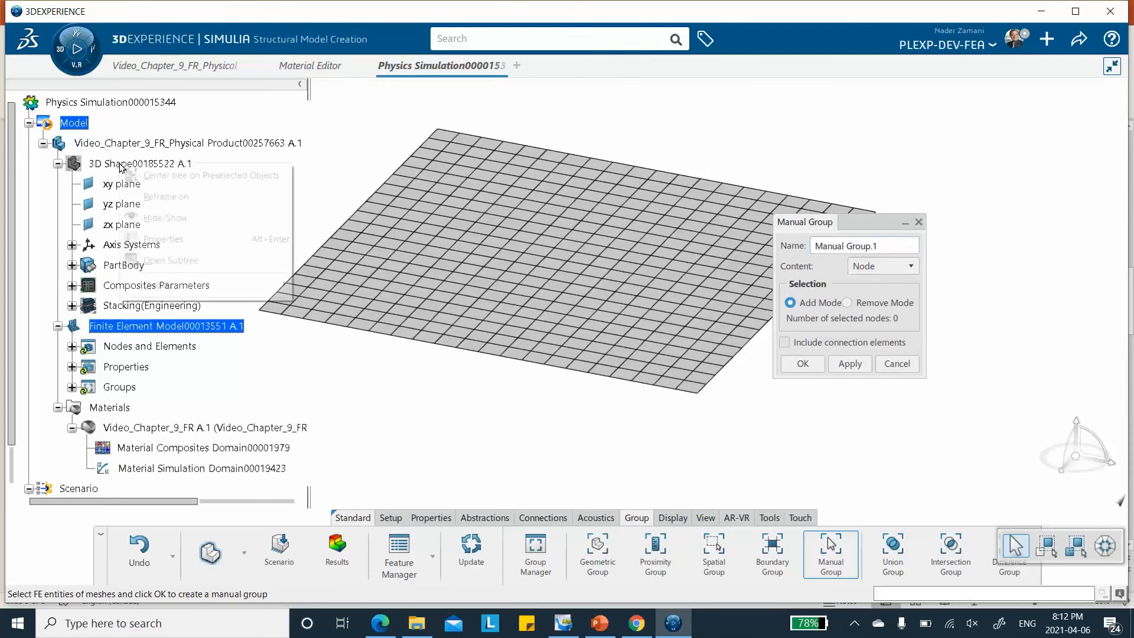
{"action": "left_click", "coordinate": [158, 218]}
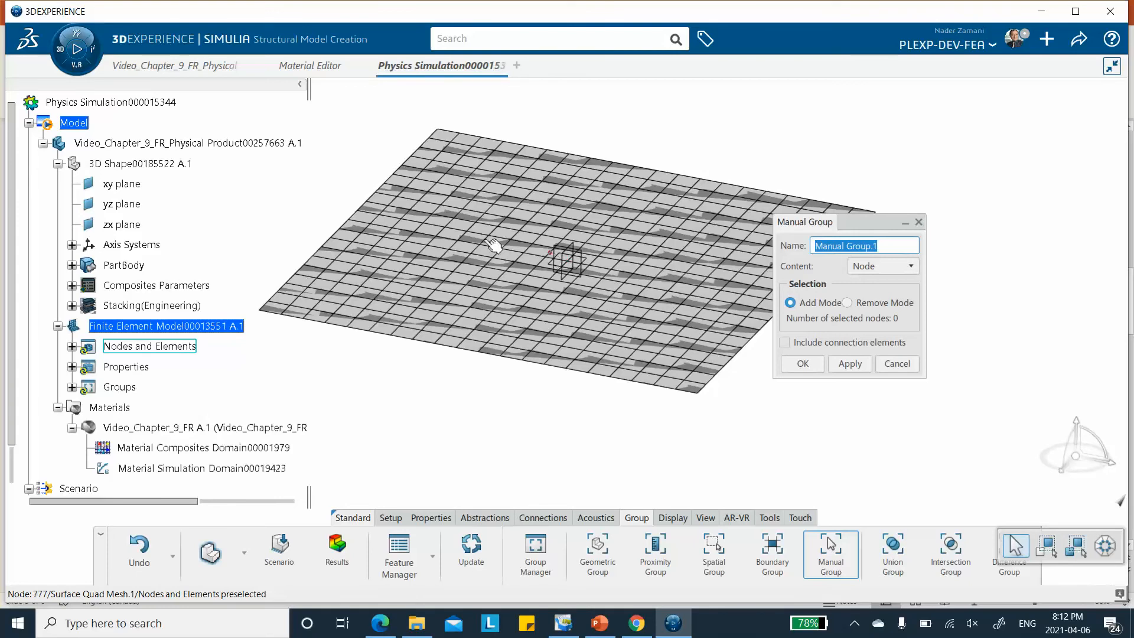
{"action": "left_click", "coordinate": [567, 259]}
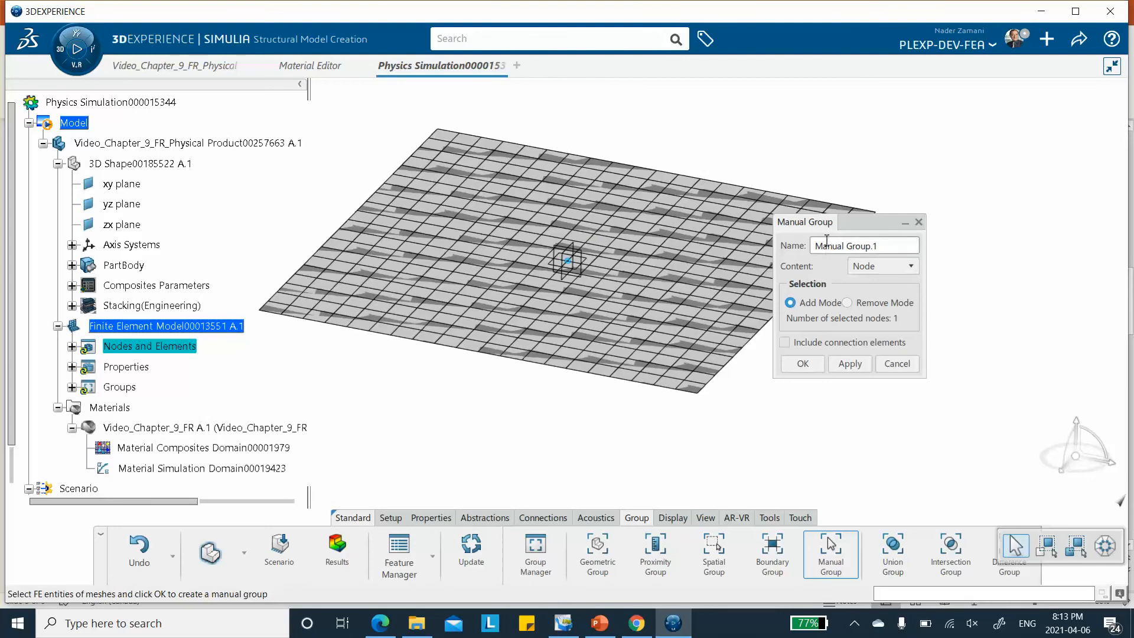
{"action": "left_click", "coordinate": [803, 364]}
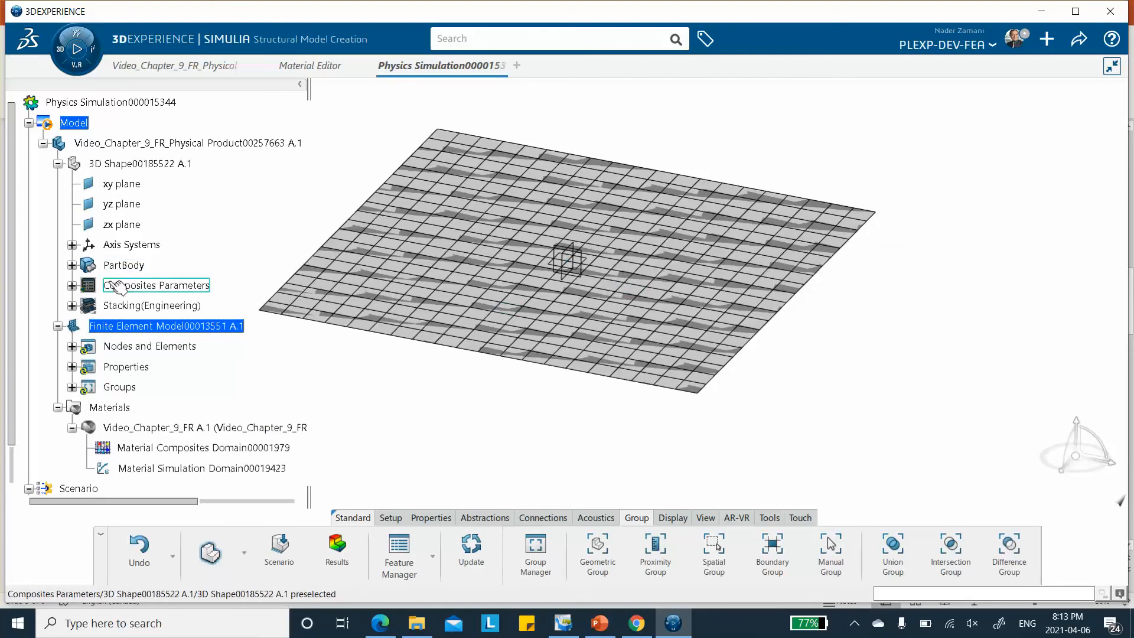
{"action": "left_click", "coordinate": [72, 387]}
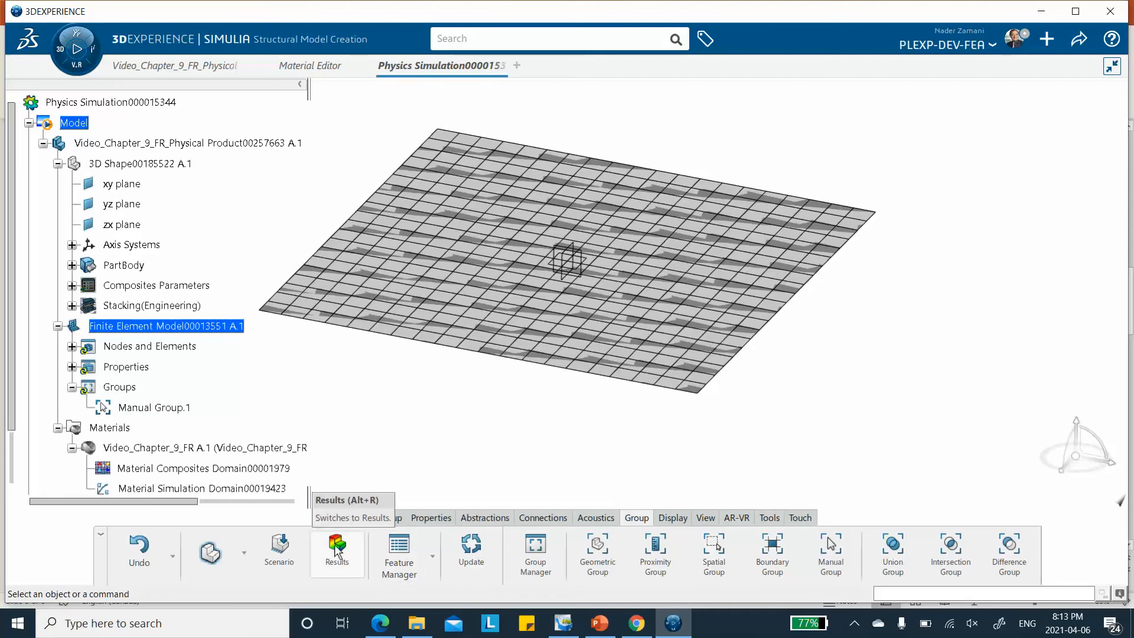
Return to the scenario and add a frequency step with the Lanczos solver and 10 modes
{"action": "left_click", "coordinate": [282, 552]}
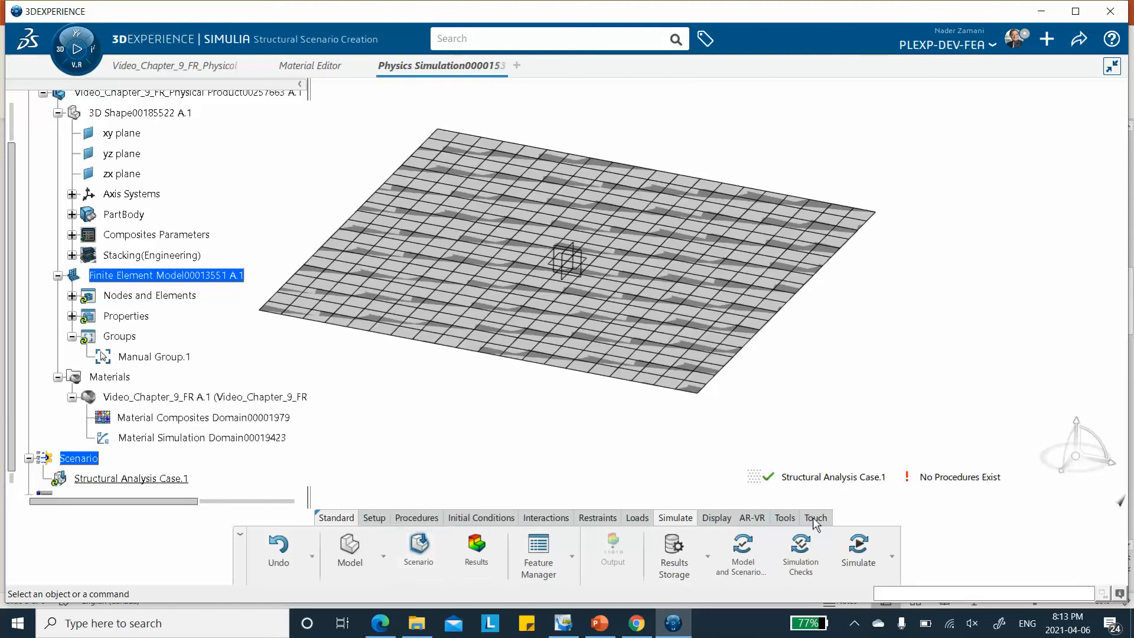
{"action": "left_click", "coordinate": [417, 518]}
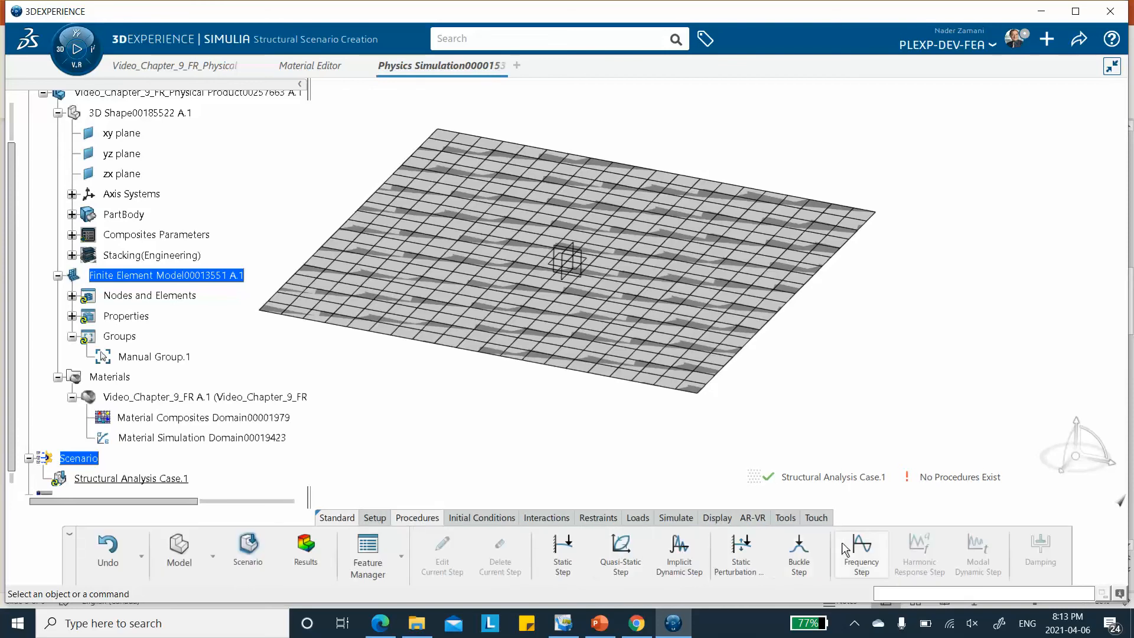
{"action": "left_click", "coordinate": [861, 558]}
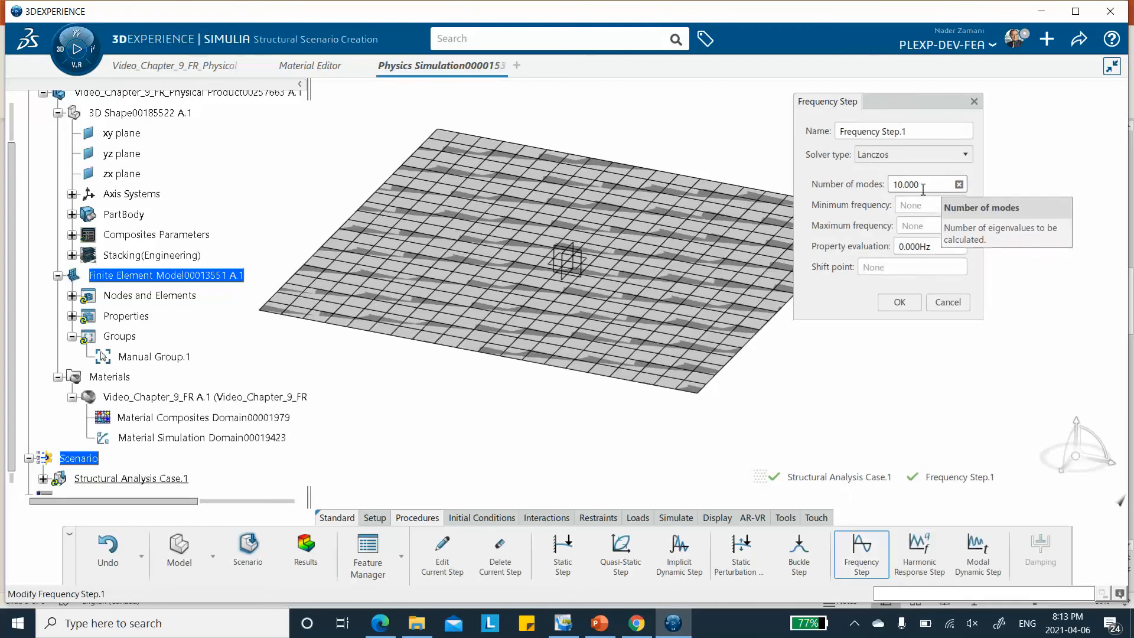
{"action": "left_click", "coordinate": [899, 301]}
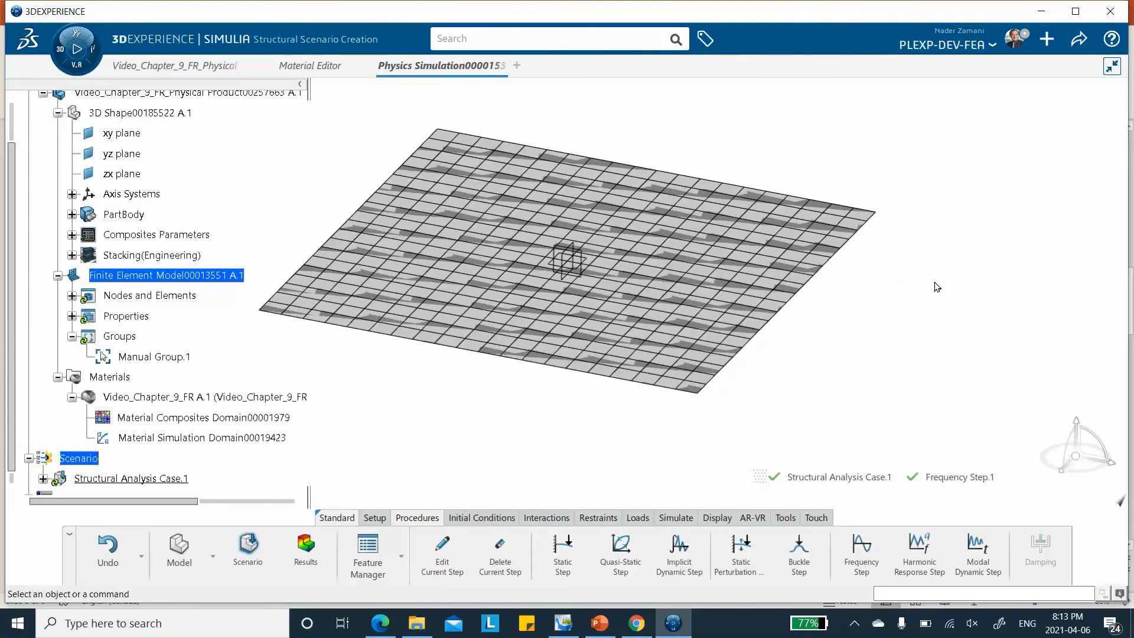
Hide the FE Model through Visualization Management and expand PartBody in the tree
{"action": "right_click", "coordinate": [908, 292]}
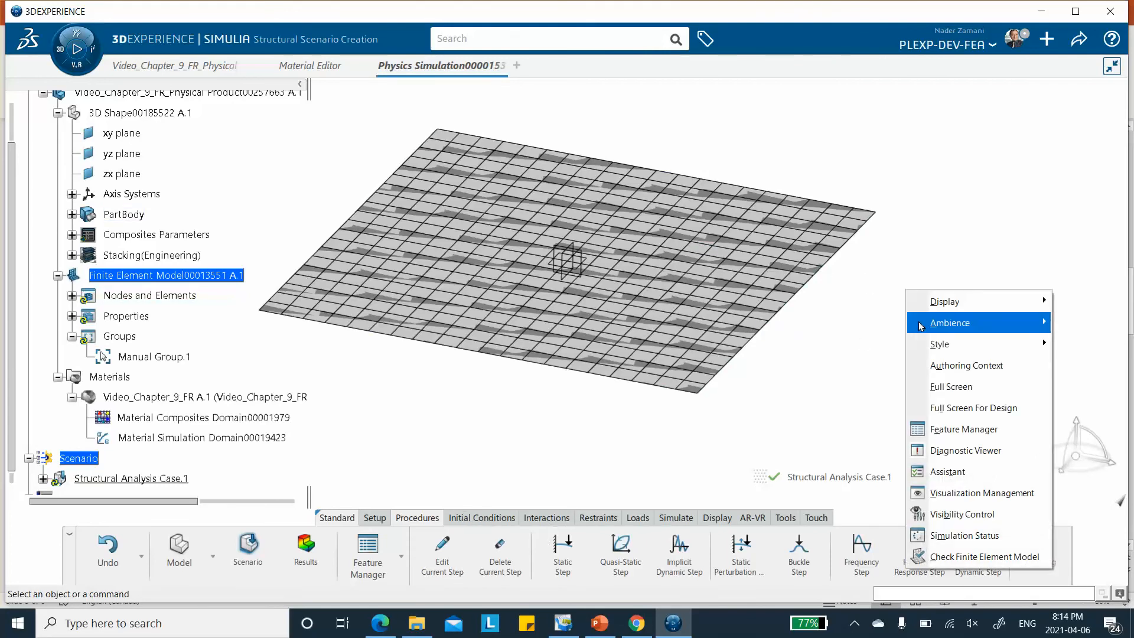
{"action": "mouse_move", "coordinate": [921, 325]}
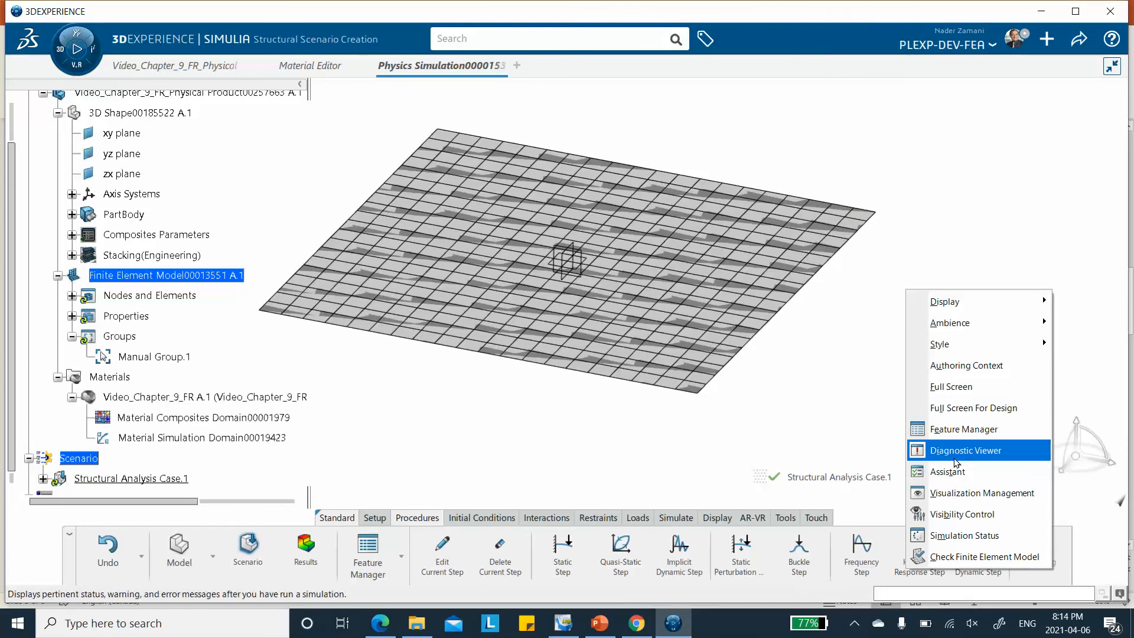
{"action": "left_click", "coordinate": [951, 494]}
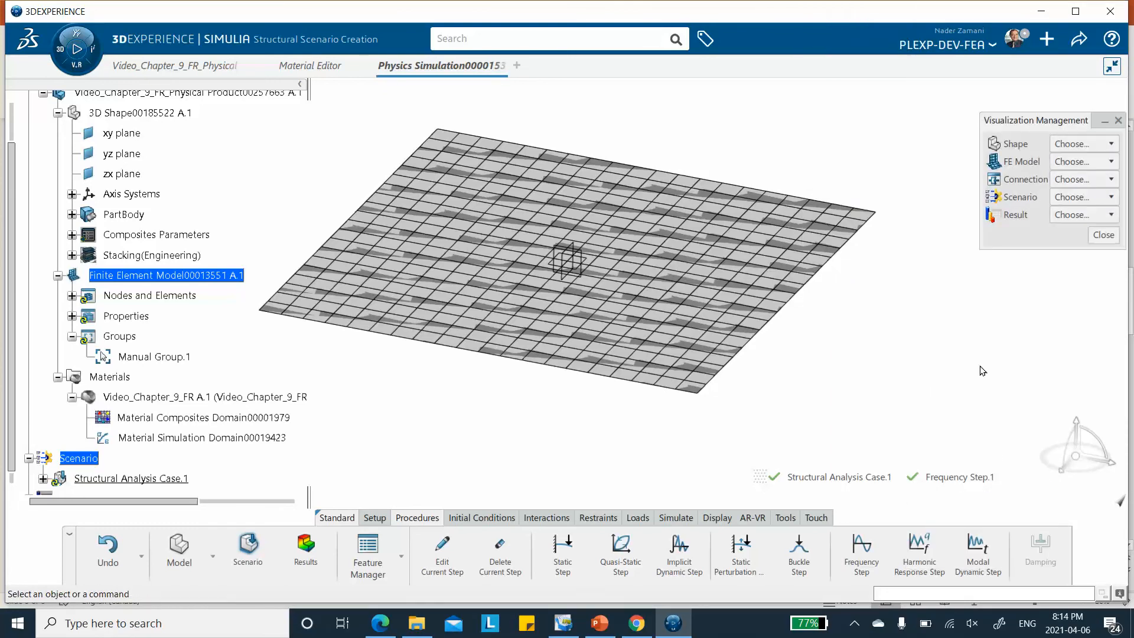
{"action": "left_click", "coordinate": [1084, 161]}
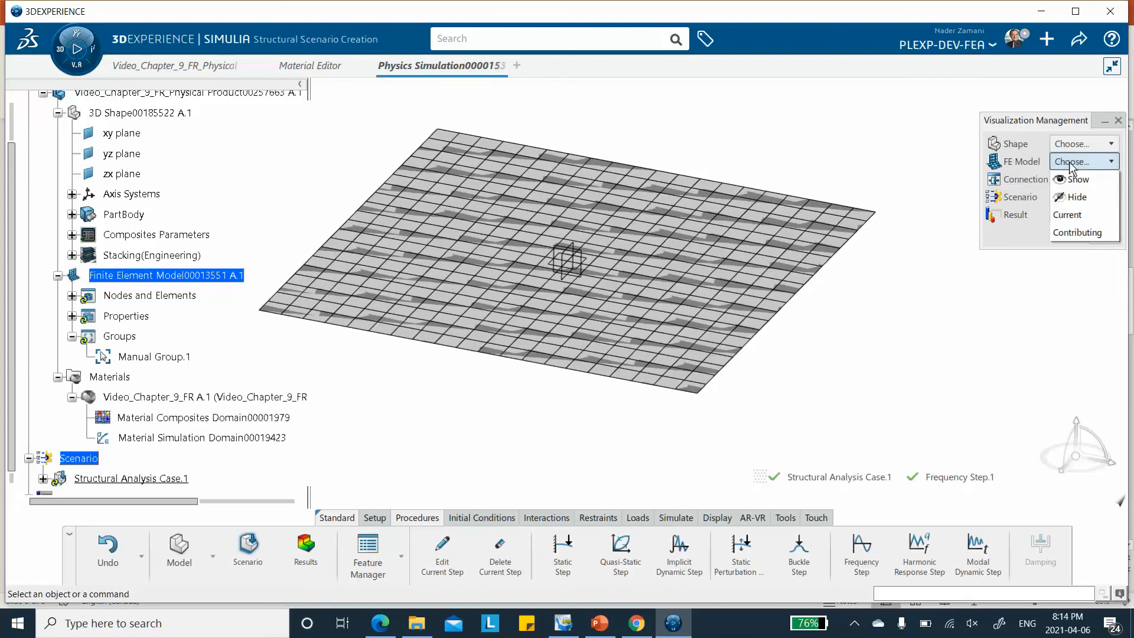
{"action": "left_click", "coordinate": [1073, 198]}
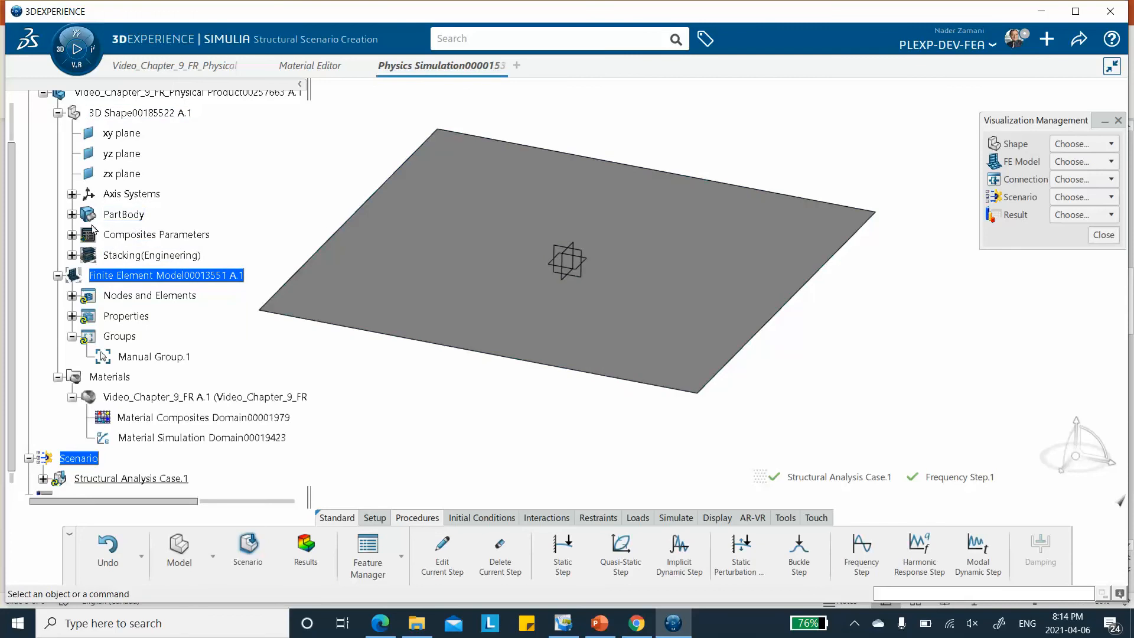
{"action": "left_click", "coordinate": [72, 214]}
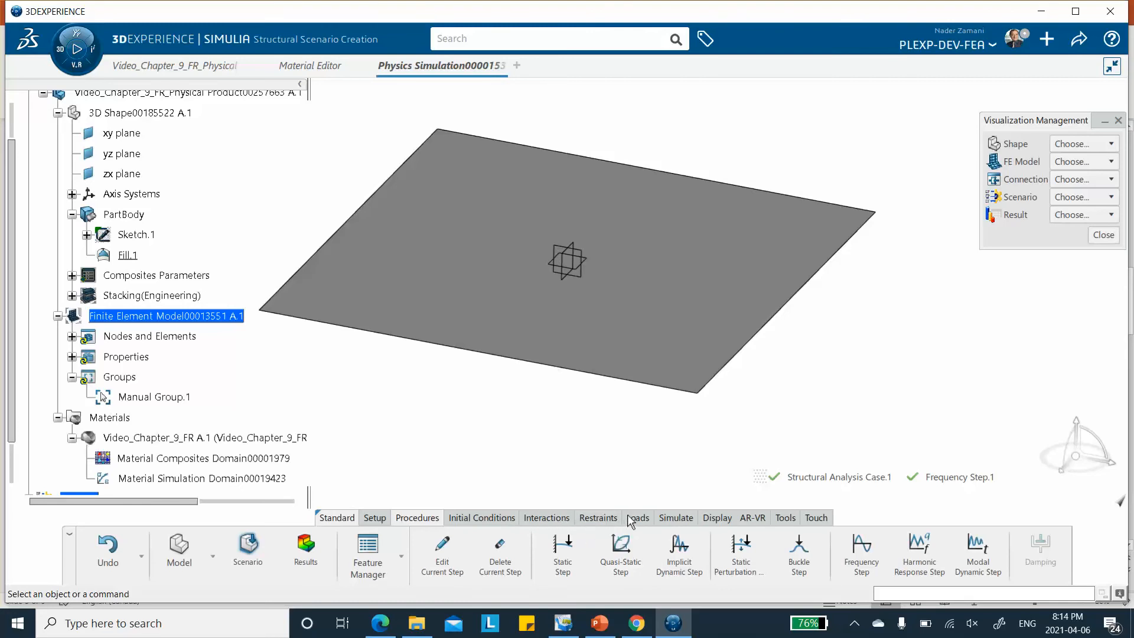
Apply a clamp restraint to all four edges of the plate
{"action": "left_click", "coordinate": [598, 518]}
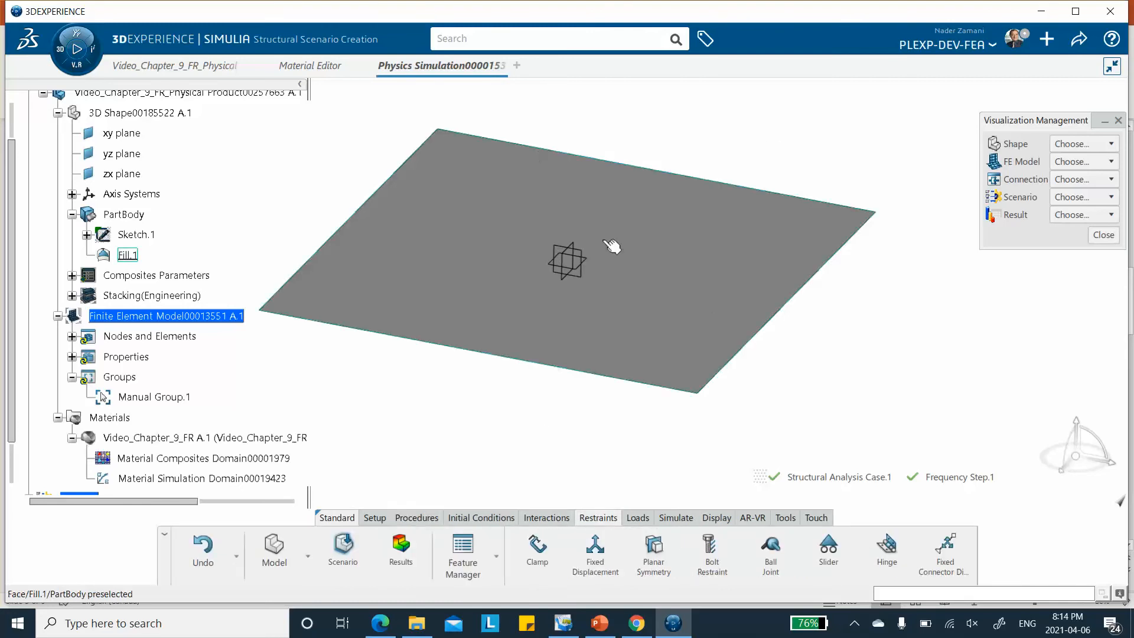
{"action": "left_click", "coordinate": [537, 552]}
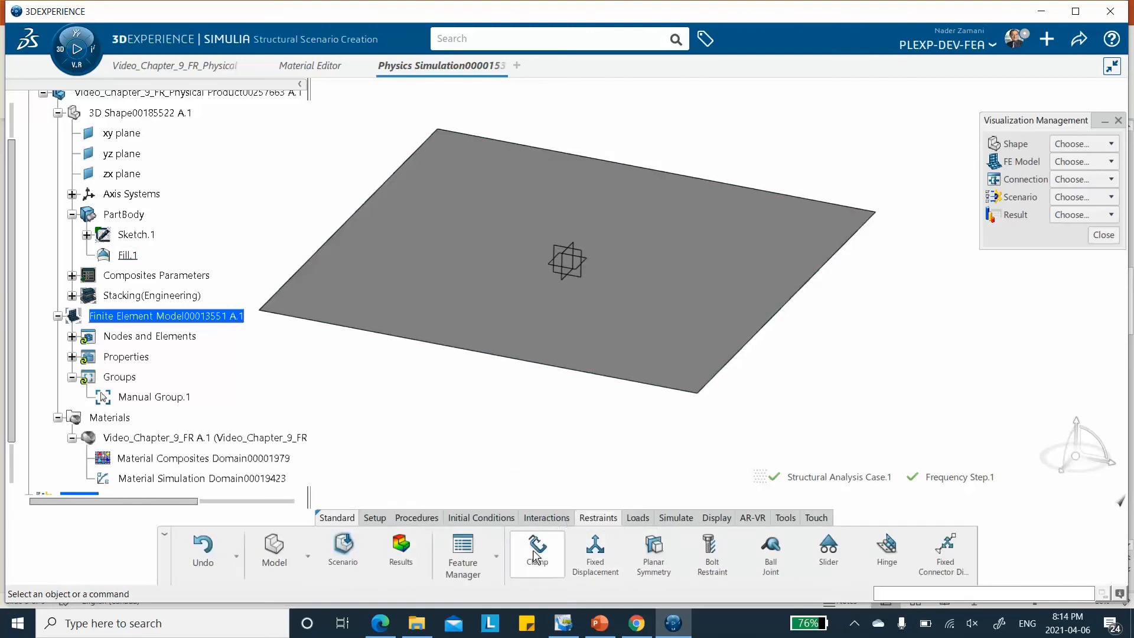
{"action": "left_click", "coordinate": [562, 370]}
{"action": "left_click", "coordinate": [808, 288]}
{"action": "left_click", "coordinate": [644, 167]}
{"action": "left_click", "coordinate": [357, 204]}
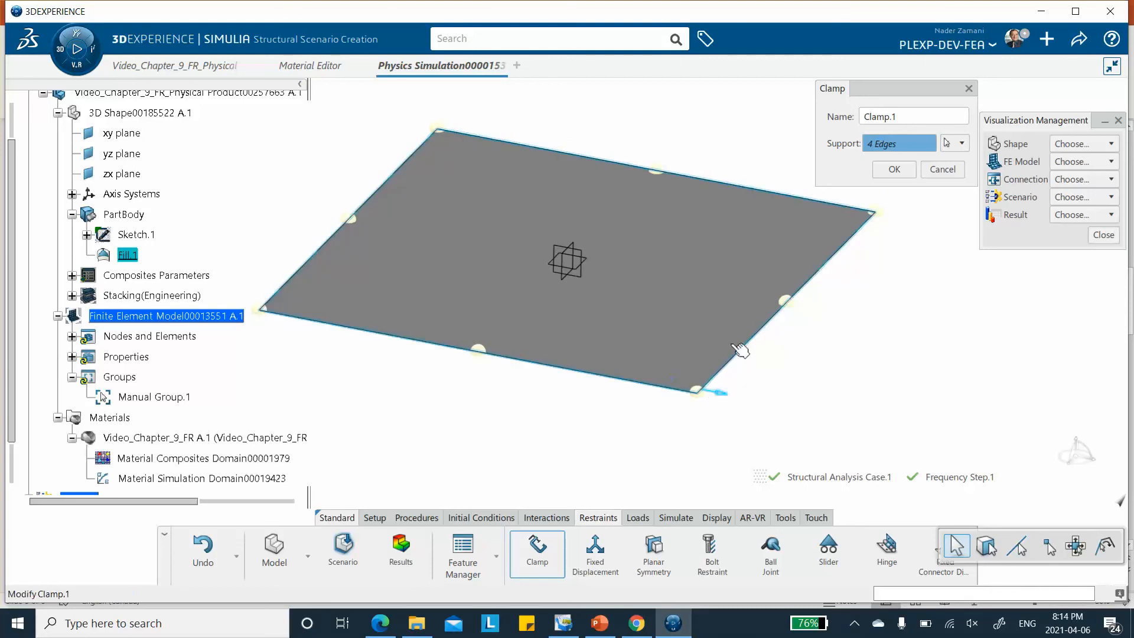
{"action": "left_click", "coordinate": [894, 169]}
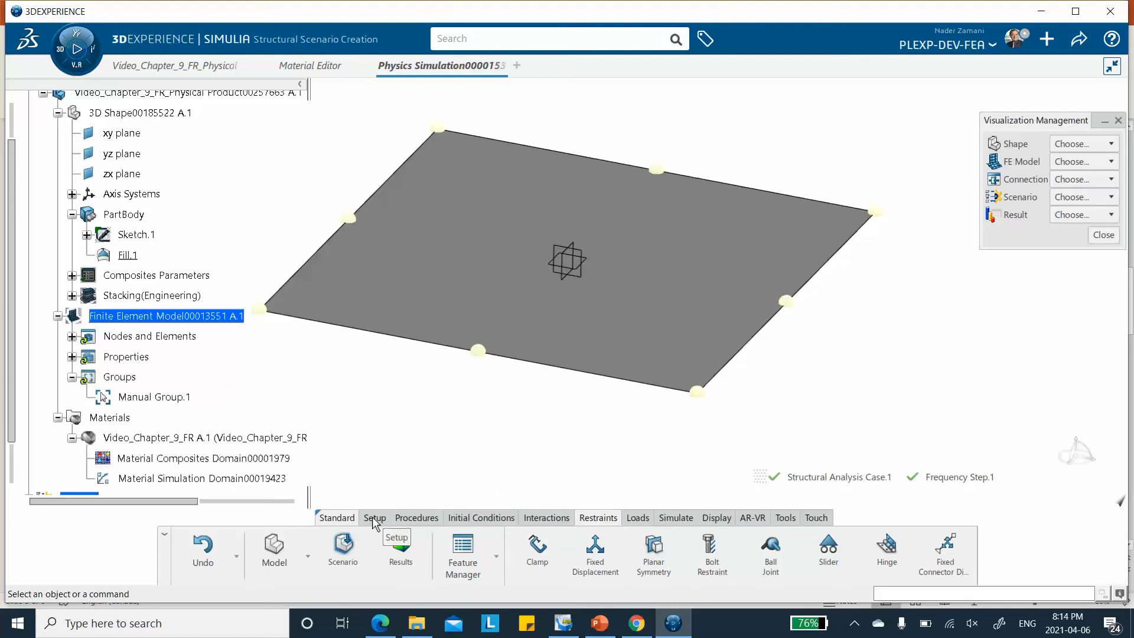
Add a harmonic response step with a linear frequency-increment interval from 100 to 300 Hz and an increment of 1
{"action": "left_click", "coordinate": [411, 519]}
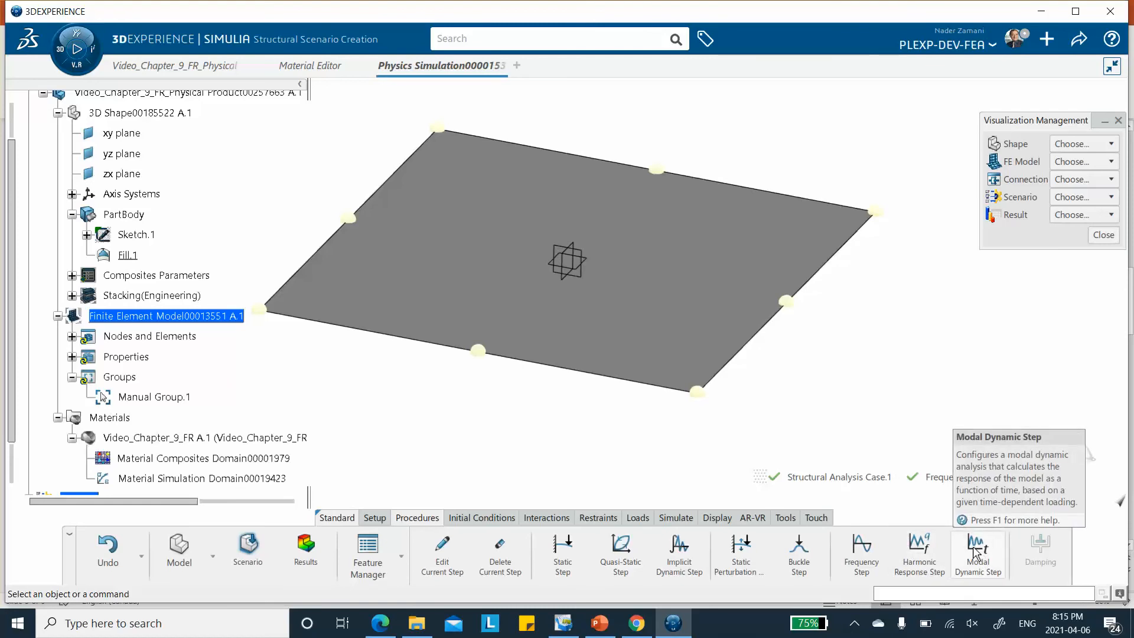
{"action": "left_click", "coordinate": [924, 559]}
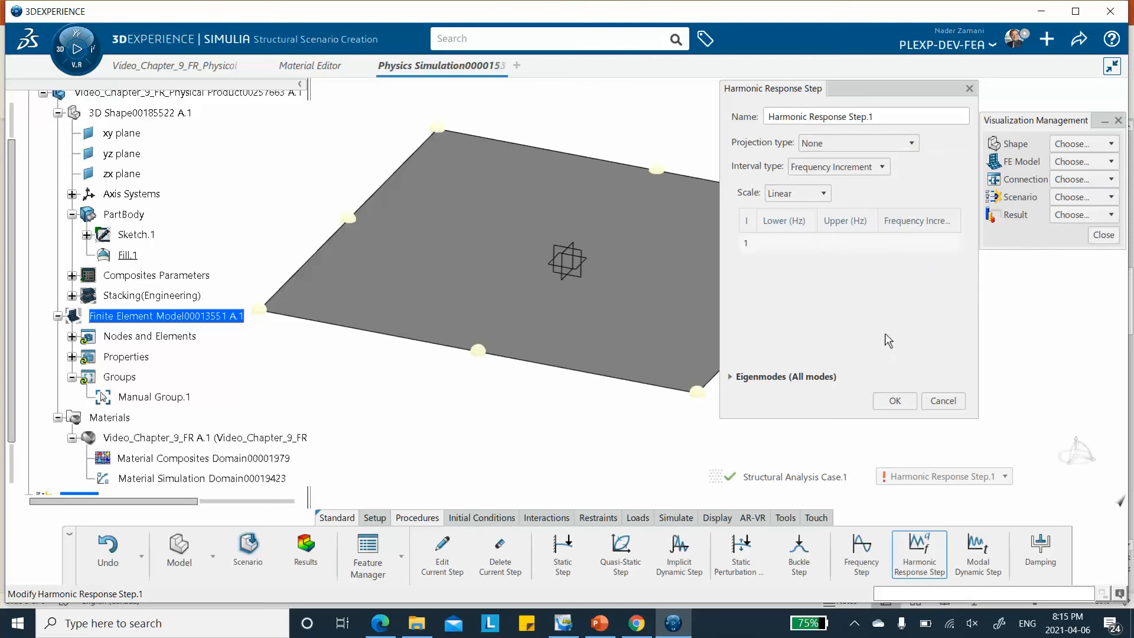
{"action": "left_click", "coordinate": [849, 242]}
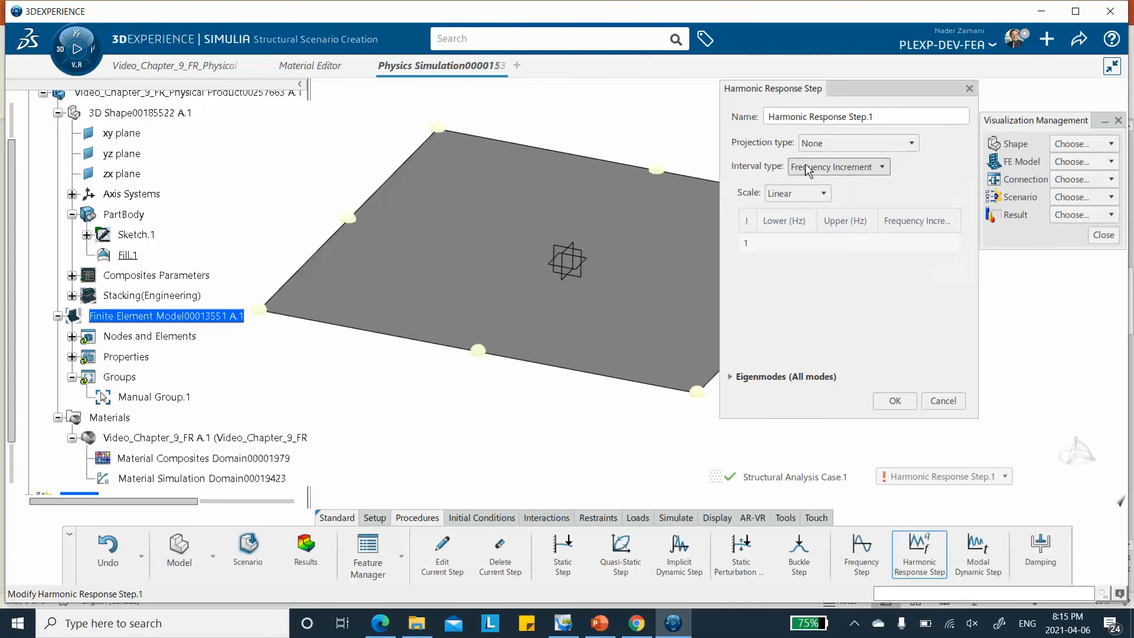
{"action": "left_click", "coordinate": [780, 243]}
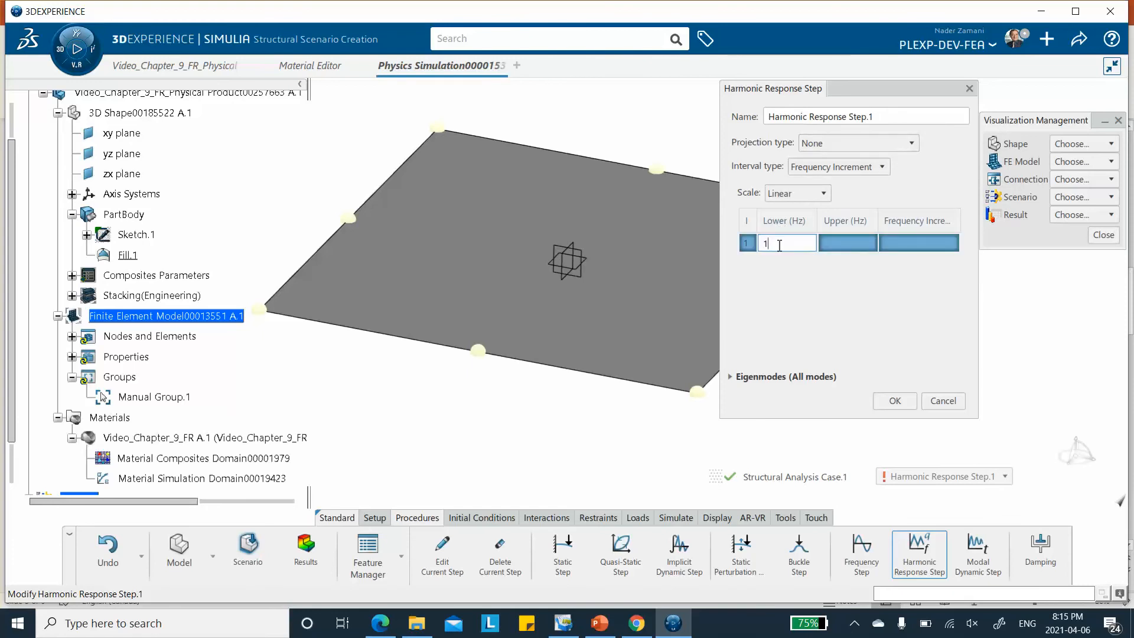
{"action": "left_click", "coordinate": [839, 239]}
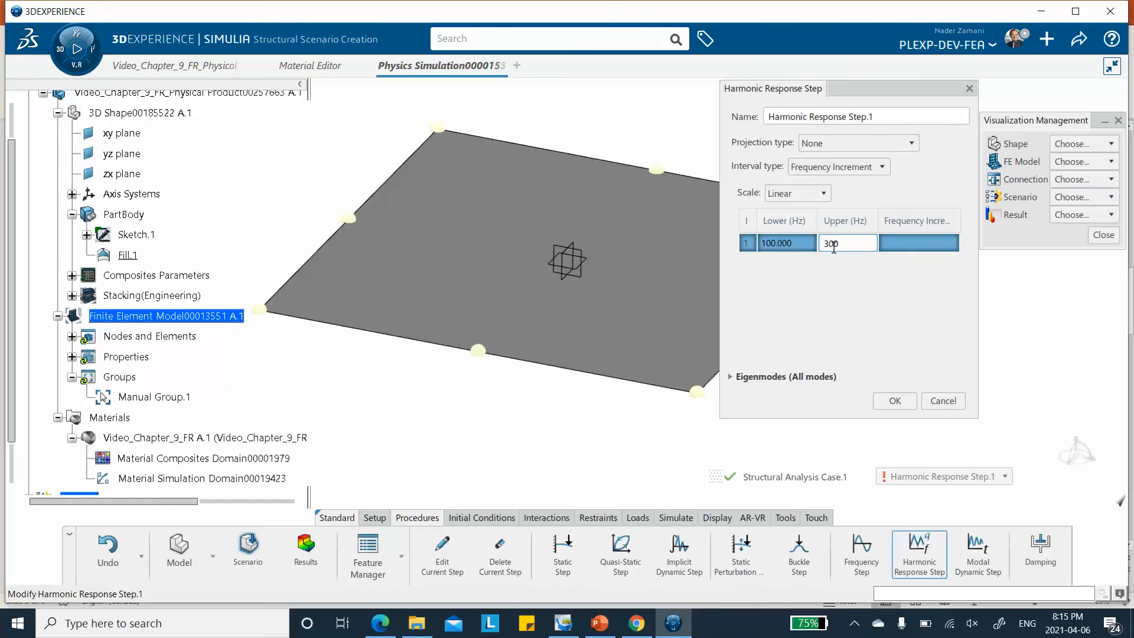
{"action": "left_click", "coordinate": [899, 243]}
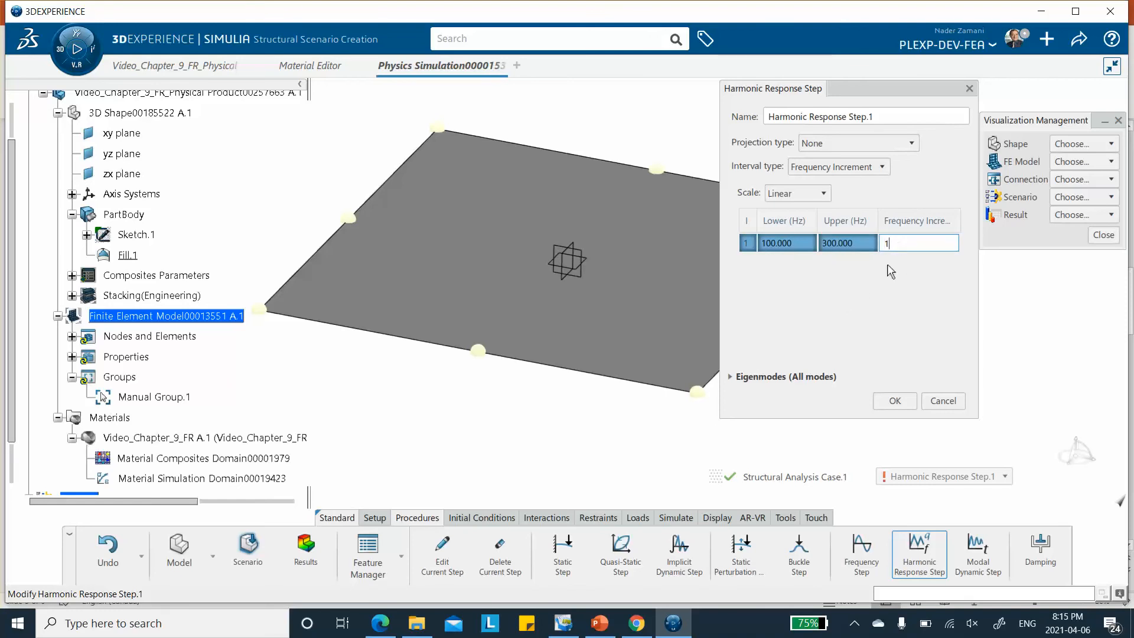
{"action": "type", "text": "1"}
{"action": "left_click", "coordinate": [873, 285]}
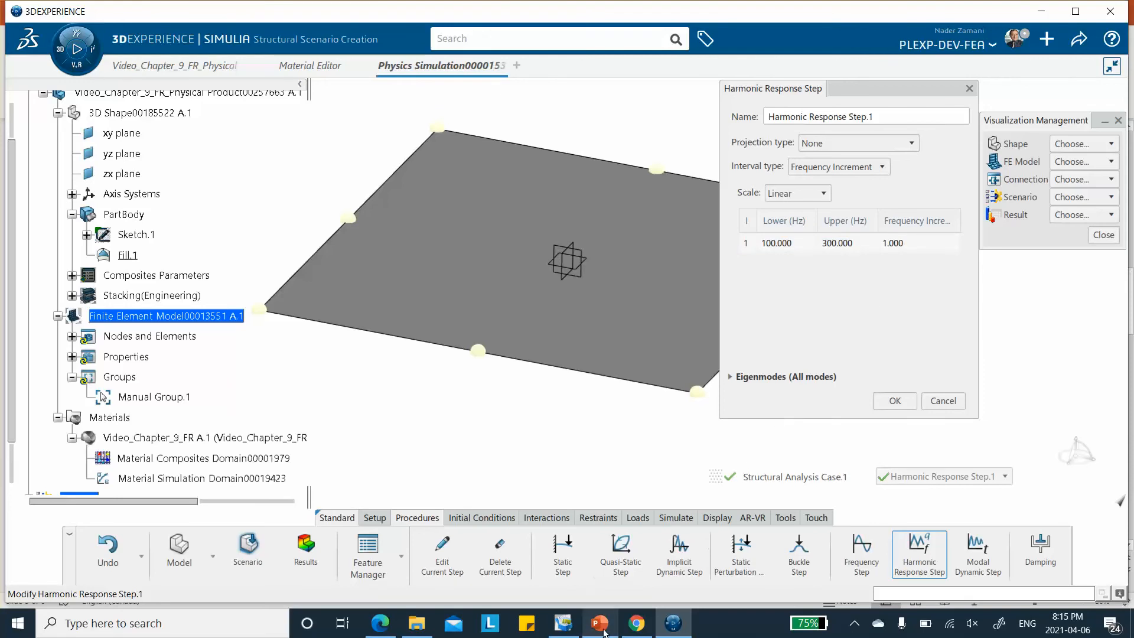
Check the excitation frequency range on slide 4 in PowerPoint, return to 3DEXPERIENCE and confirm the harmonic response step
{"action": "left_click", "coordinate": [598, 625]}
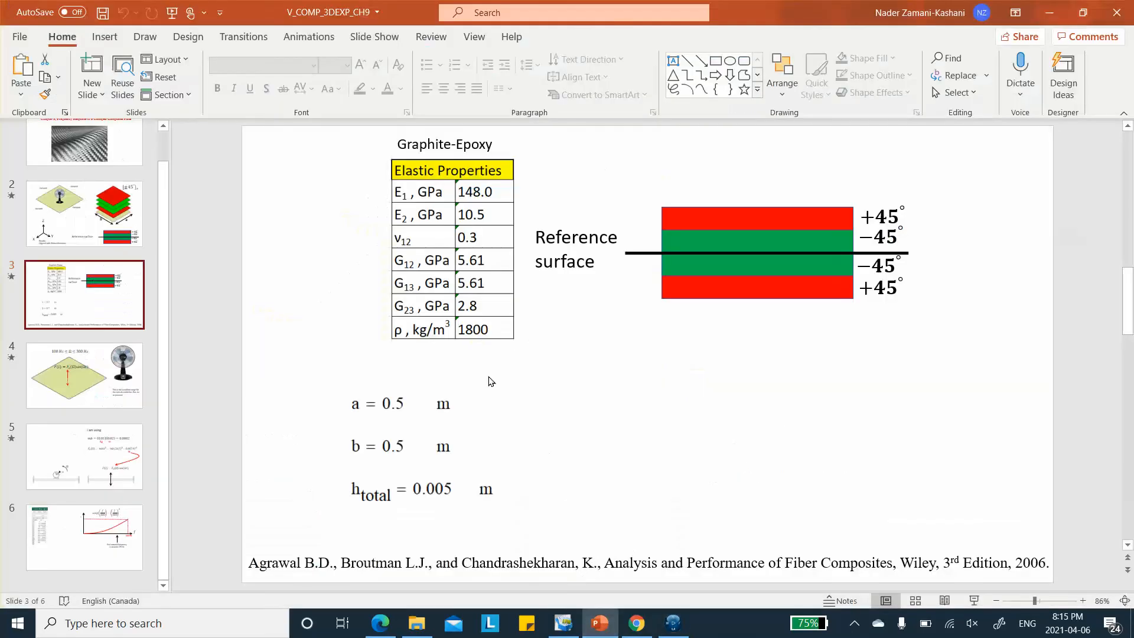
{"action": "left_click", "coordinate": [95, 371]}
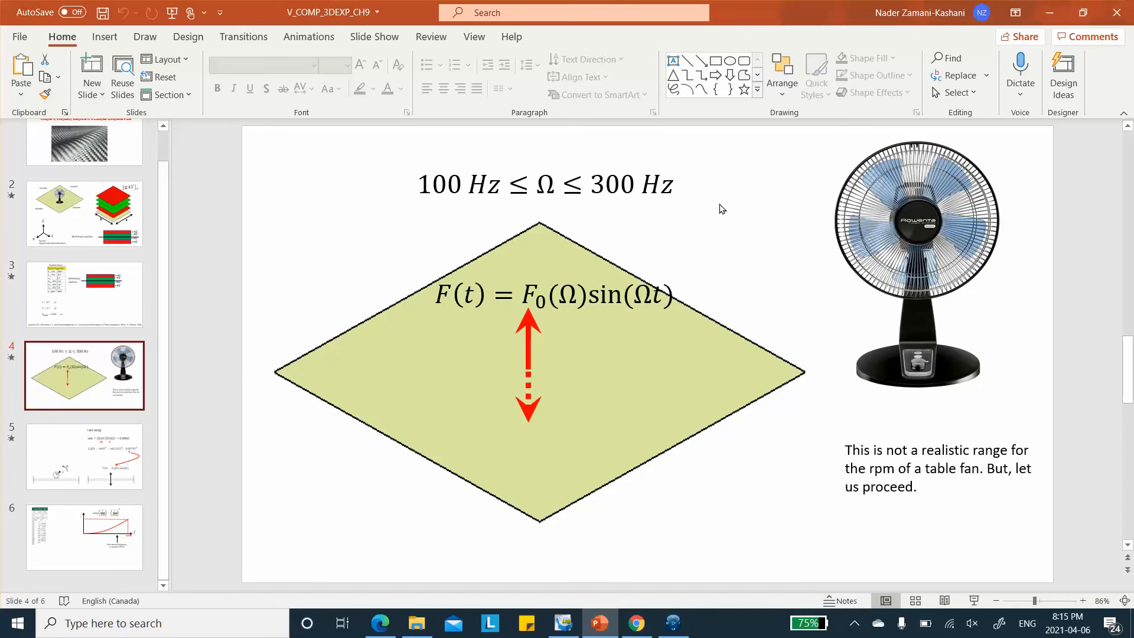
{"action": "left_click", "coordinate": [1054, 15]}
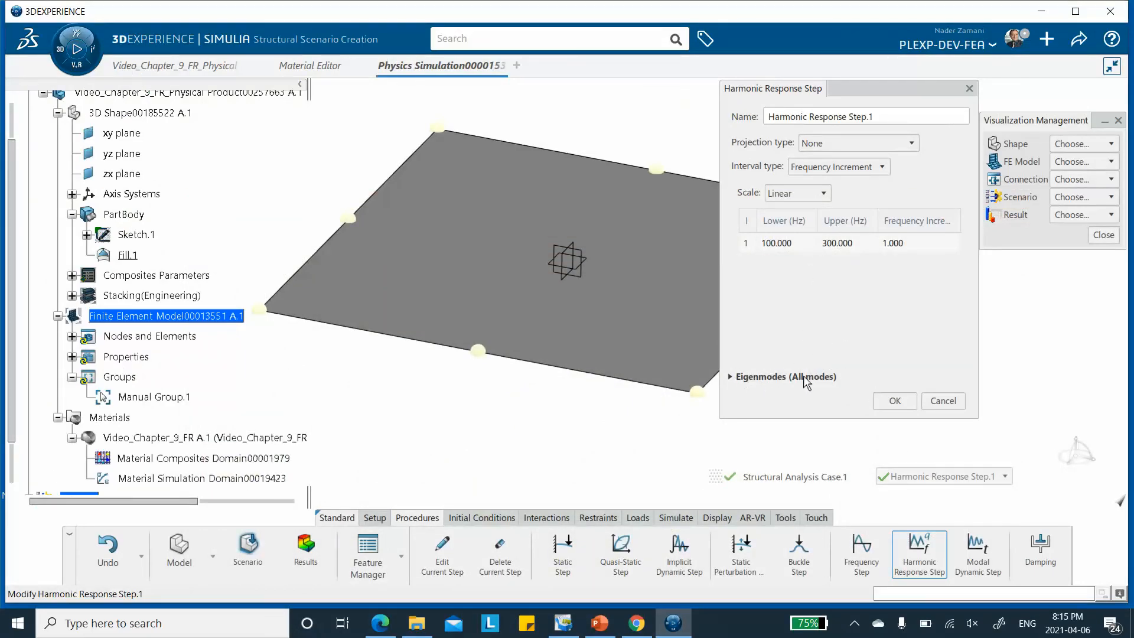
{"action": "left_click", "coordinate": [894, 402]}
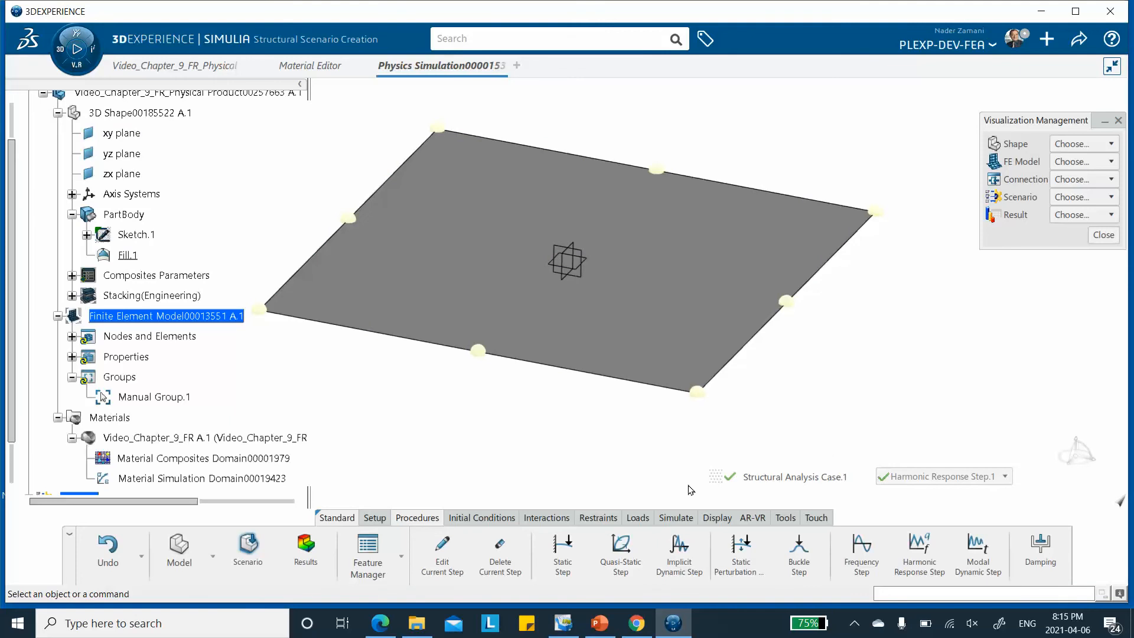
{"action": "left_click", "coordinate": [635, 519]}
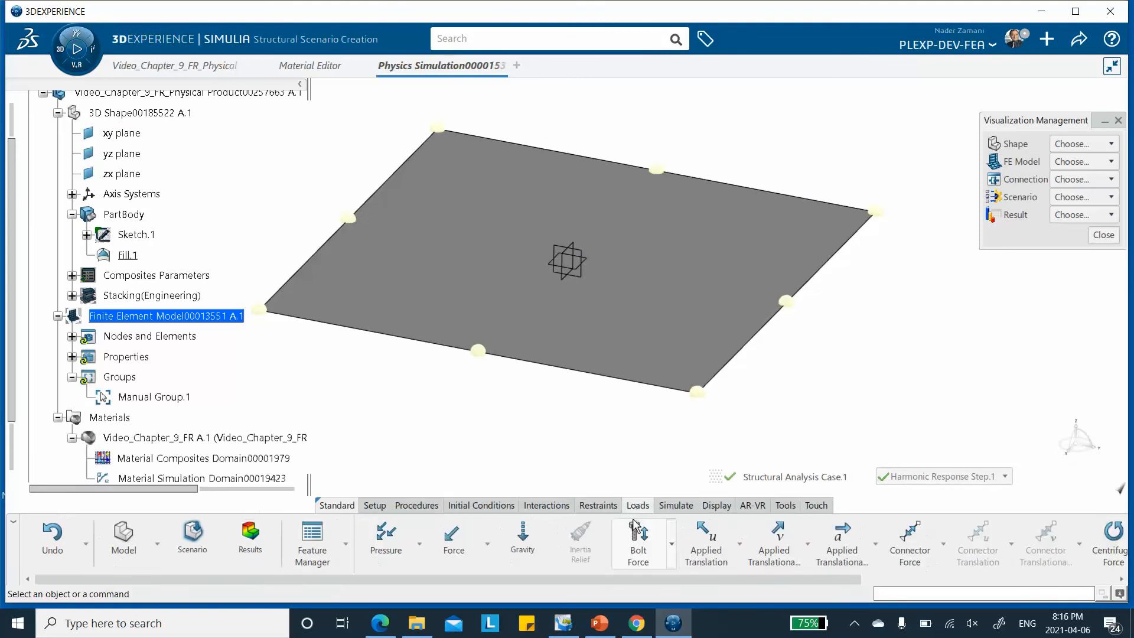
{"action": "left_click", "coordinate": [487, 544]}
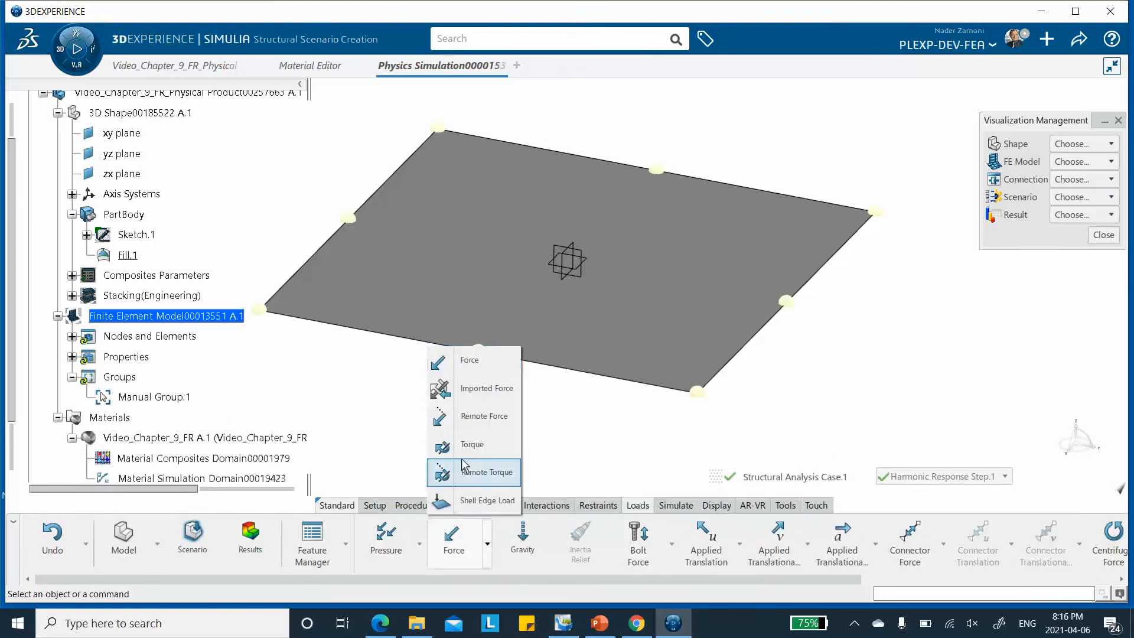
{"action": "left_click", "coordinate": [467, 361]}
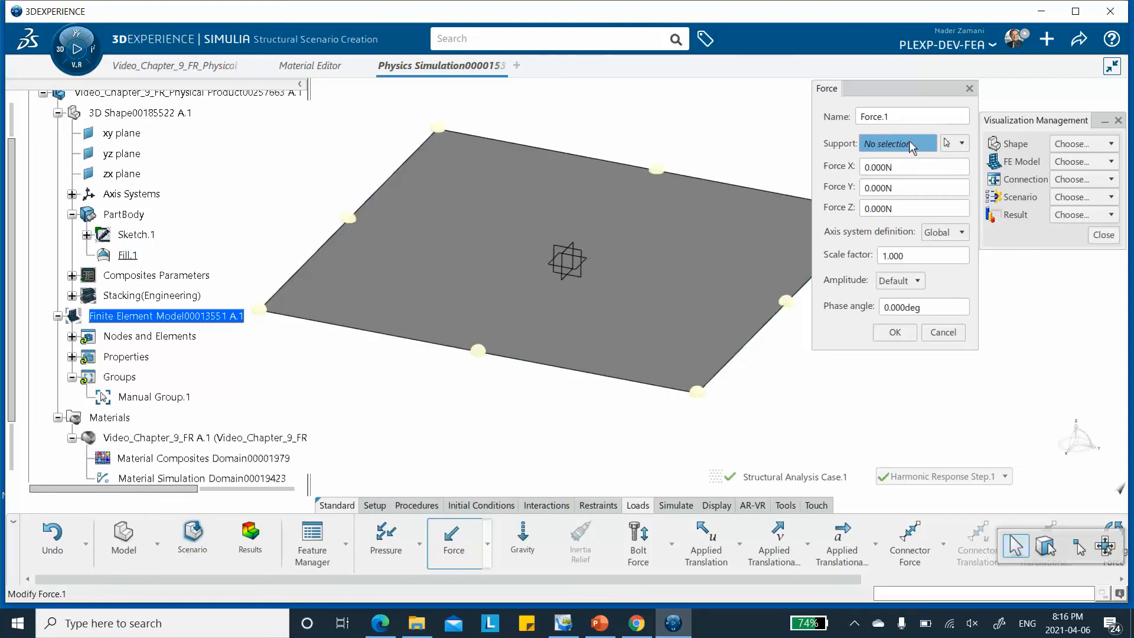
{"action": "left_click", "coordinate": [962, 143]}
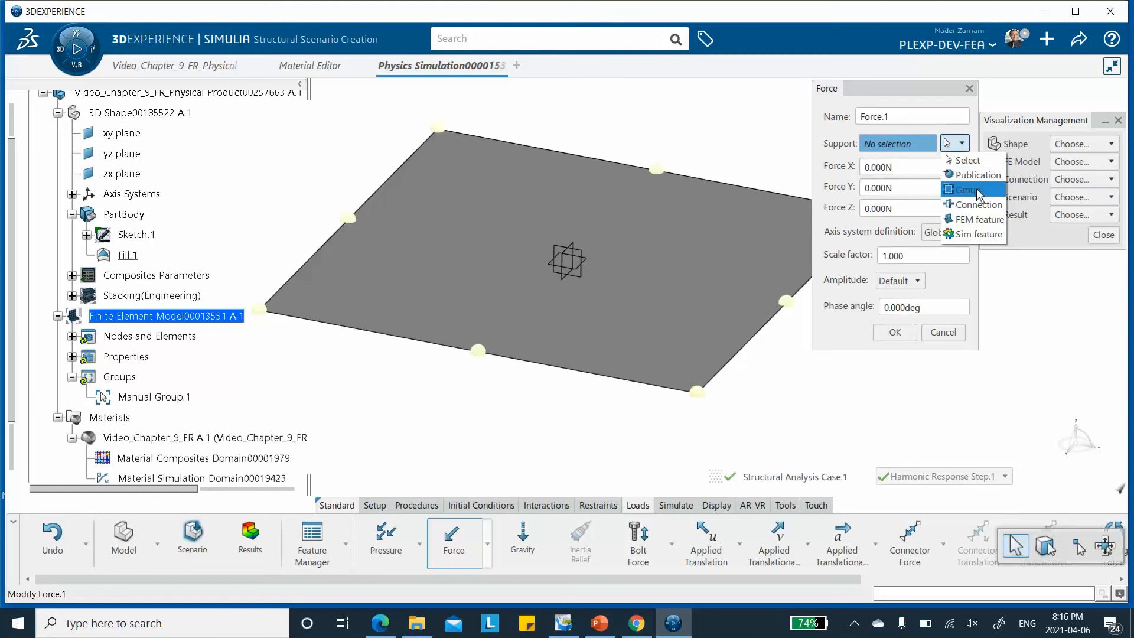
{"action": "left_click", "coordinate": [1050, 332]}
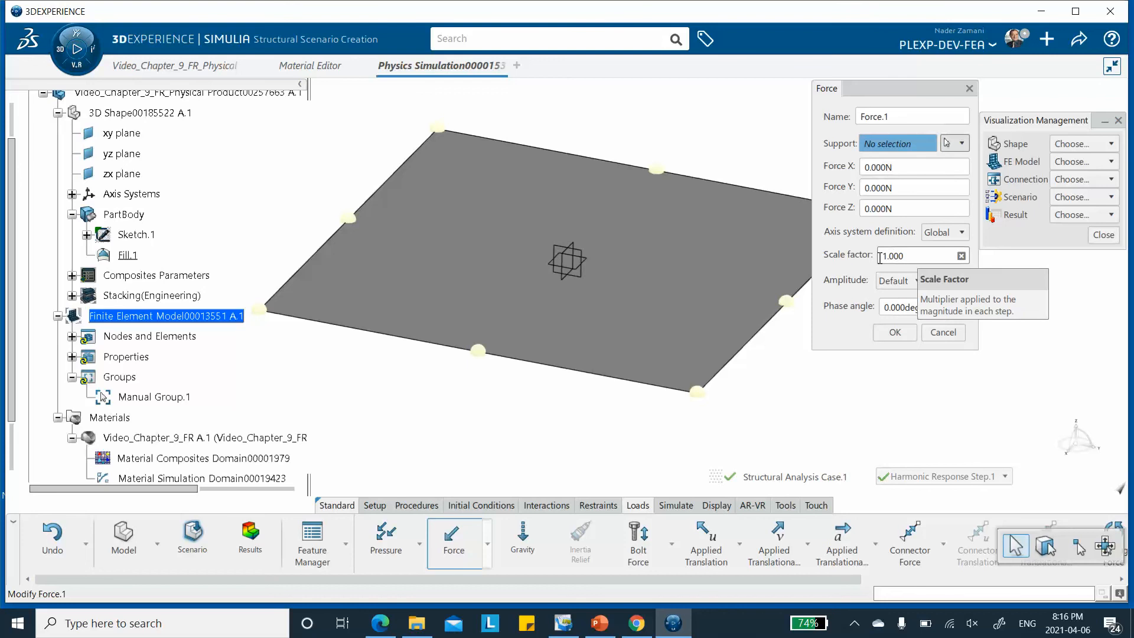
{"action": "left_click", "coordinate": [600, 623]}
{"action": "scroll", "coordinate": [180, 374], "scroll_direction": "down", "scroll_amount": 1}
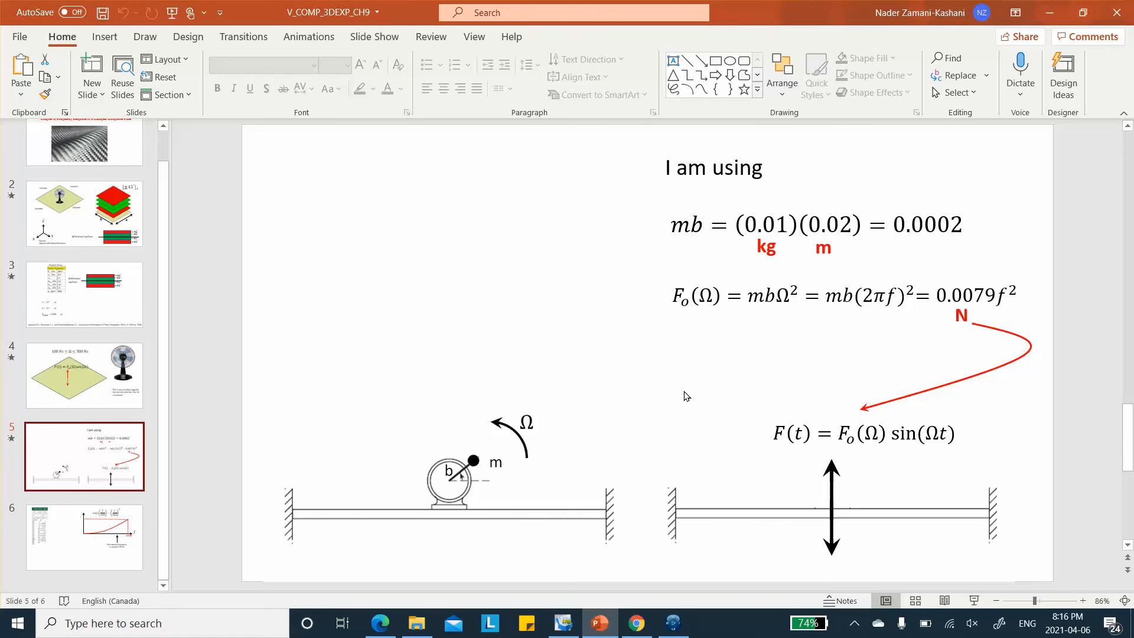
{"action": "scroll", "coordinate": [910, 295], "scroll_direction": "down", "scroll_amount": 1}
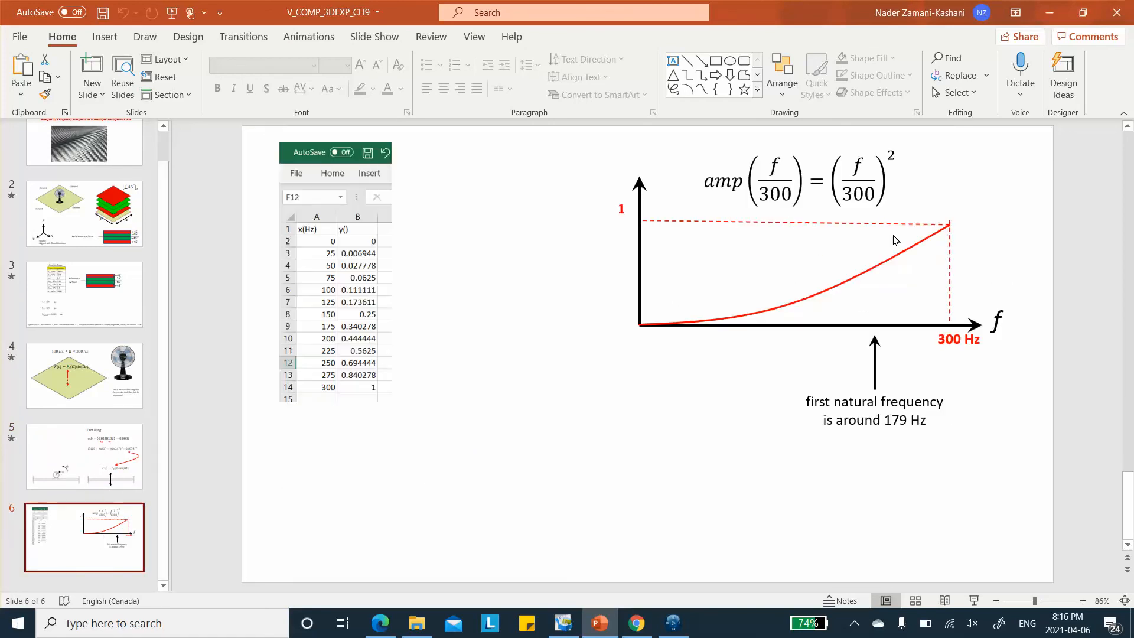
{"action": "left_click", "coordinate": [1049, 13]}
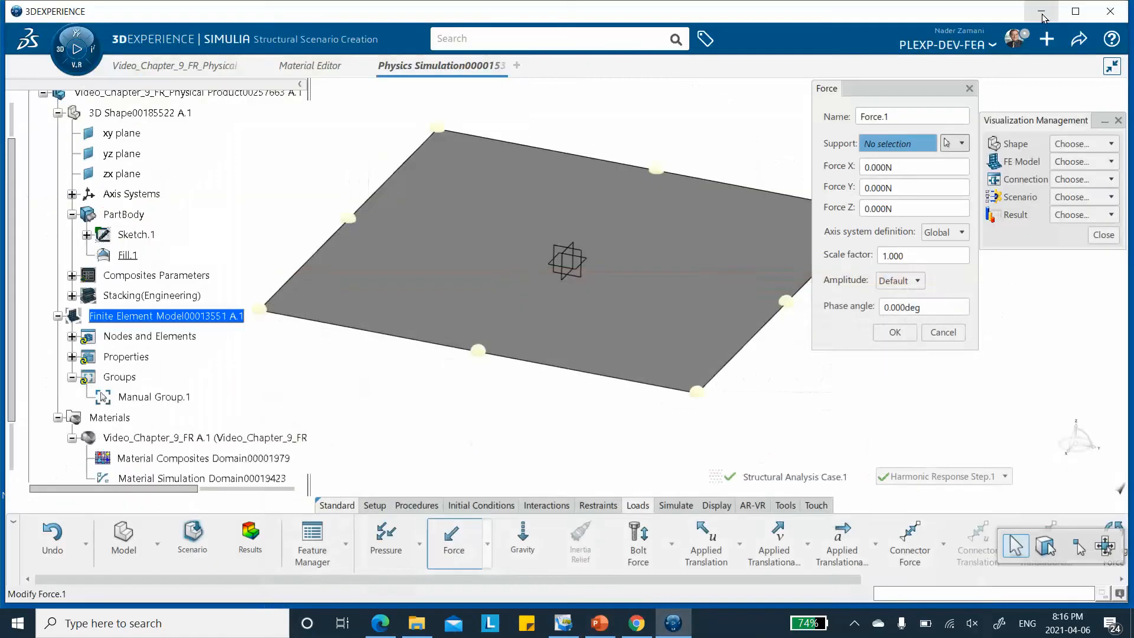
{"action": "left_click", "coordinate": [918, 284]}
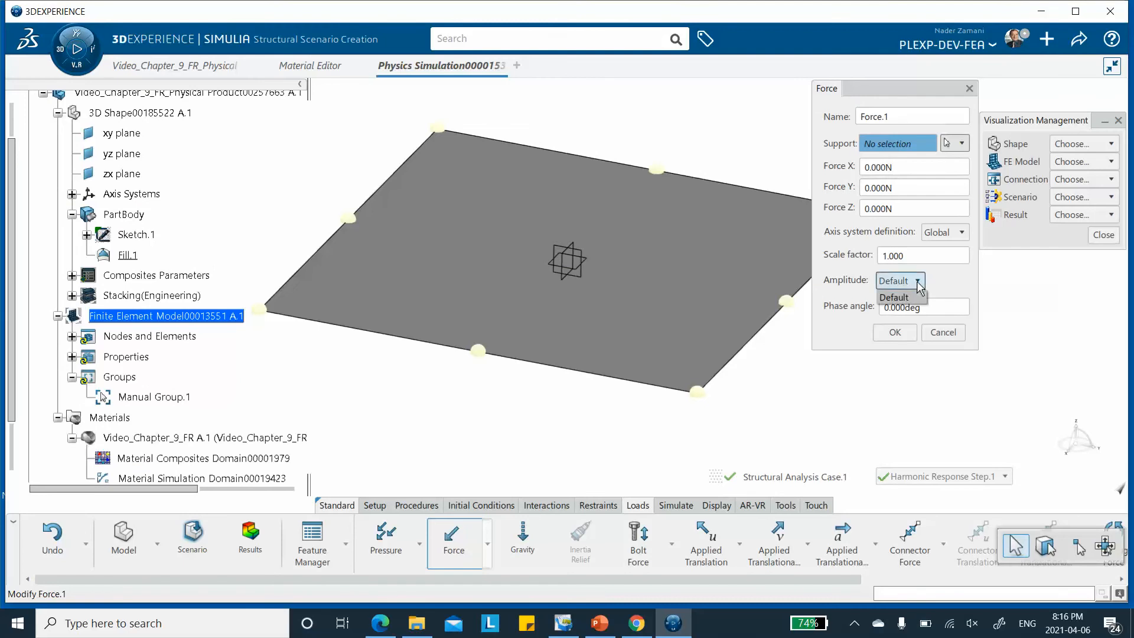
{"action": "left_click", "coordinate": [919, 282]}
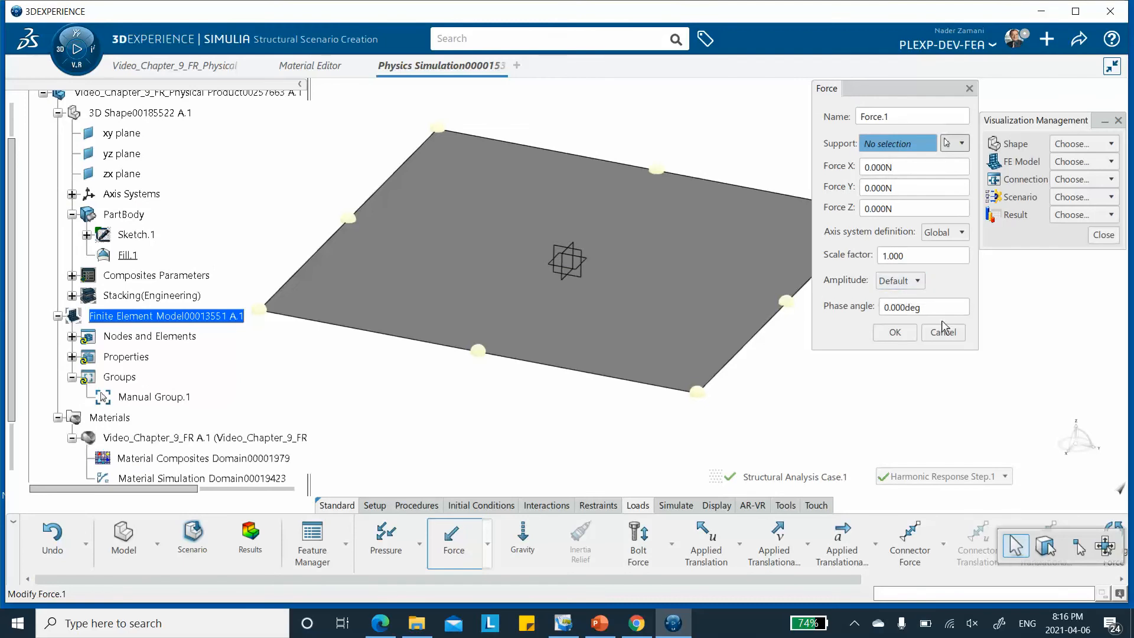
{"action": "left_click", "coordinate": [943, 331]}
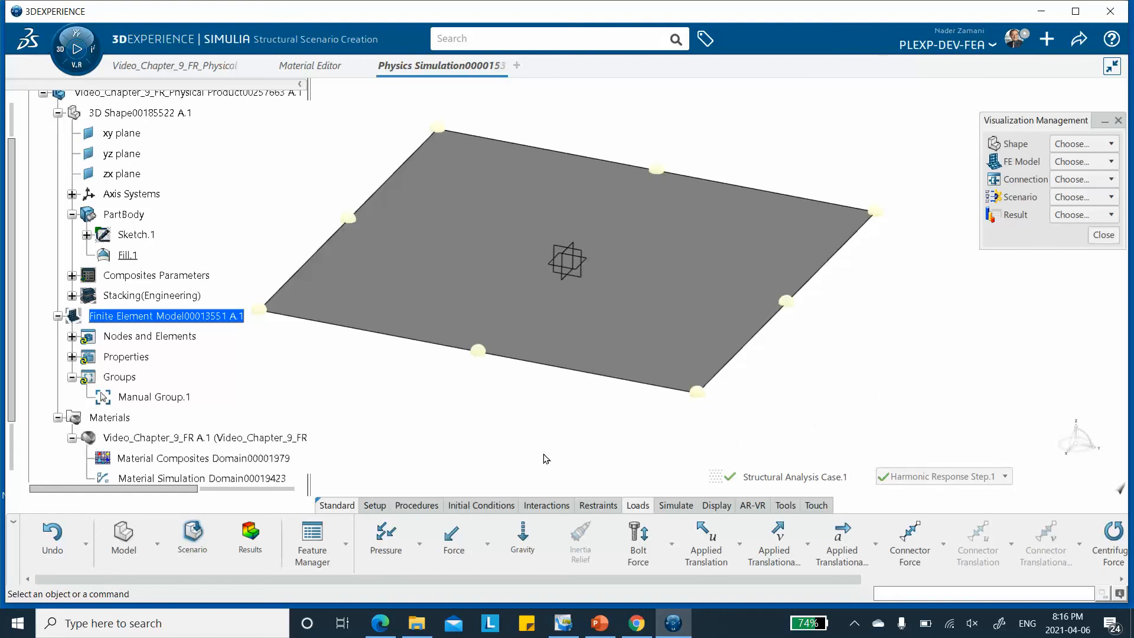
Start a tabular amplitude, consult the amplitude table slide in PowerPoint, and set the amplitude's domain to Frequency
{"action": "left_click", "coordinate": [374, 506]}
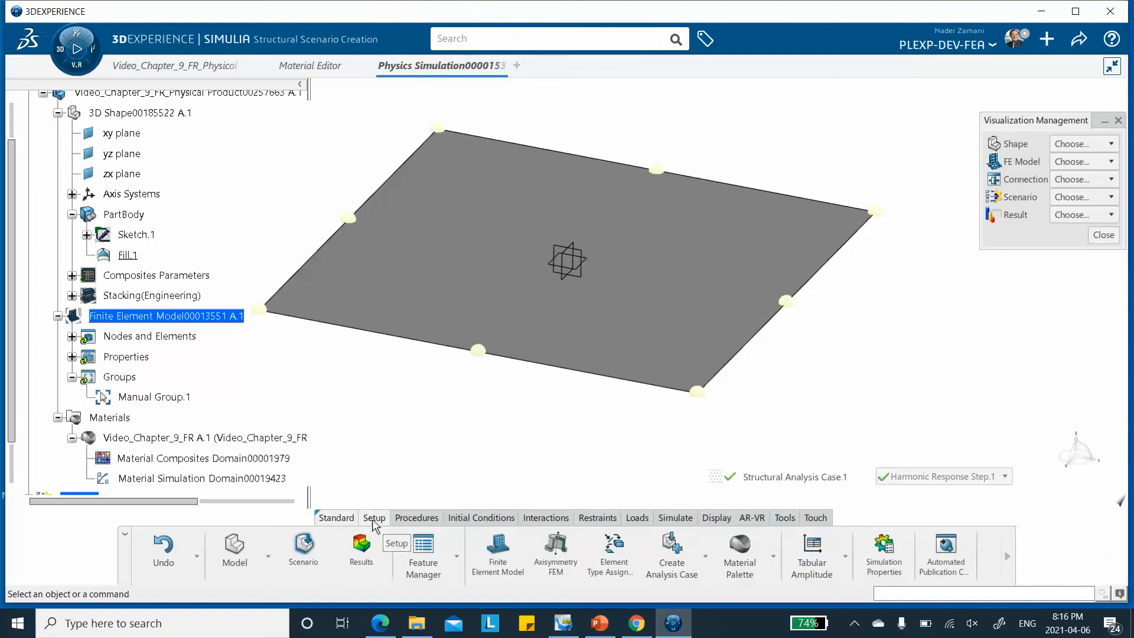
{"action": "left_click", "coordinate": [822, 567]}
{"action": "left_click", "coordinate": [802, 267]}
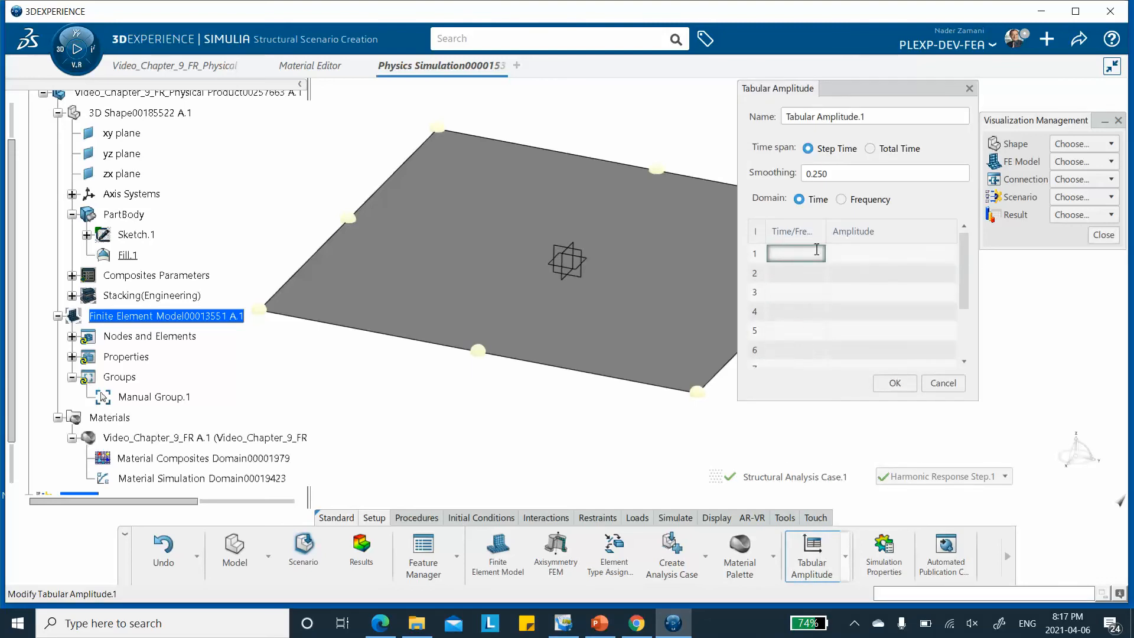
{"action": "left_click", "coordinate": [599, 623]}
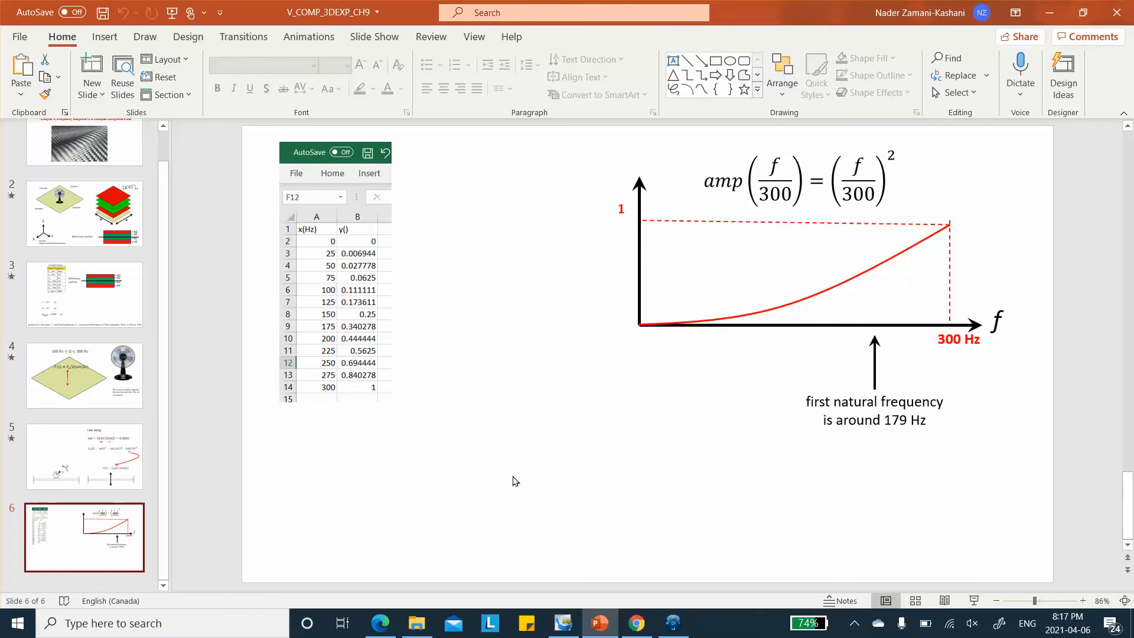
{"action": "left_click", "coordinate": [1049, 13]}
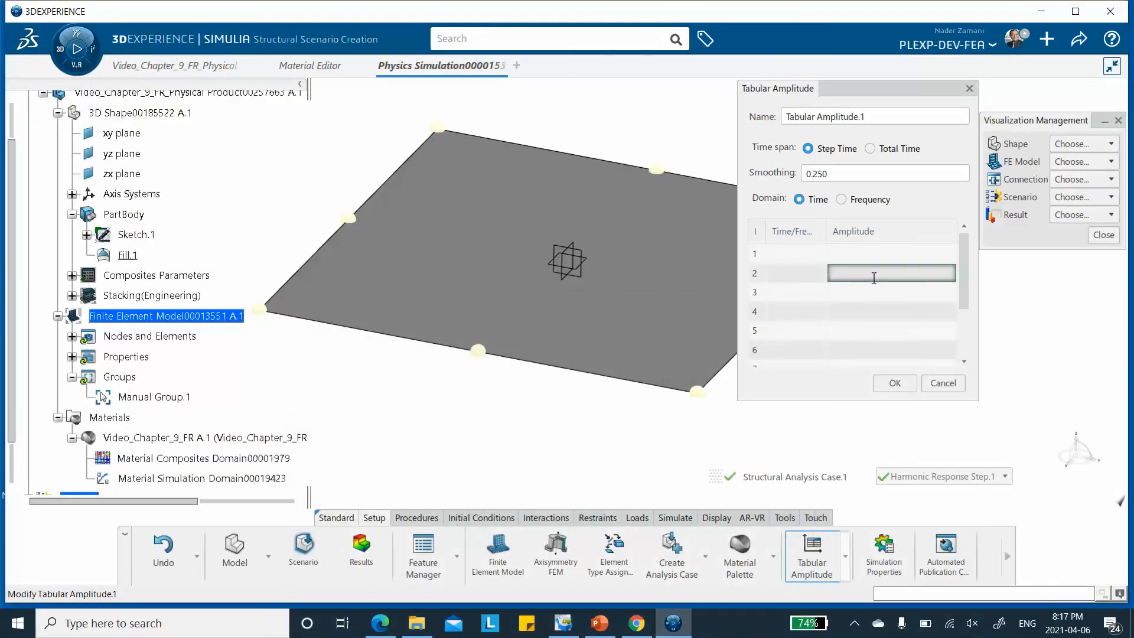
{"action": "left_click", "coordinate": [842, 200]}
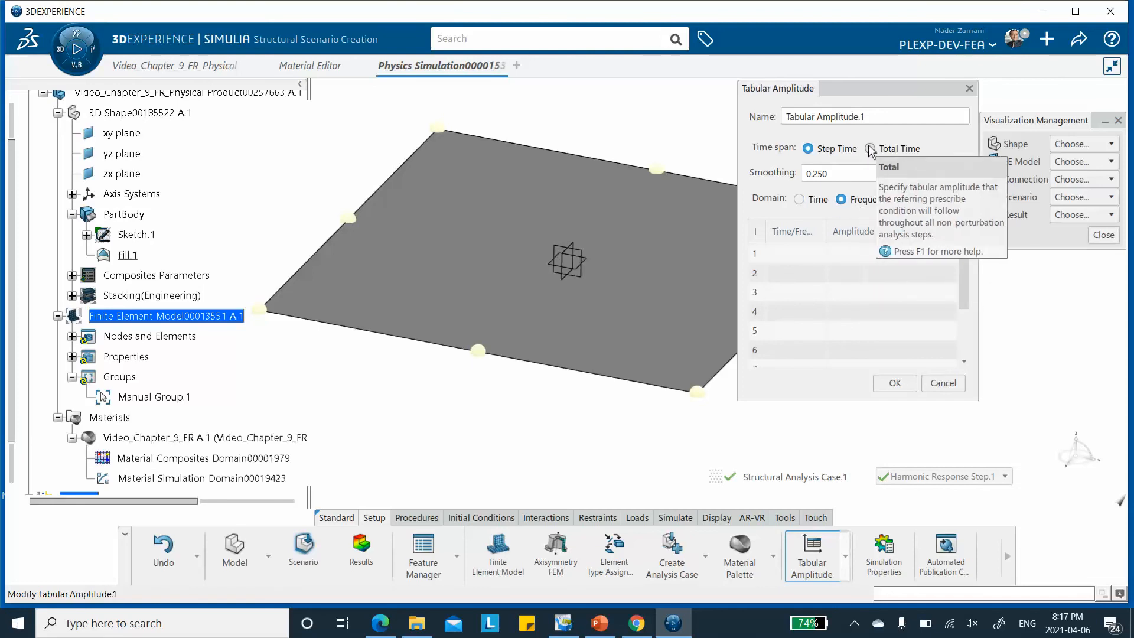
Import the frequency_modulation Excel file from MY_BOOKS_VIDEOS > COMP_3DEXP > COMP_3DEXP_CH9 on the Desktop into the amplitude table and review its rows
{"action": "left_click", "coordinate": [811, 254]}
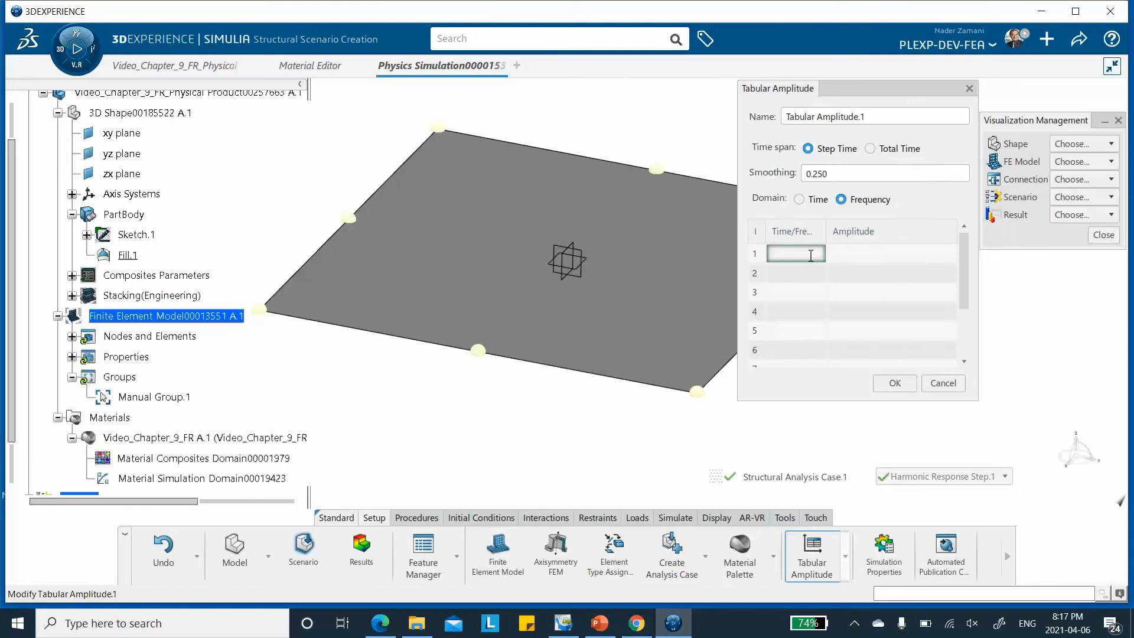
{"action": "right_click", "coordinate": [807, 252]}
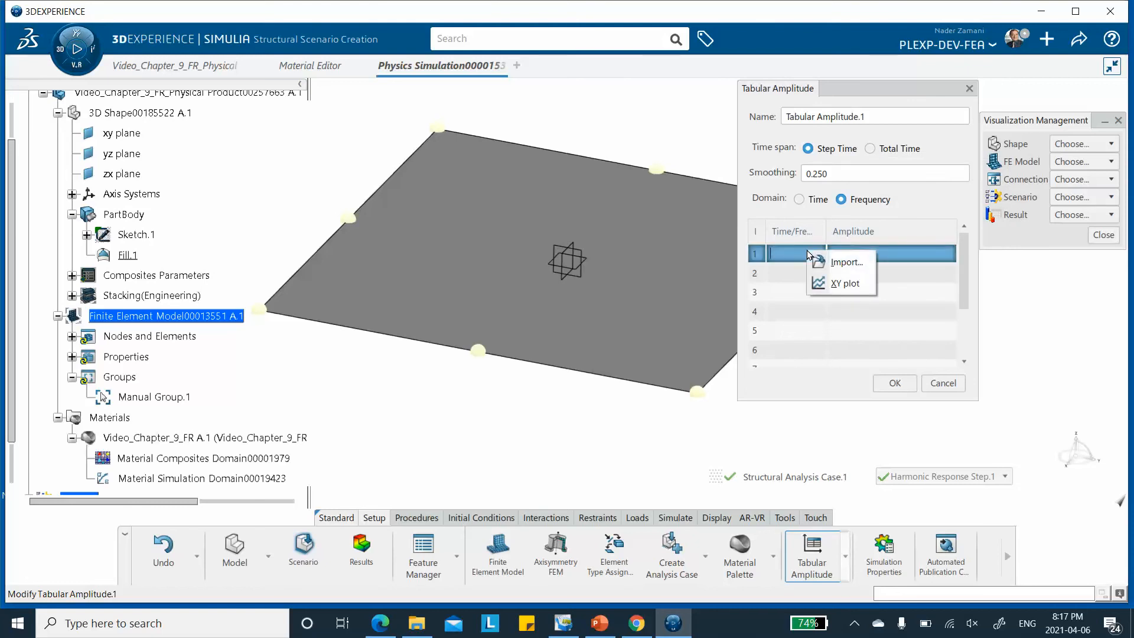
{"action": "left_click", "coordinate": [840, 263]}
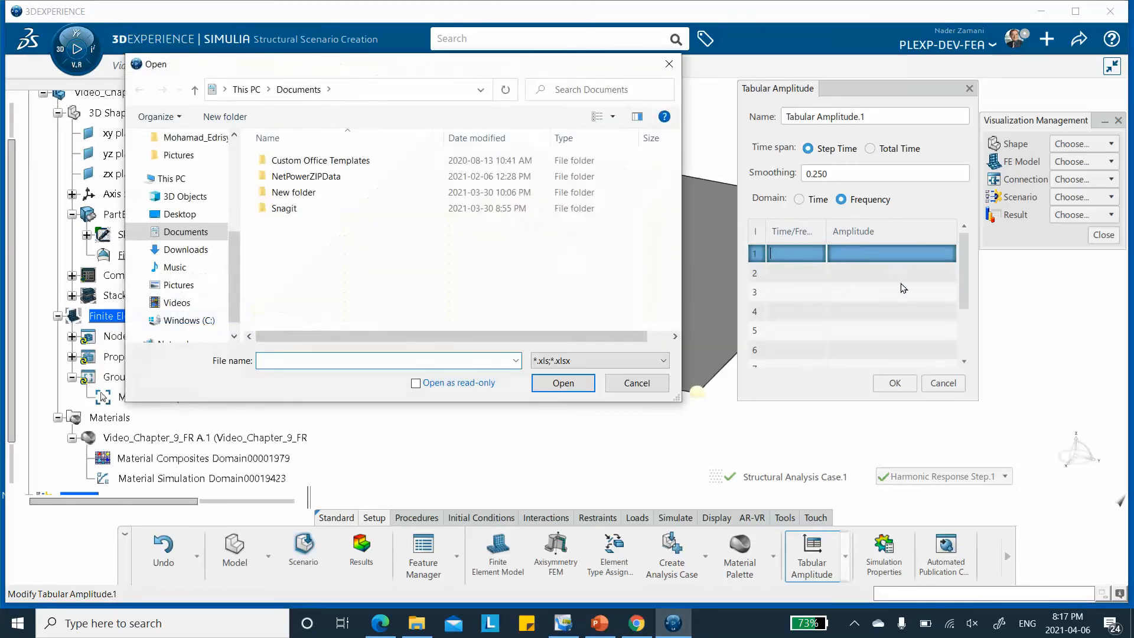
{"action": "left_click", "coordinate": [207, 212]}
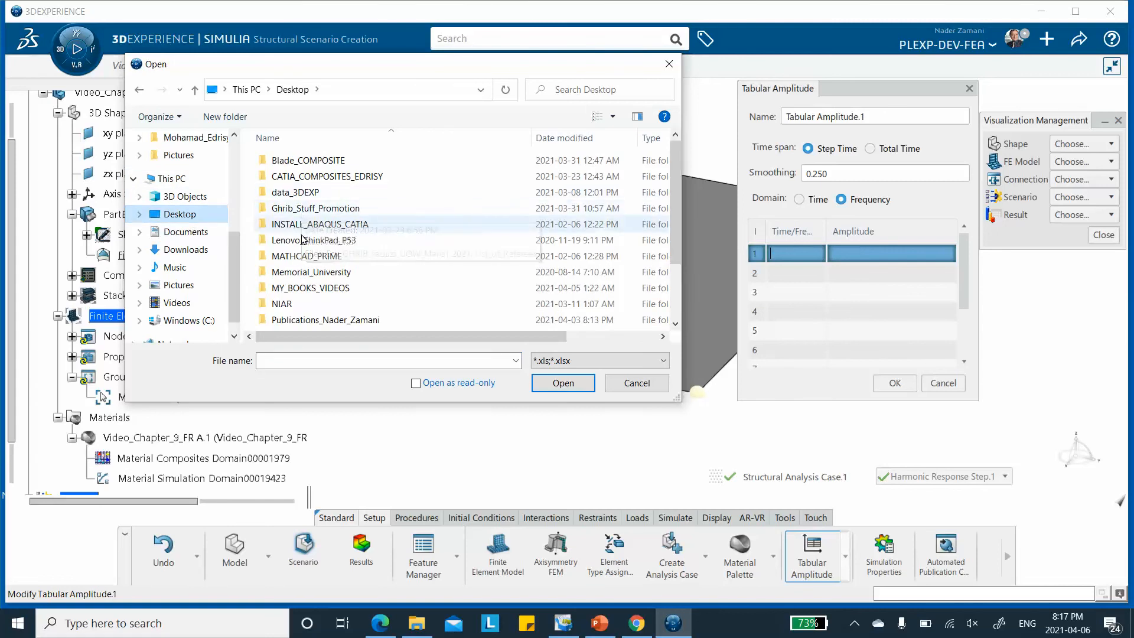
{"action": "double_click", "coordinate": [310, 288]}
{"action": "double_click", "coordinate": [307, 162]}
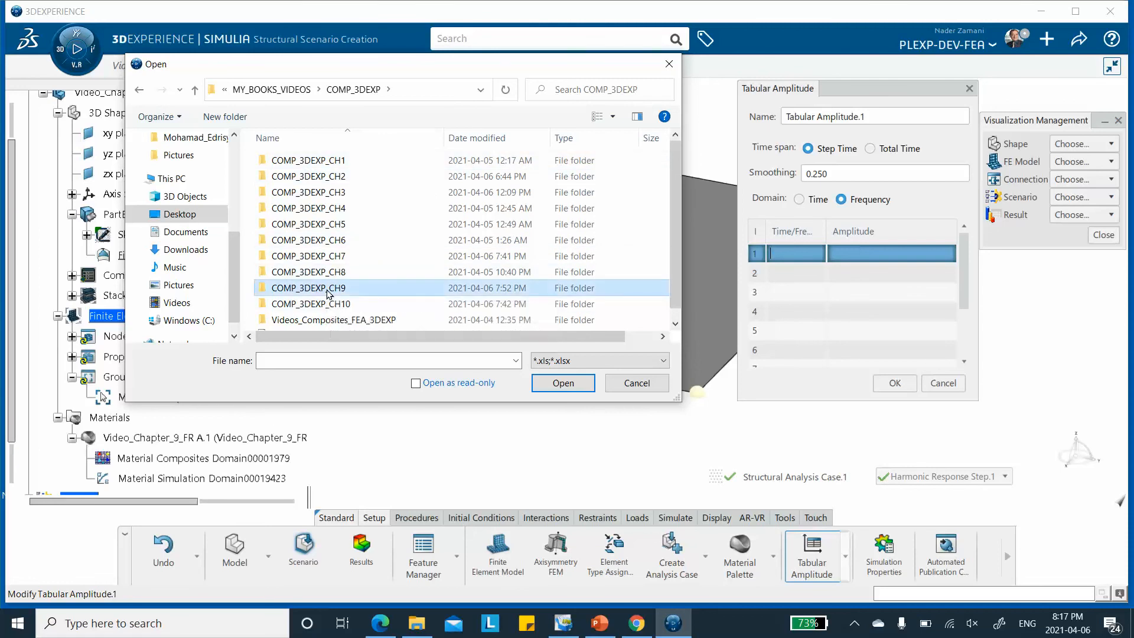
{"action": "double_click", "coordinate": [331, 288]}
{"action": "left_click", "coordinate": [307, 178]}
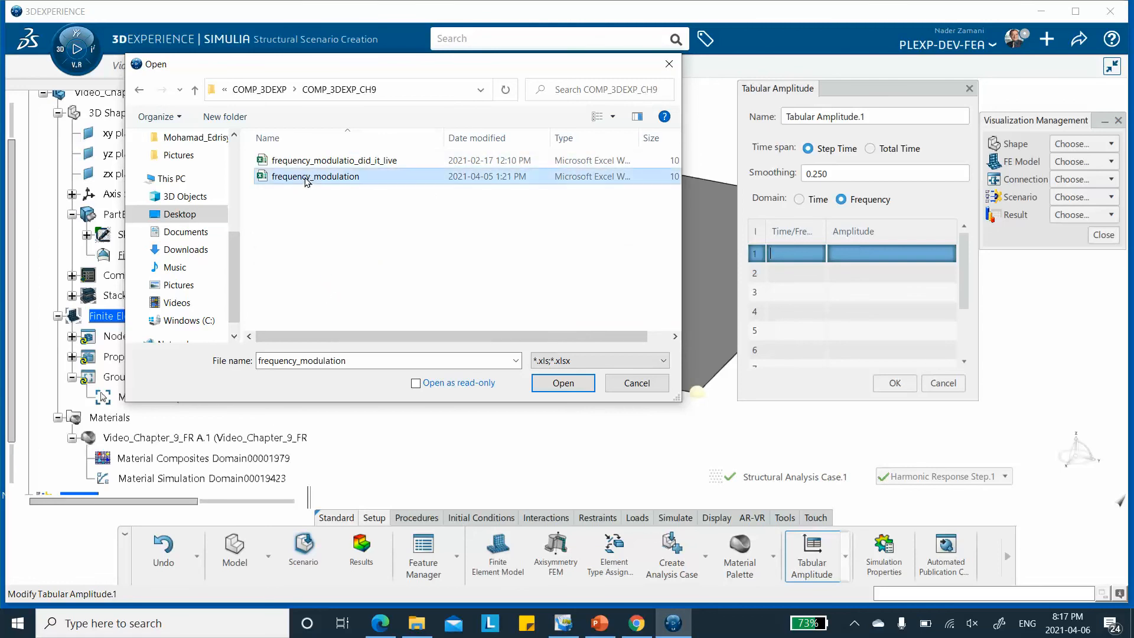
{"action": "left_click", "coordinate": [558, 383]}
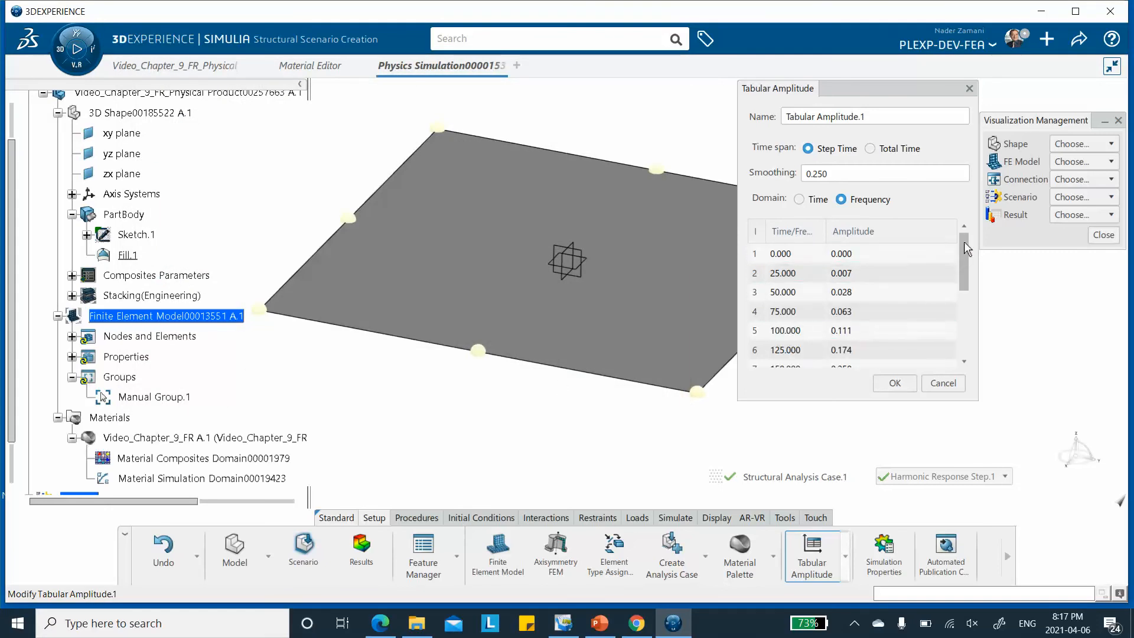
{"action": "left_click_drag", "start_coordinate": [963, 246], "coordinate": [955, 351]}
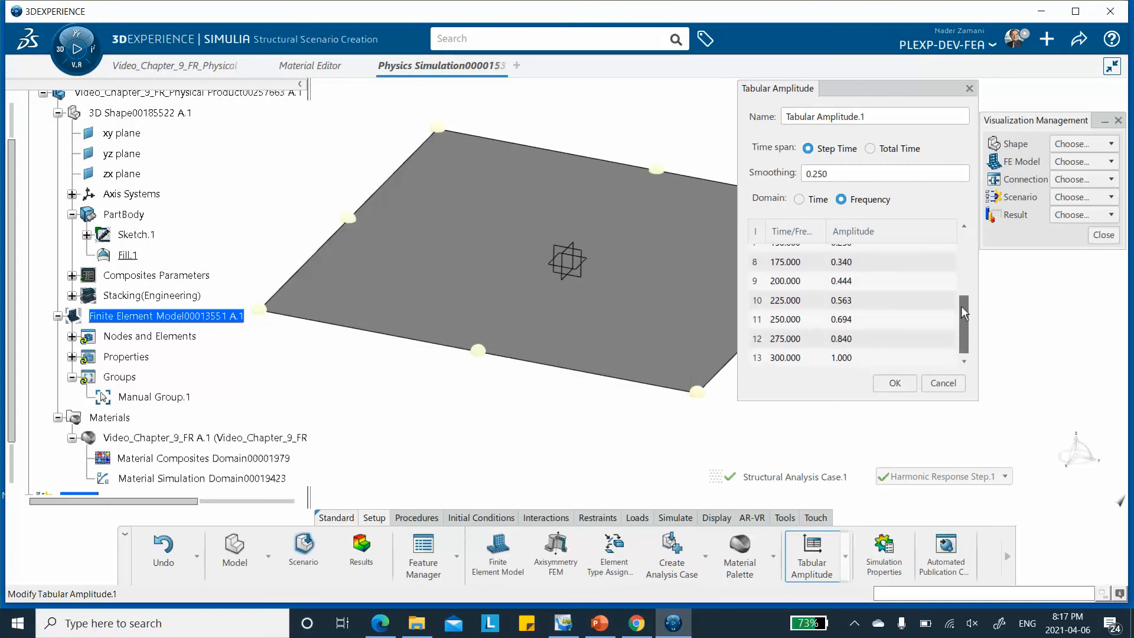
Display the XY plot of the frequency amplitude table, close the plot and confirm the tabular amplitude
{"action": "left_click_drag", "start_coordinate": [964, 313], "coordinate": [962, 251]}
{"action": "left_click", "coordinate": [818, 255]}
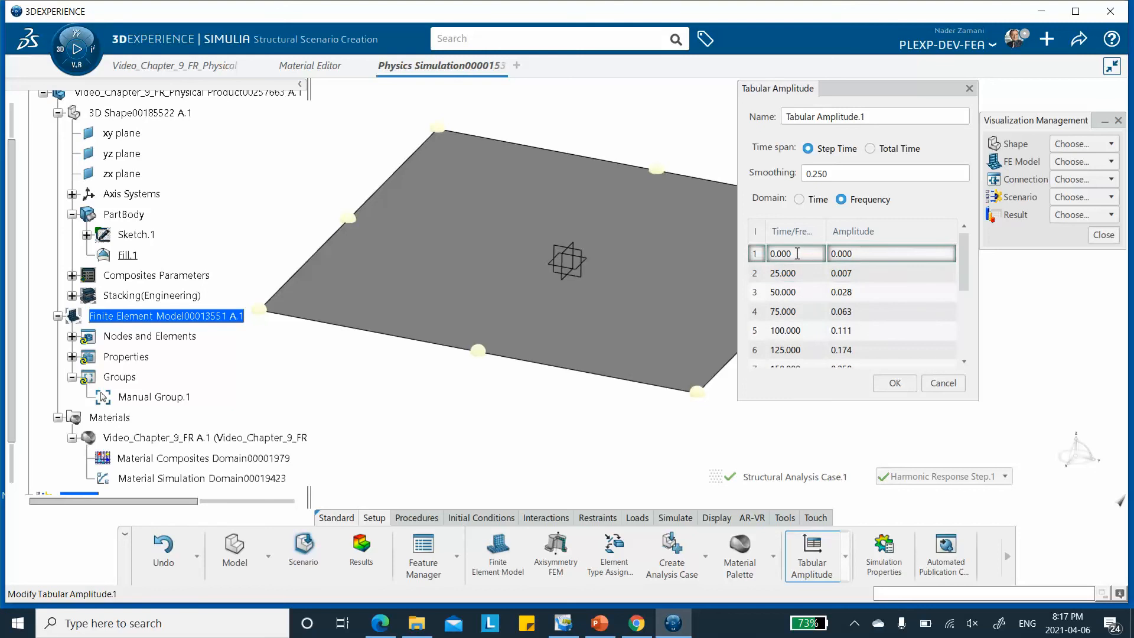
{"action": "right_click", "coordinate": [797, 253]}
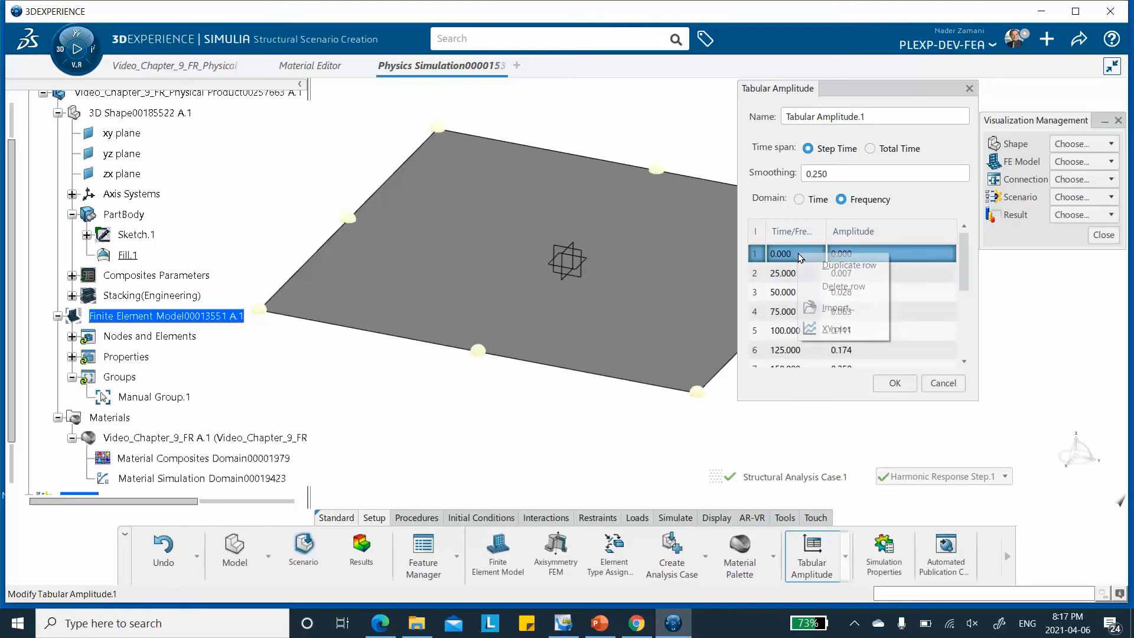
{"action": "left_click", "coordinate": [833, 329]}
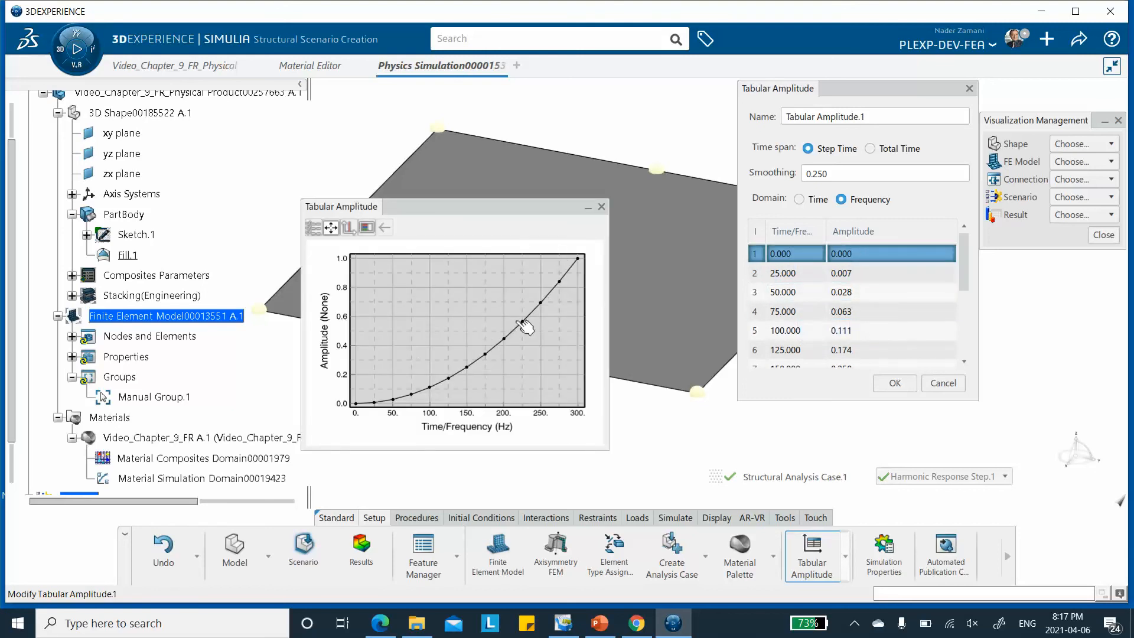
{"action": "left_click", "coordinate": [601, 206]}
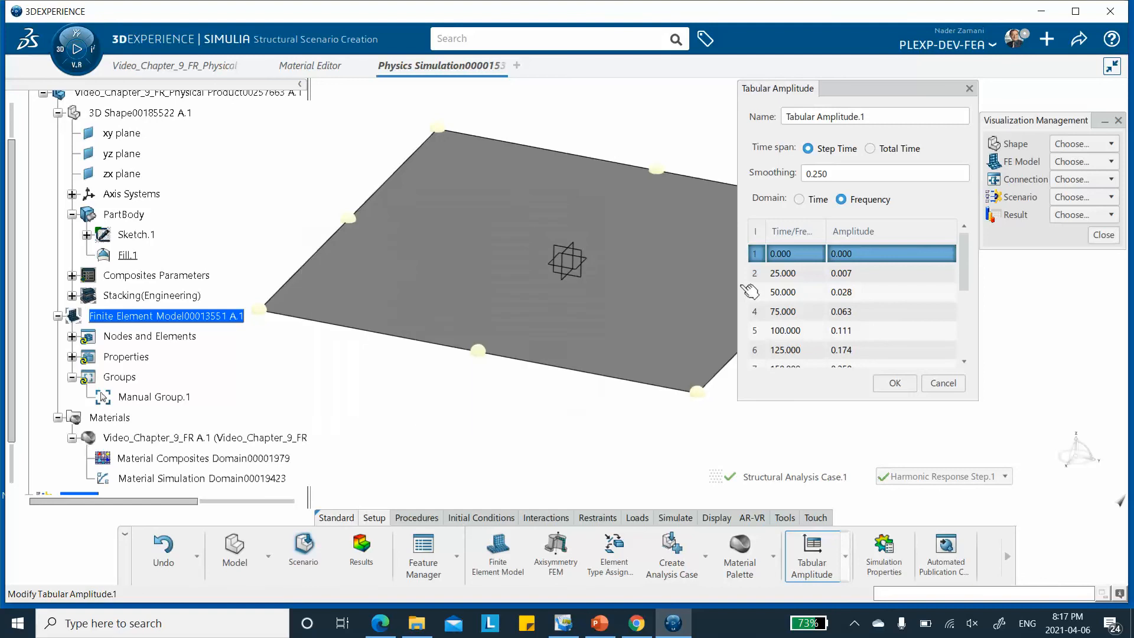
{"action": "left_click", "coordinate": [894, 384]}
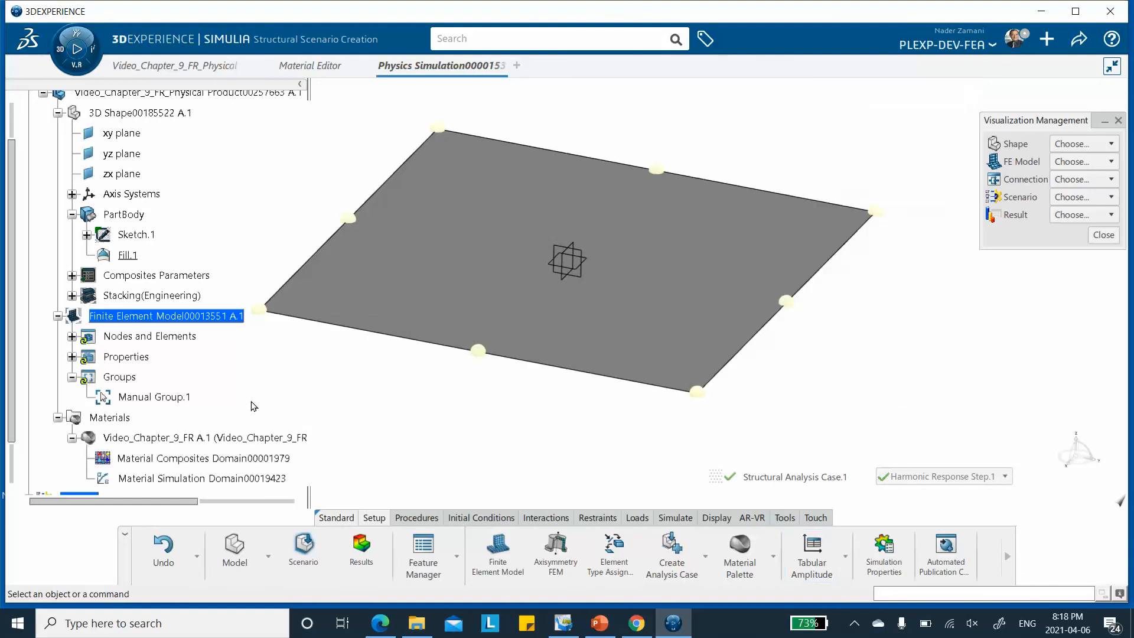
Create a force supported on the group Manual Group.1 with a Z component of 1 N
{"action": "scroll", "coordinate": [198, 353], "scroll_direction": "down", "scroll_amount": 3}
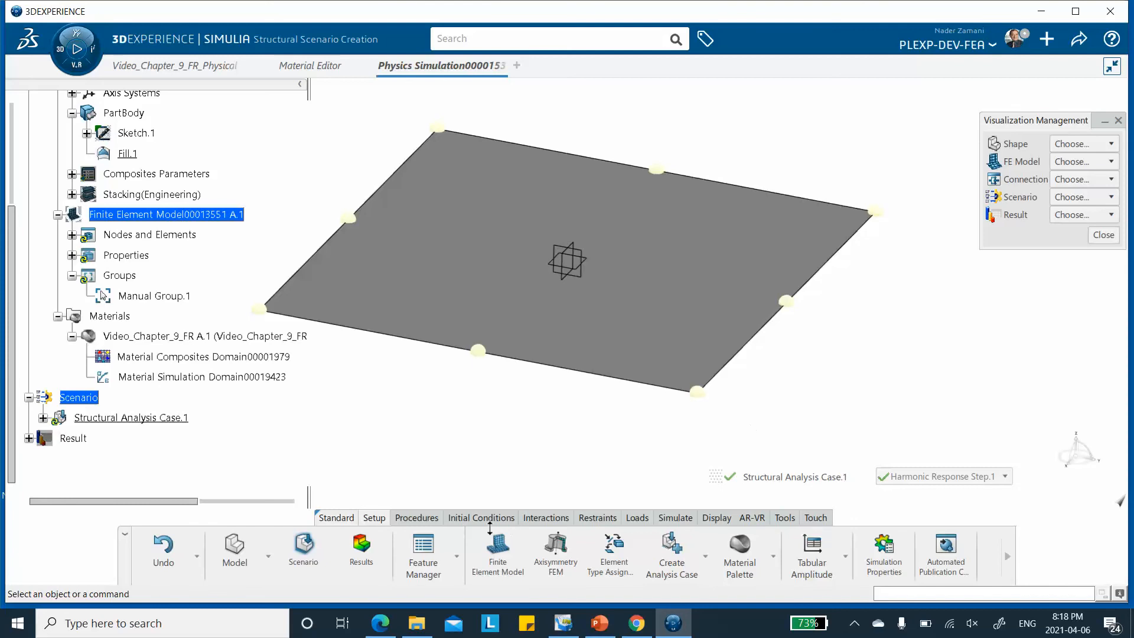
{"action": "left_click", "coordinate": [636, 518]}
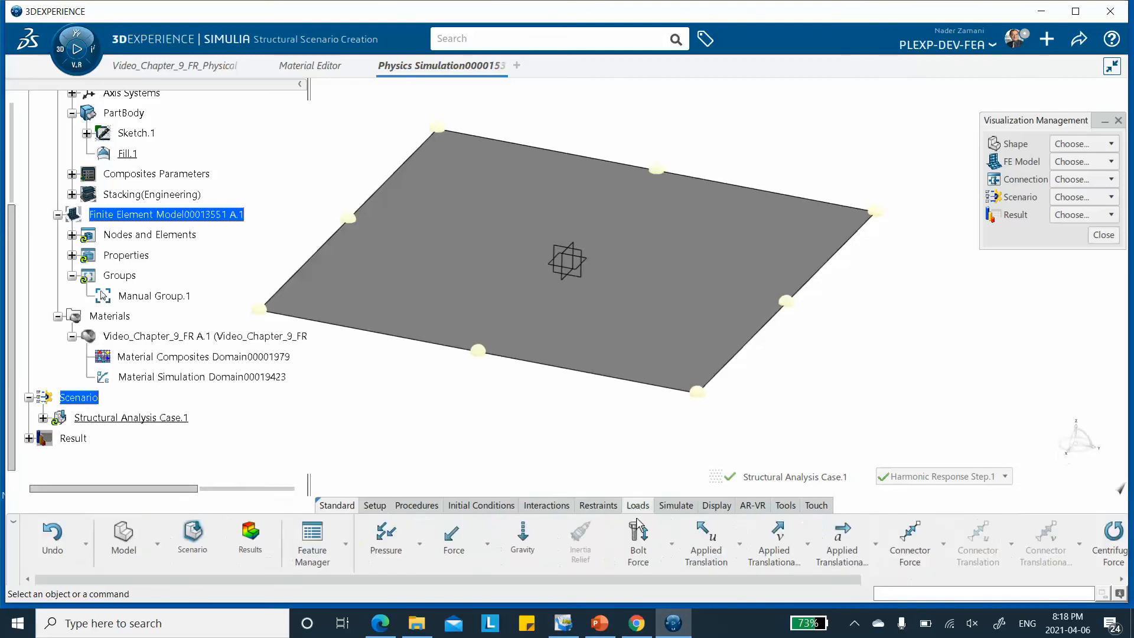
{"action": "left_click", "coordinate": [452, 539]}
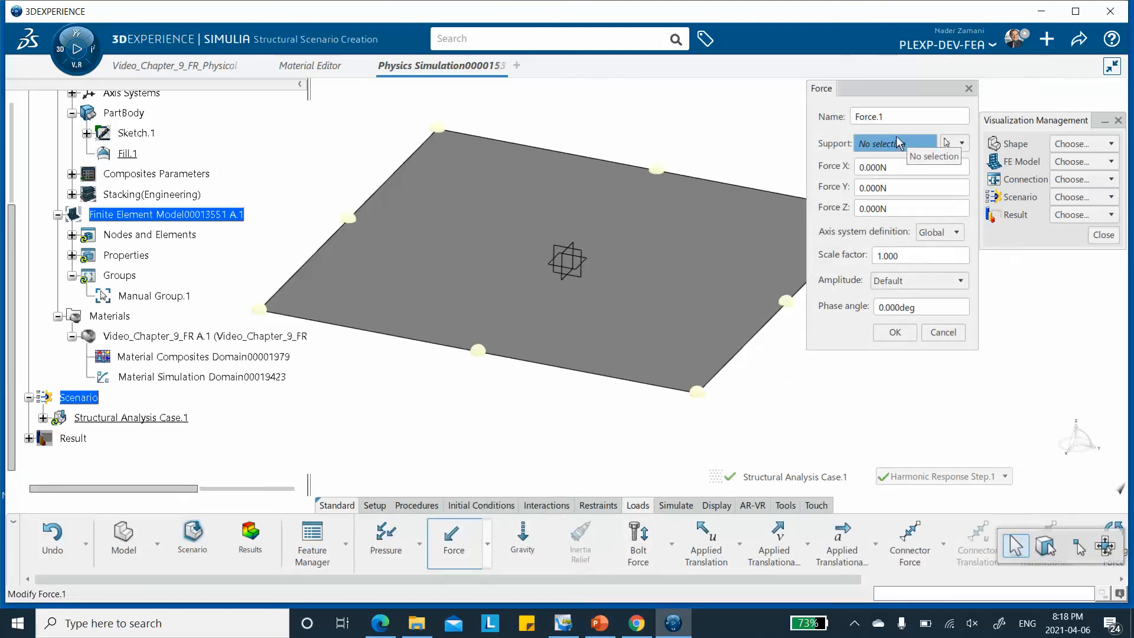
{"action": "left_click", "coordinate": [954, 144]}
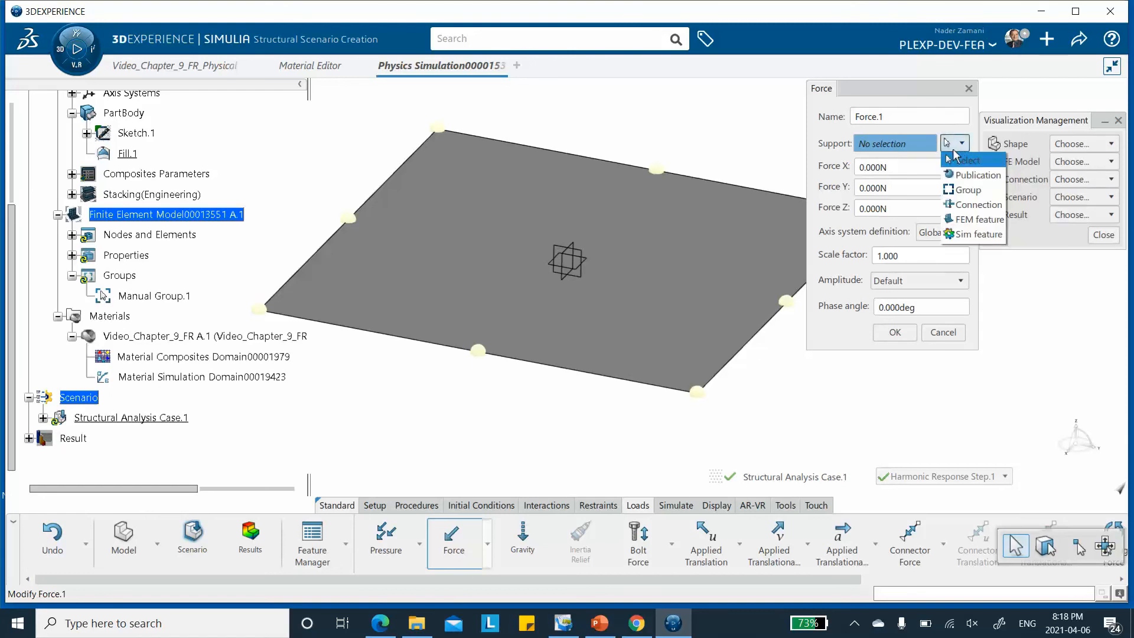
{"action": "left_click", "coordinate": [966, 190]}
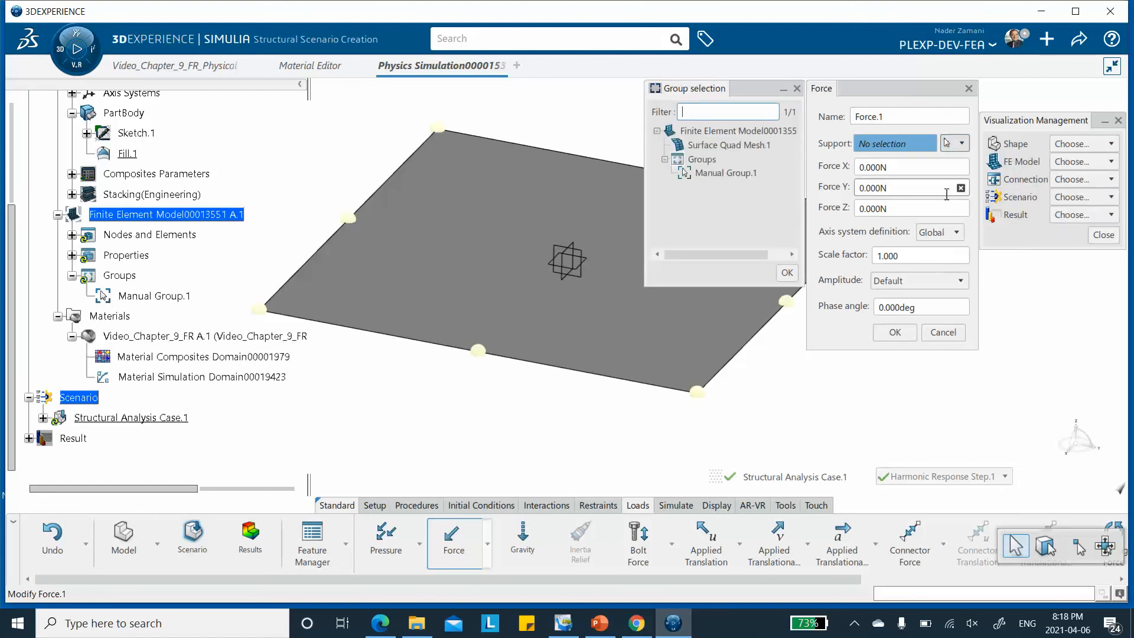
{"action": "double_click", "coordinate": [728, 172]}
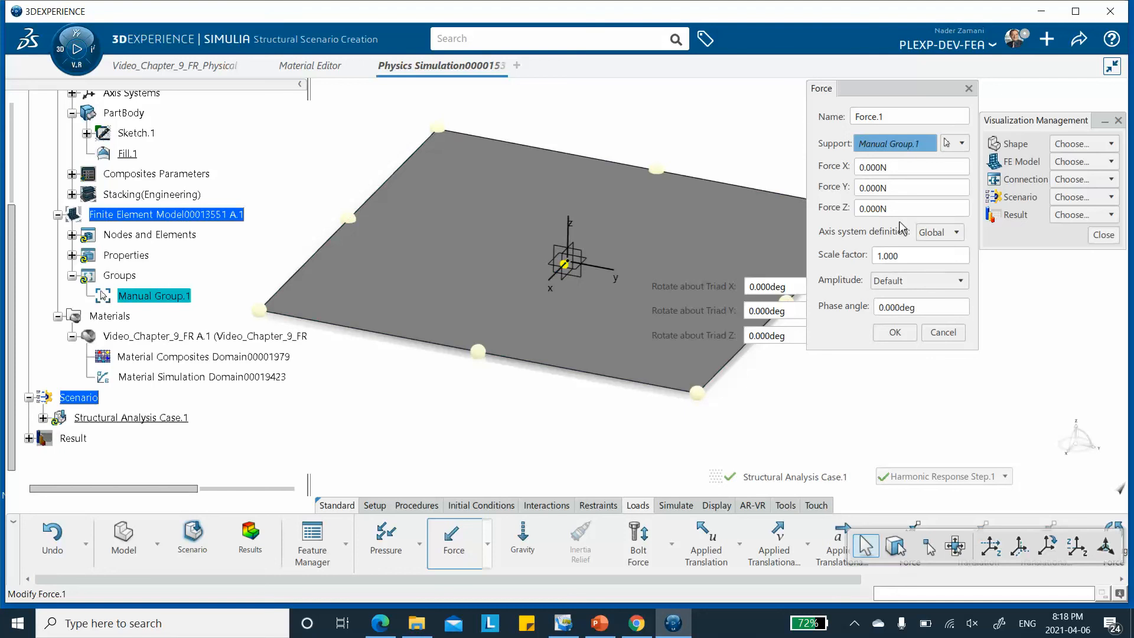
{"action": "double_click", "coordinate": [877, 208]}
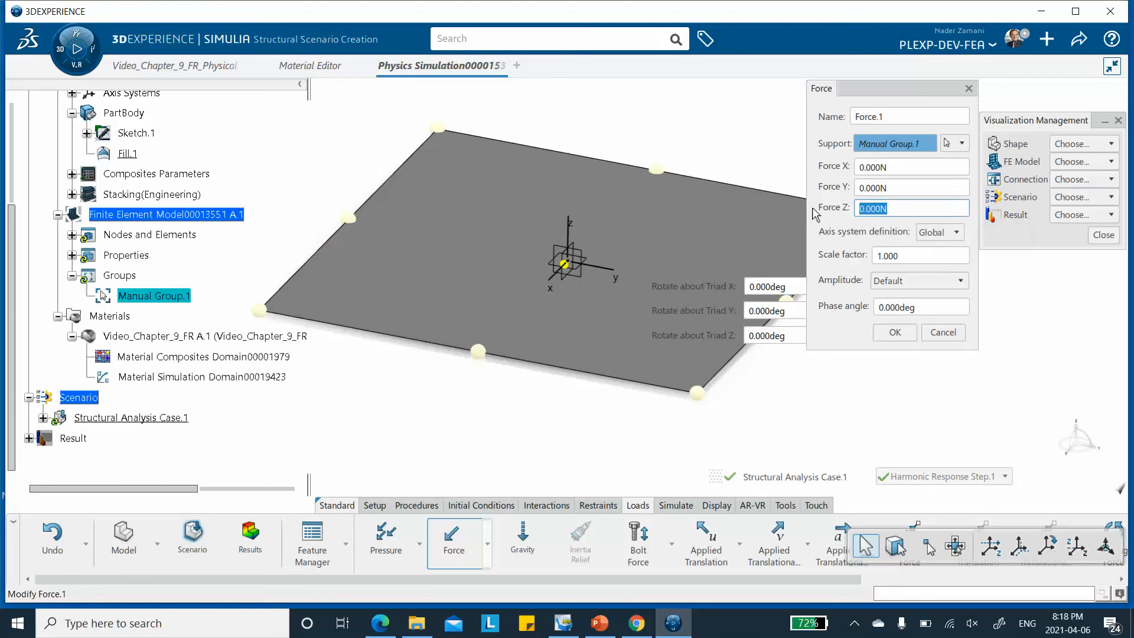
{"action": "type", "text": "1"}
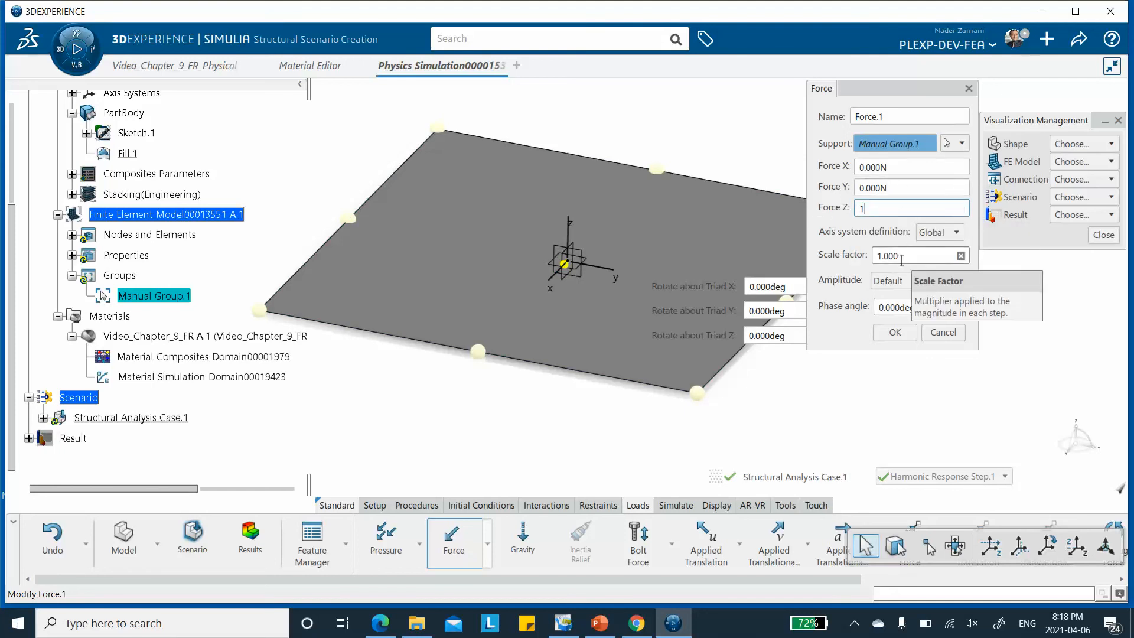
Set the force's scale factor to .0079 with Tabular Amplitude.1 as its amplitude, confirm it and save the simulation
{"action": "double_click", "coordinate": [901, 256]}
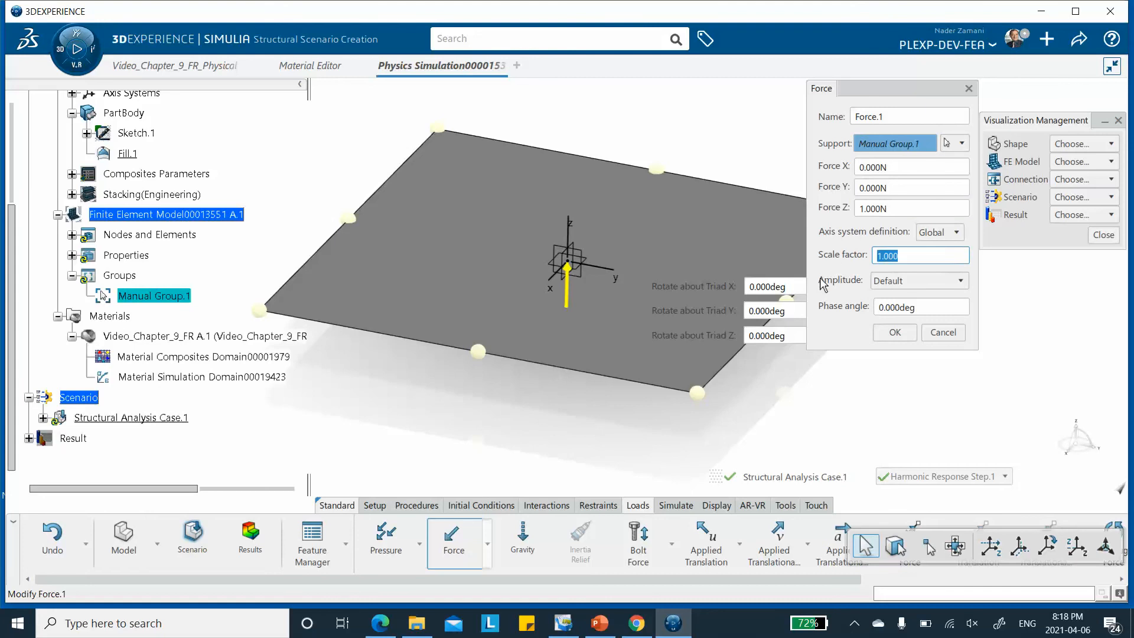
{"action": "type", "text": ".0079"}
{"action": "left_click", "coordinate": [959, 282]}
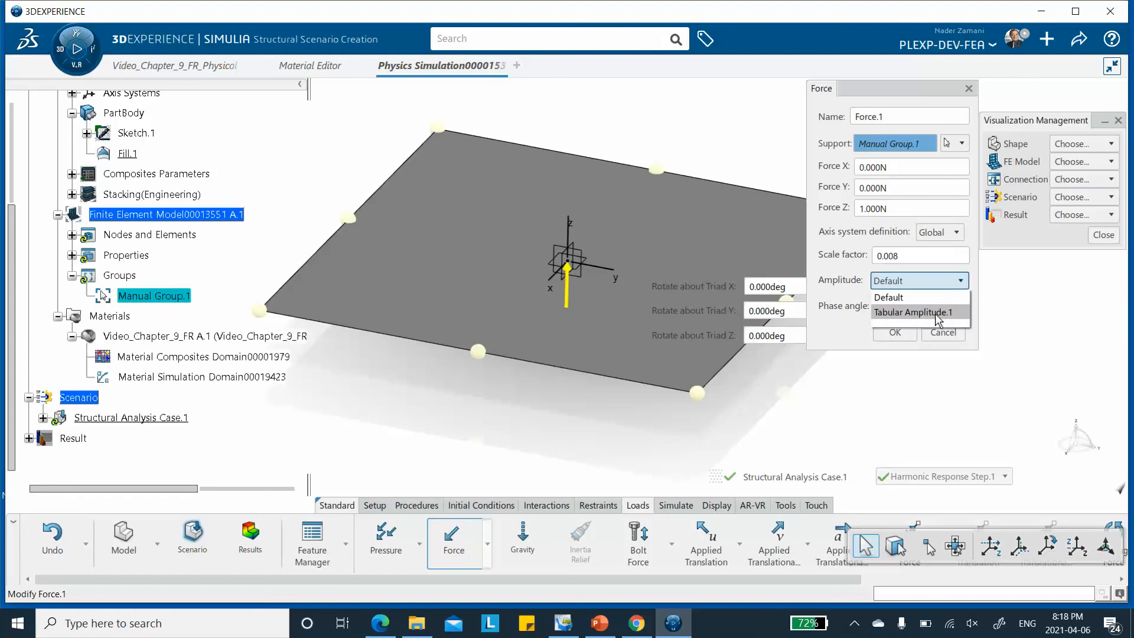
{"action": "left_click", "coordinate": [937, 313]}
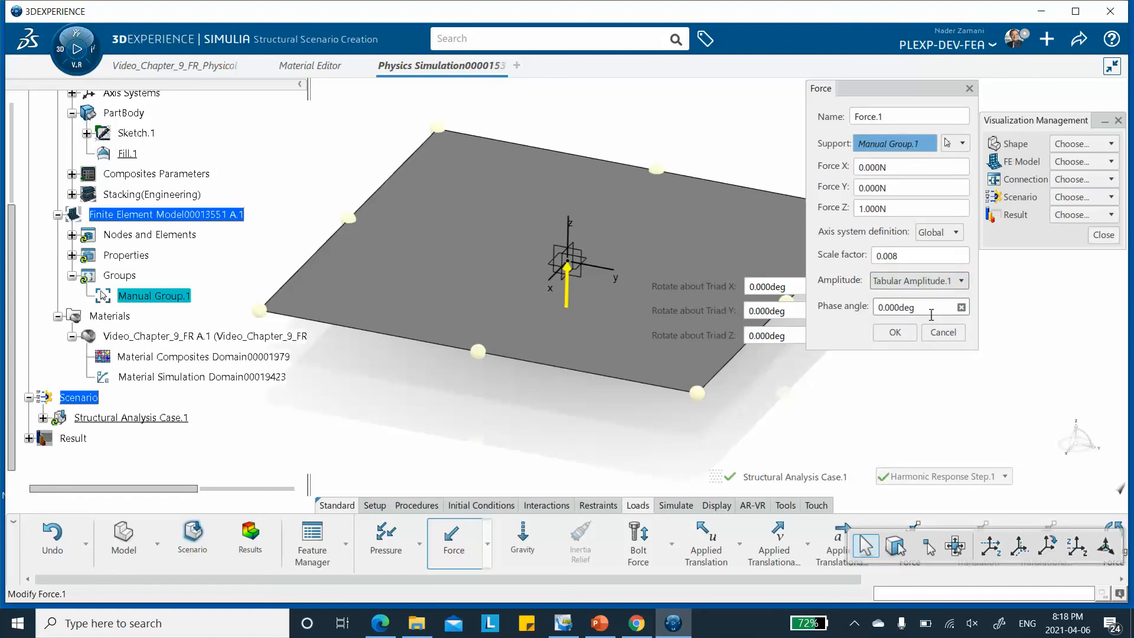
{"action": "left_click", "coordinate": [894, 332]}
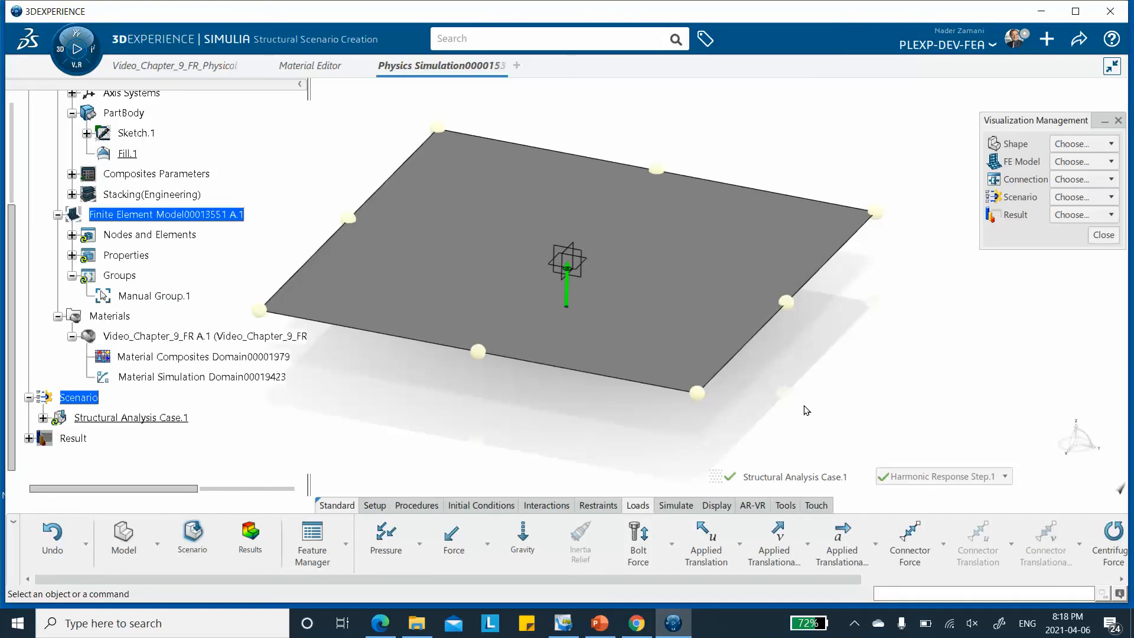
{"action": "left_click", "coordinate": [1081, 41]}
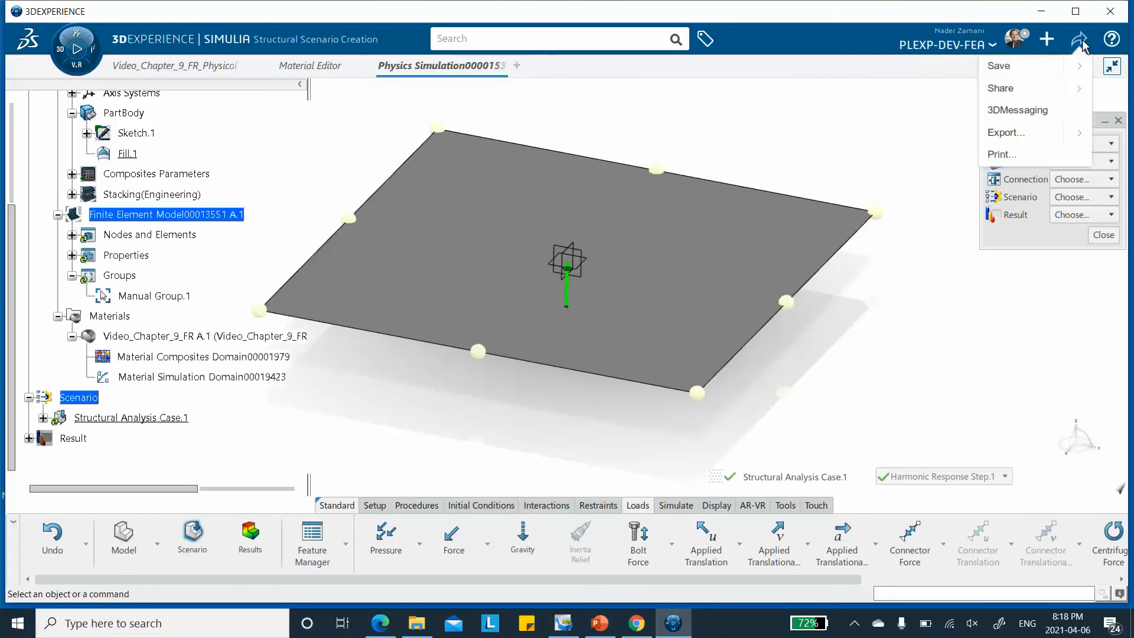
{"action": "left_click", "coordinate": [1004, 66]}
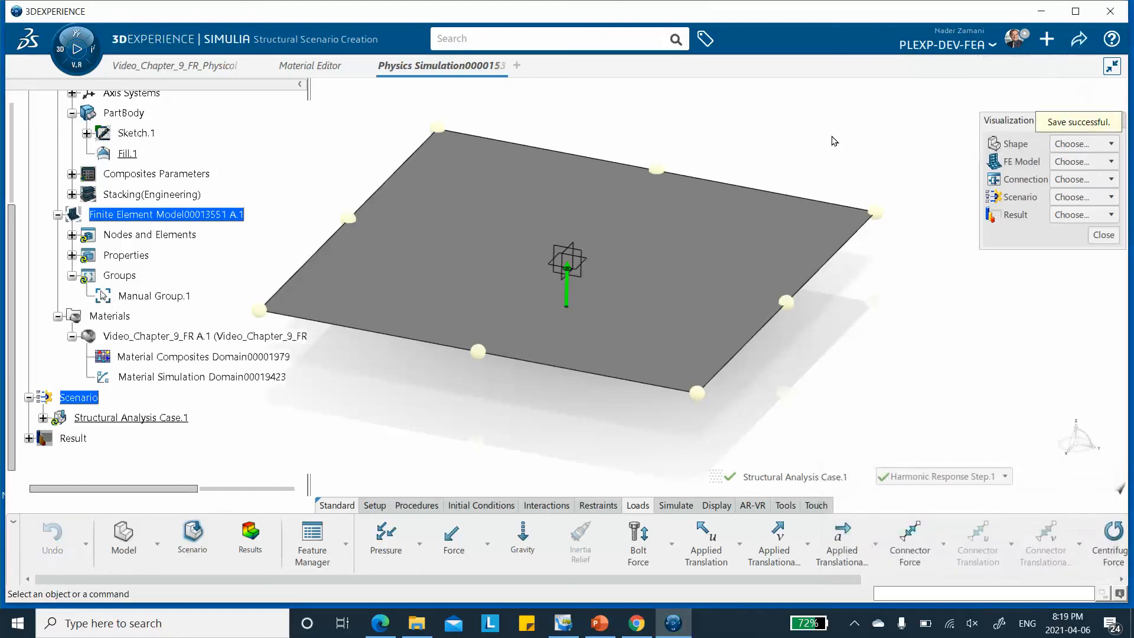
Start a new output request for the harmonic response step with the group Manual Group.1 as its support
{"action": "left_click", "coordinate": [668, 508]}
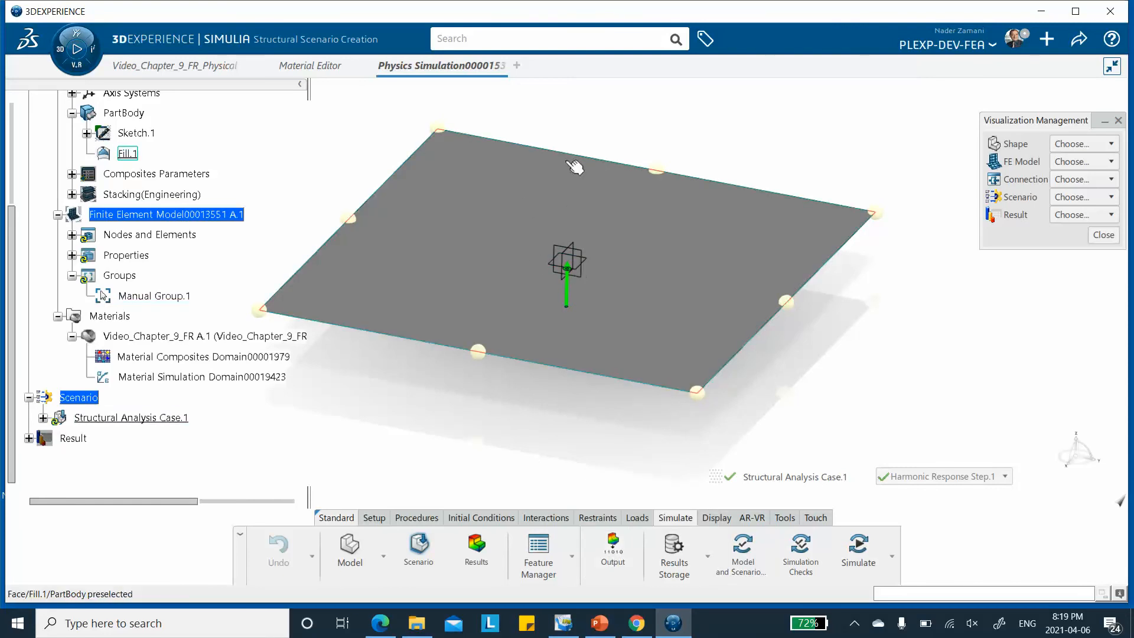
{"action": "left_click", "coordinate": [609, 548]}
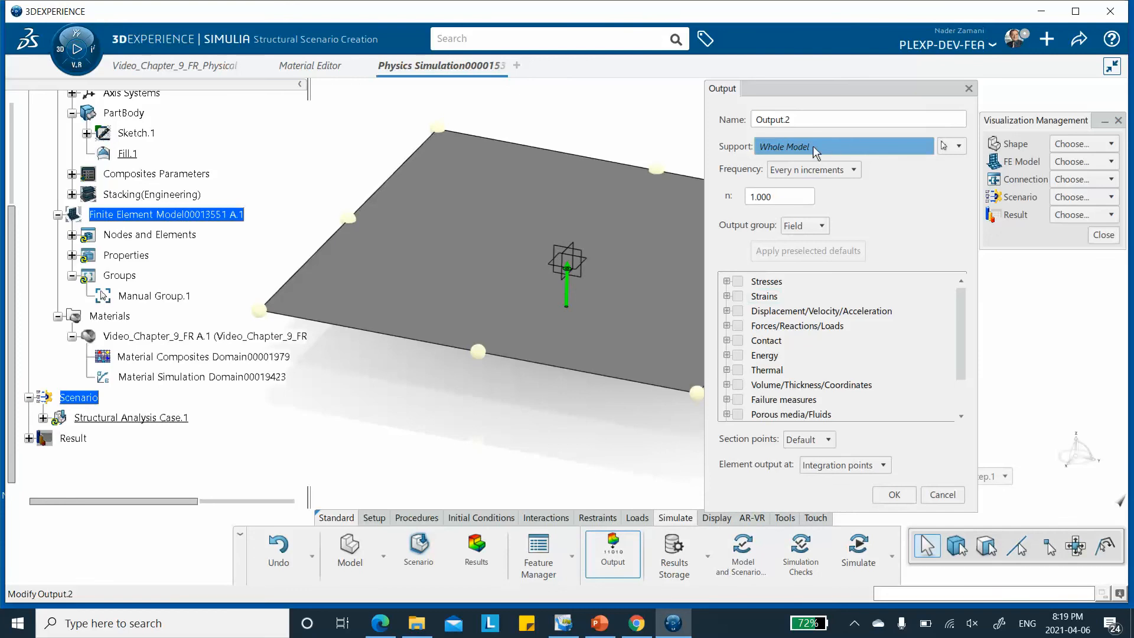
{"action": "left_click", "coordinate": [958, 146]}
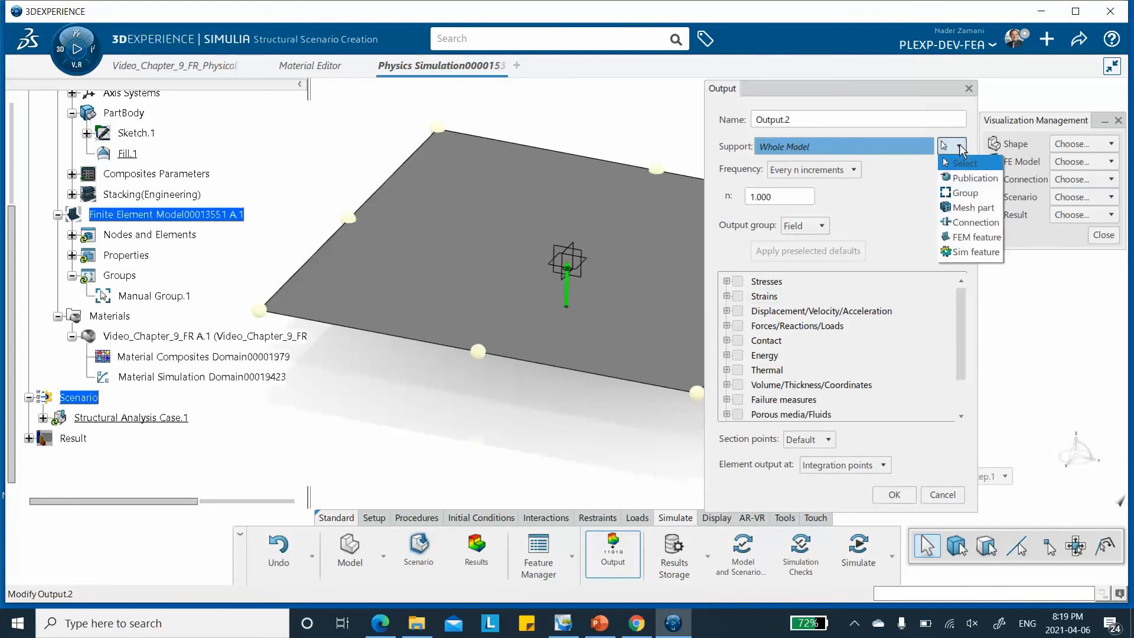
{"action": "left_click", "coordinate": [954, 195]}
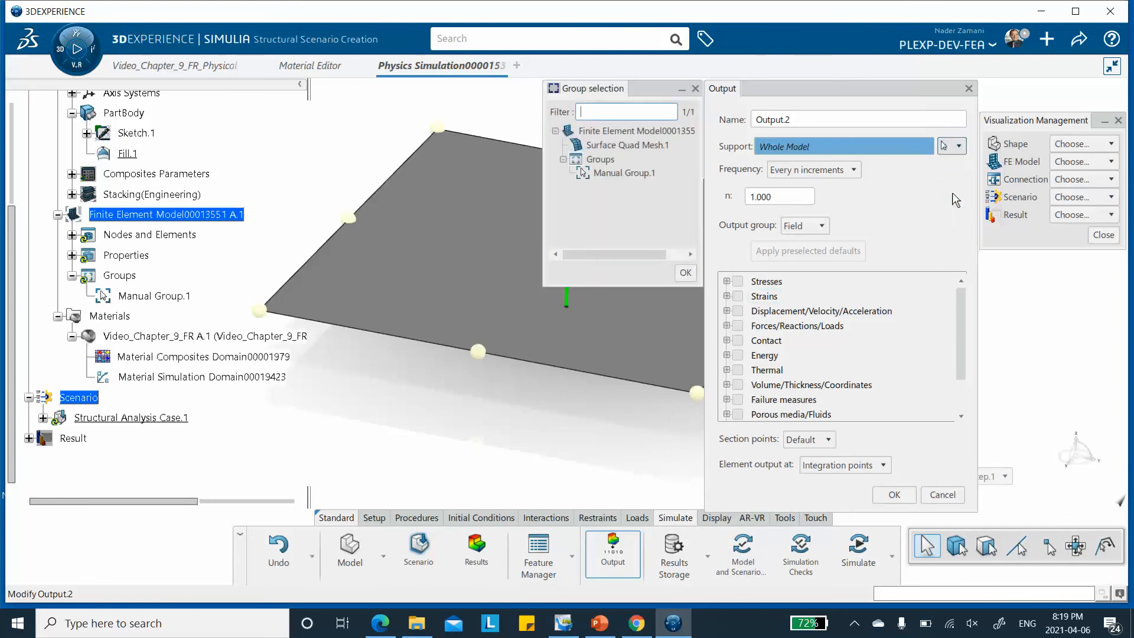
{"action": "double_click", "coordinate": [617, 173]}
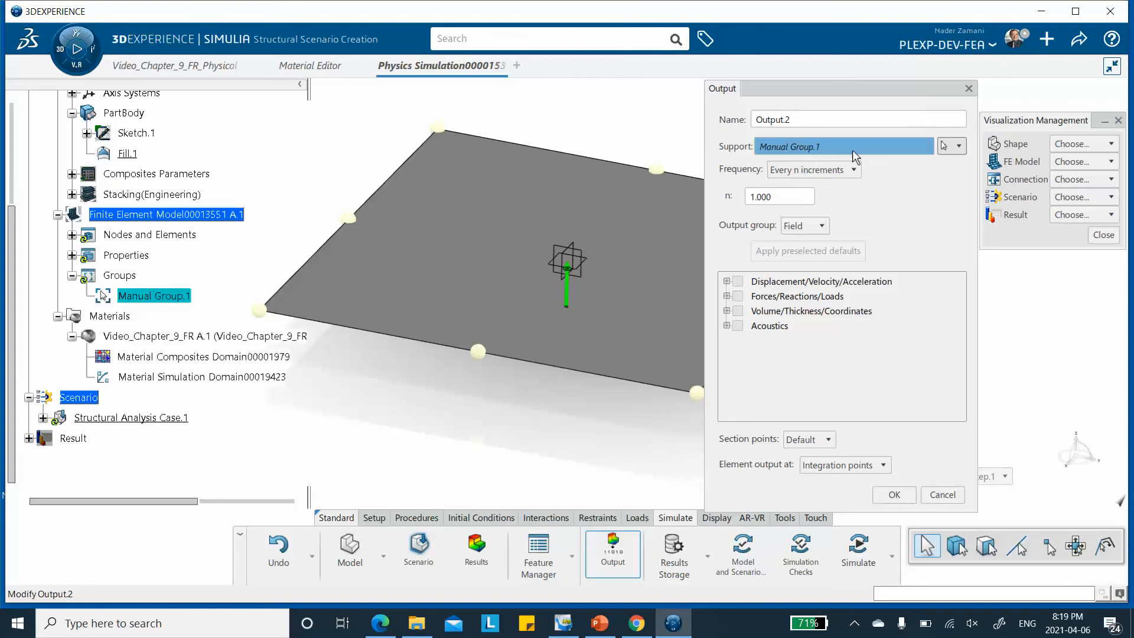
Make the output request a History output of U, Translations and rotations and confirm it
{"action": "left_click", "coordinate": [822, 225]}
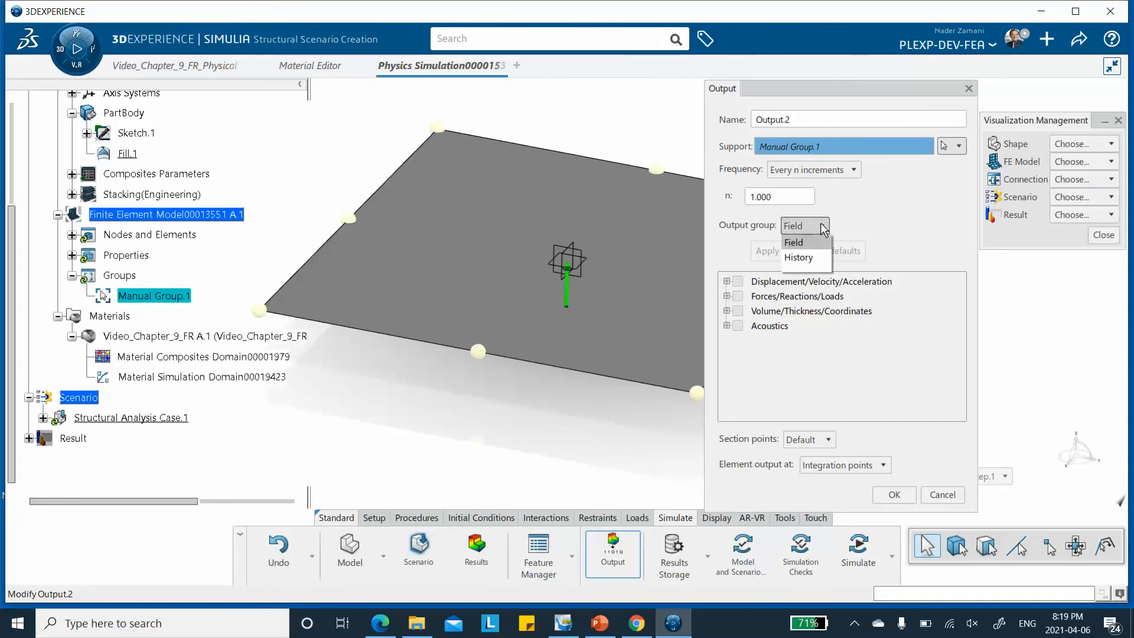
{"action": "left_click", "coordinate": [813, 260]}
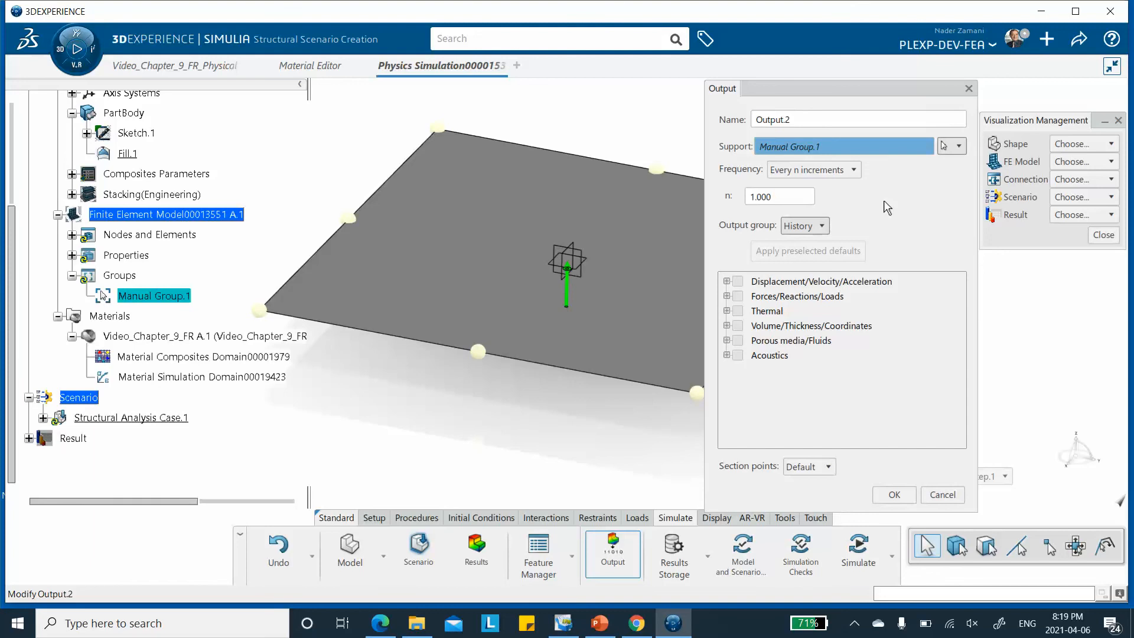
{"action": "left_click", "coordinate": [727, 281]}
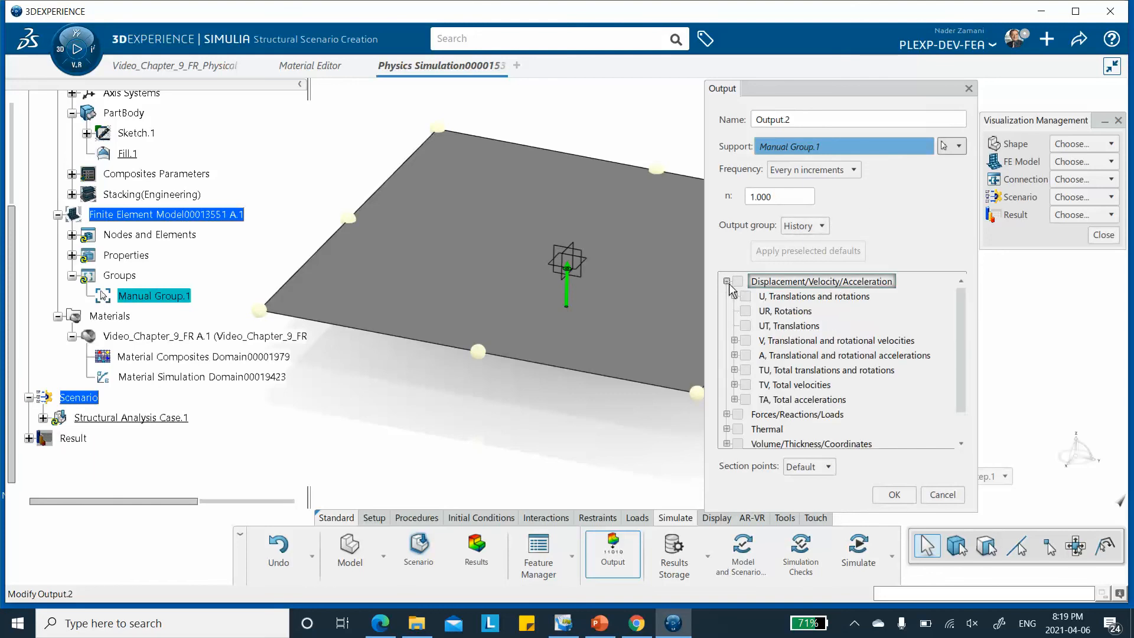
{"action": "left_click", "coordinate": [745, 296]}
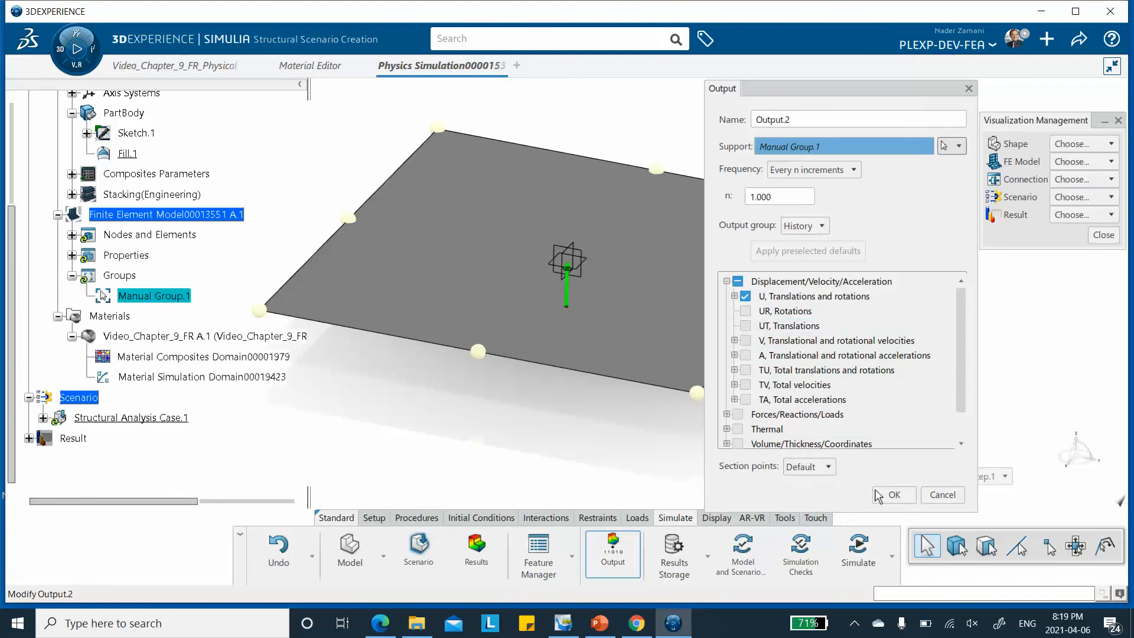
{"action": "left_click", "coordinate": [893, 496]}
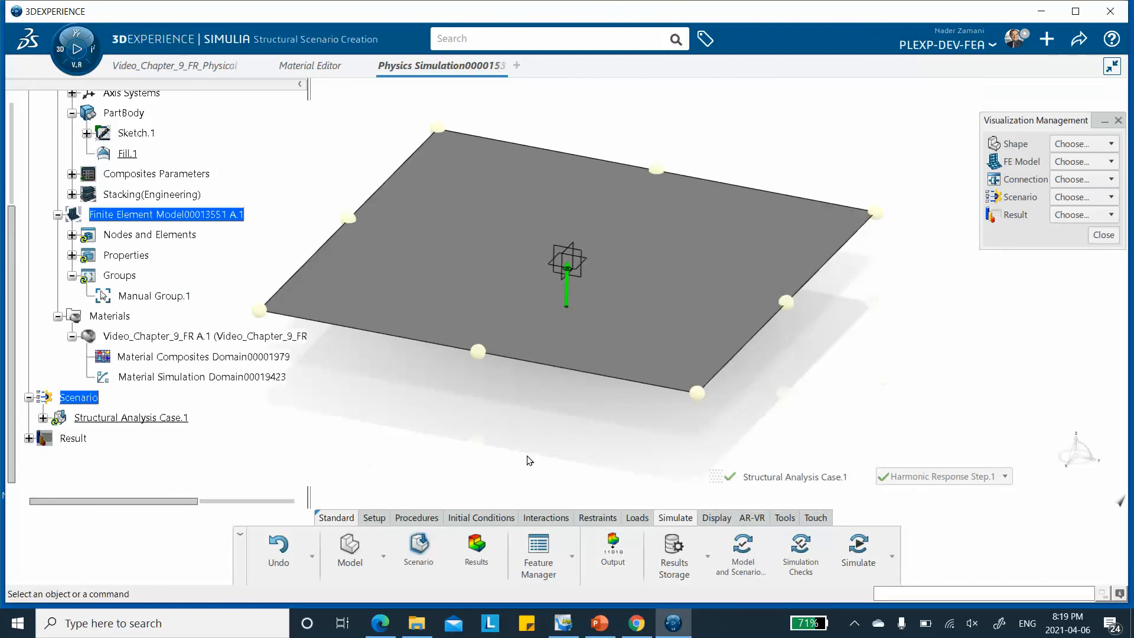
Run the model and scenario checks, followed by the simulation checks at the Local interactive location with 4 cores
{"action": "left_click", "coordinate": [746, 555]}
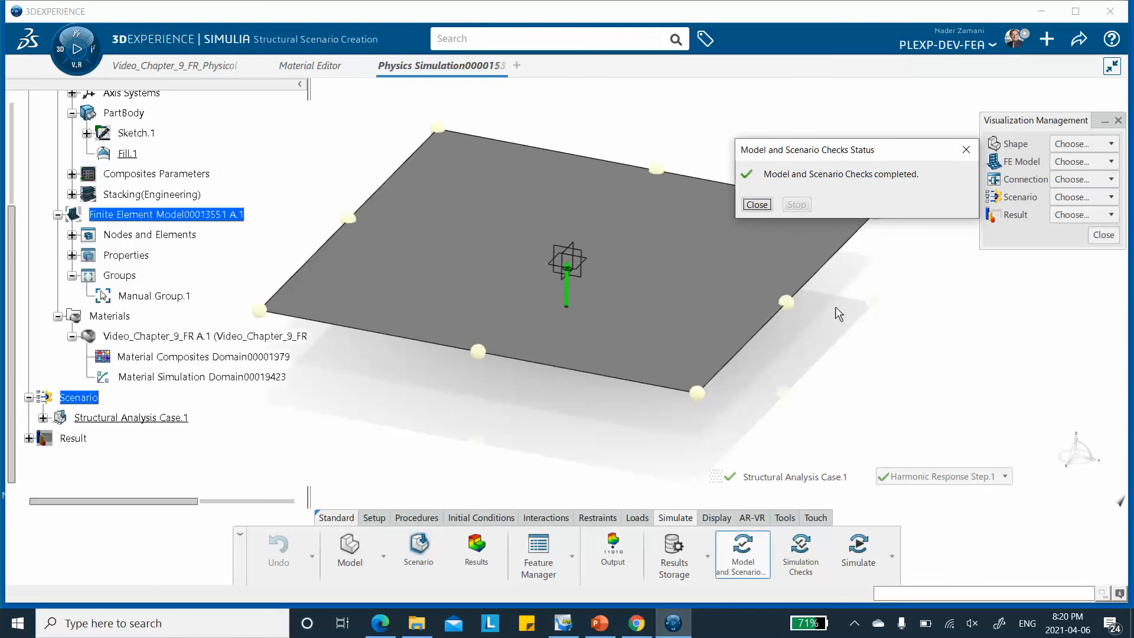
{"action": "left_click", "coordinate": [754, 205]}
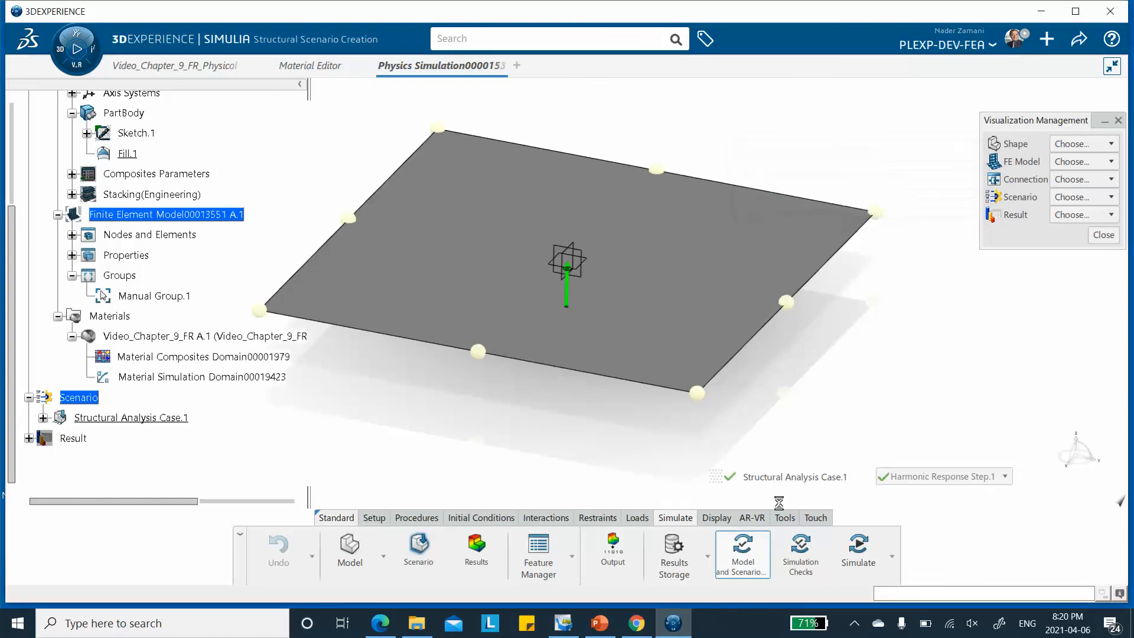
{"action": "left_click", "coordinate": [801, 548]}
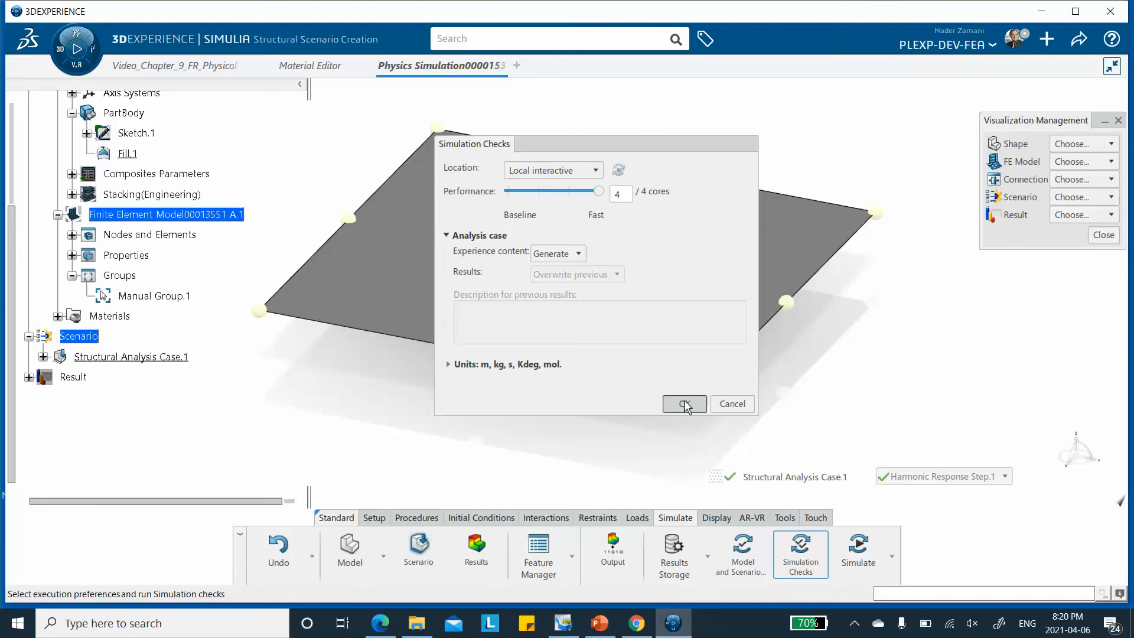
{"action": "left_click", "coordinate": [685, 405]}
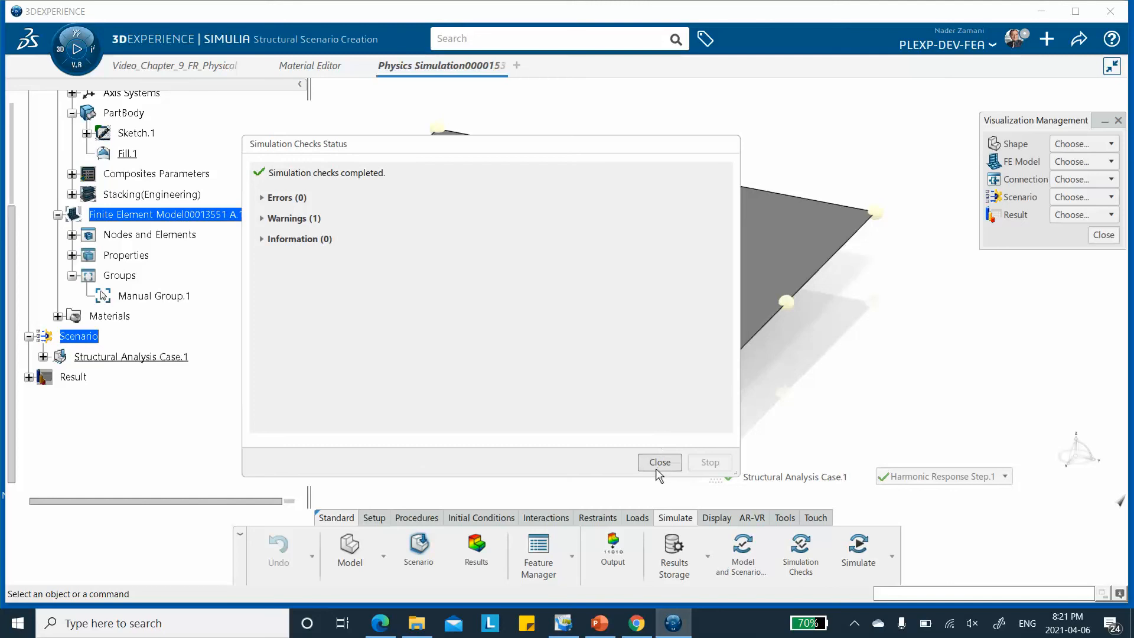
{"action": "left_click", "coordinate": [657, 466]}
Review the analysis case's step list and run the simulation at the Local interactive location with 4 cores, overwriting previous results
{"action": "left_click", "coordinate": [1004, 478]}
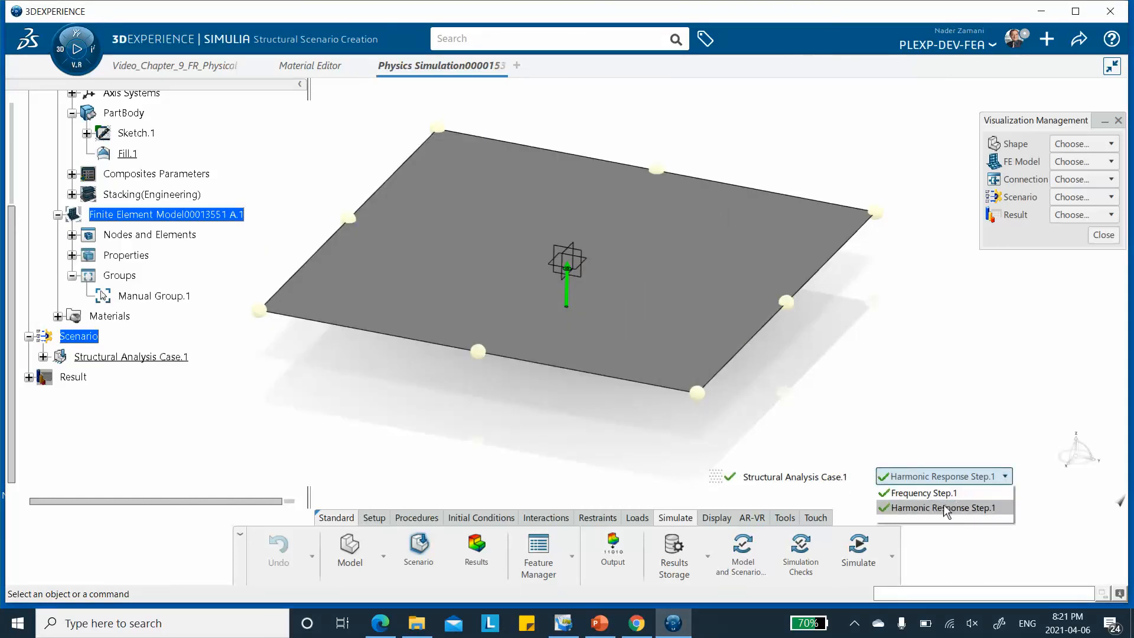
{"action": "left_click", "coordinate": [934, 366]}
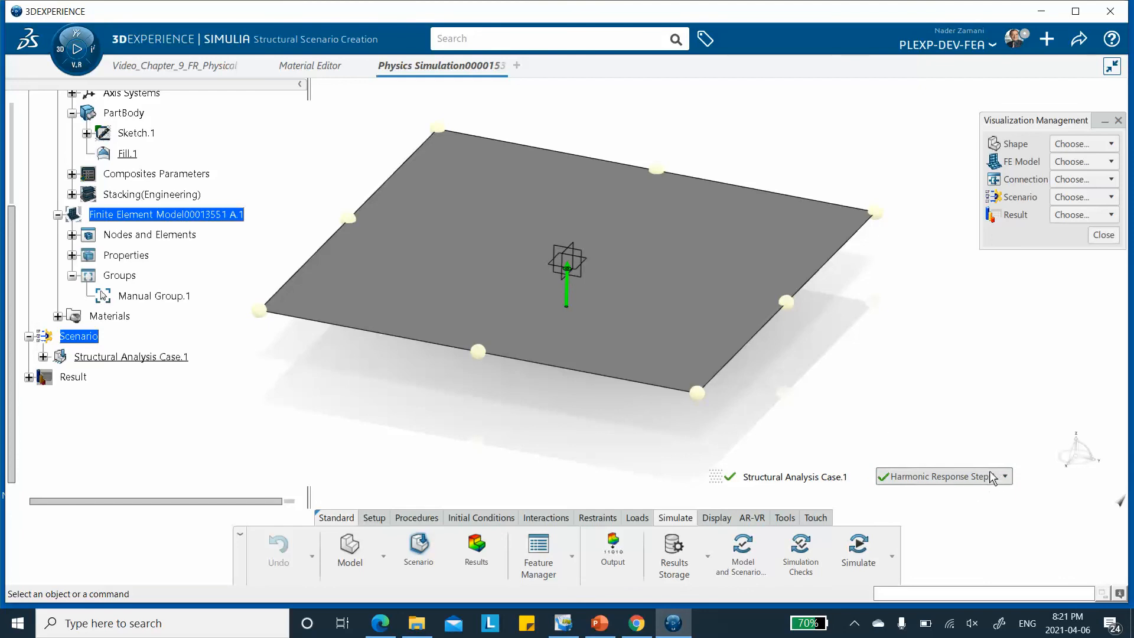
{"action": "left_click", "coordinate": [857, 550]}
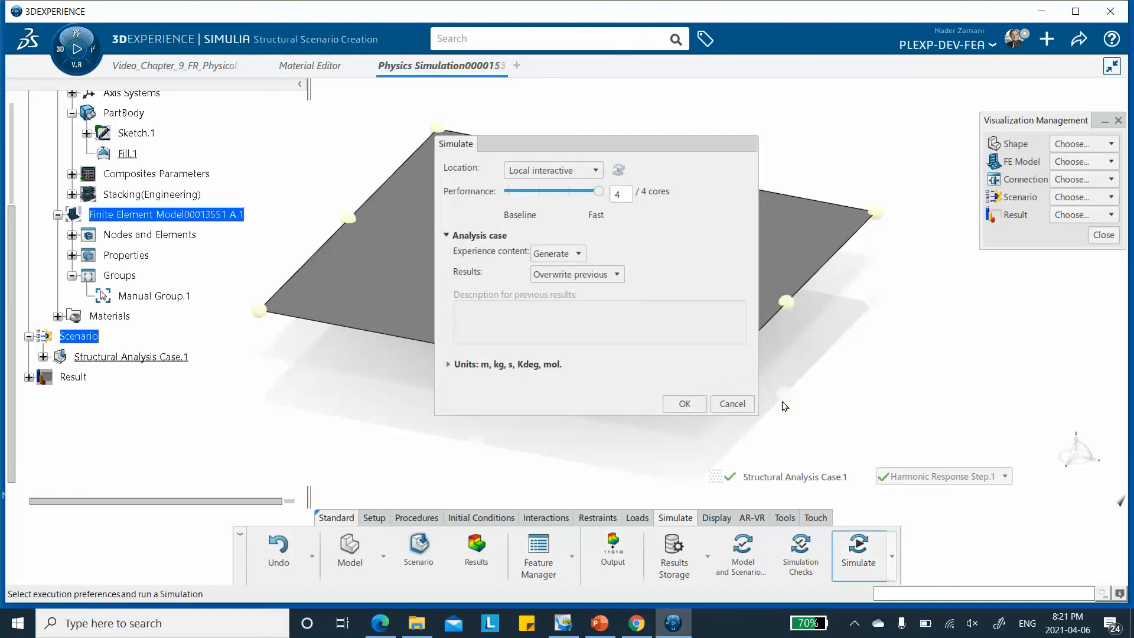
{"action": "left_click", "coordinate": [685, 403]}
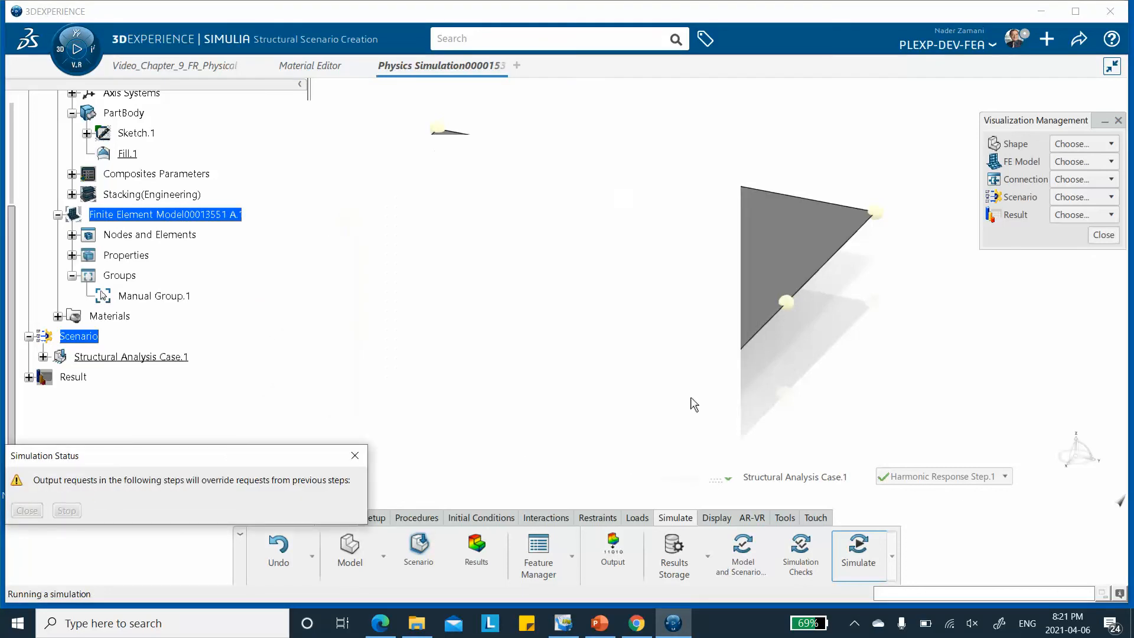
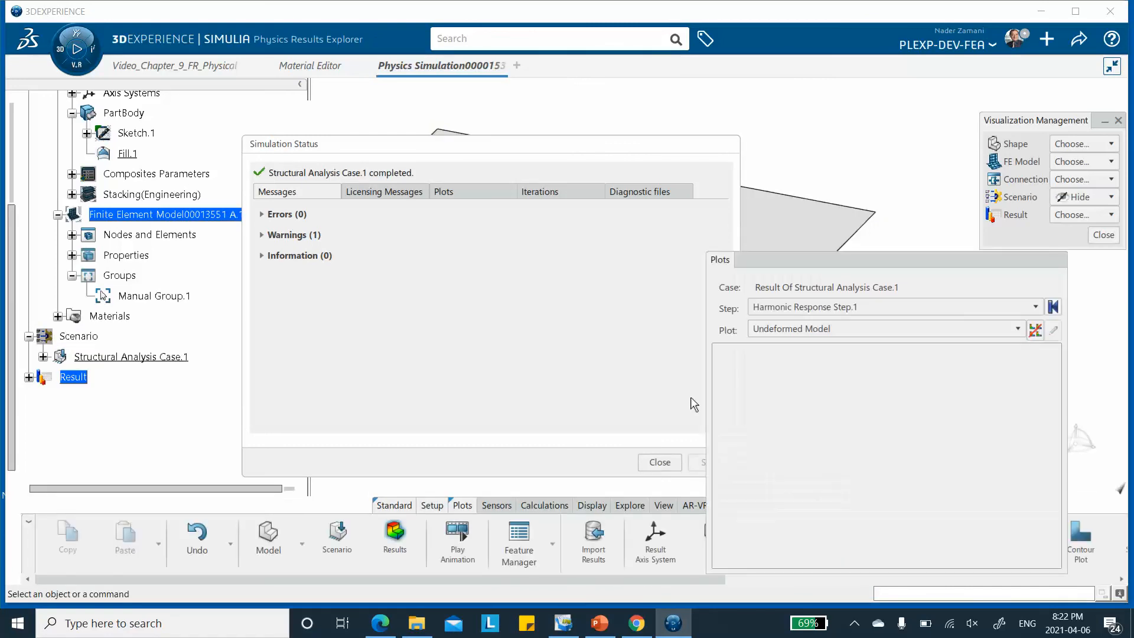
Close the simulation status and visualization management dialogs, and arrange the plots dialog so the plate is unobstructed
{"action": "left_click", "coordinate": [660, 462]}
{"action": "middle_click_drag", "start_coordinate": [703, 226], "coordinate": [582, 225]}
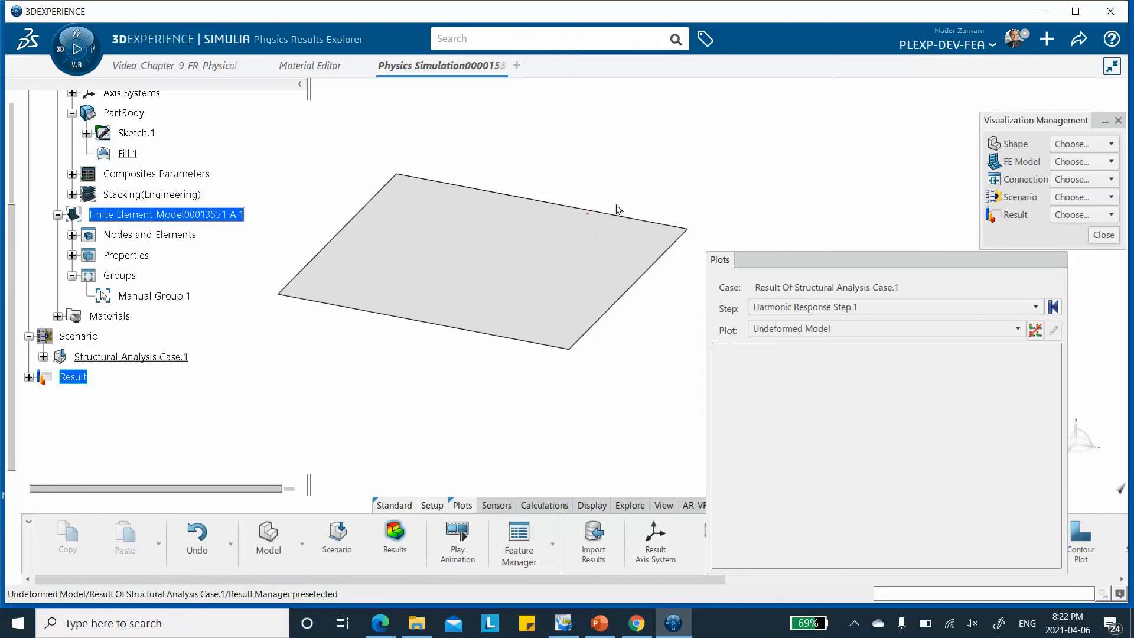
{"action": "left_click", "coordinate": [1118, 121]}
{"action": "left_click_drag", "start_coordinate": [927, 260], "coordinate": [940, 125]}
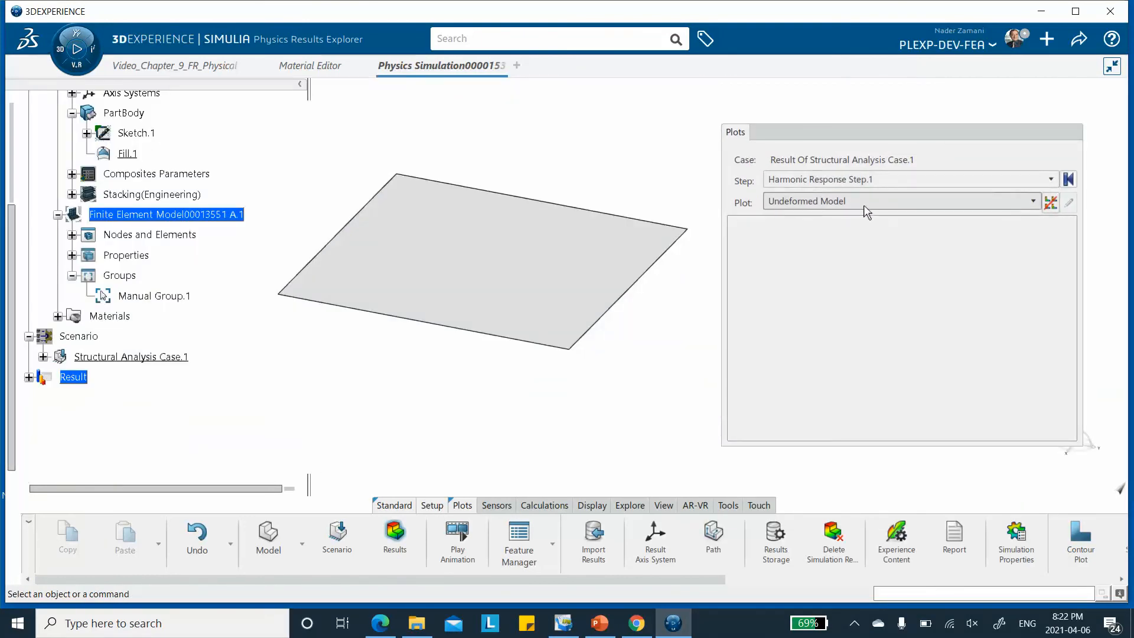
Display the Displacement.1 plot for Frequency Step.1
{"action": "left_click", "coordinate": [811, 200]}
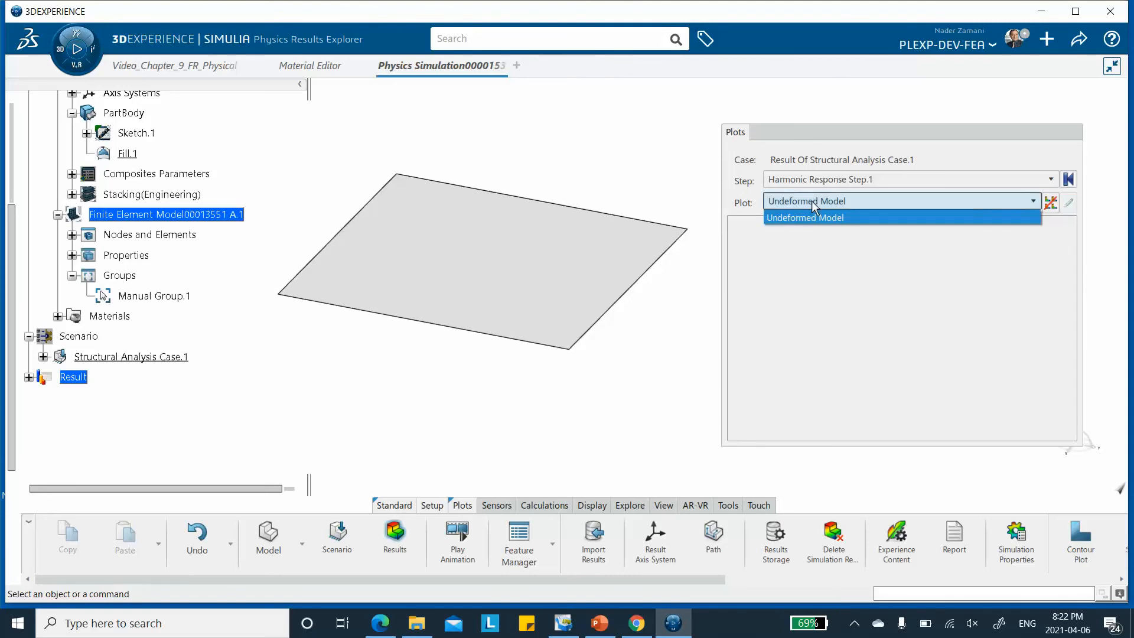
{"action": "left_click", "coordinate": [811, 201]}
{"action": "left_click", "coordinate": [855, 182]}
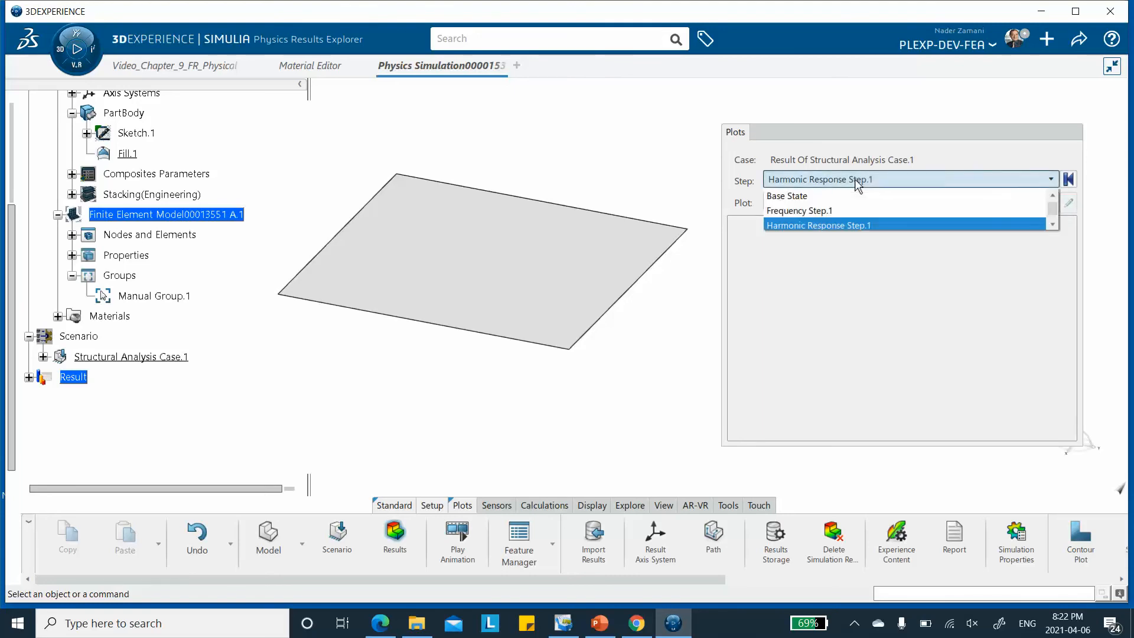
{"action": "left_click", "coordinate": [814, 213]}
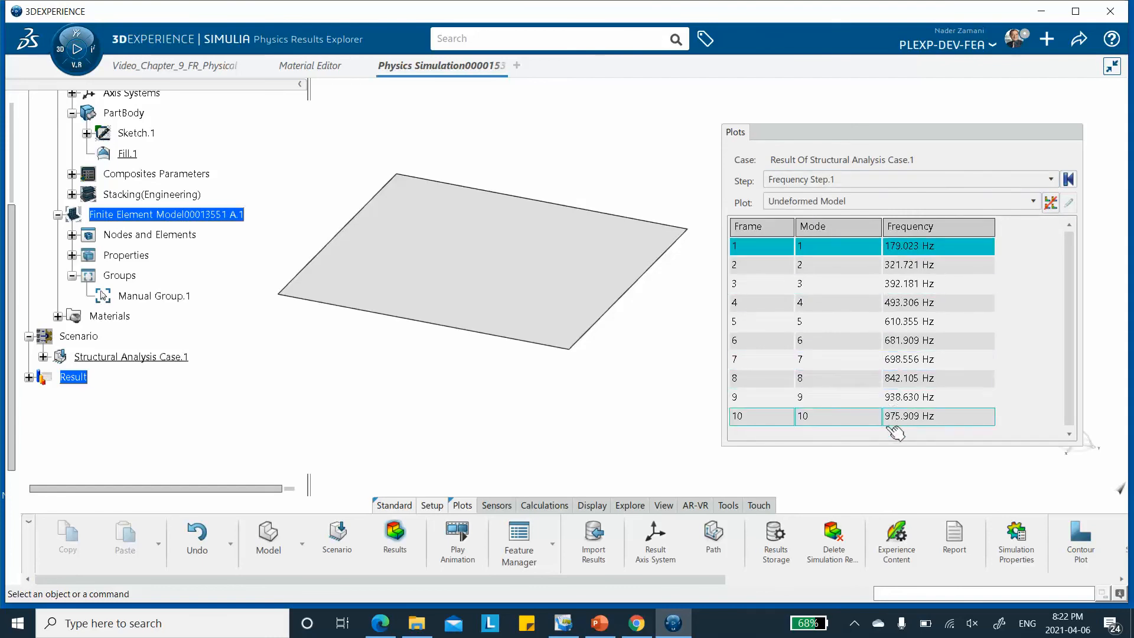
{"action": "left_click", "coordinate": [851, 200]}
{"action": "left_click", "coordinate": [835, 234]}
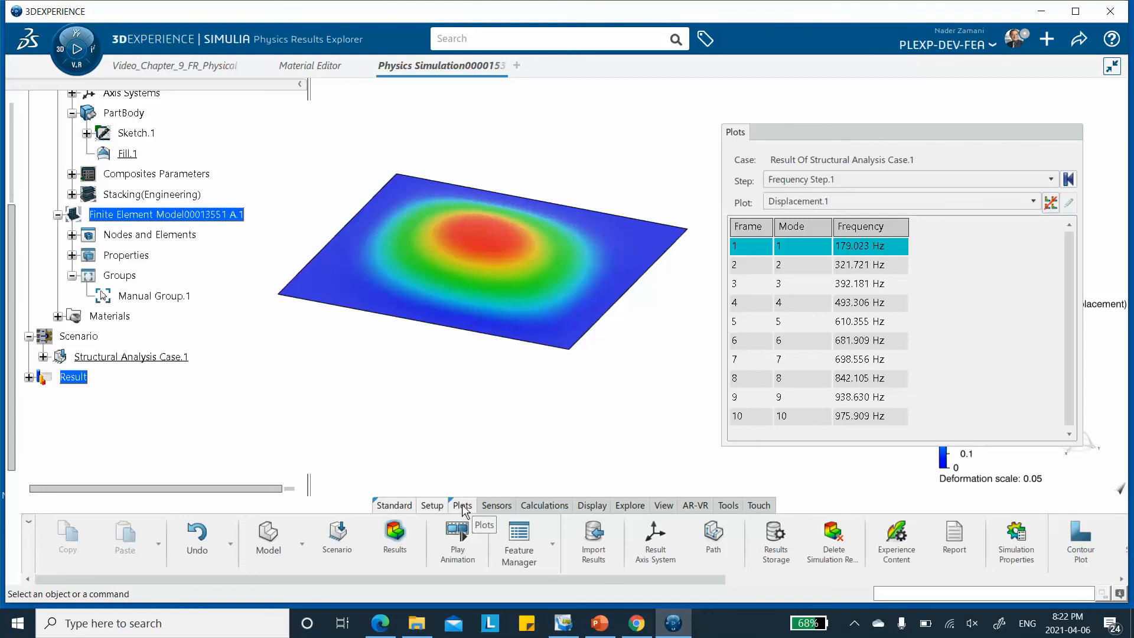
Create a contour plot of the UT displacement magnitude with the visible edges set to Mesh
{"action": "left_click", "coordinate": [1074, 538]}
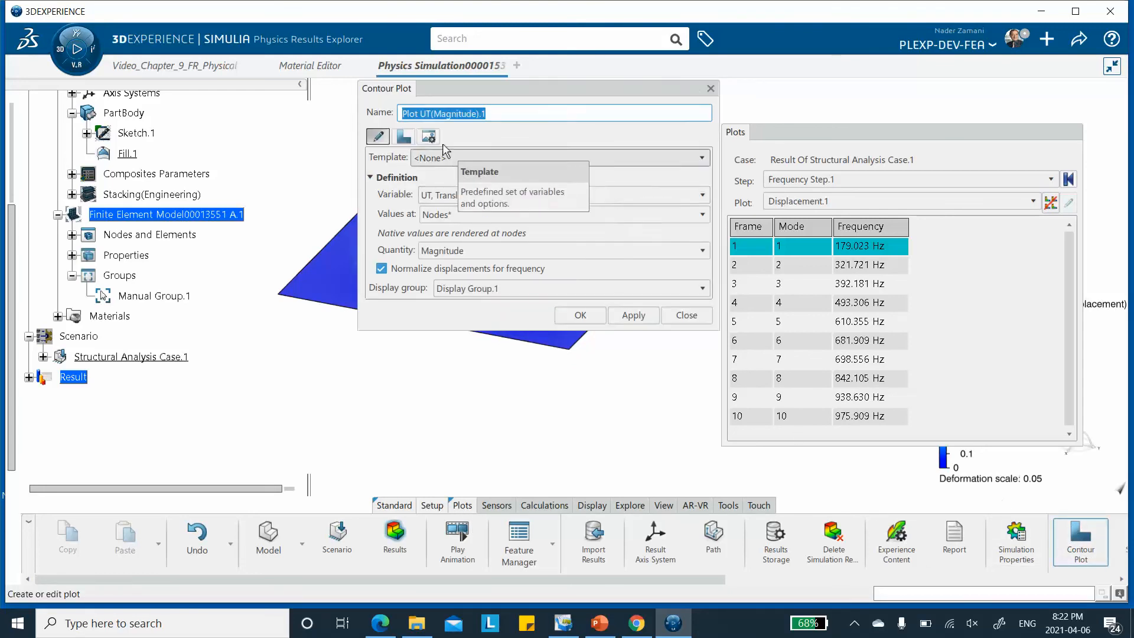
{"action": "left_click", "coordinate": [428, 137]}
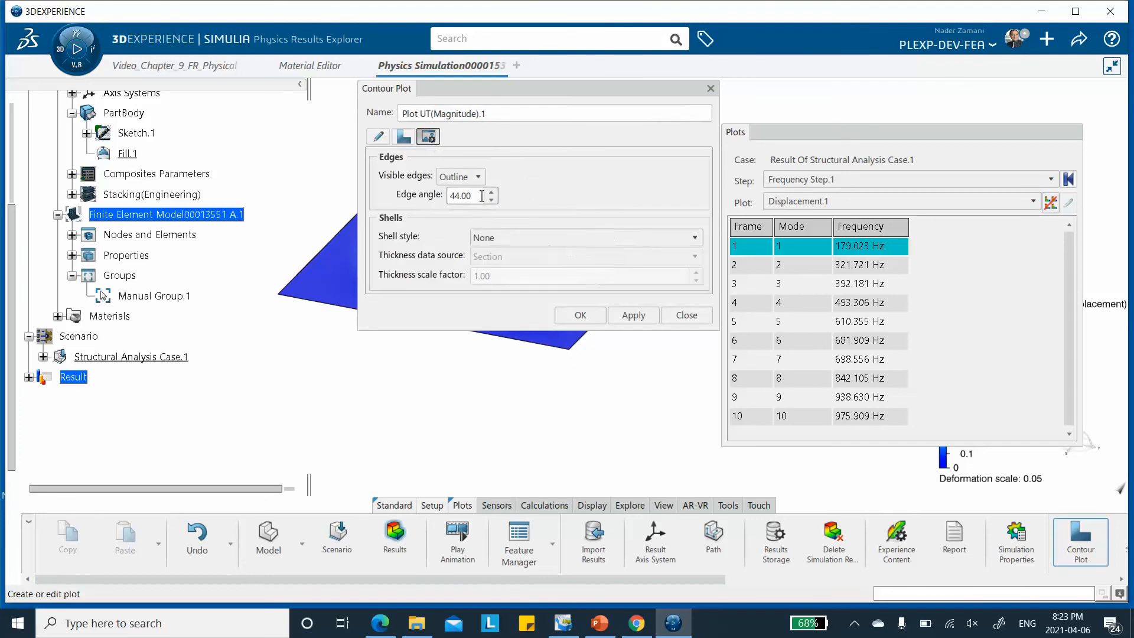
{"action": "left_click", "coordinate": [467, 176]}
{"action": "left_click", "coordinate": [459, 207]}
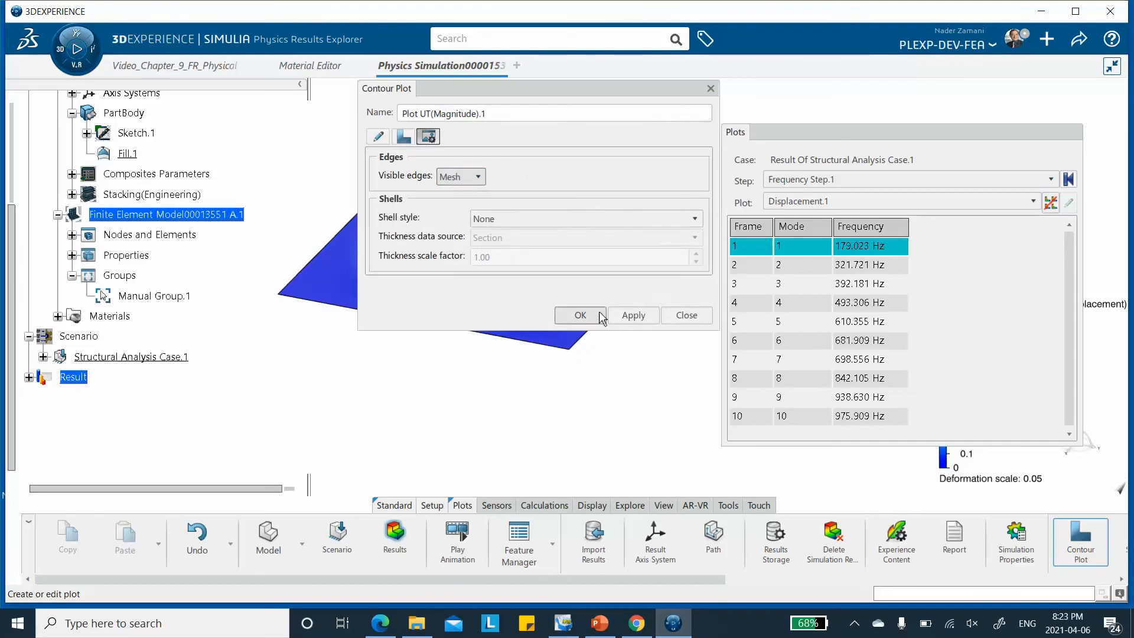
{"action": "left_click", "coordinate": [623, 317]}
{"action": "left_click", "coordinate": [578, 316]}
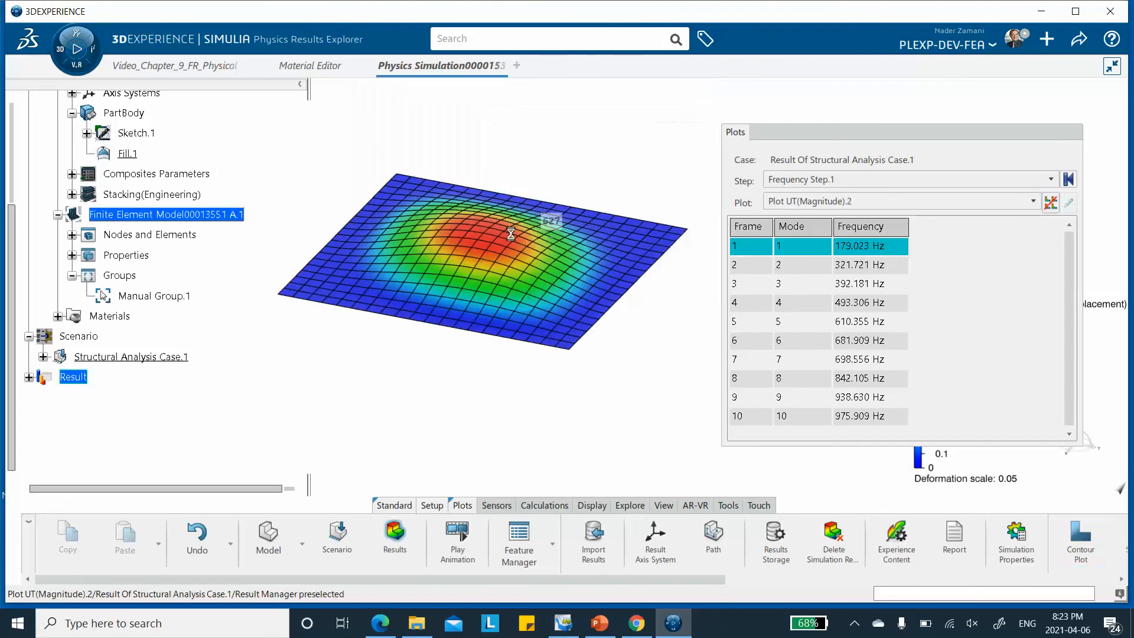
Examine the plate's mode shapes one by one from mode 2 through mode 10
{"action": "left_click", "coordinate": [865, 267]}
{"action": "left_click", "coordinate": [868, 284]}
{"action": "left_click", "coordinate": [866, 302]}
{"action": "left_click", "coordinate": [864, 322]}
{"action": "left_click", "coordinate": [863, 340]}
{"action": "left_click", "coordinate": [862, 359]}
{"action": "left_click", "coordinate": [862, 378]}
{"action": "left_click", "coordinate": [861, 397]}
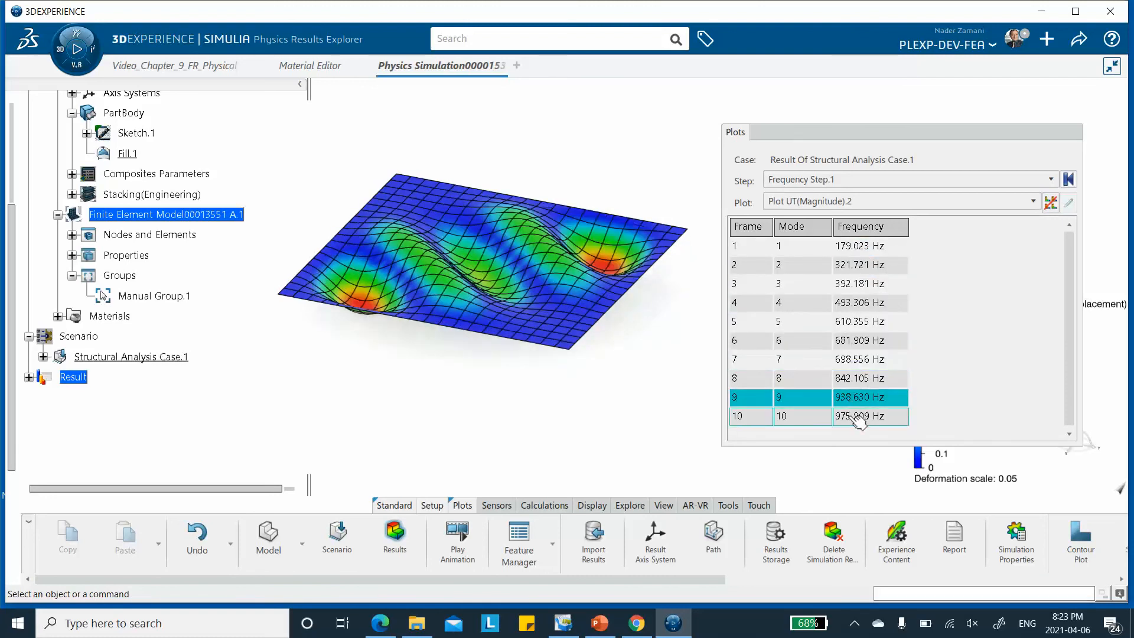
{"action": "left_click", "coordinate": [859, 417]}
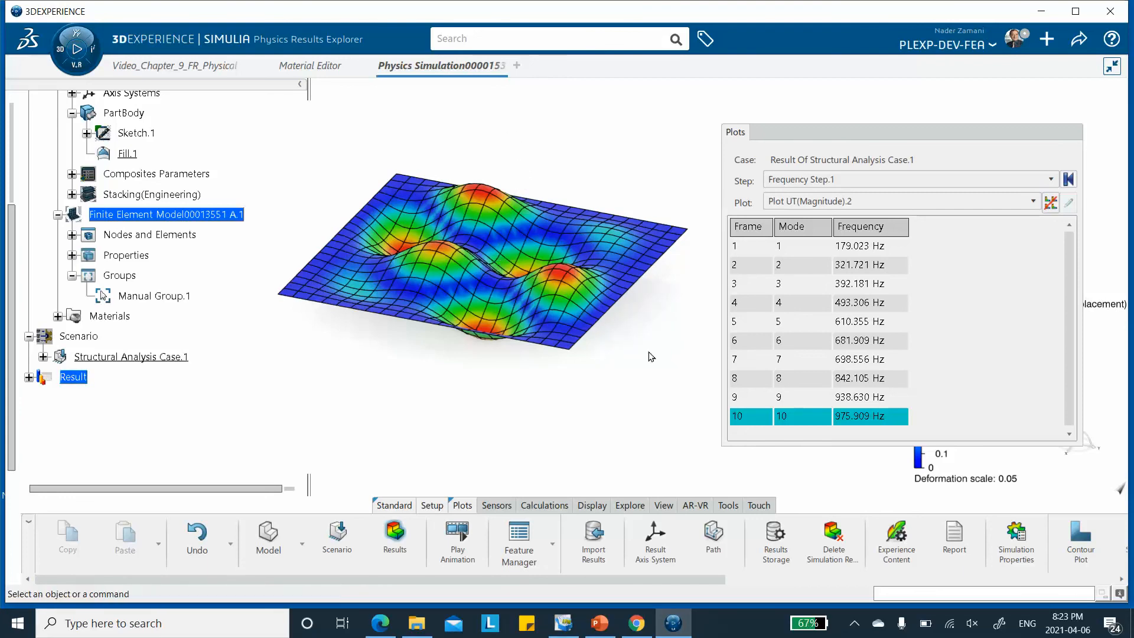
Create an X-Y plot from history of the U, Translations magnitude against frequency for Harmonic Response Step.1 with Output.2 as support
{"action": "left_click", "coordinate": [863, 134]}
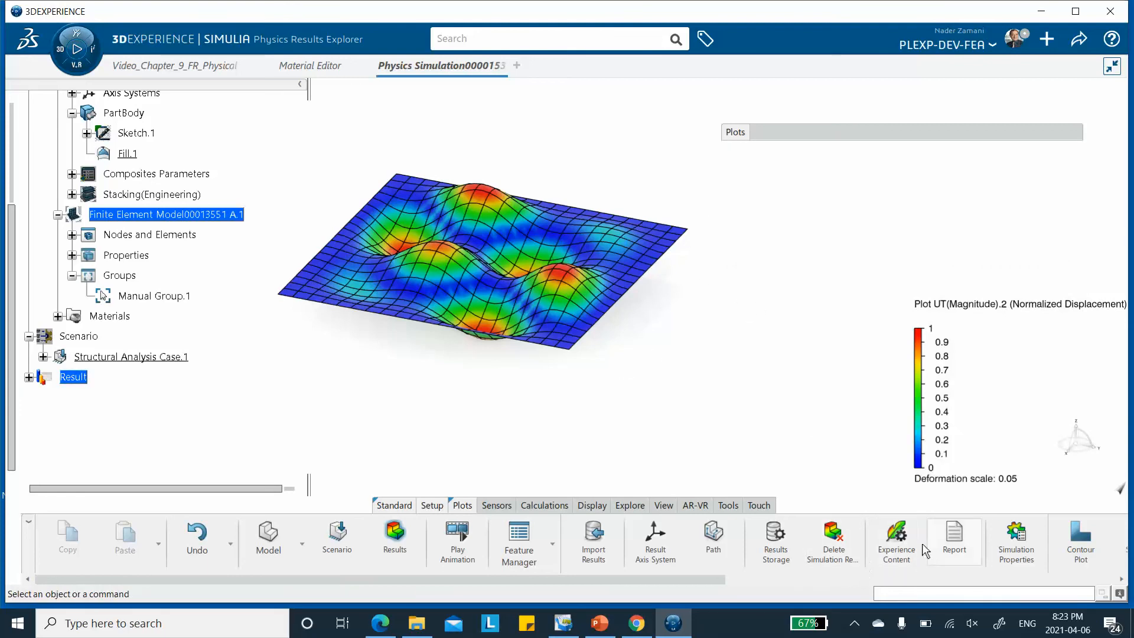
{"action": "left_click_drag", "start_coordinate": [644, 580], "coordinate": [1004, 579]}
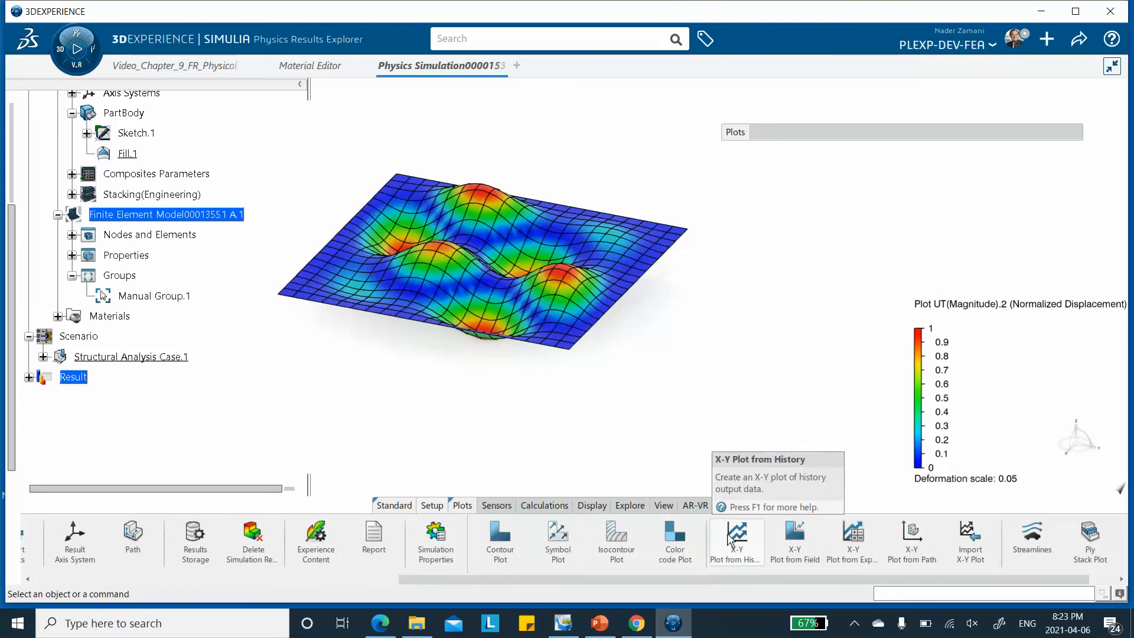
{"action": "left_click", "coordinate": [737, 534]}
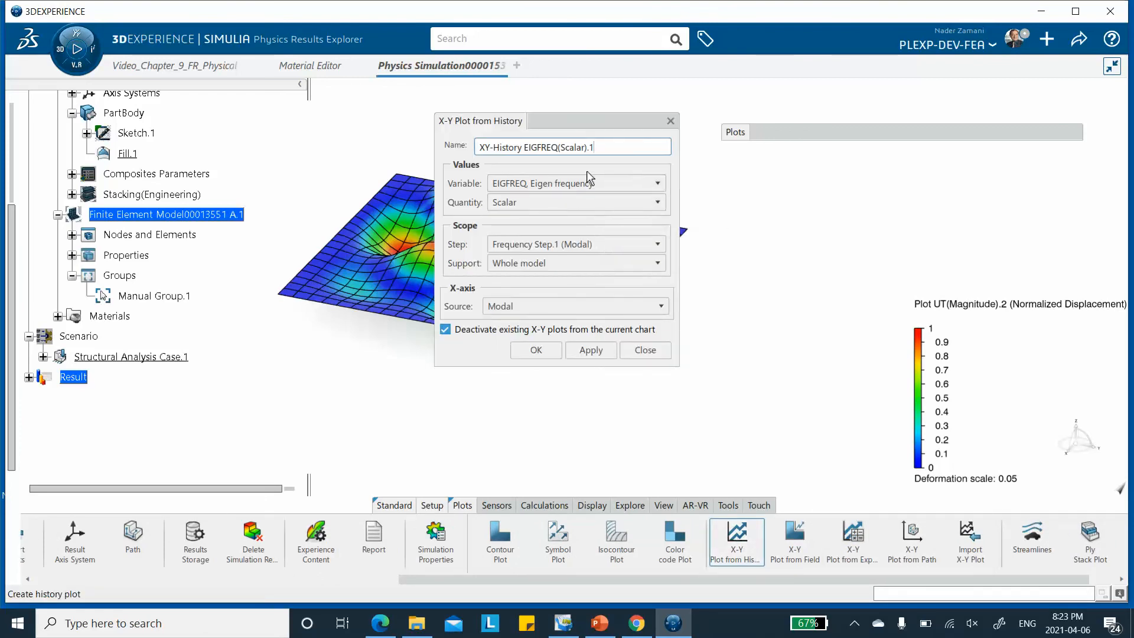
{"action": "left_click", "coordinate": [656, 183]}
{"action": "scroll", "coordinate": [594, 295], "scroll_direction": "down", "scroll_amount": 3}
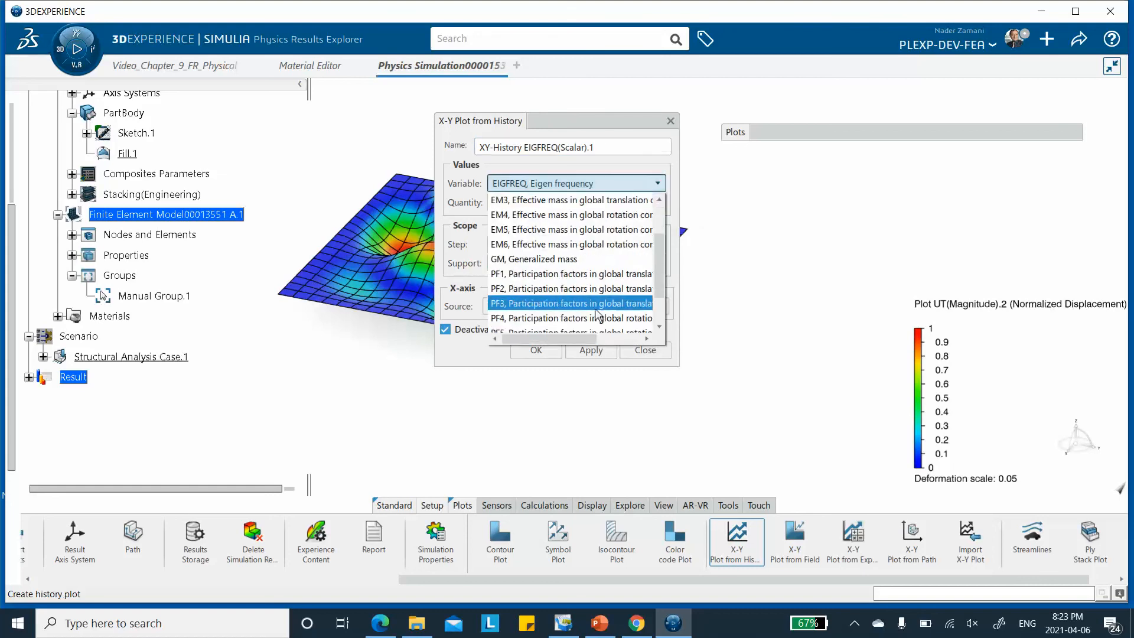
{"action": "scroll", "coordinate": [594, 306], "scroll_direction": "down", "scroll_amount": 1}
{"action": "left_click", "coordinate": [581, 325]}
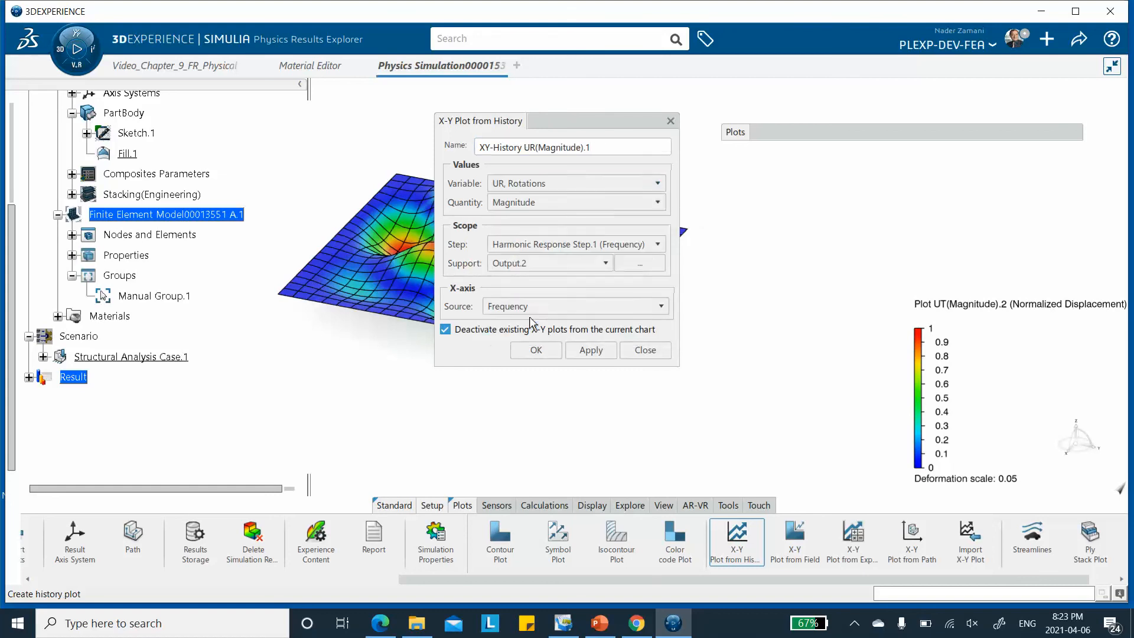
{"action": "left_click", "coordinate": [585, 183]}
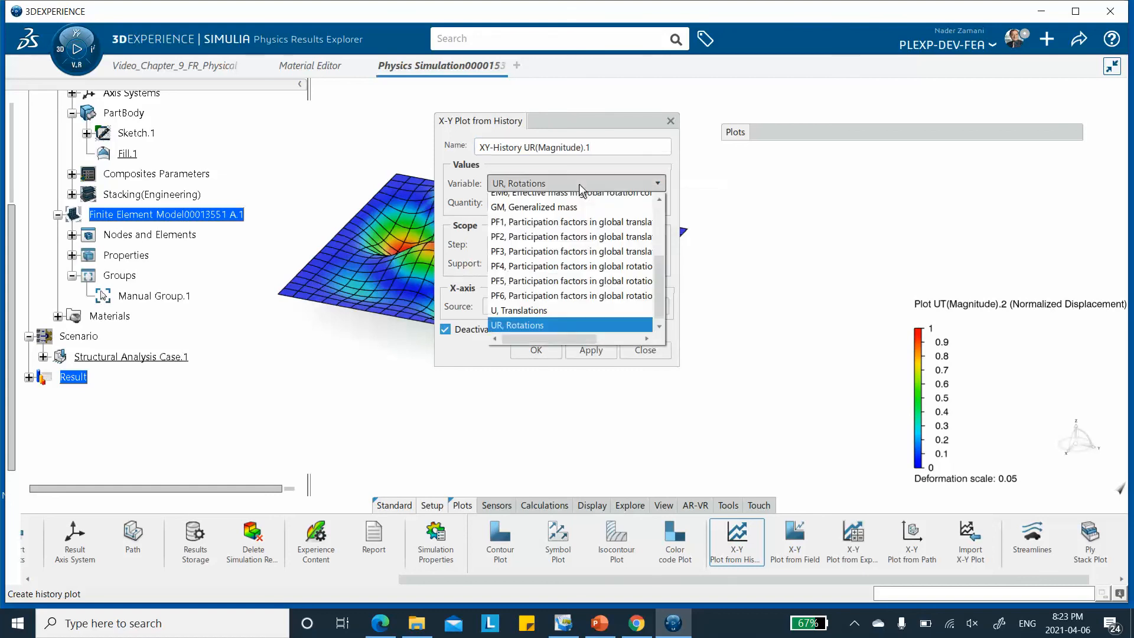
{"action": "left_click", "coordinate": [524, 309]}
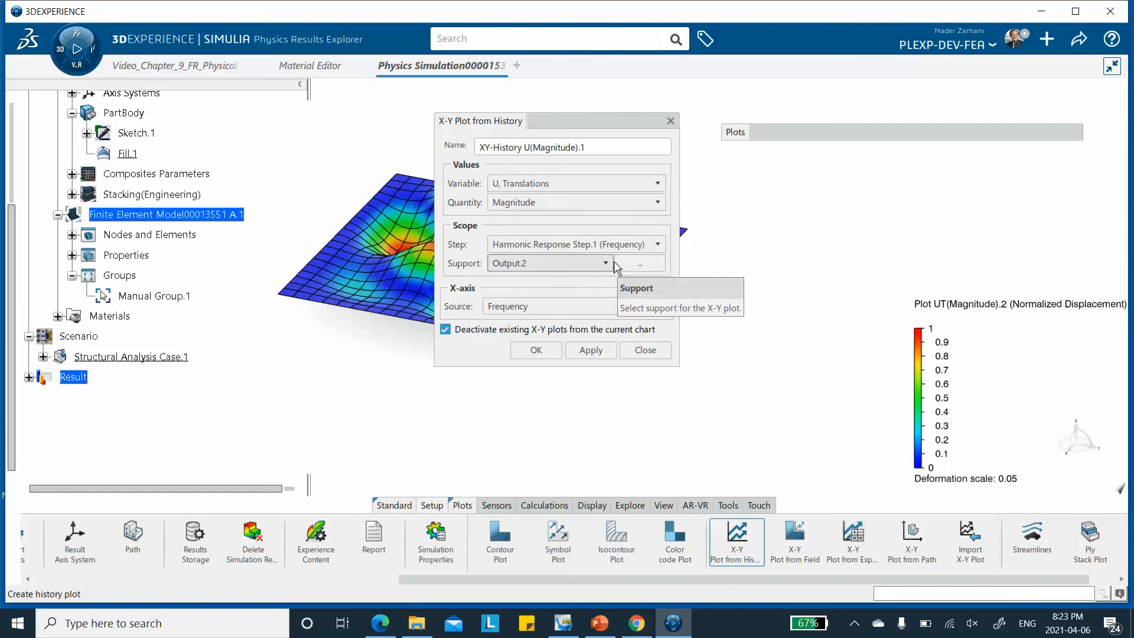
{"action": "left_click", "coordinate": [591, 351]}
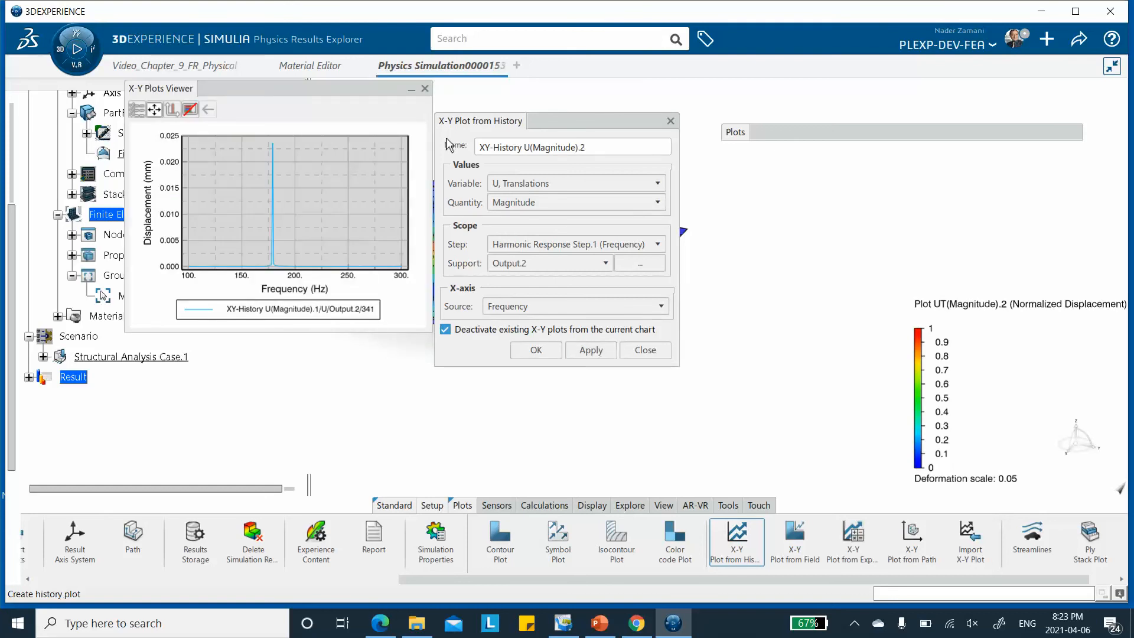
Inspect the displacement versus frequency curve, and close the plot viewer and the history plot dialog
{"action": "left_click_drag", "start_coordinate": [576, 128], "coordinate": [694, 116]}
{"action": "left_click_drag", "start_coordinate": [333, 89], "coordinate": [450, 167]}
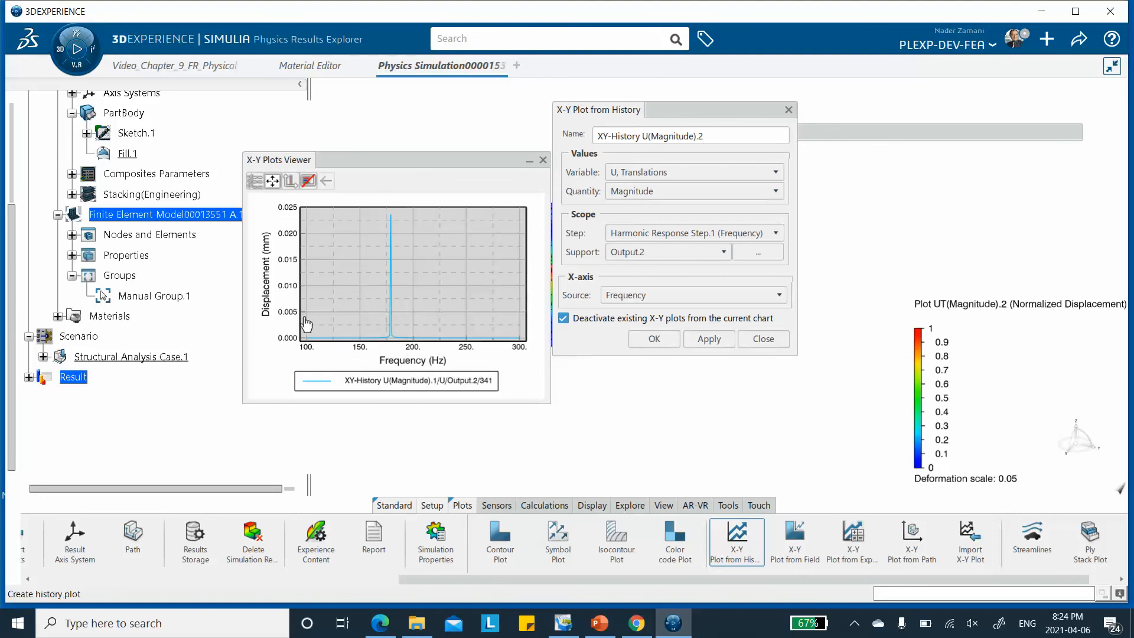
{"action": "left_click", "coordinate": [543, 160]}
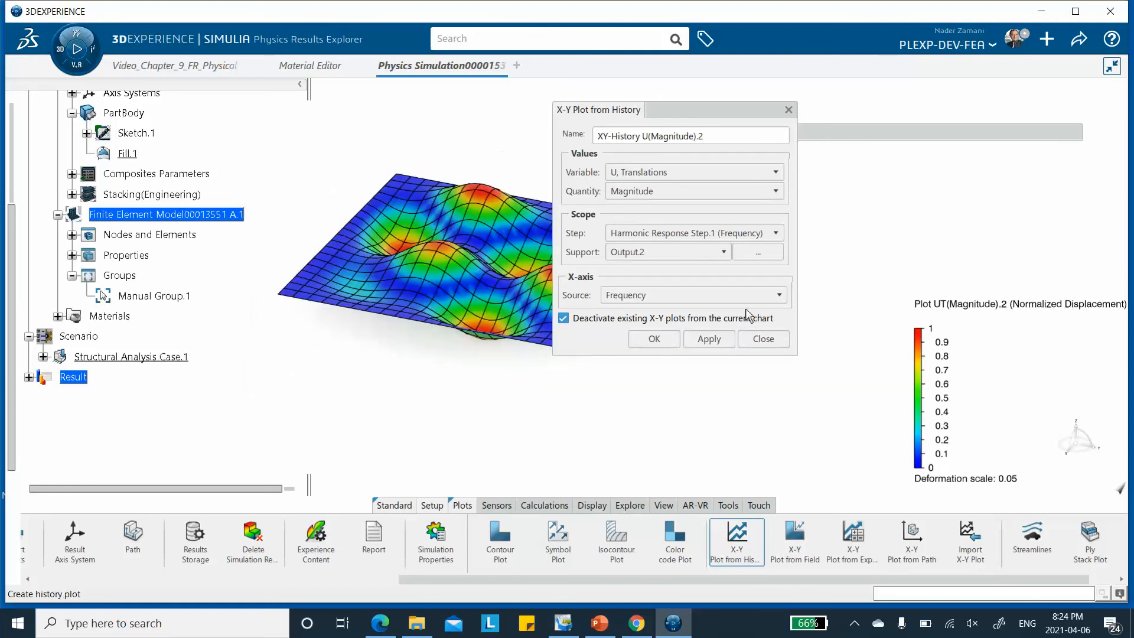
{"action": "left_click", "coordinate": [763, 341]}
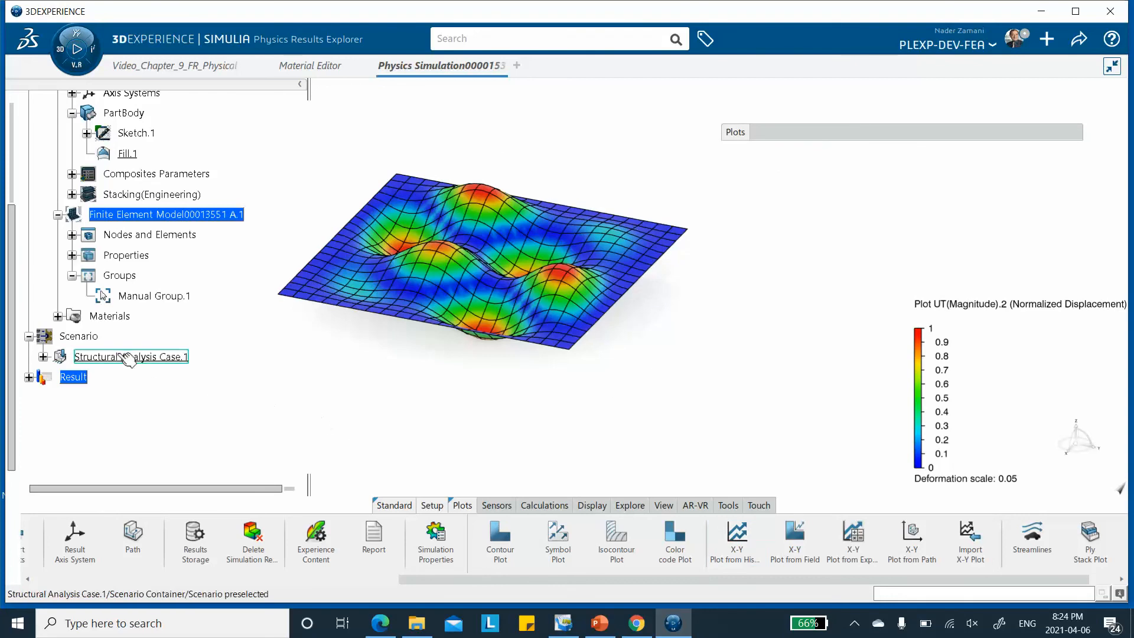
Set the upper frequency of Harmonic Response Step.1 to 170 Hz and confirm the step
{"action": "left_click", "coordinate": [42, 357]}
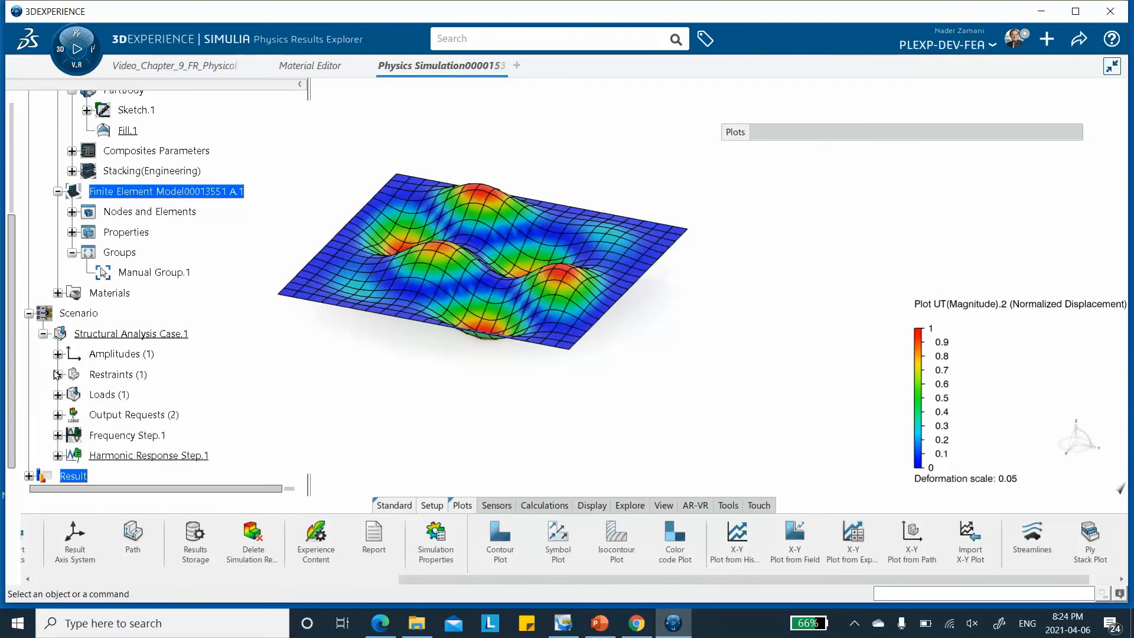
{"action": "double_click", "coordinate": [154, 455]}
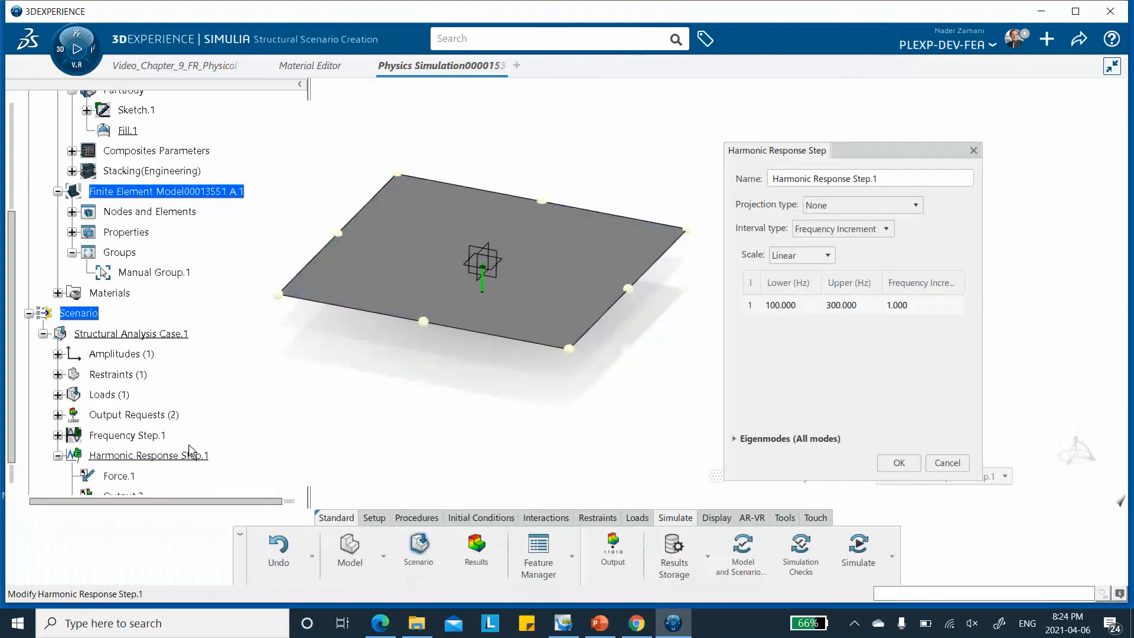
{"action": "left_click", "coordinate": [778, 307]}
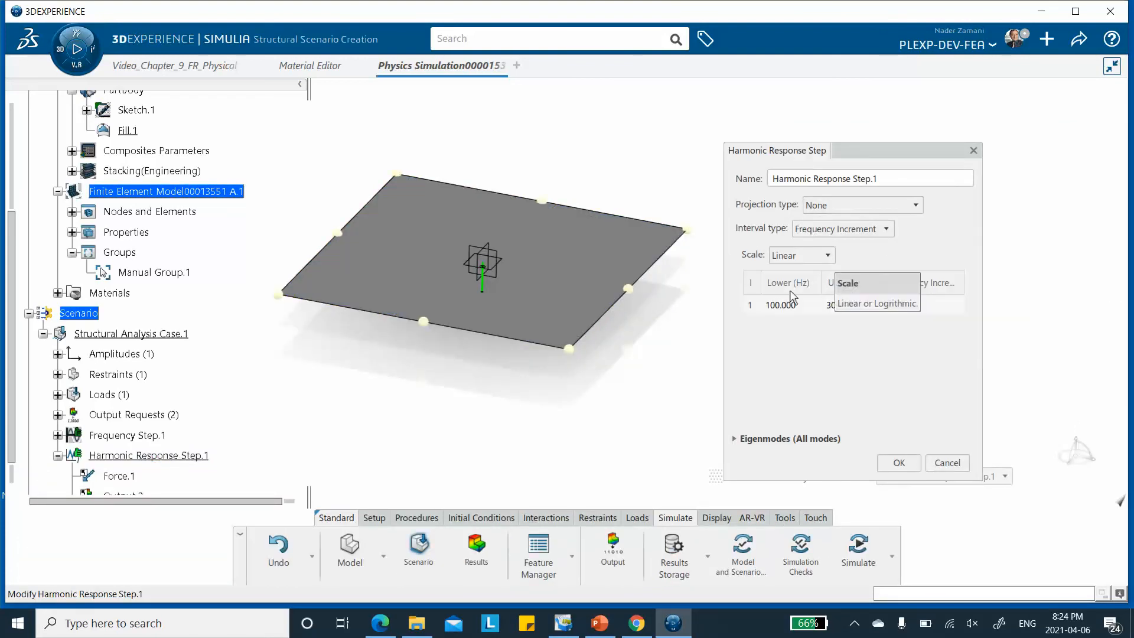
{"action": "left_click", "coordinate": [850, 300]}
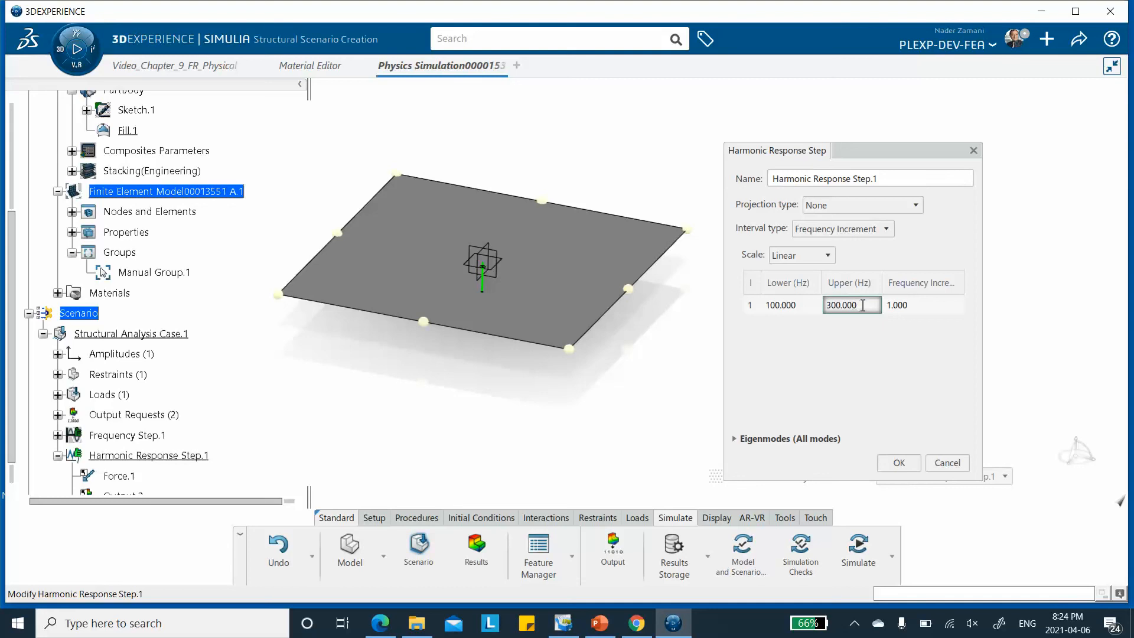
{"action": "left_click", "coordinate": [861, 306]}
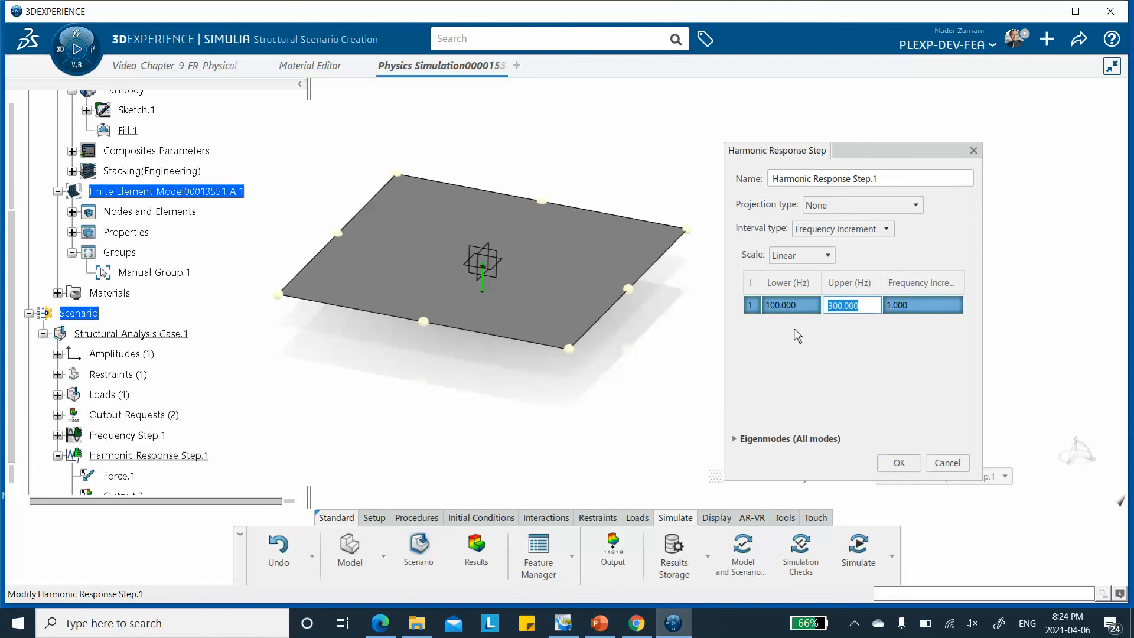
{"action": "type", "text": "150"}
{"action": "left_click_drag", "start_coordinate": [852, 308], "coordinate": [766, 319]}
{"action": "type", "text": "170"}
{"action": "left_click", "coordinate": [898, 464]}
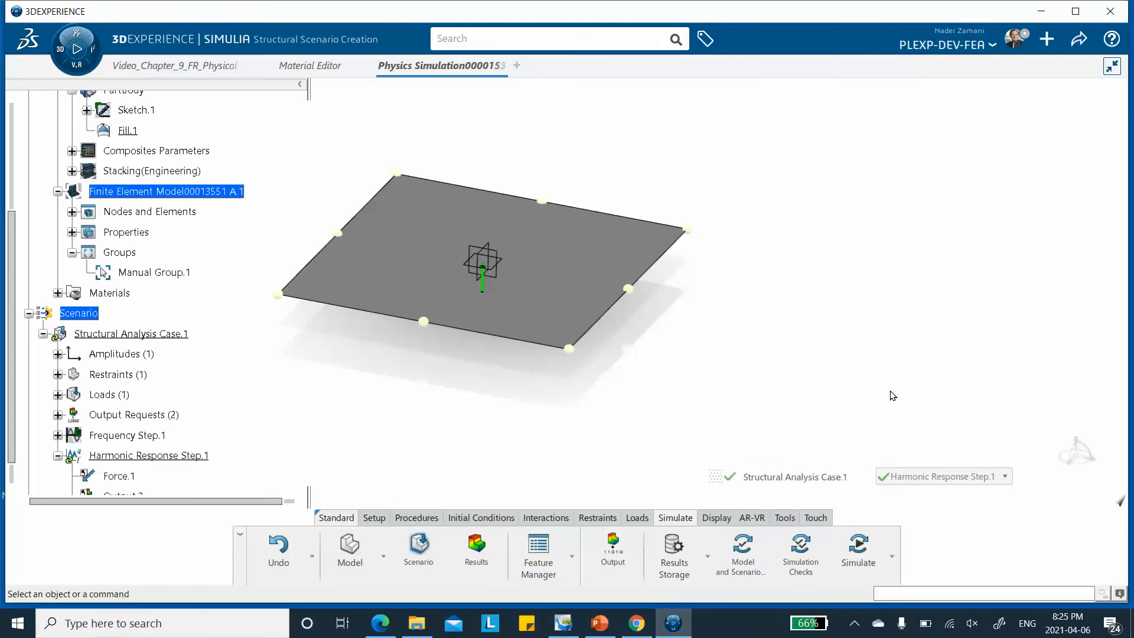
Rerun the simulation with the modified harmonic response step and close its status report
{"action": "left_click", "coordinate": [859, 549]}
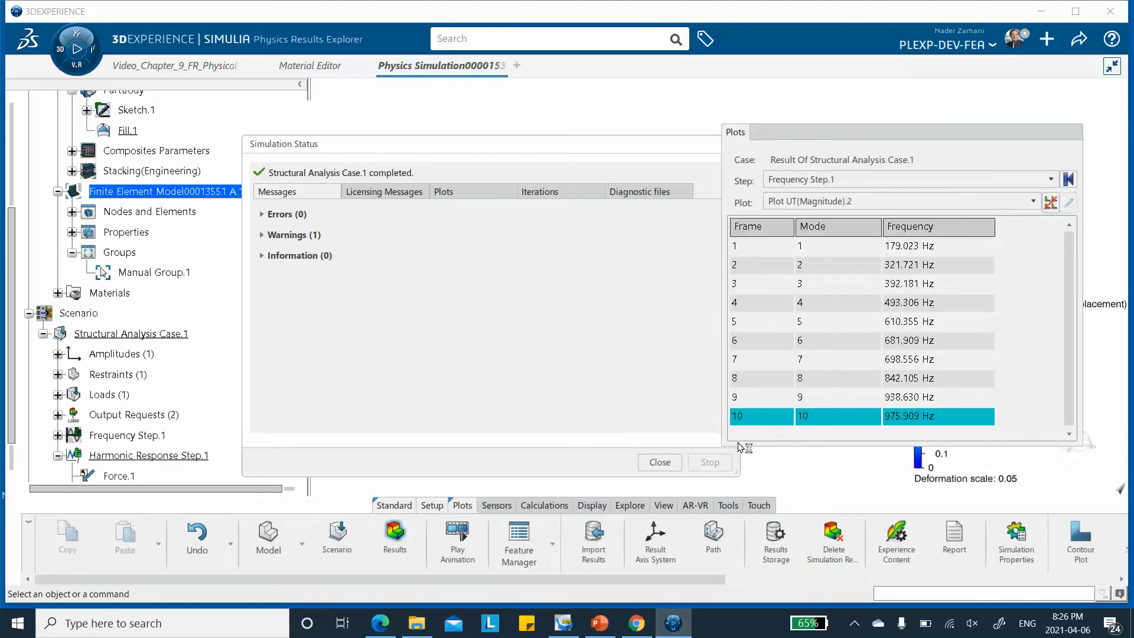
{"action": "left_click", "coordinate": [658, 462]}
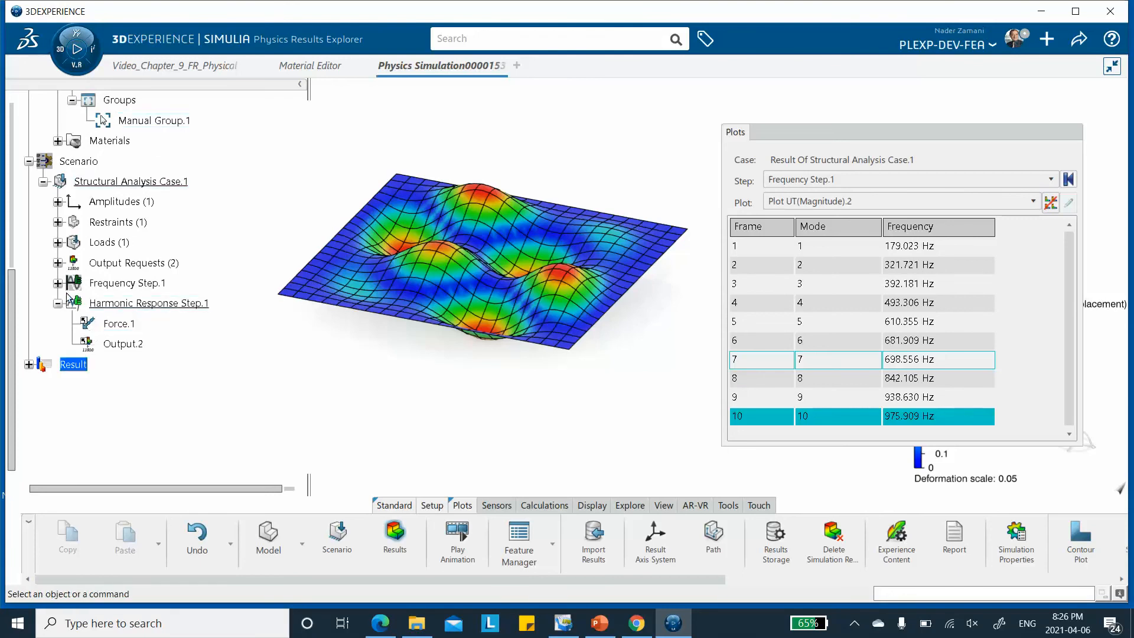
Activate the XY-History U(Magnitude).1 plot in the structural analysis results, inspect the displacement versus frequency curve, and close the plot viewer
{"action": "left_click", "coordinate": [29, 365]}
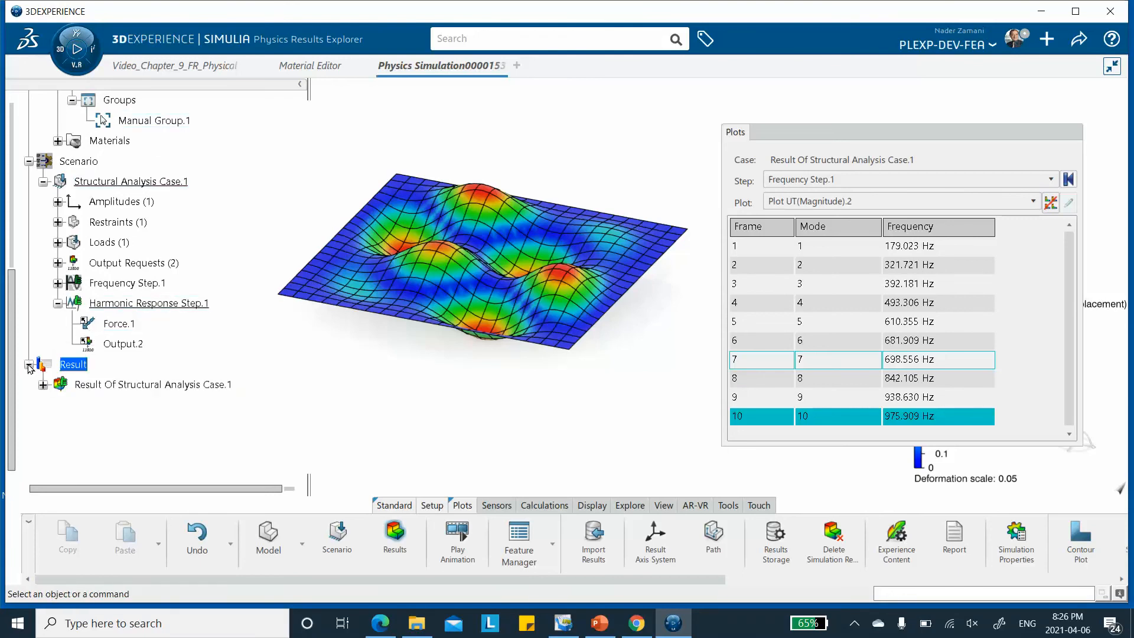
{"action": "left_click", "coordinate": [43, 385]}
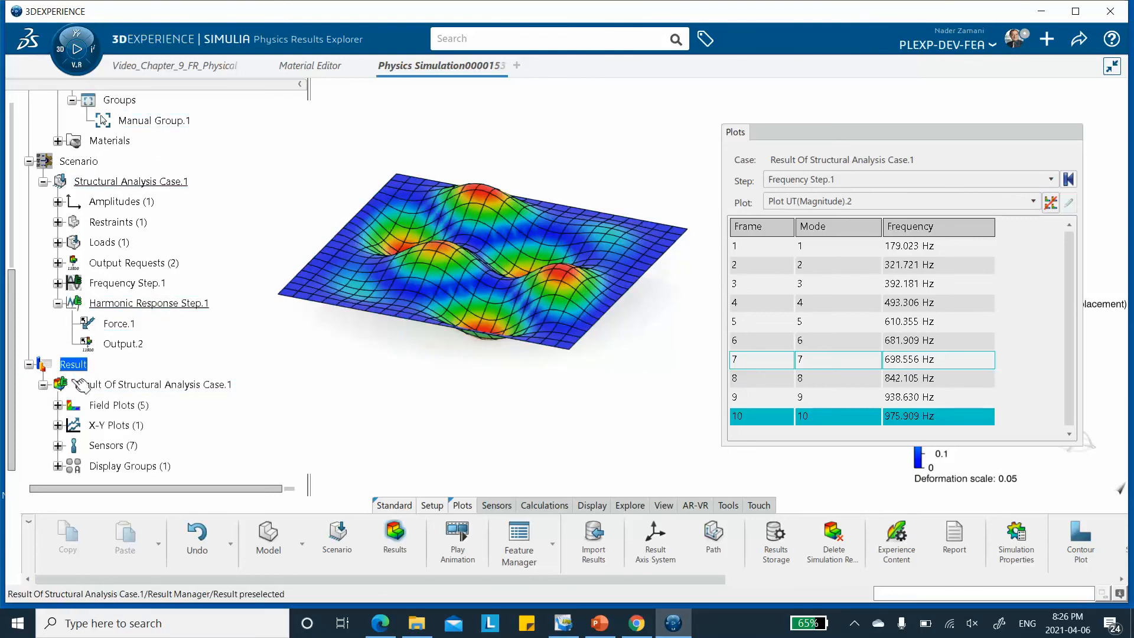
{"action": "left_click", "coordinate": [58, 426]}
{"action": "scroll", "coordinate": [230, 393], "scroll_direction": "down", "scroll_amount": 1}
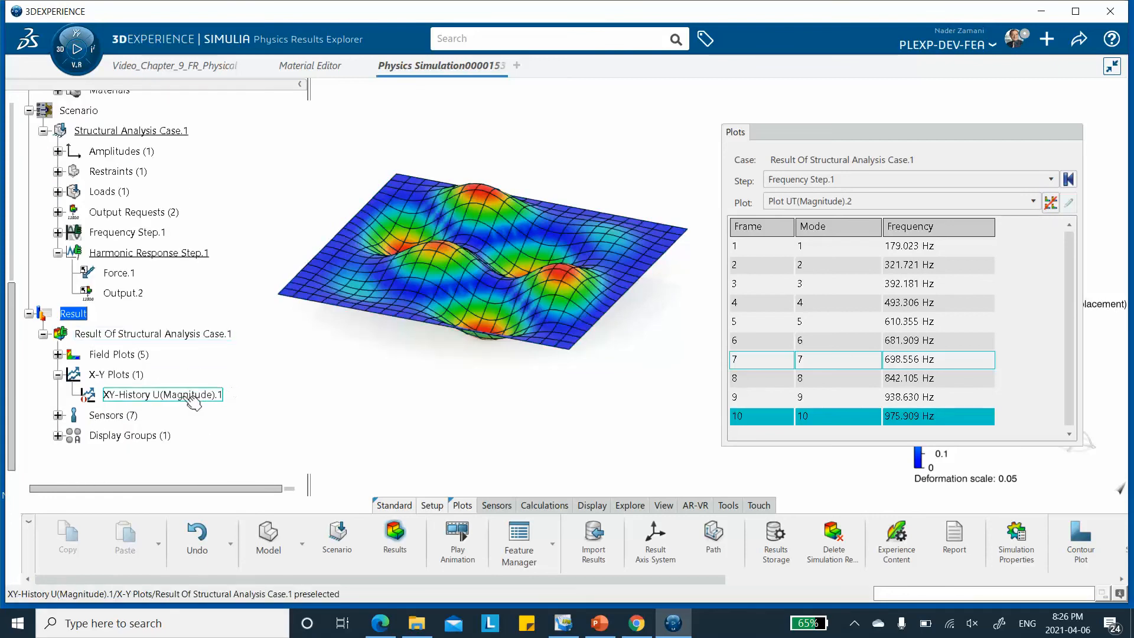
{"action": "left_click", "coordinate": [155, 400]}
{"action": "right_click", "coordinate": [158, 399]}
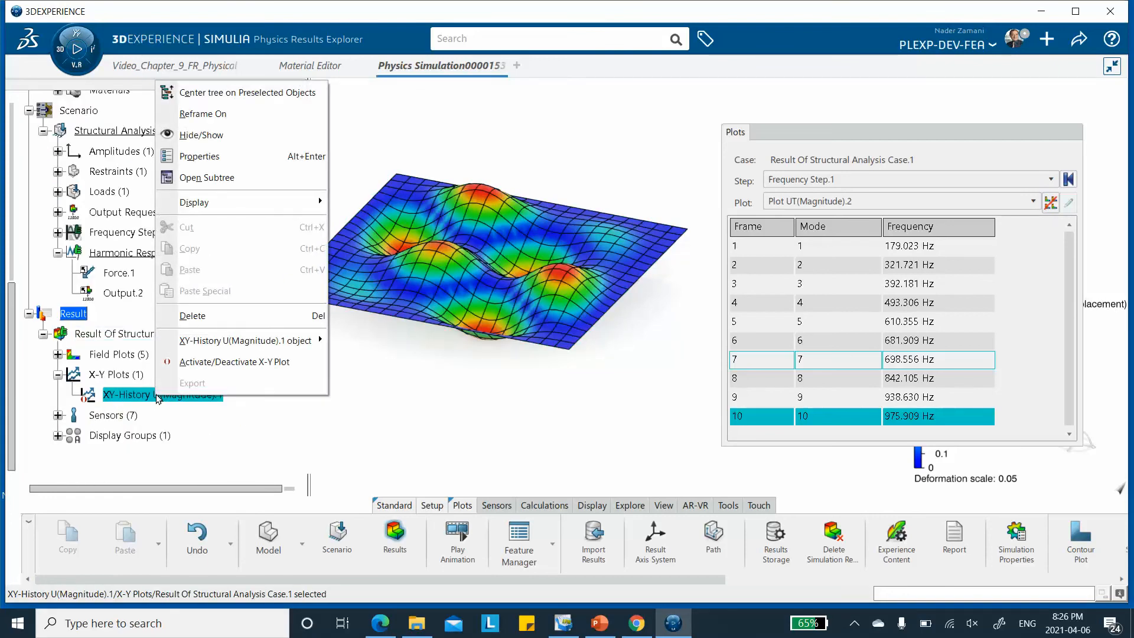
{"action": "left_click", "coordinate": [189, 361]}
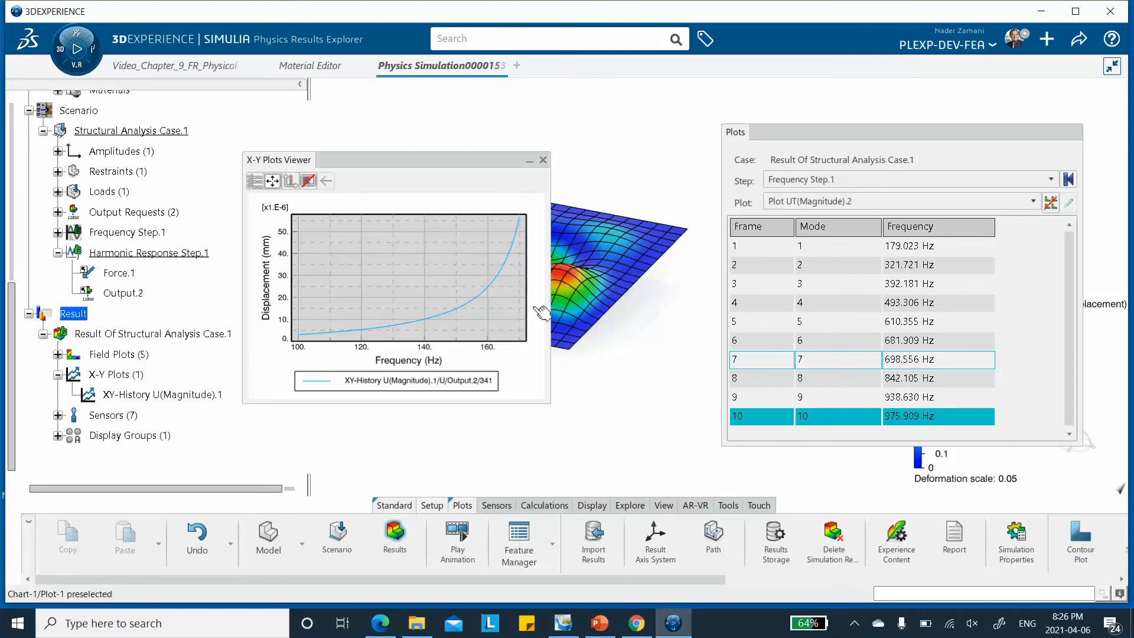
{"action": "left_click", "coordinate": [544, 160]}
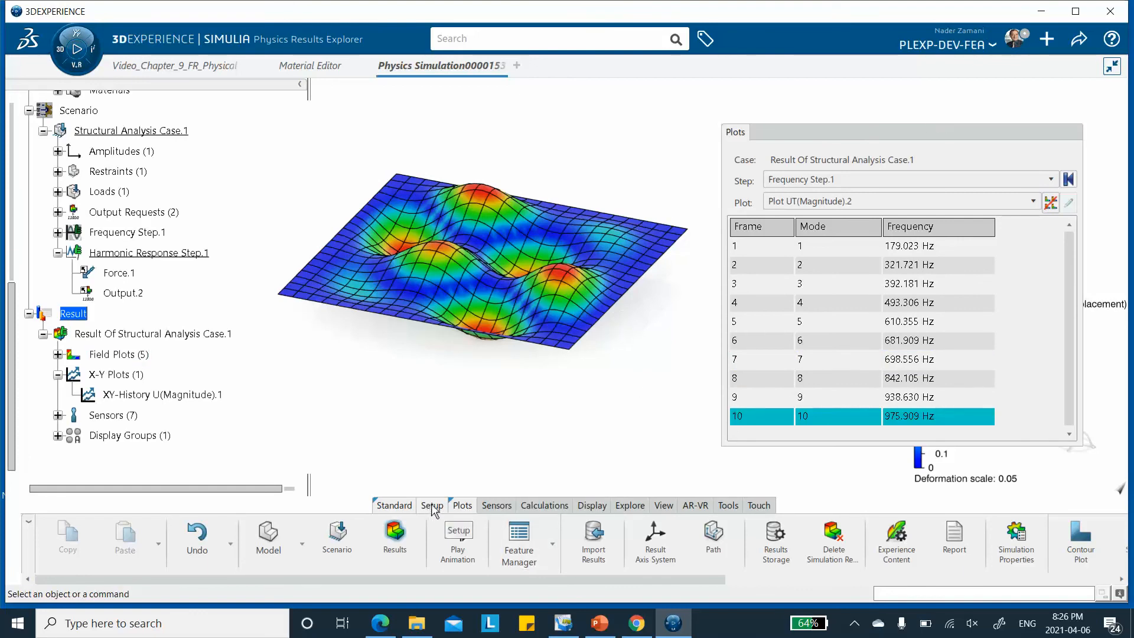
Return to the scenario and add fraction-type damping to Harmonic Response Step.1, with a 5% damping fraction at 179 Hz
{"action": "left_click", "coordinate": [338, 538]}
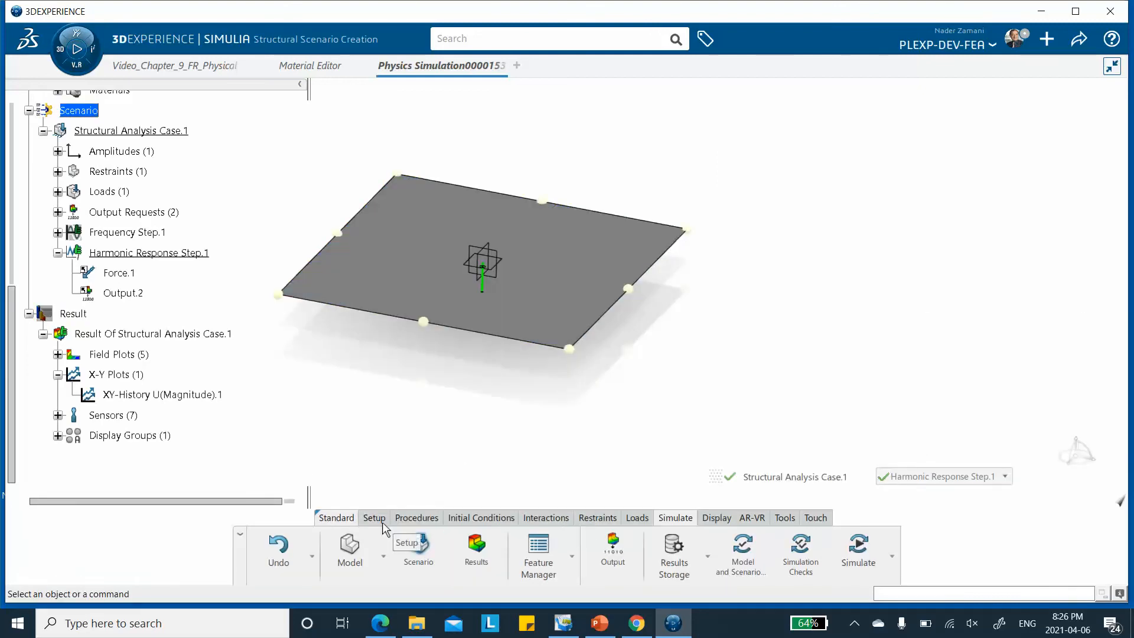
{"action": "left_click", "coordinate": [412, 518]}
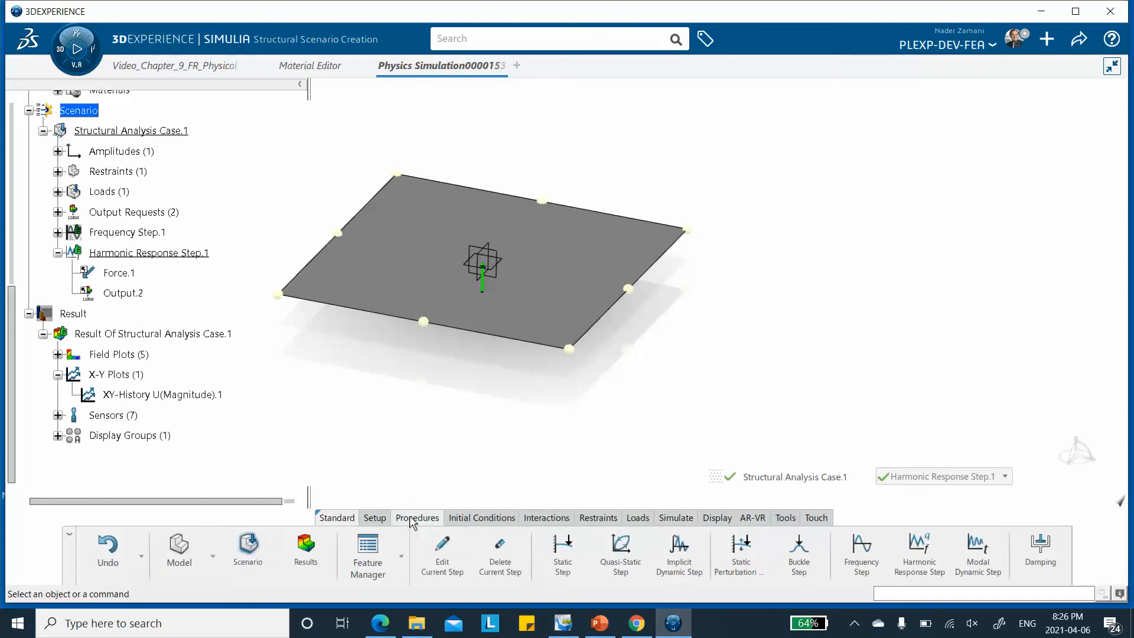
{"action": "left_click", "coordinate": [1039, 552]}
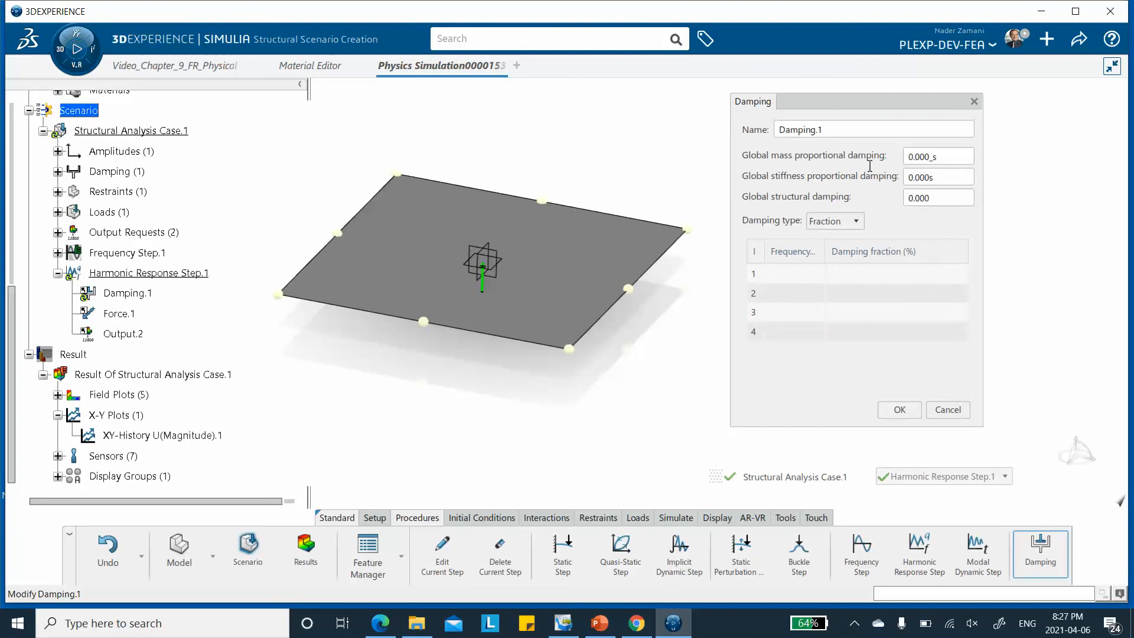
{"action": "left_click", "coordinate": [798, 271]}
{"action": "left_click", "coordinate": [796, 270]}
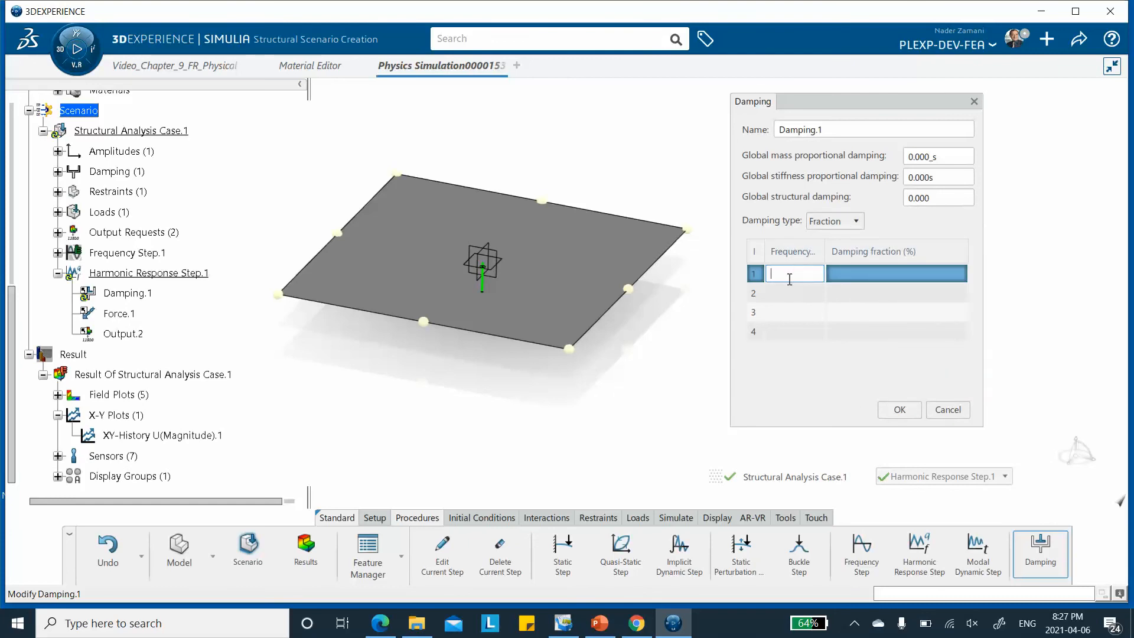
{"action": "type", "text": "179"}
{"action": "left_click", "coordinate": [846, 272]}
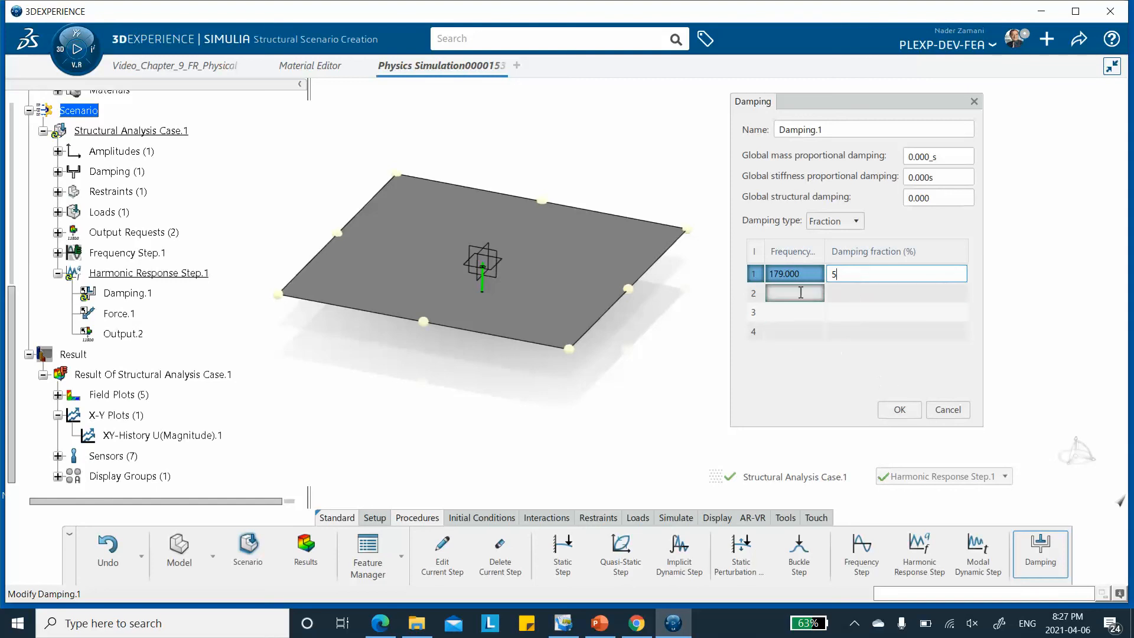
{"action": "left_click", "coordinate": [899, 410]}
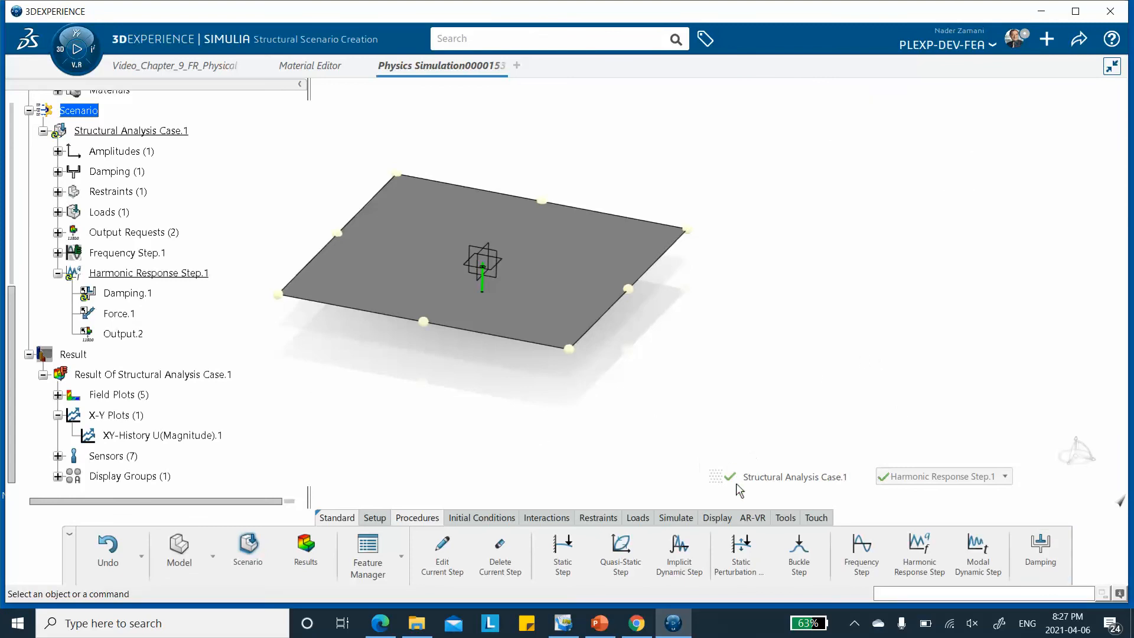
{"action": "left_click", "coordinate": [683, 518]}
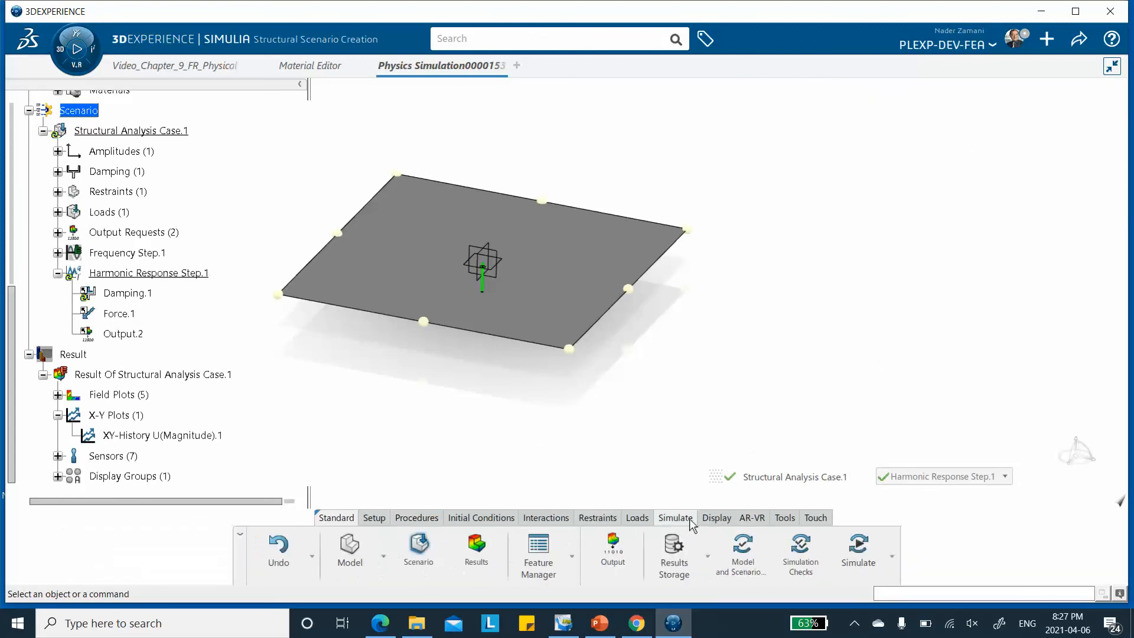
{"action": "left_click", "coordinate": [854, 552]}
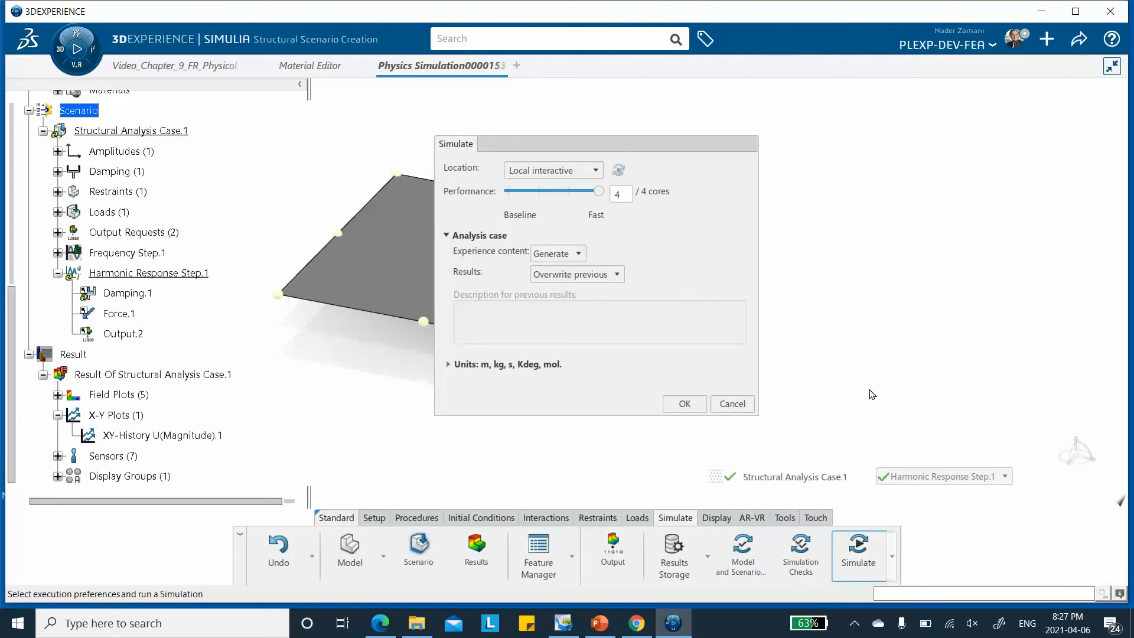
{"action": "left_click", "coordinate": [728, 404]}
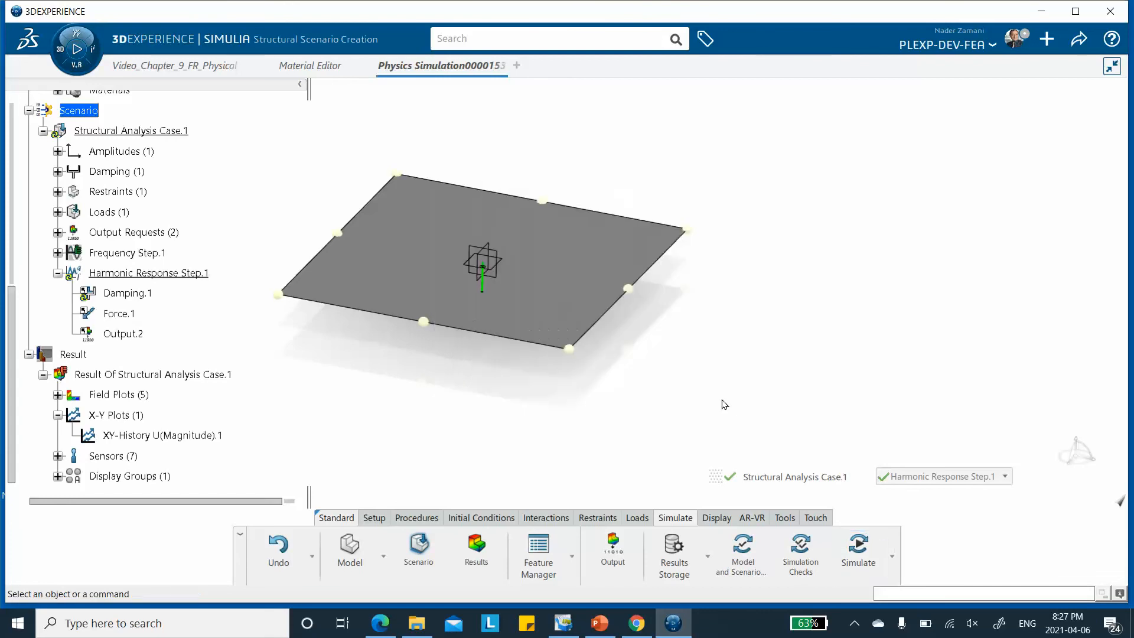
Set the upper frequency of Harmonic Response Step.1 to 300 Hz and confirm the step
{"action": "scroll", "coordinate": [201, 349], "scroll_direction": "down", "scroll_amount": 1}
{"action": "double_click", "coordinate": [142, 226]}
{"action": "left_click", "coordinate": [859, 256]}
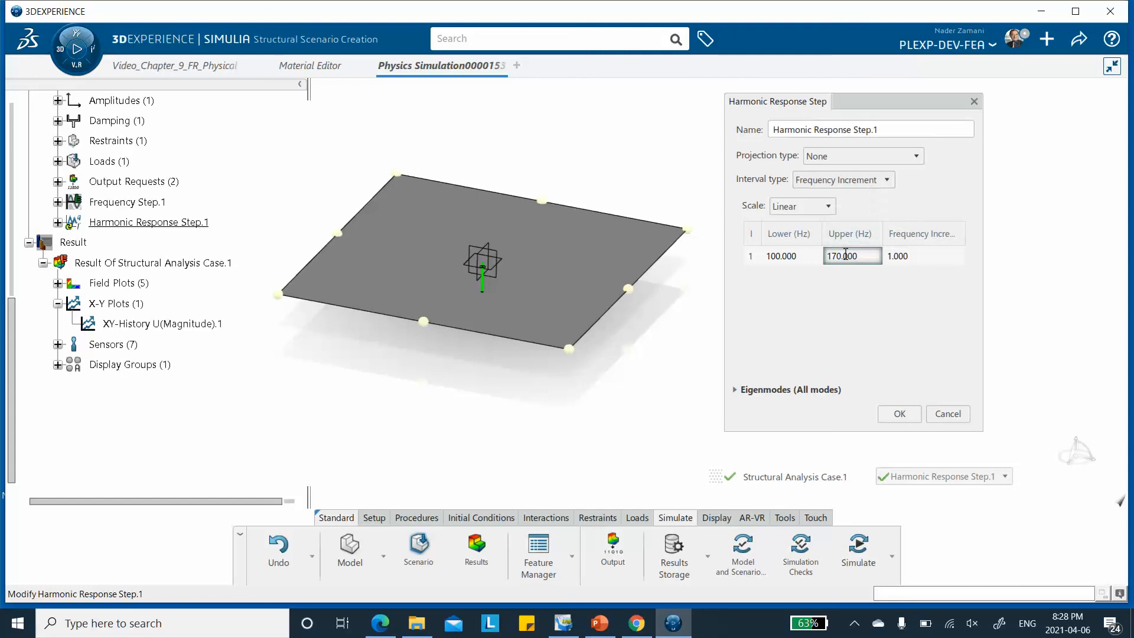
{"action": "type", "text": "300"}
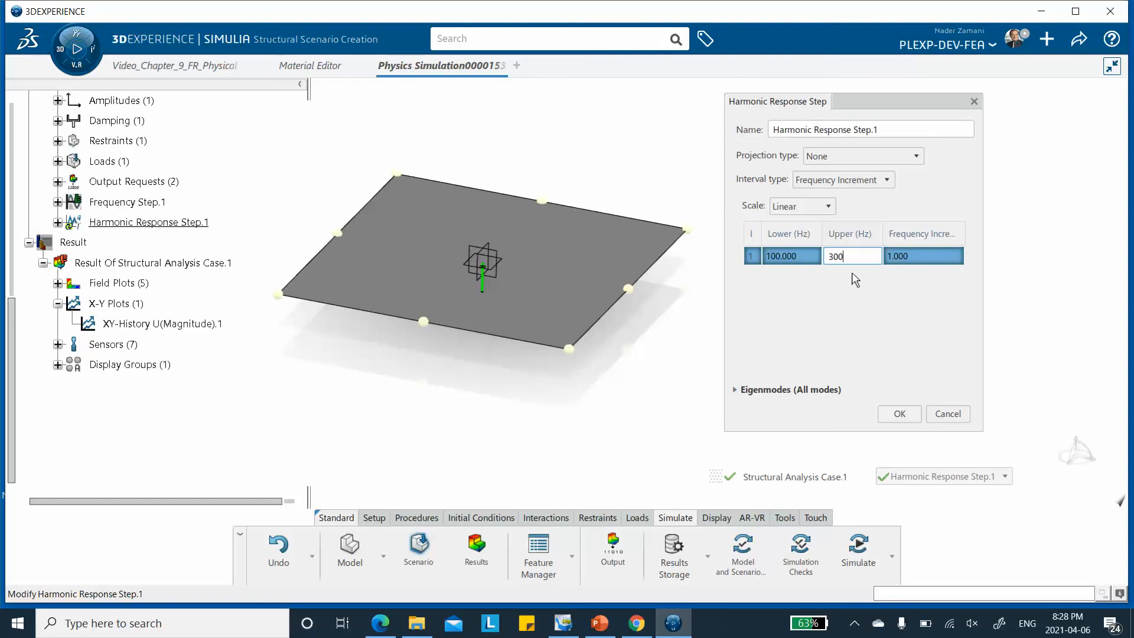
{"action": "left_click", "coordinate": [904, 419]}
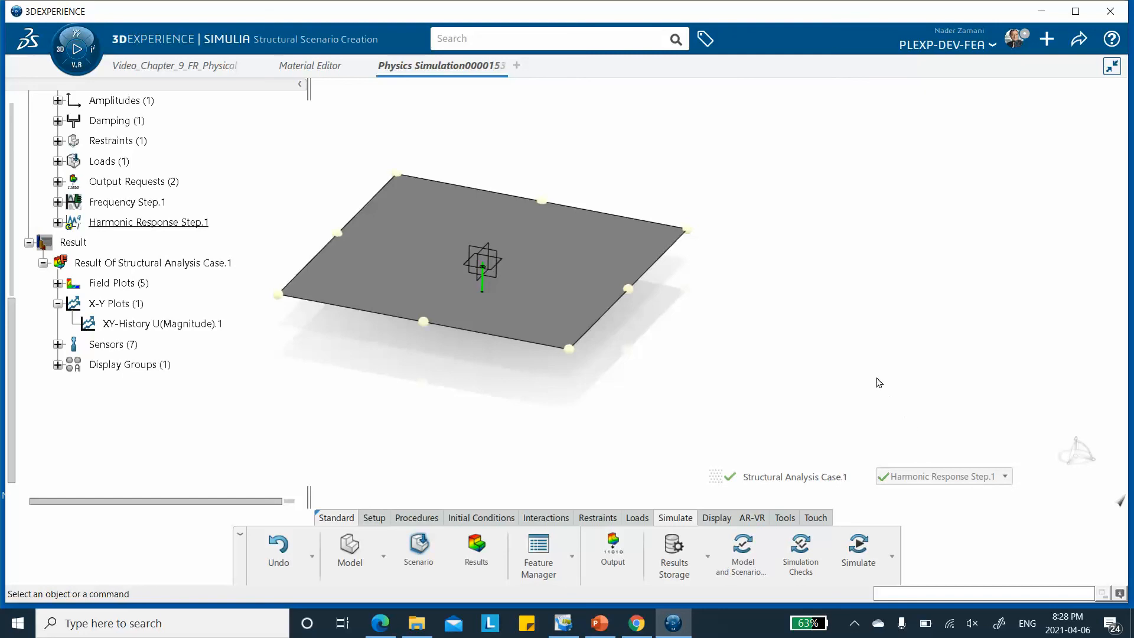
Rerun the simulation with the damped harmonic response step, collapse the plots list, and close the status report
{"action": "left_click", "coordinate": [856, 551]}
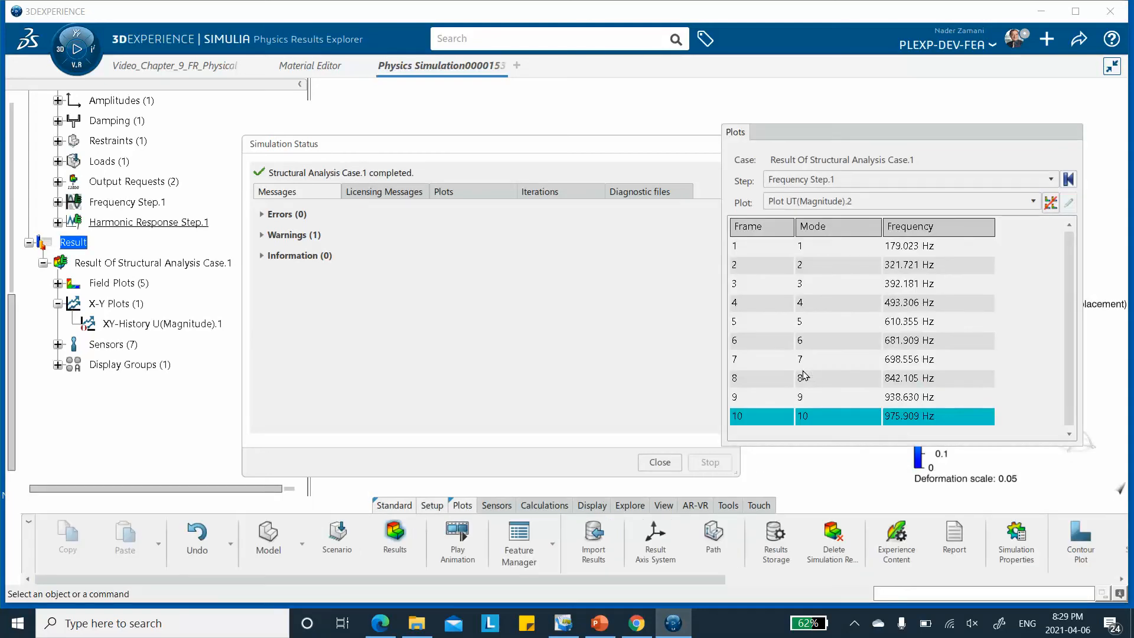
{"action": "left_click", "coordinate": [926, 128]}
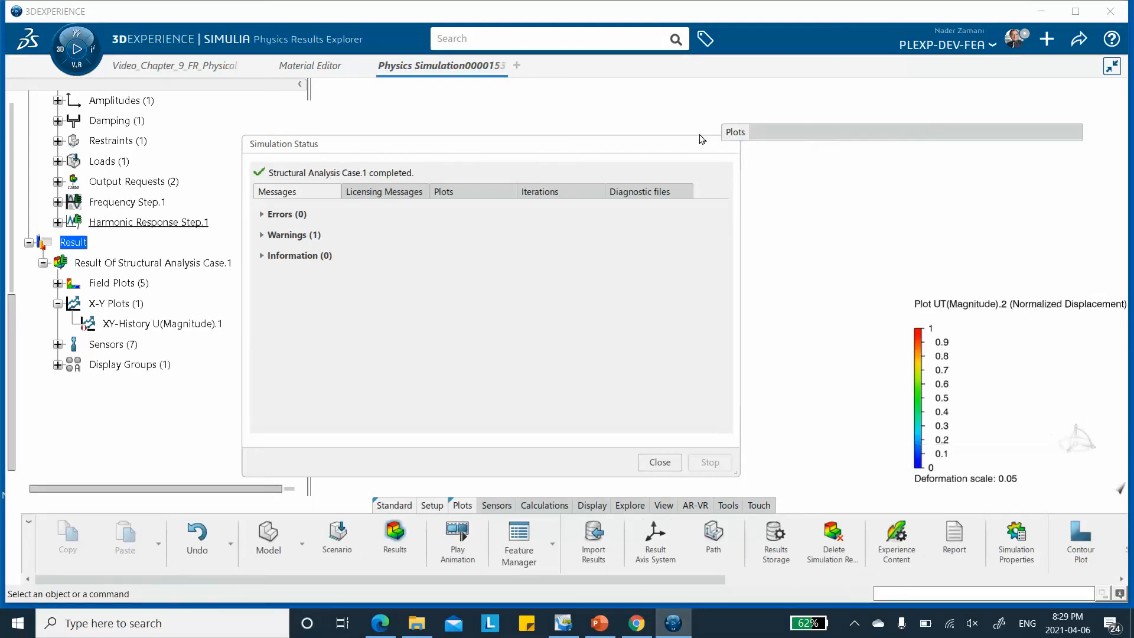
{"action": "left_click", "coordinate": [659, 462]}
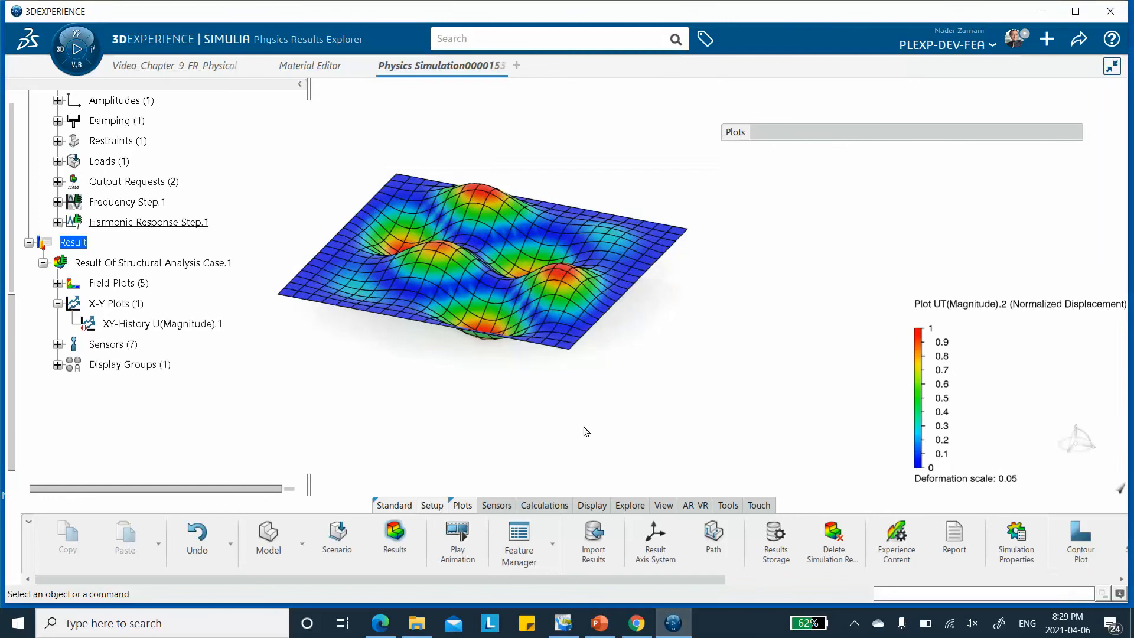
Activate the XY-History U(Magnitude).1 plot for the damped run and inspect the peak of its displacement versus frequency curve
{"action": "right_click", "coordinate": [180, 326]}
{"action": "left_click", "coordinate": [204, 288]}
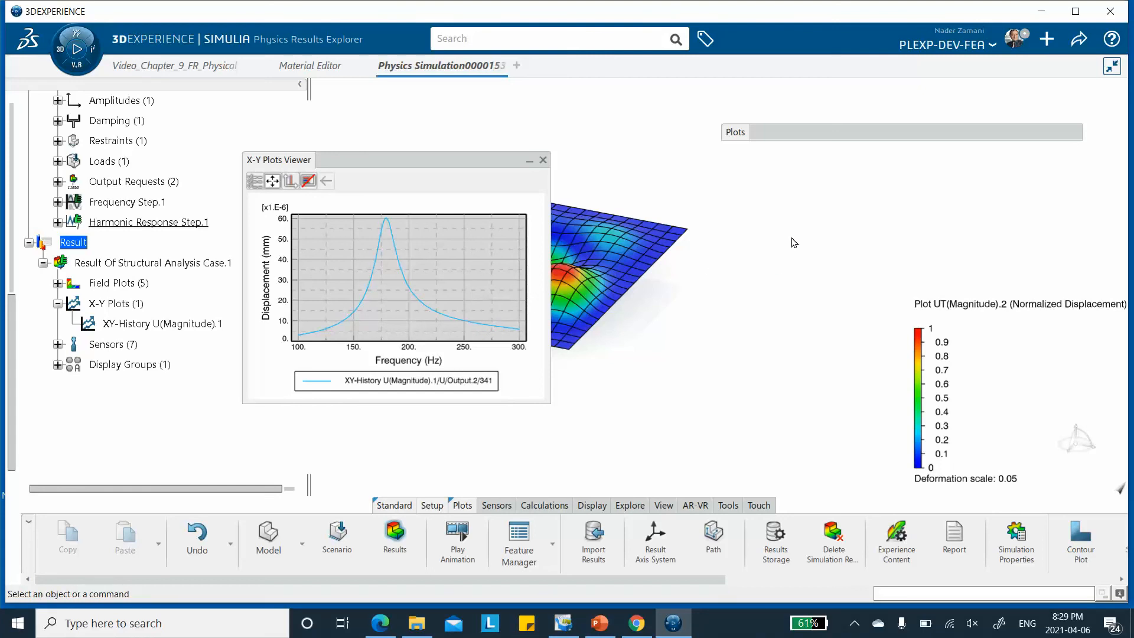
{"action": "mouse_move", "coordinate": [392, 221]}
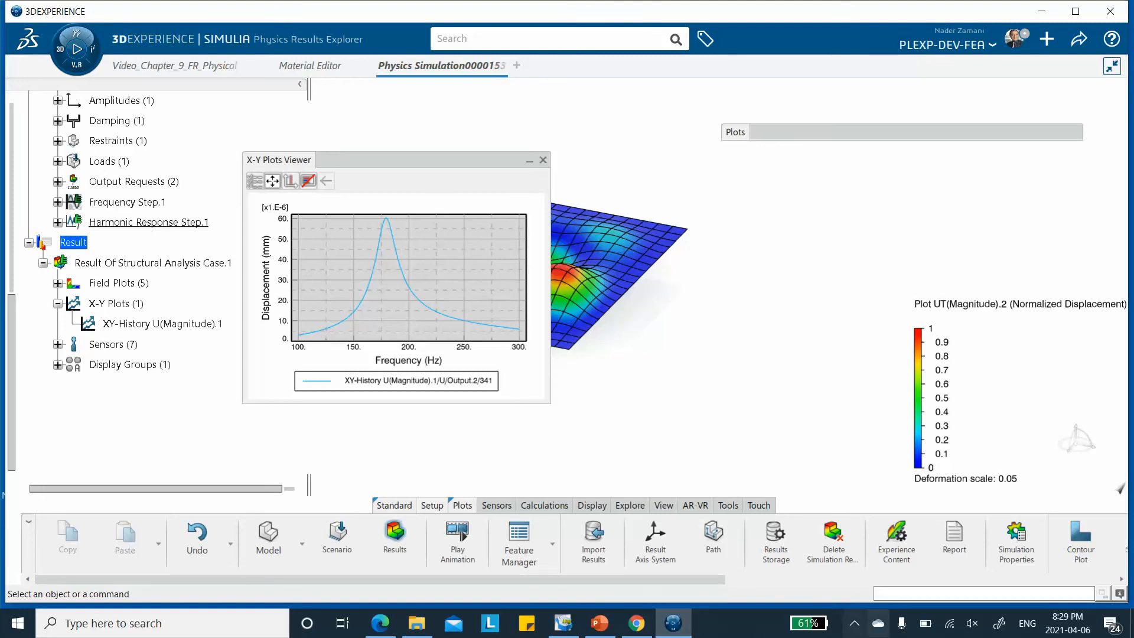
{"action": "left_click", "coordinate": [853, 623]}
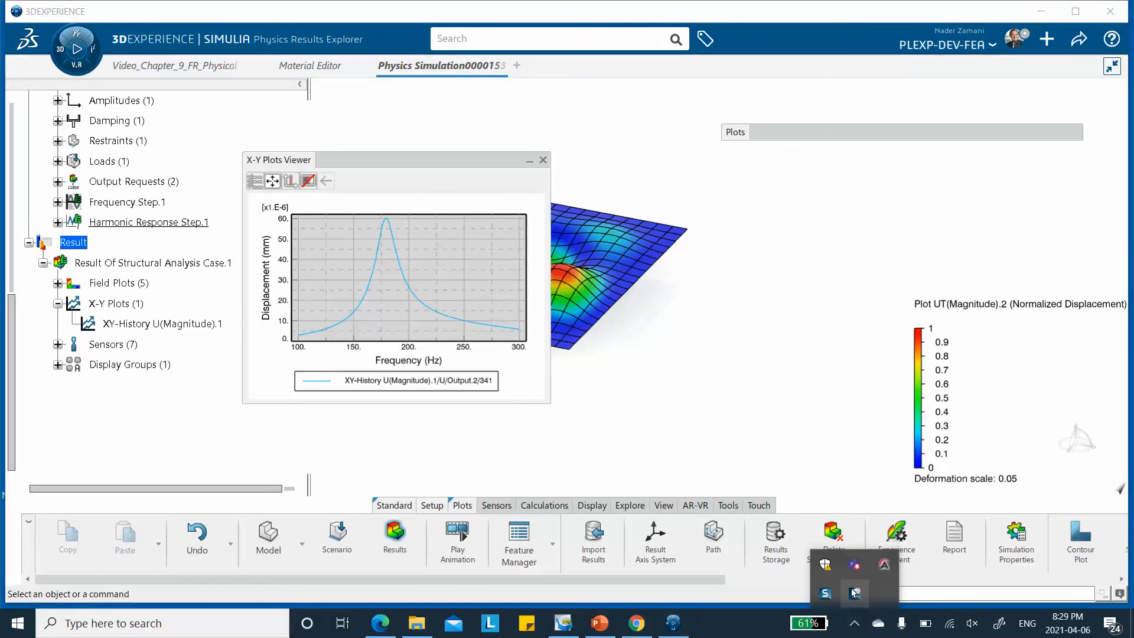